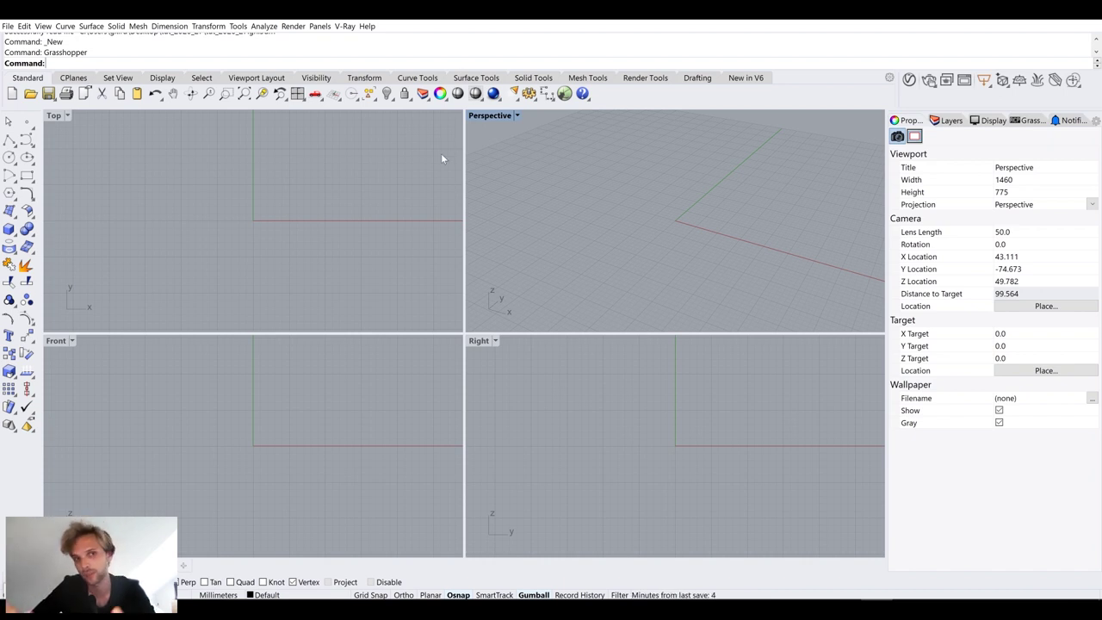
Maximize the Top viewport and frame the area around the origin
double_click(53, 115)
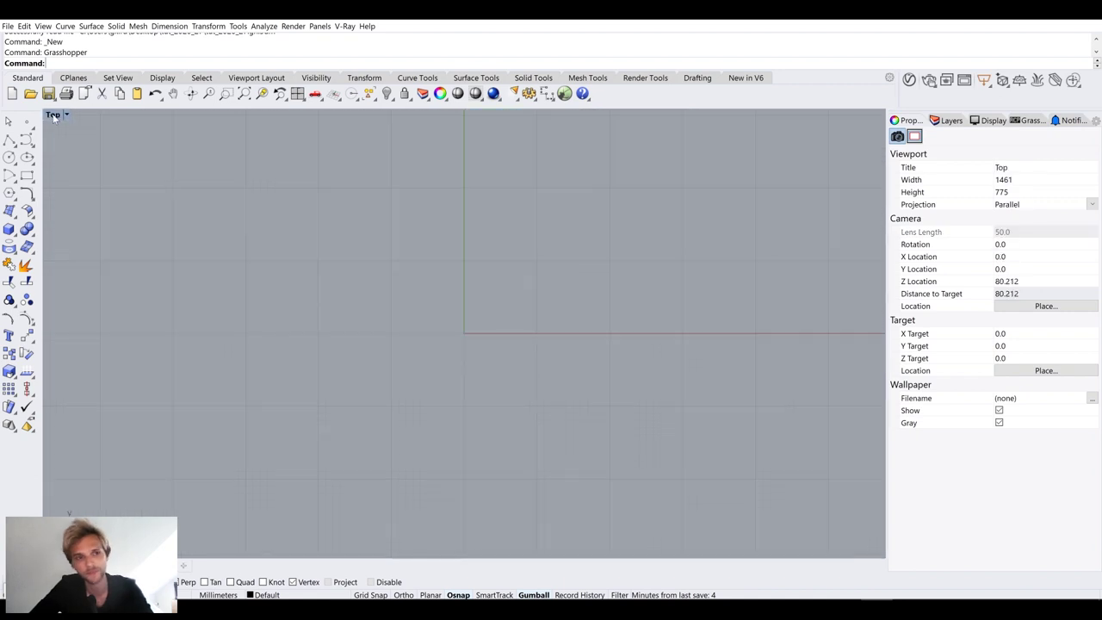
scroll(385, 255, down, 8)
right_drag(382, 293, 288, 349)
scroll(336, 317, up, 6)
scroll(383, 299, down, 8)
right_drag(453, 243, 314, 334)
scroll(314, 328, down, 4)
right_drag(372, 248, 377, 285)
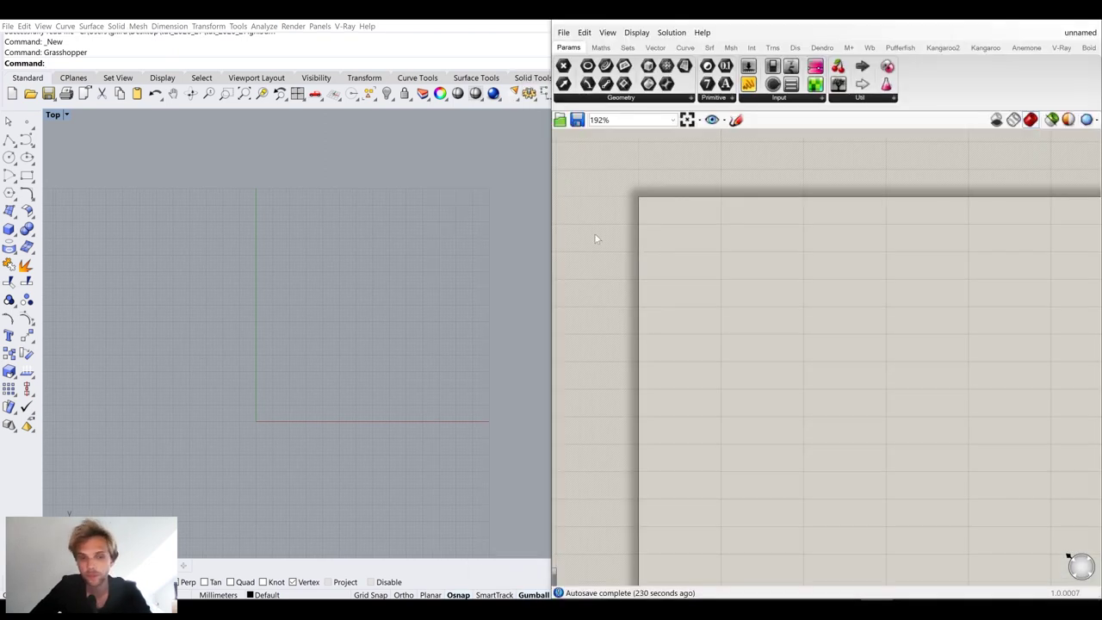
scroll(242, 430, up, 15)
right_drag(325, 374, 298, 312)
scroll(274, 286, up, 4)
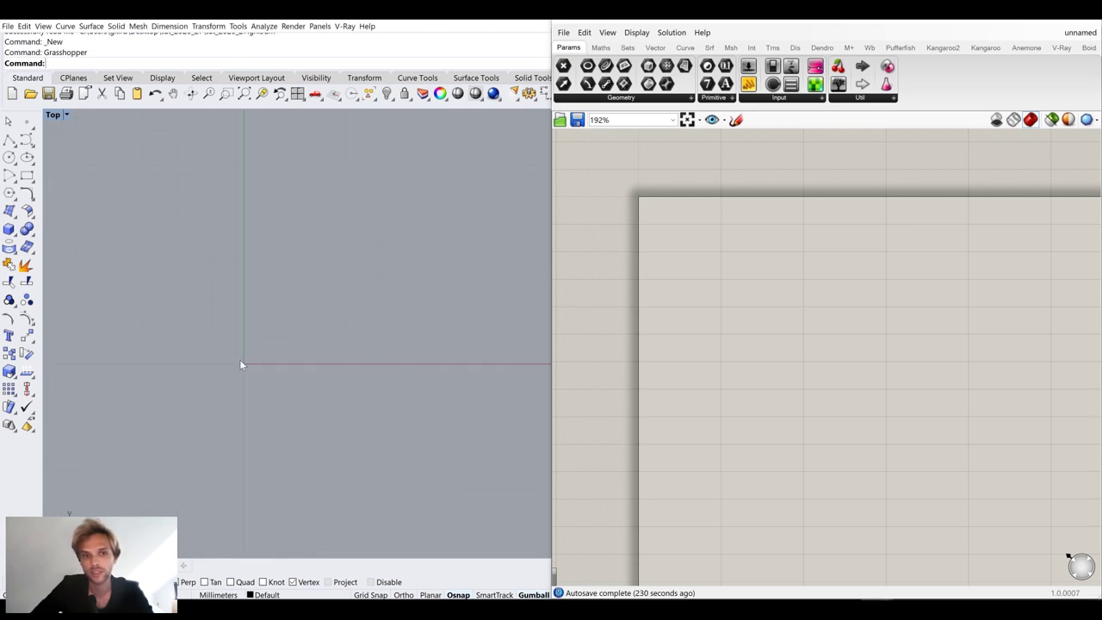
right_drag(321, 287, 315, 220)
right_drag(298, 277, 266, 335)
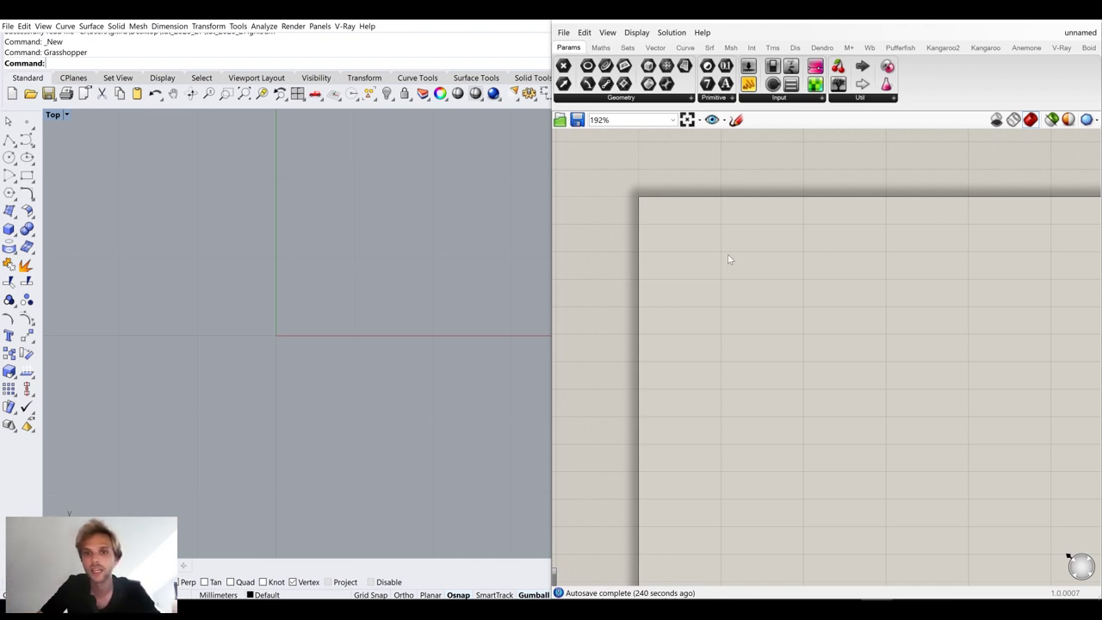
Add a Rectangle component to the Grasshopper canvas
scroll(728, 259, up, 5)
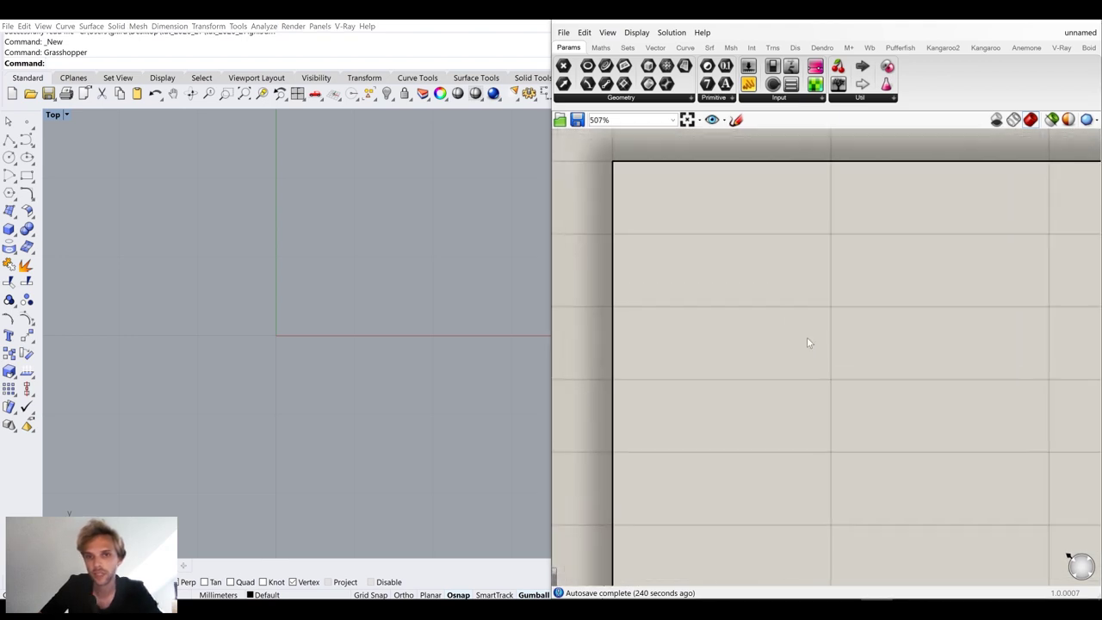
double_click(788, 308)
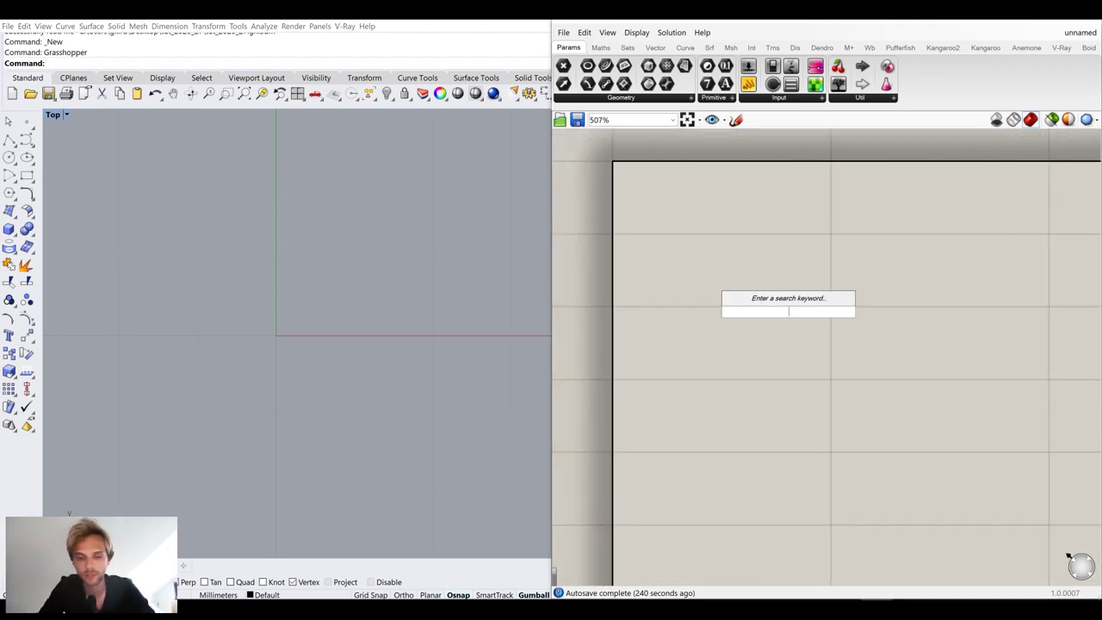
text(rec)
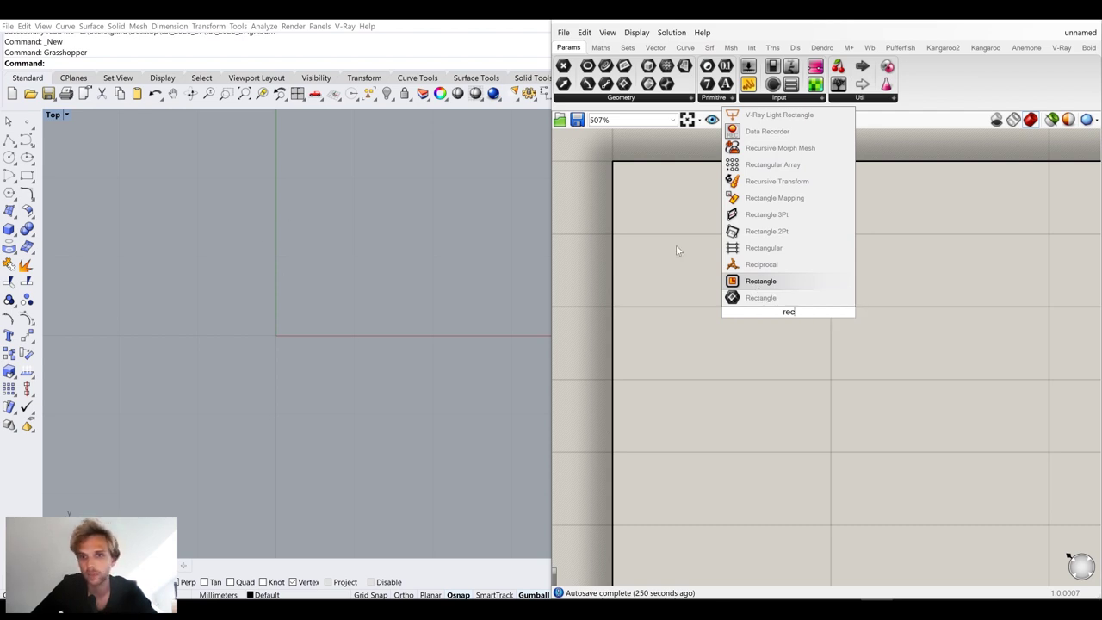
click(760, 280)
scroll(817, 327, down, 4)
click(793, 349)
scroll(852, 353, up, 2)
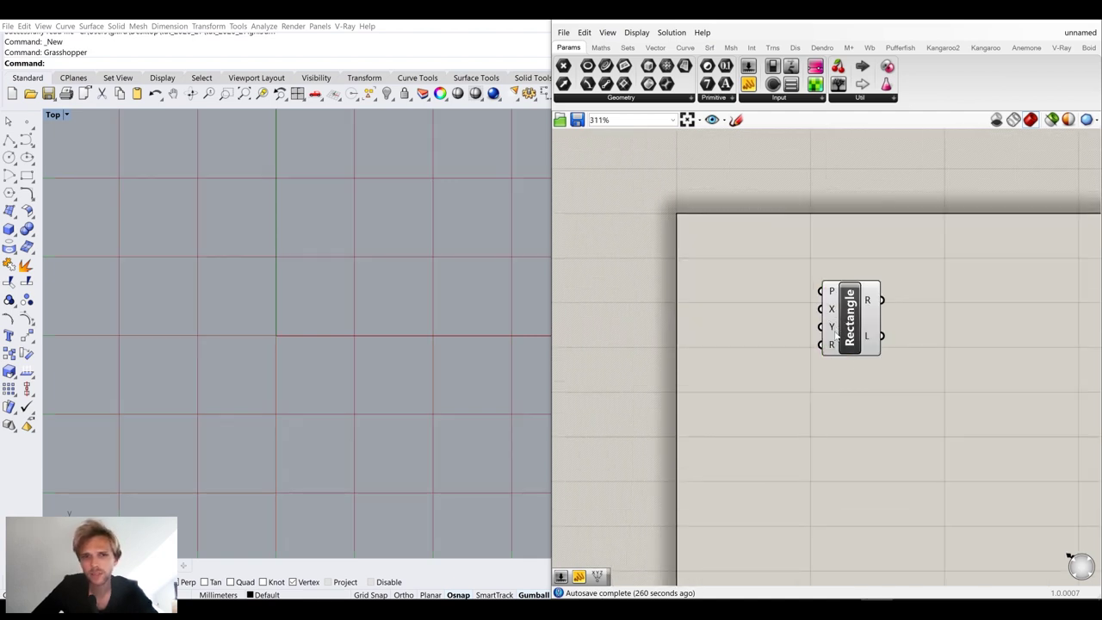
Add a number slider with the value 1 and connect it to the Rectangle's X and Y size inputs
double_click(724, 349)
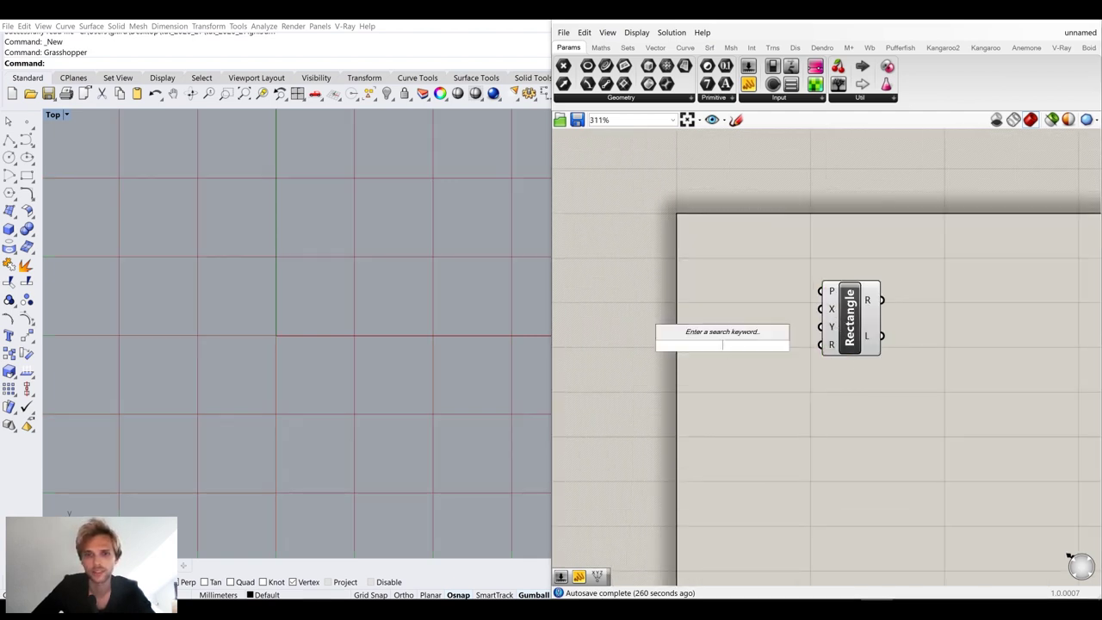
text(1)
key(Return)
drag(799, 317, 821, 310)
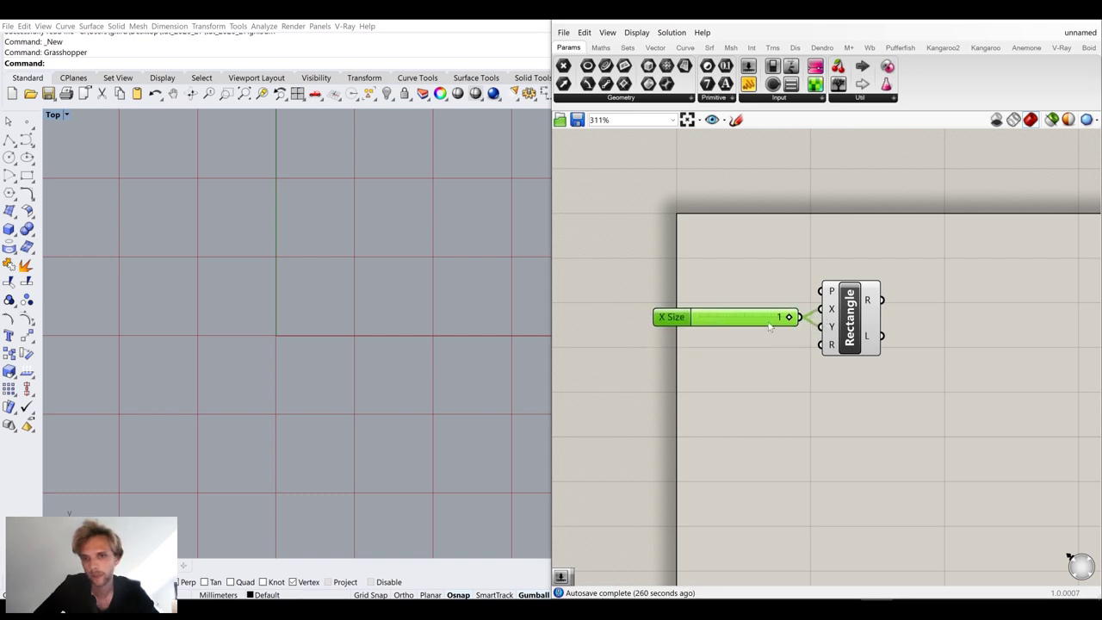
click(817, 376)
scroll(863, 390, down, 3)
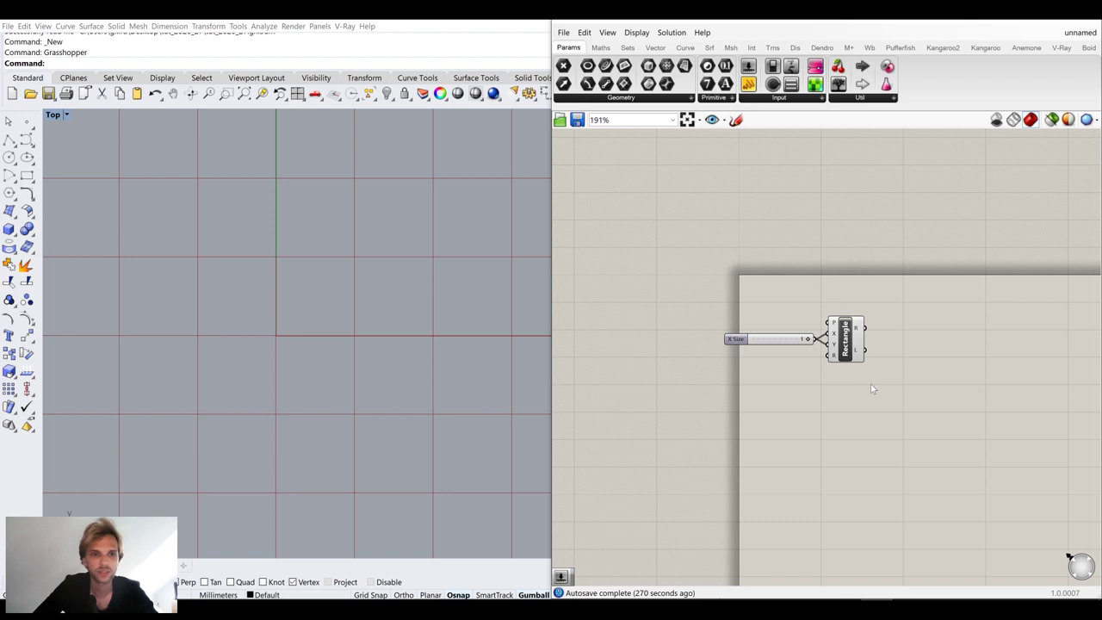
Move the size slider and the Rectangle component together to a new place on the canvas
scroll(871, 388, up, 2)
scroll(316, 275, down, 5)
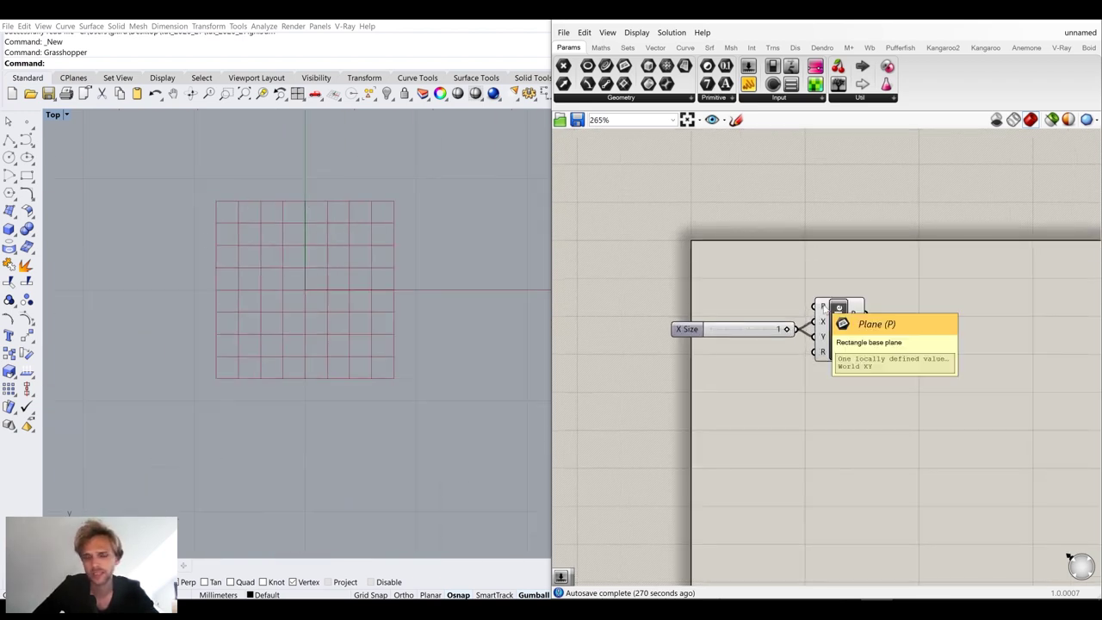
right_drag(896, 353, 796, 367)
scroll(797, 367, up, 1)
drag(790, 428, 598, 289)
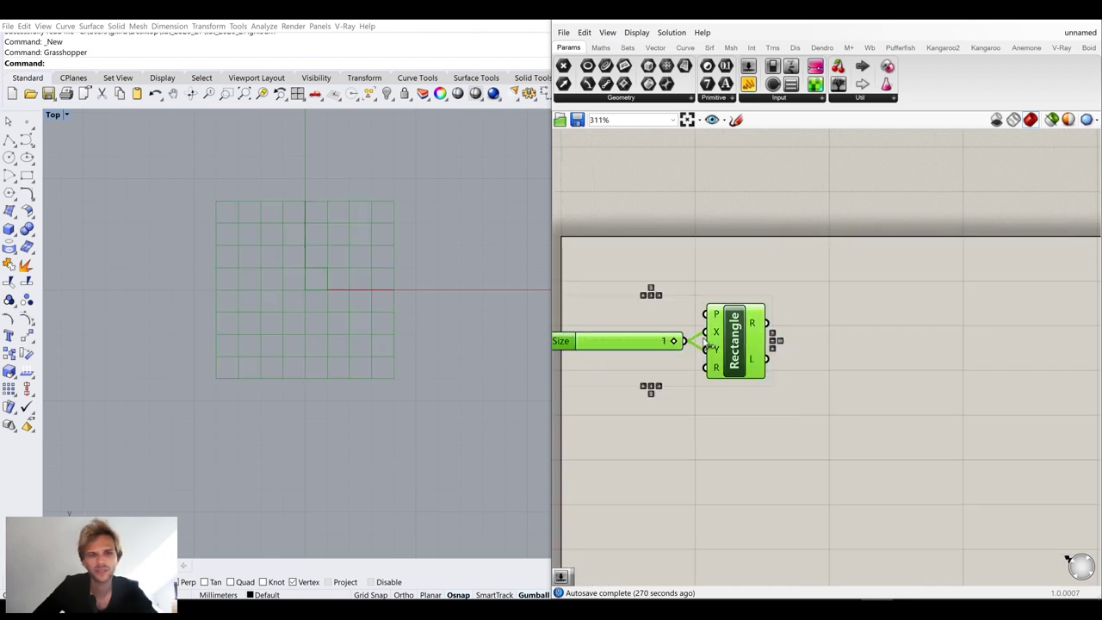
drag(749, 332, 815, 354)
click(942, 382)
right_drag(897, 370, 847, 326)
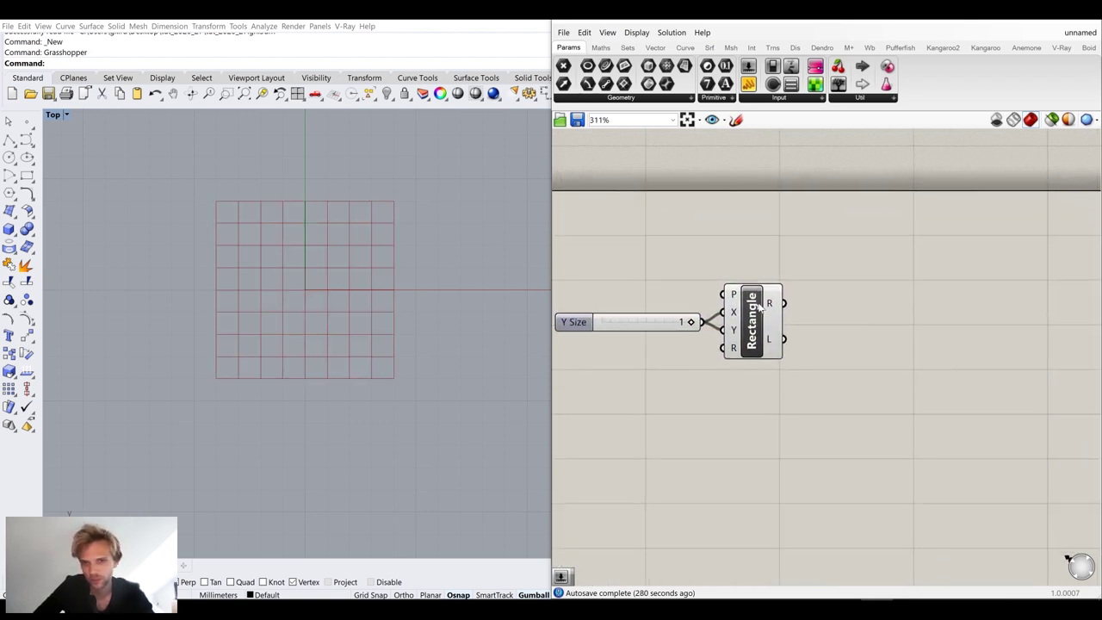
Add a Curve parameter and feed it from the Rectangle's R output
double_click(880, 323)
text(curve)
click(846, 308)
drag(887, 324, 840, 308)
click(846, 314)
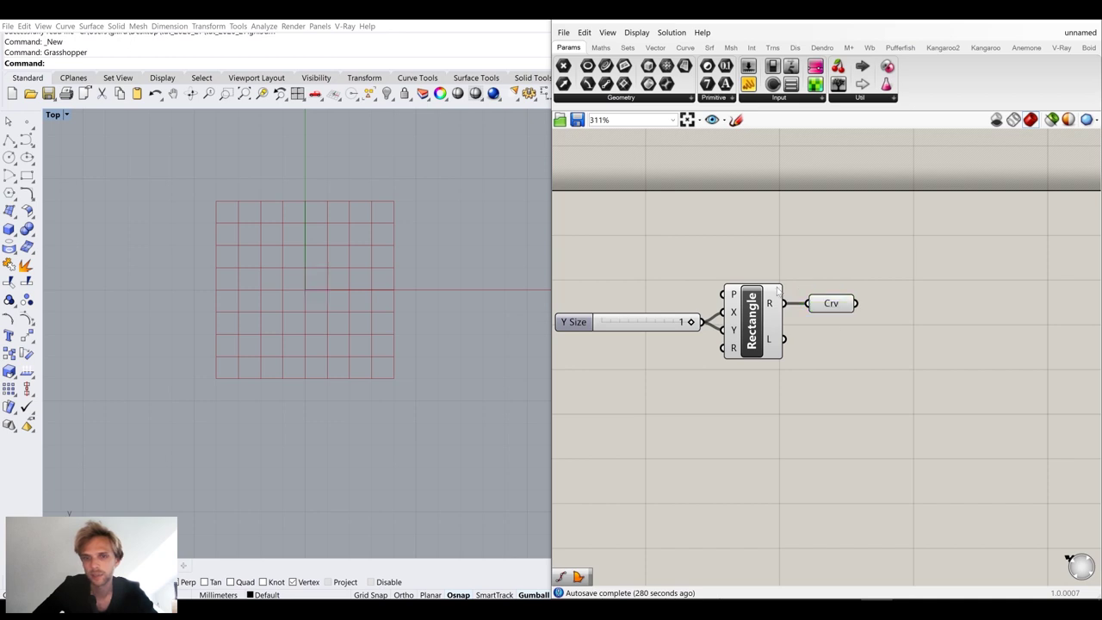
Turn off the preview of the Rectangle component
drag(762, 372, 738, 272)
middle_click(763, 277)
click(803, 250)
click(872, 241)
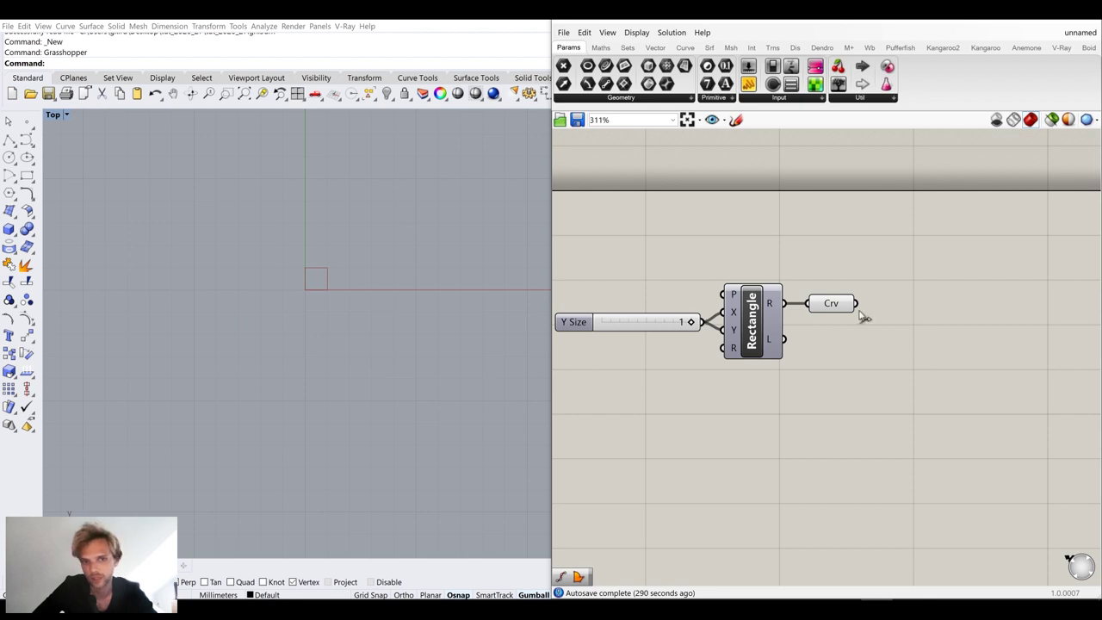
Add a Rectangular Array component beside the Curve parameter and connect the curve to its geometry input
scroll(860, 314, up, 3)
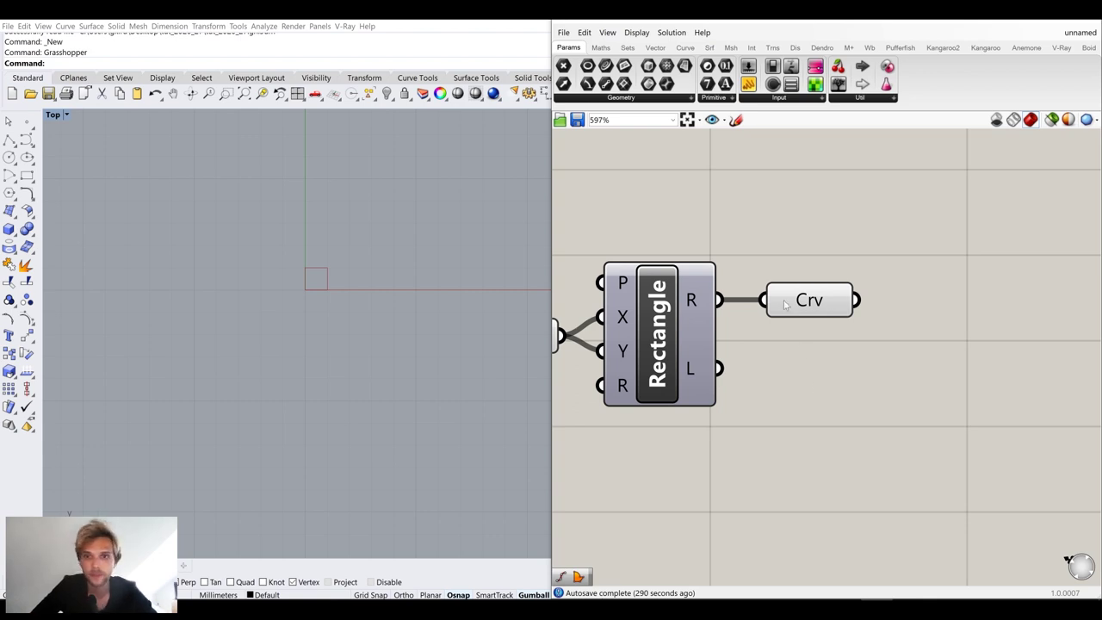
scroll(879, 397, down, 3)
right_drag(877, 393, 866, 379)
scroll(369, 224, down, 6)
right_drag(393, 205, 275, 290)
scroll(228, 327, up, 3)
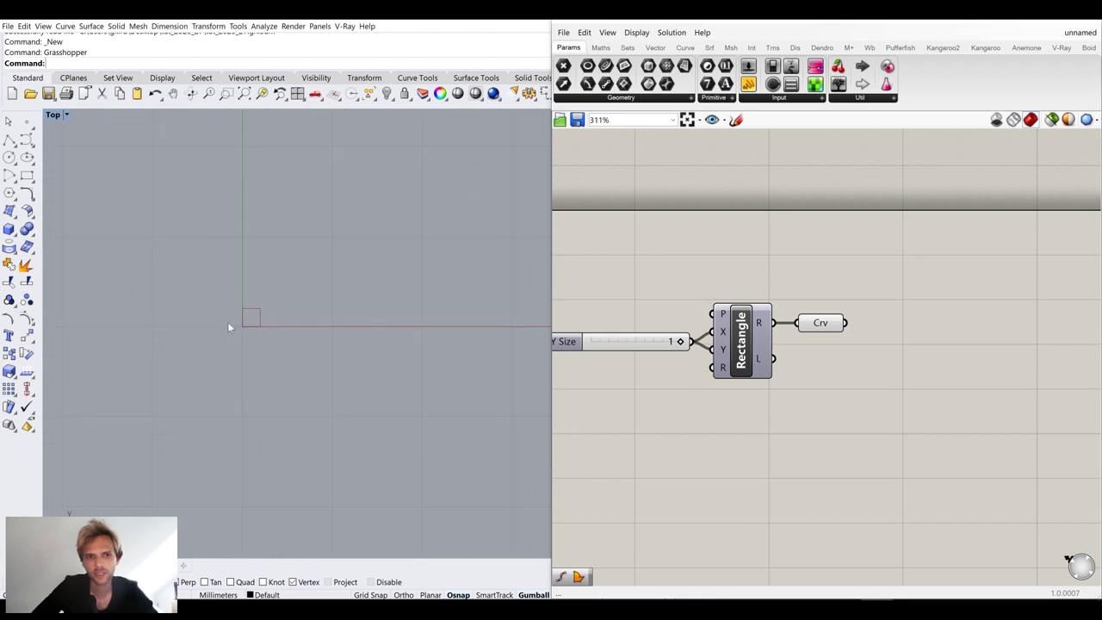
scroll(853, 323, up, 3)
double_click(871, 341)
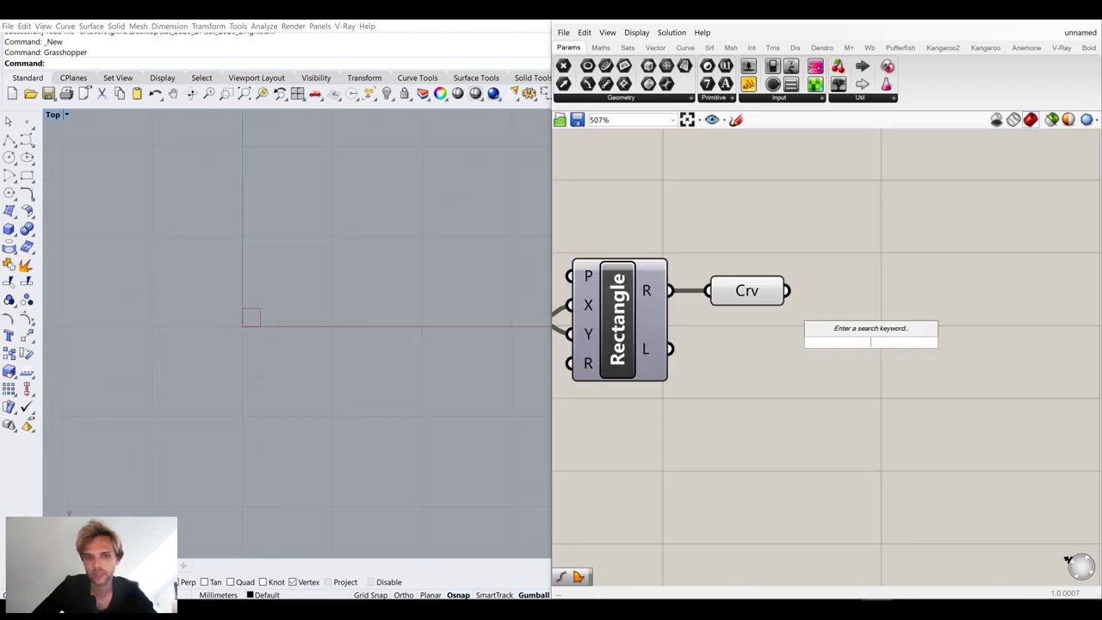
text(arra)
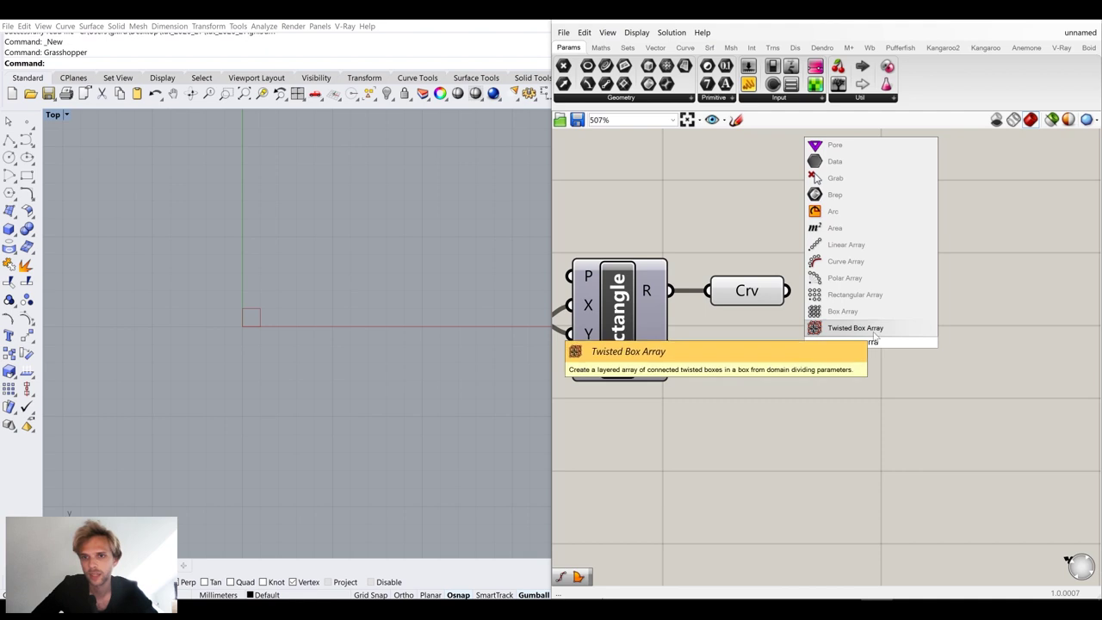
click(857, 295)
drag(786, 291, 889, 293)
drag(953, 323, 938, 320)
click(802, 382)
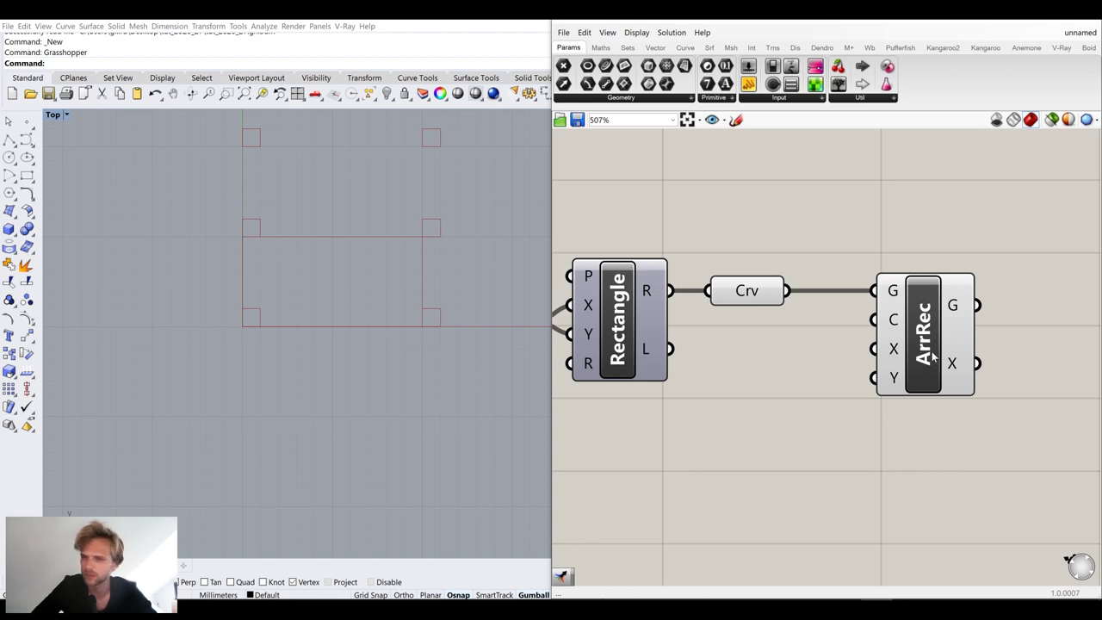
drag(920, 359, 908, 355)
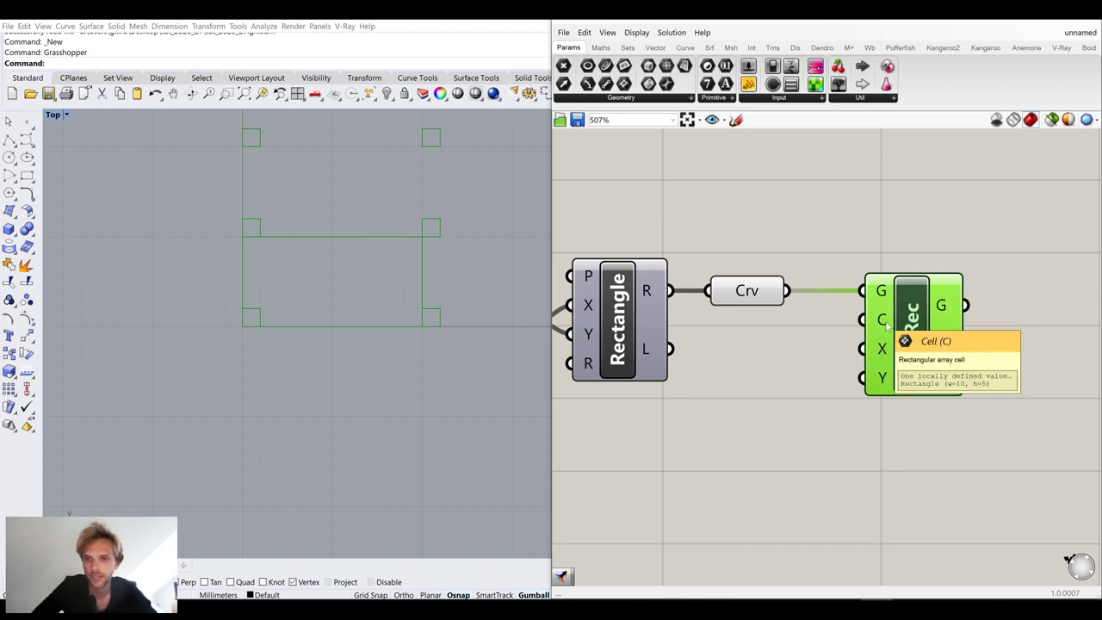
Connect the Curve parameter to the Rectangular Array's cell input as well, and move the array component farther from the curve
click(753, 293)
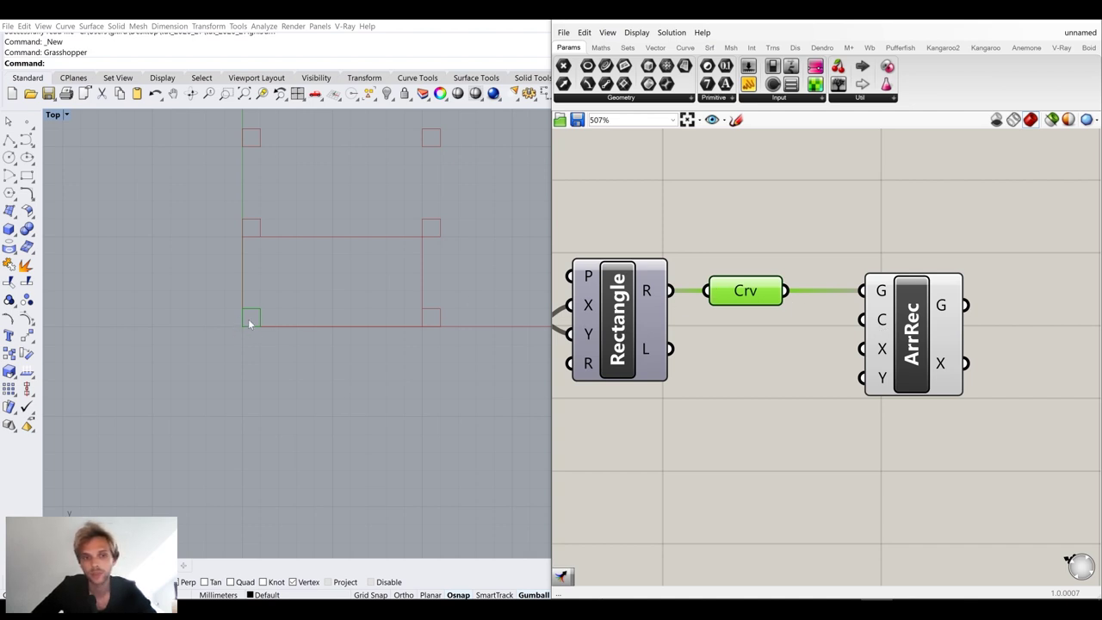
mouse_move(884, 329)
scroll(209, 331, up, 5)
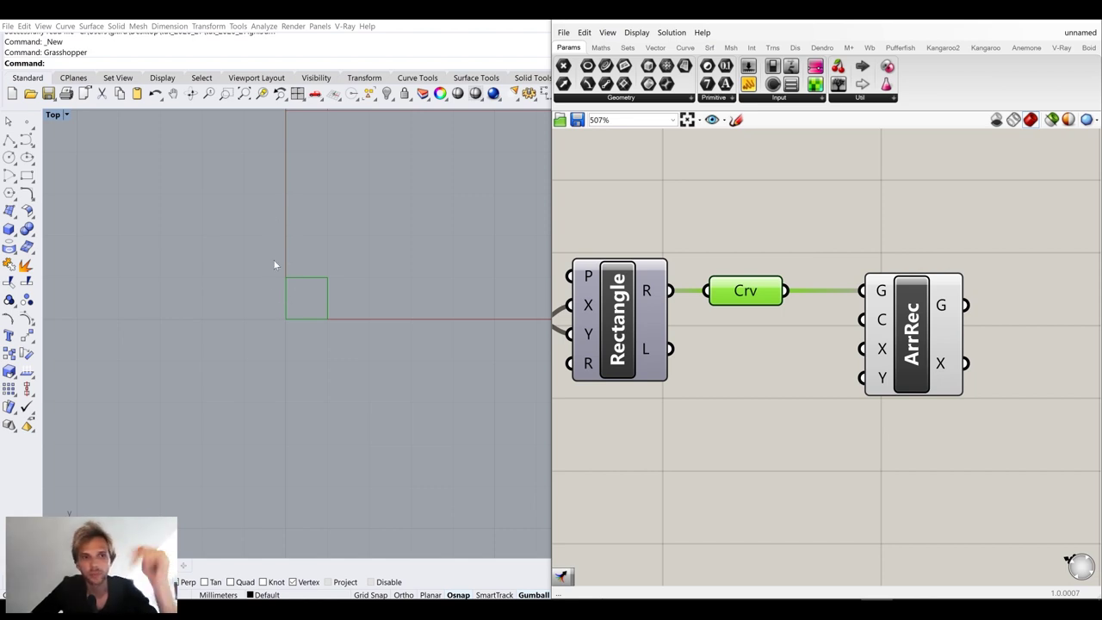
drag(786, 292, 865, 320)
click(742, 405)
scroll(390, 293, down, 1)
right_drag(946, 405, 818, 362)
drag(795, 329, 839, 329)
Add a number slider with the value 4 and connect it to the Rectangular Array's X and Y count inputs
right_drag(799, 381, 907, 359)
click(758, 389)
double_click(758, 392)
text(slider)
key(Return)
drag(789, 400, 743, 389)
drag(825, 379, 889, 284)
drag(815, 355, 887, 312)
click(937, 285)
click(878, 402)
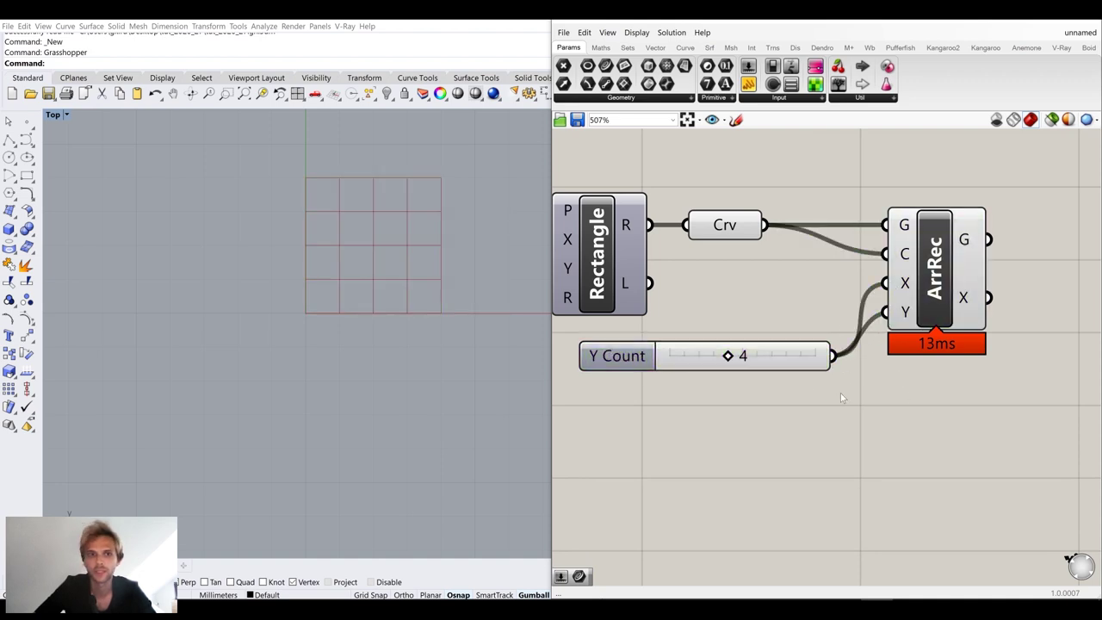
Turn off the preview of the Curve parameter
click(730, 222)
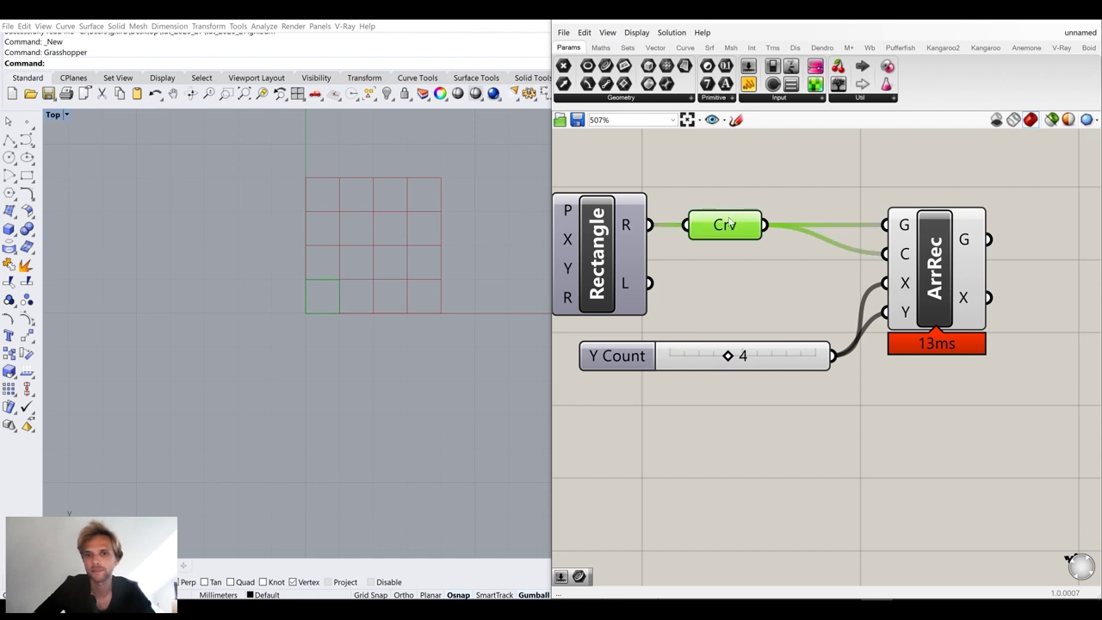
middle_click(730, 223)
click(769, 183)
click(831, 210)
scroll(875, 259, down, 3)
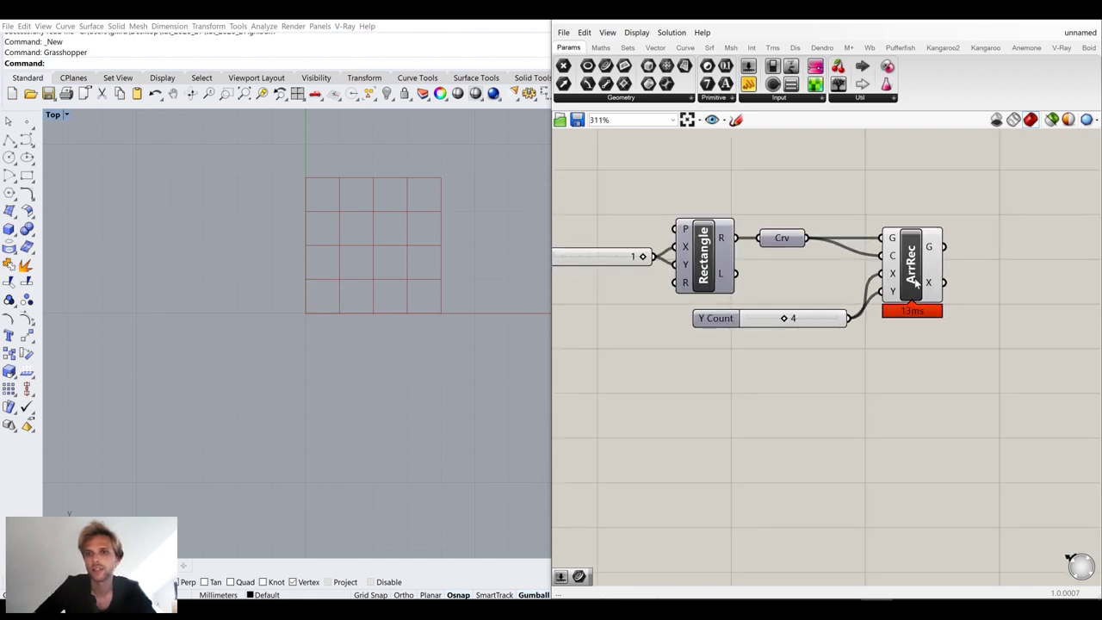
Flatten the geometry output of the Rectangular Array component
right_drag(942, 262, 859, 302)
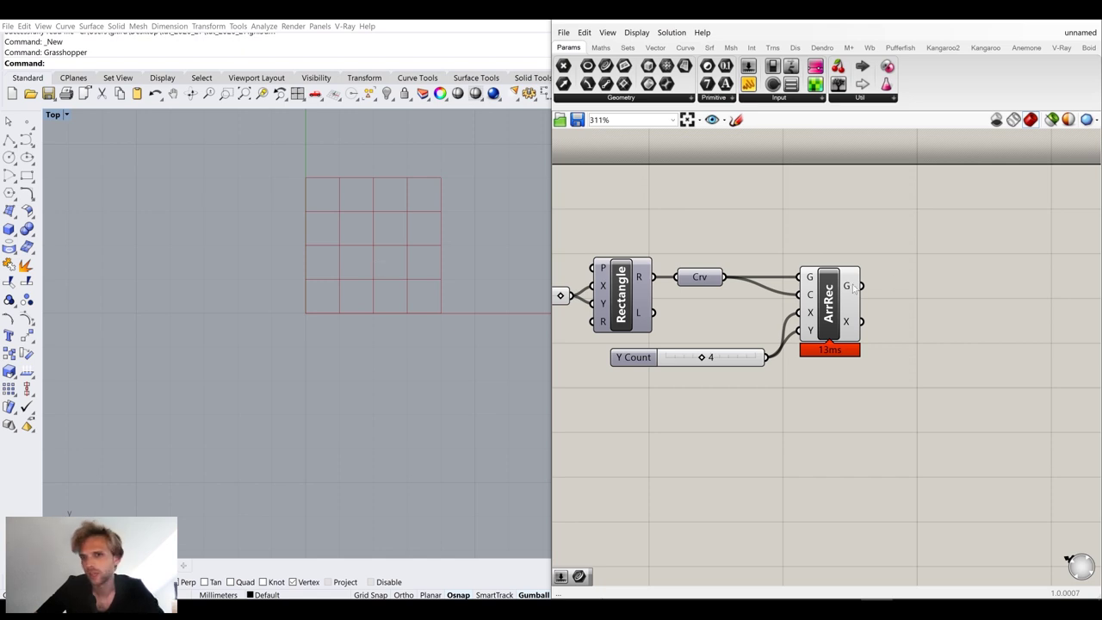
scroll(857, 289, up, 3)
click(774, 287)
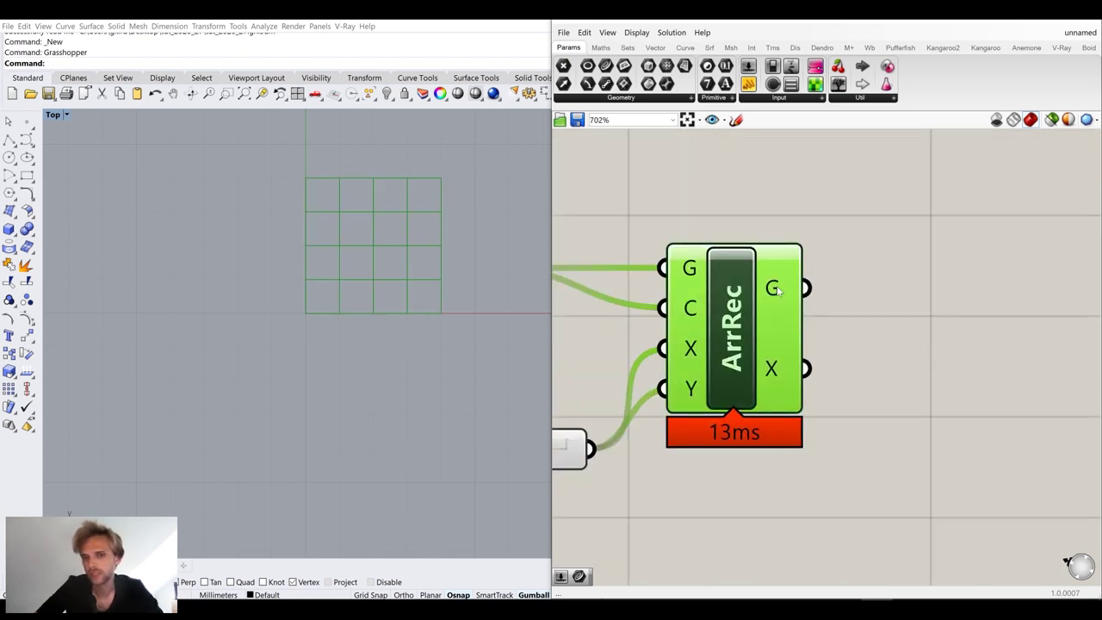
right_click(778, 292)
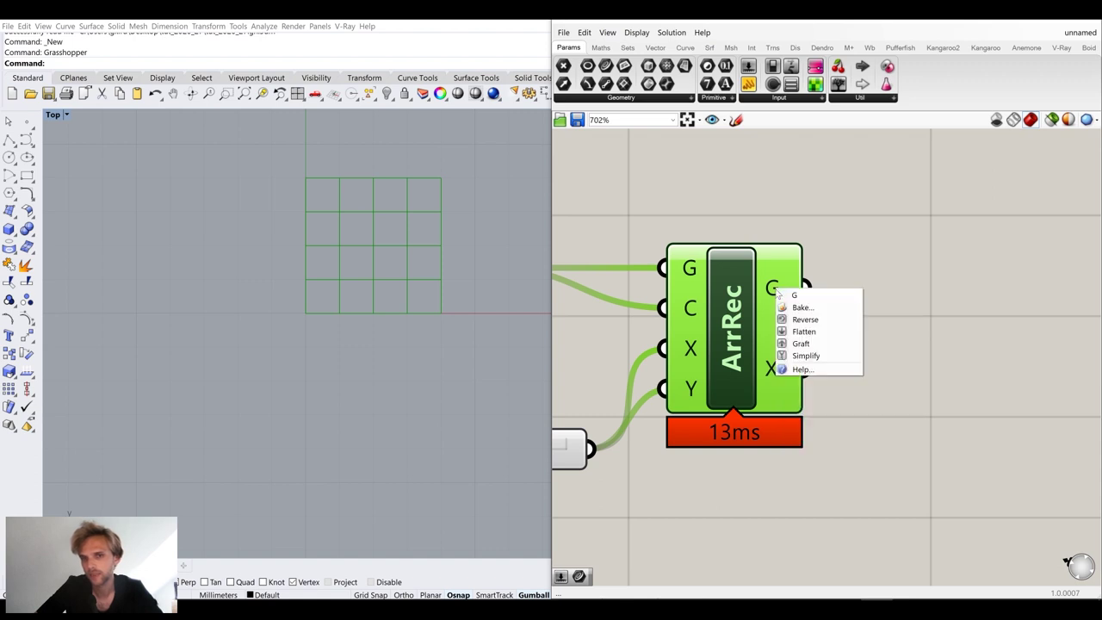
click(806, 329)
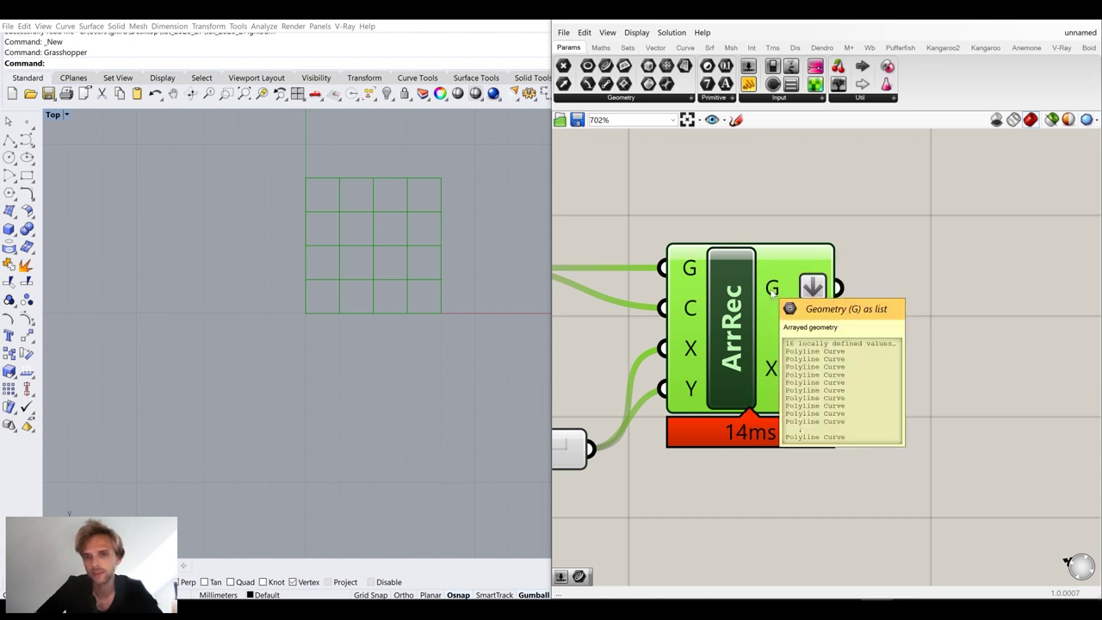
Switch the Rectangular Array's geometry output to graft and remove the graft again
right_click(807, 288)
click(827, 342)
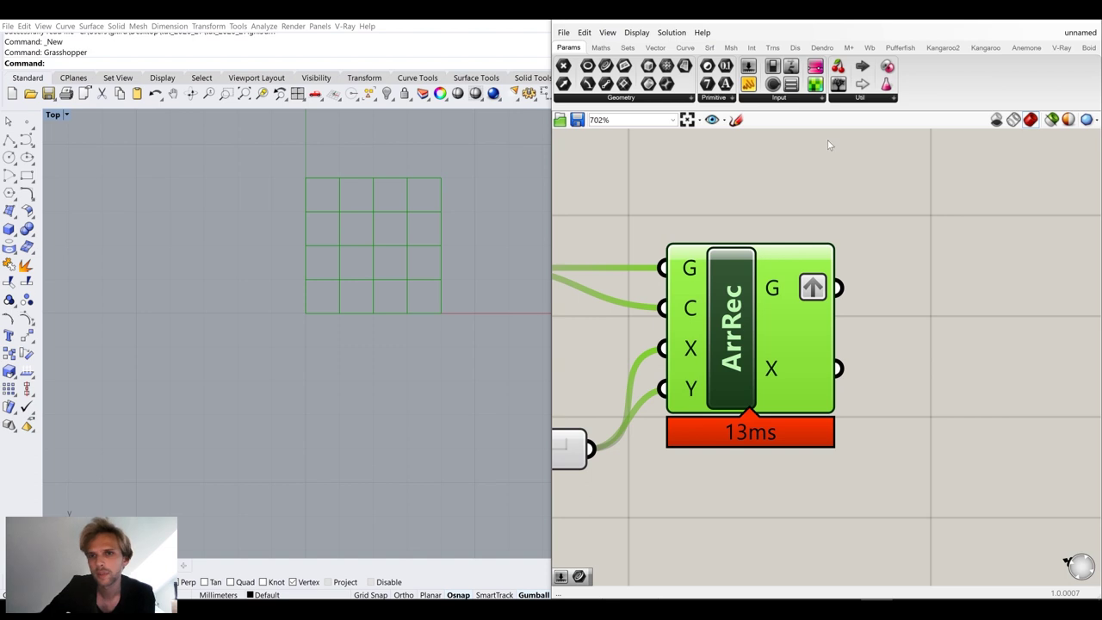
scroll(869, 290, down, 3)
scroll(709, 282, up, 2)
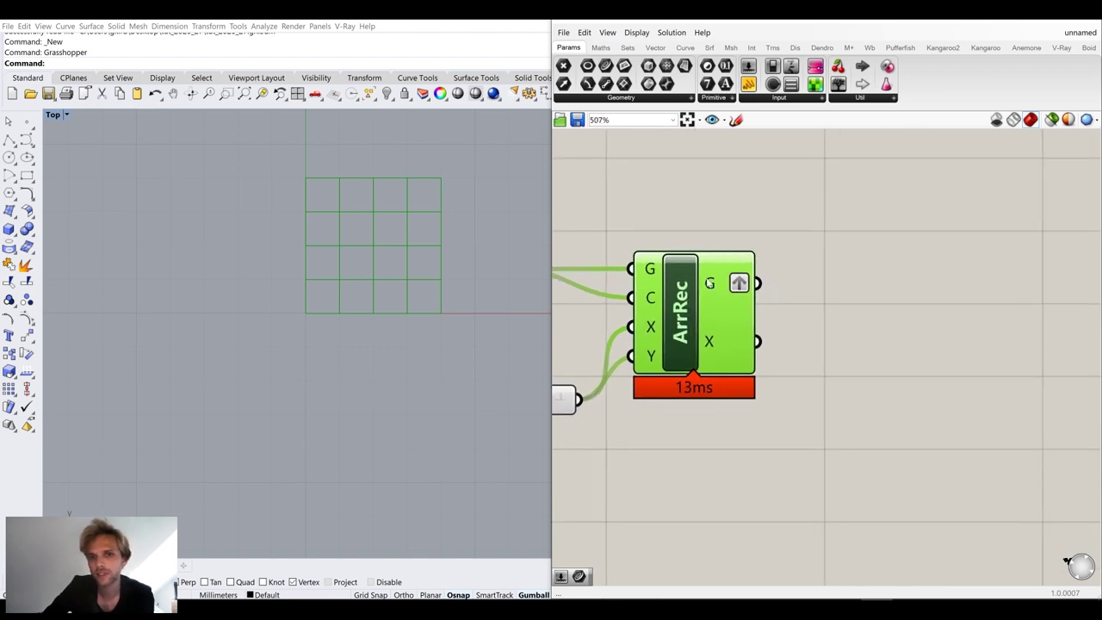
right_click(710, 284)
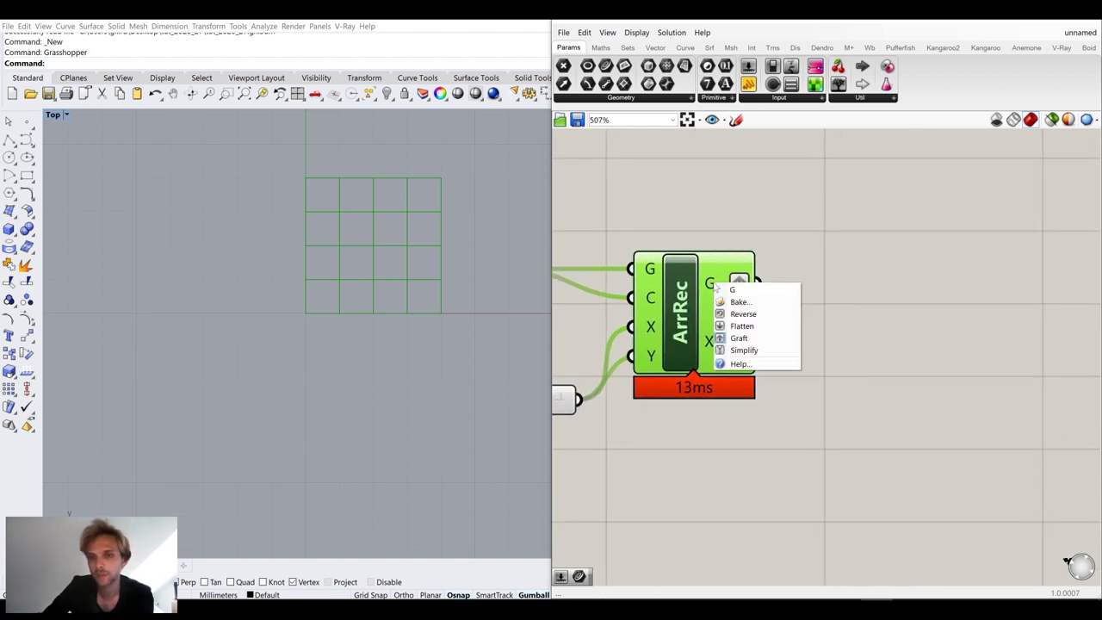
click(744, 339)
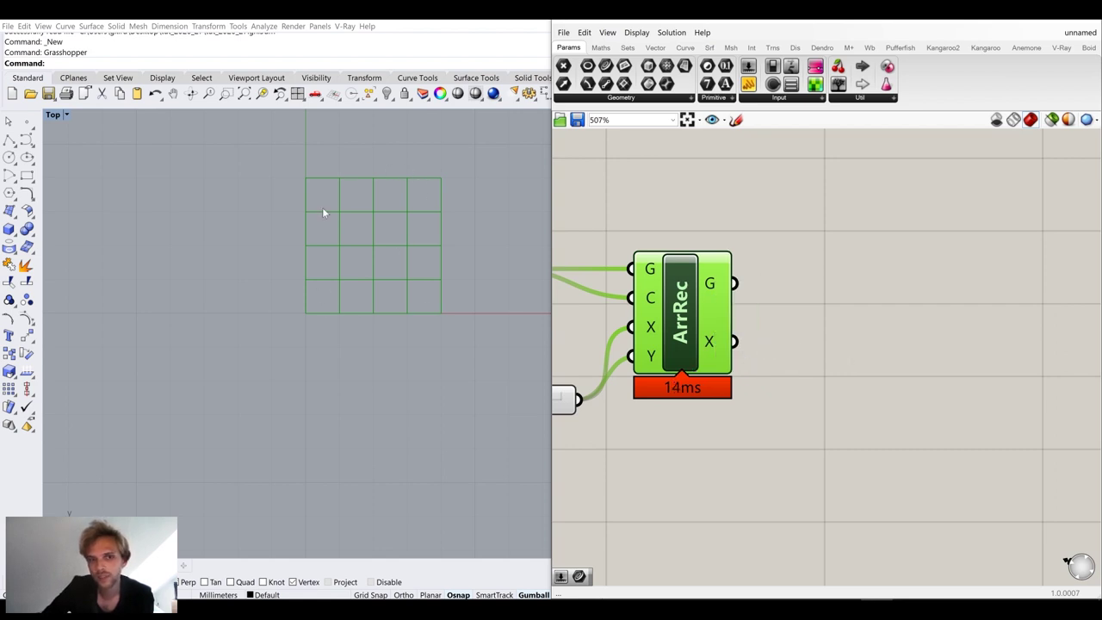
Graft the geometry output of the Rectangular Array component and check its resulting data structure
right_click(714, 284)
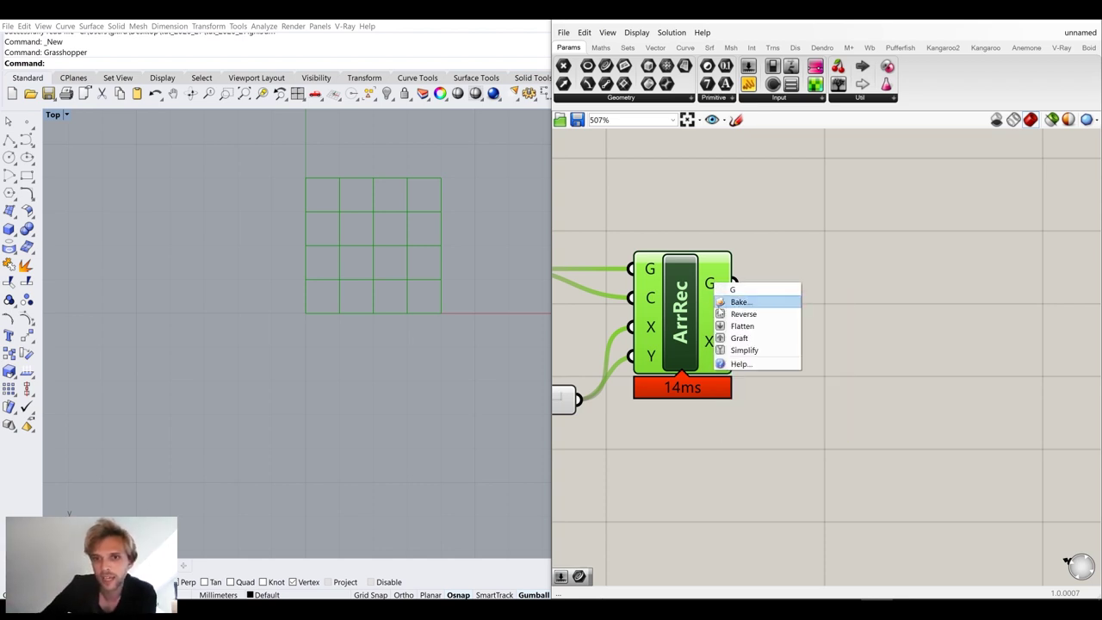
click(744, 338)
mouse_move(715, 284)
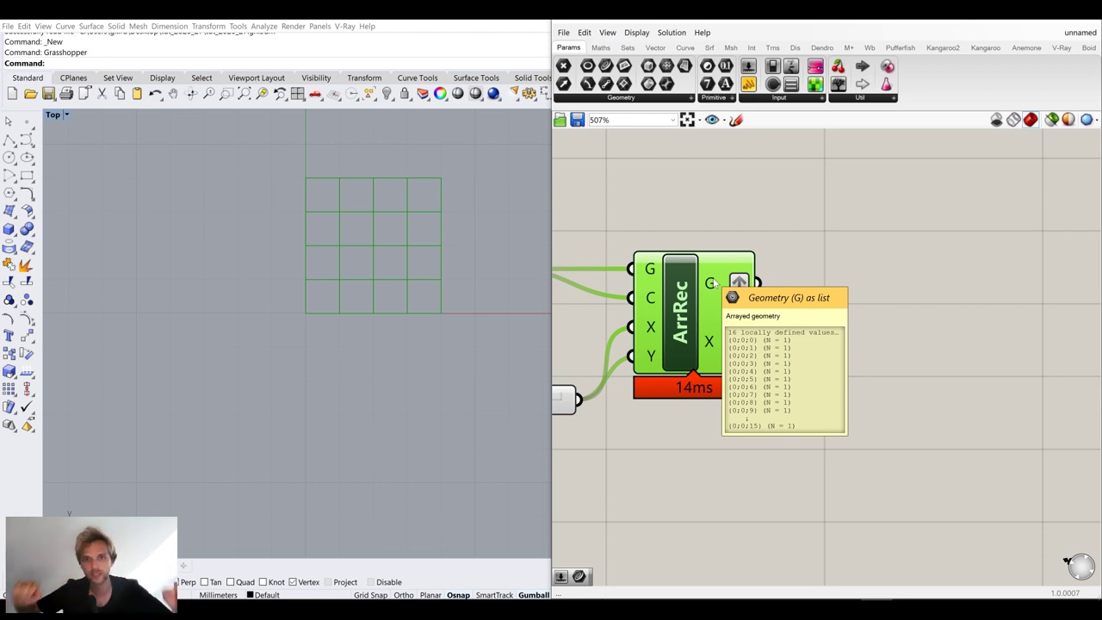
scroll(760, 381, down, 5)
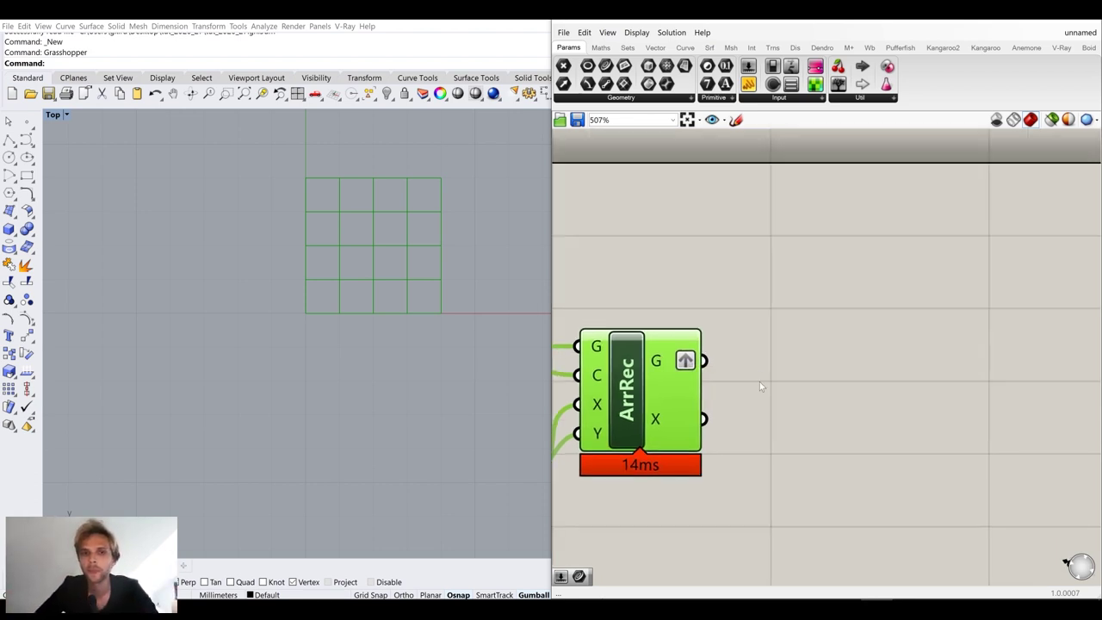
Select all components of the definition and move them together a little lower on the canvas
click(742, 393)
drag(863, 443, 629, 320)
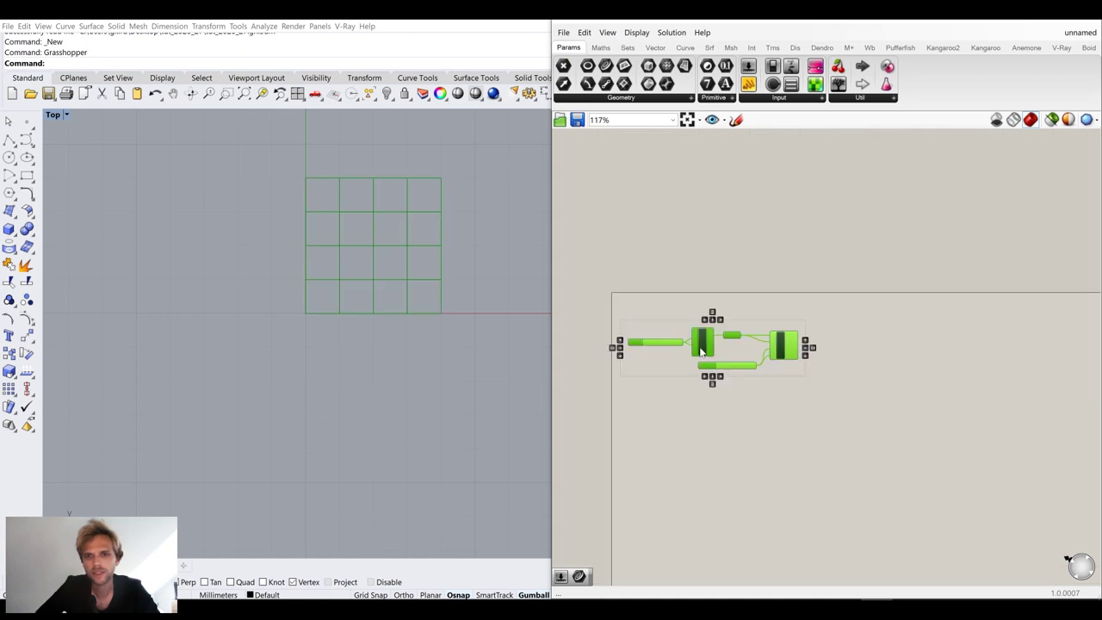
drag(703, 347, 713, 408)
click(817, 395)
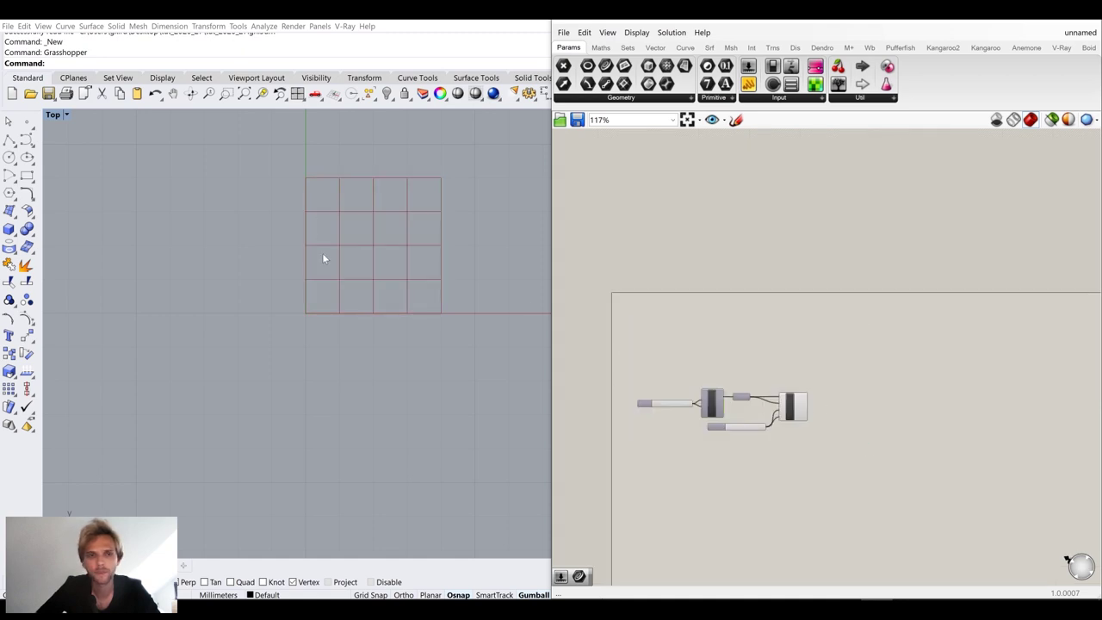
Examine the cells of the square grid in the Top viewport, both close up and as a whole
scroll(320, 312, up, 2)
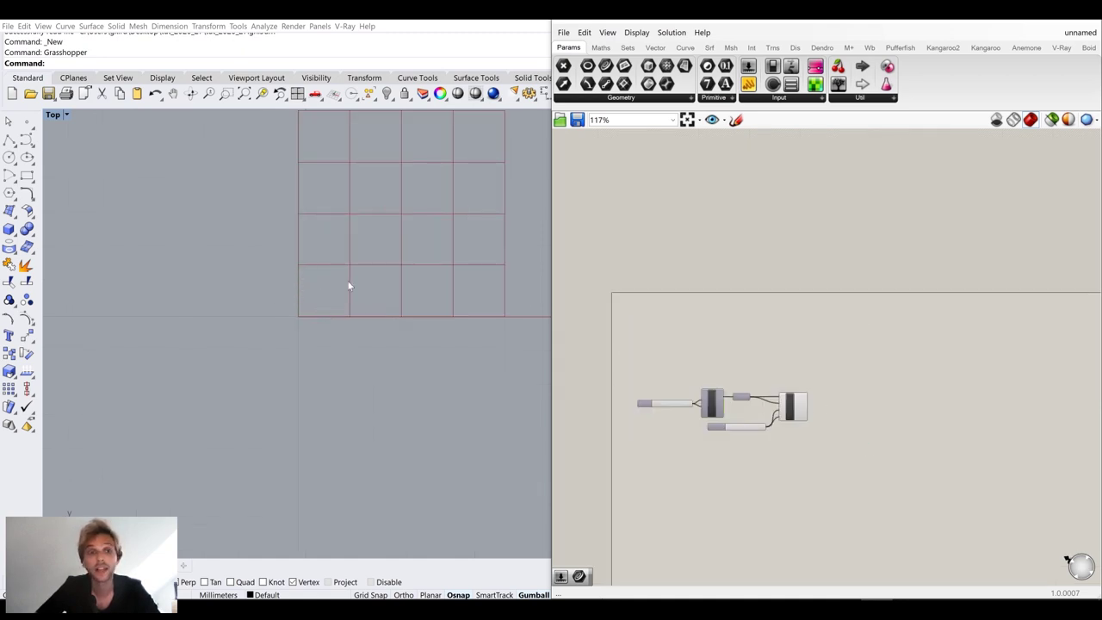
scroll(315, 295, up, 12)
scroll(317, 292, down, 4)
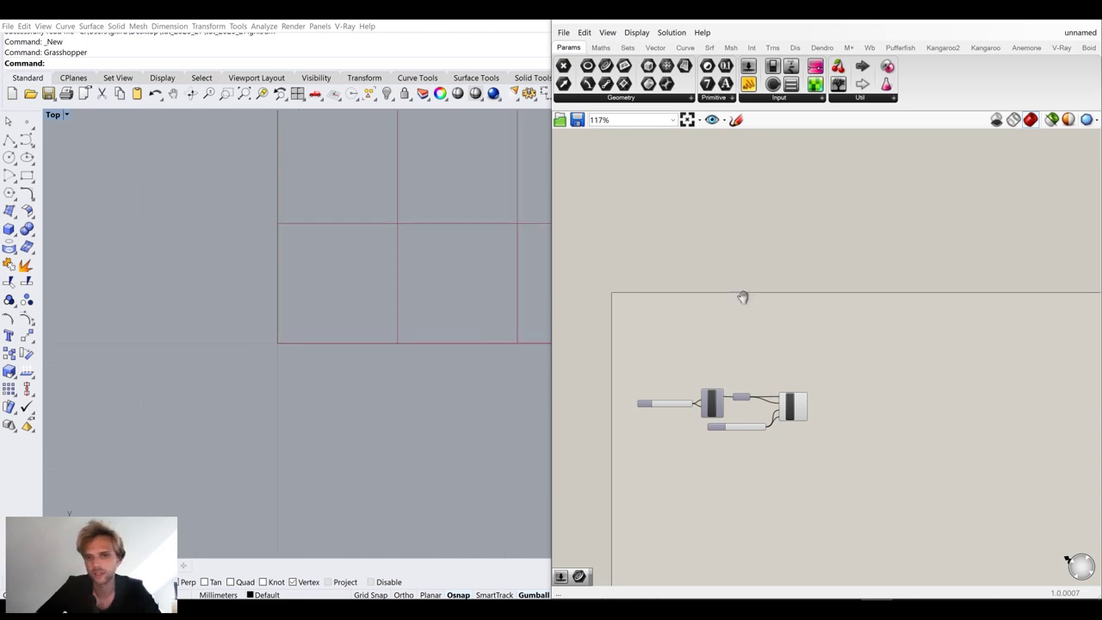
right_drag(743, 298, 737, 227)
scroll(254, 215, down, 4)
scroll(299, 215, down, 4)
right_drag(389, 215, 276, 224)
scroll(321, 217, up, 2)
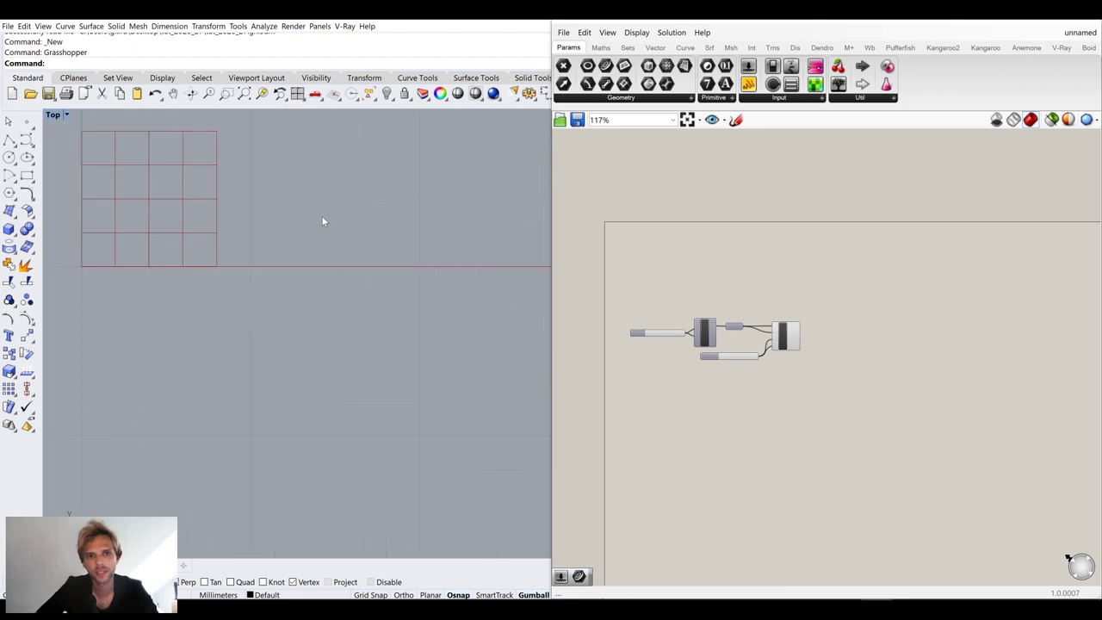
right_drag(131, 232, 266, 218)
scroll(215, 232, up, 10)
scroll(230, 227, down, 6)
scroll(250, 224, up, 3)
scroll(317, 232, down, 3)
scroll(224, 190, up, 1)
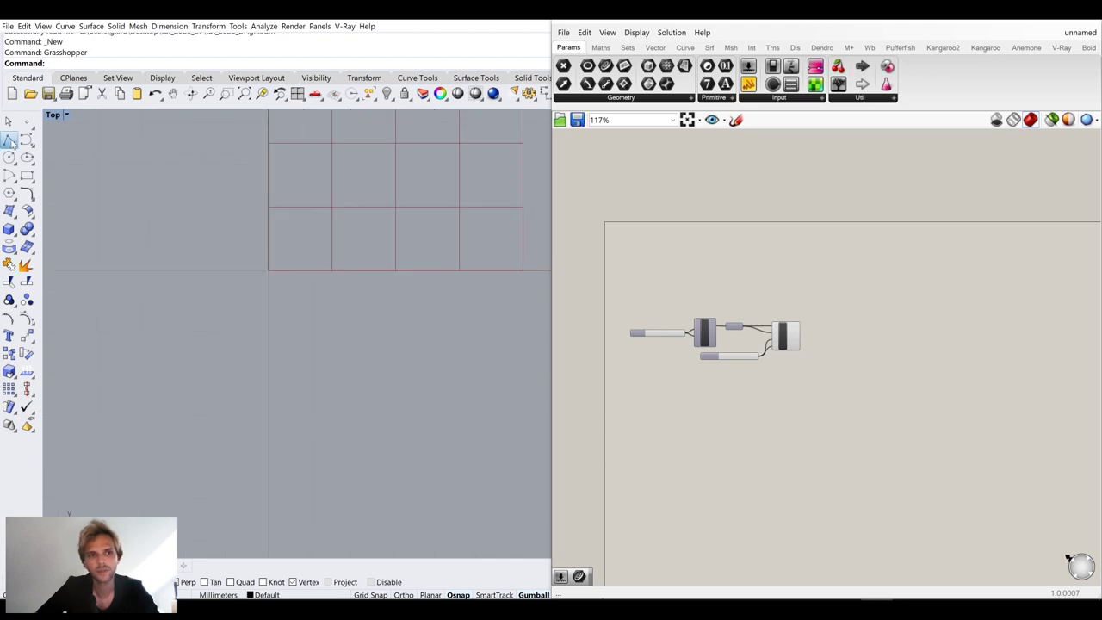
Draw two diagonal single-segment polylines across opposite corners of the grid's lower-left cell, joining points on adjacent edges
click(10, 140)
scroll(315, 219, up, 2)
scroll(308, 219, up, 1)
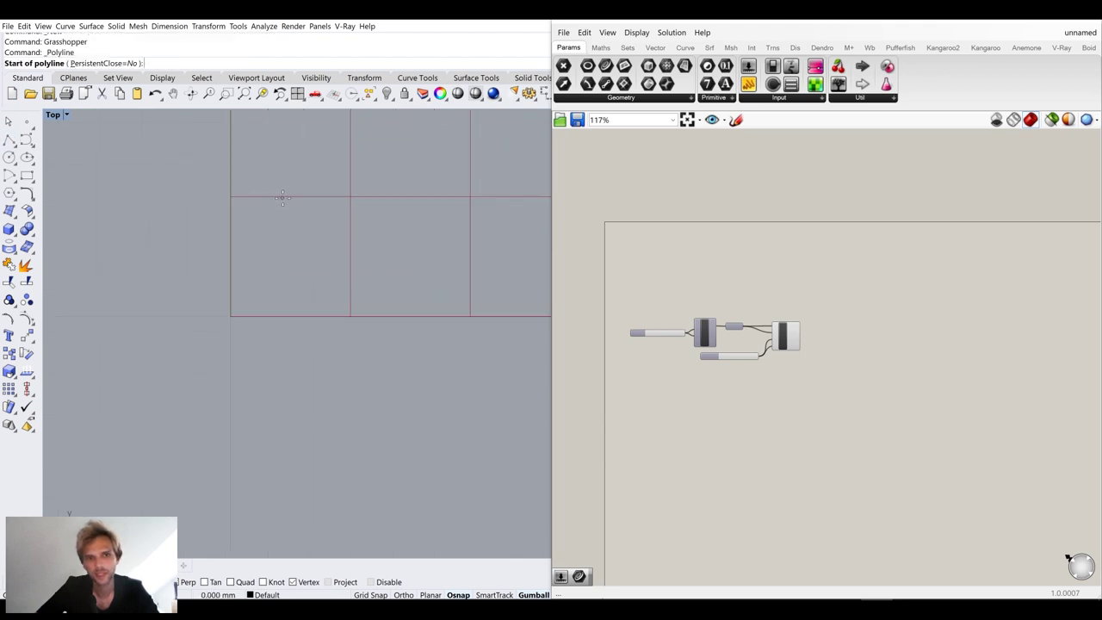
click(283, 197)
click(351, 241)
key(Return)
key(Return)
click(231, 250)
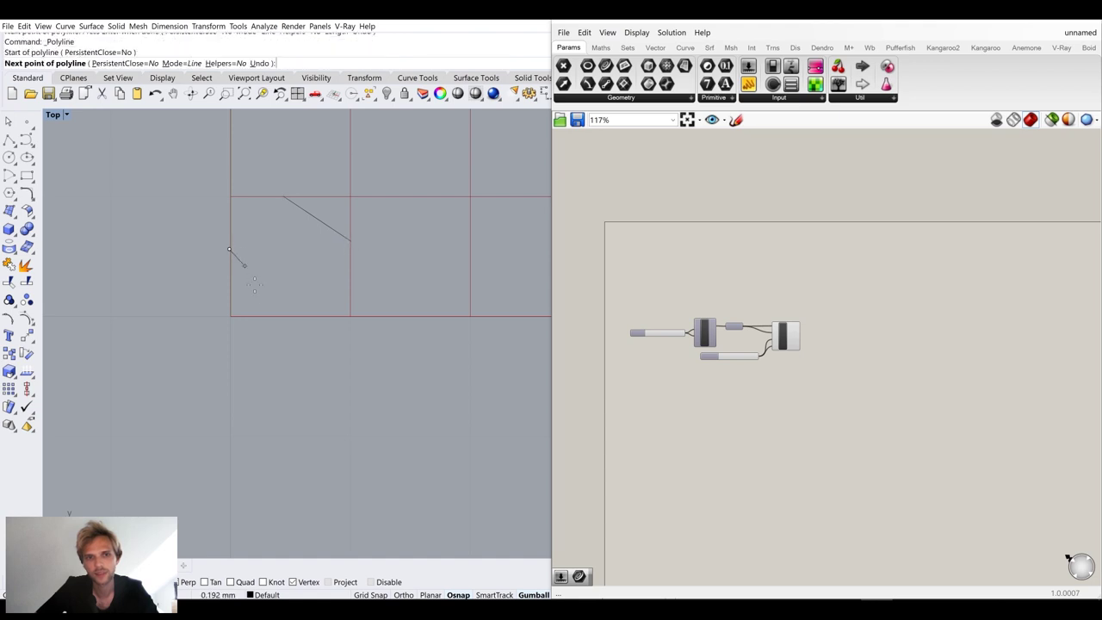
click(293, 317)
key(Return)
scroll(332, 239, down, 6)
scroll(310, 266, up, 6)
scroll(317, 271, down, 6)
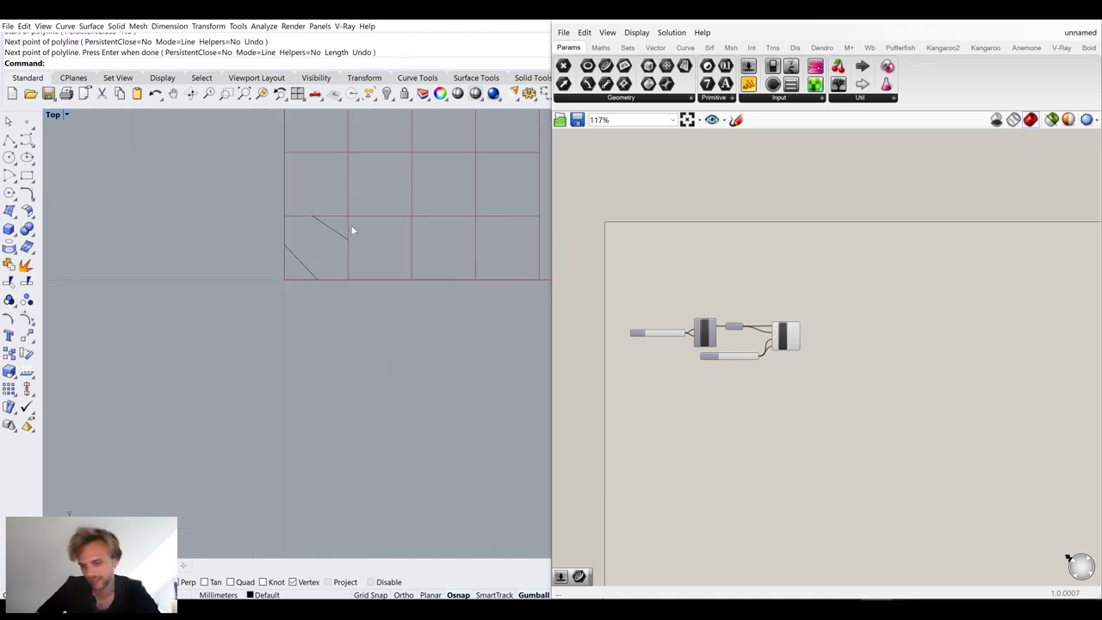
Move the upper diagonal line's right end down along the cell edge so both lines run roughly parallel
drag(241, 183, 388, 327)
click(446, 351)
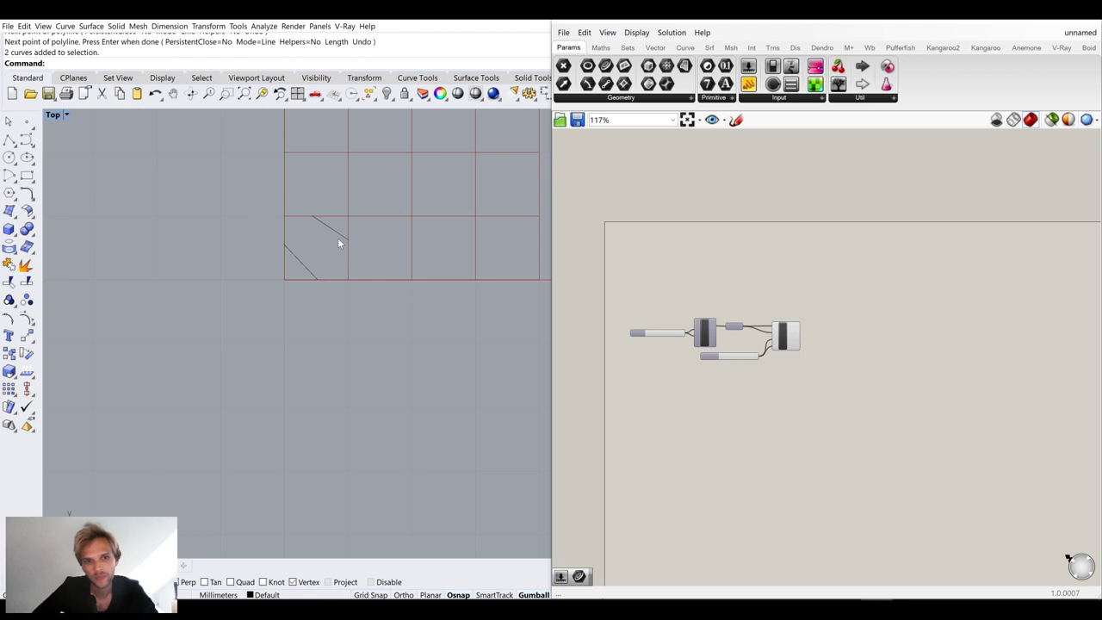
scroll(313, 221, up, 3)
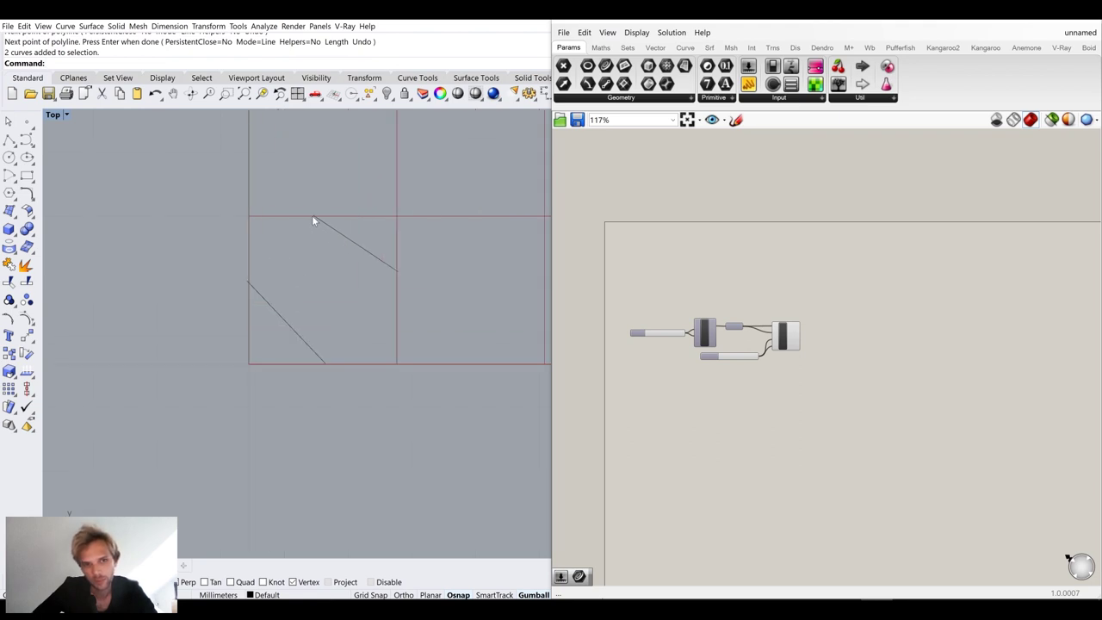
click(385, 265)
drag(398, 272, 396, 294)
click(320, 318)
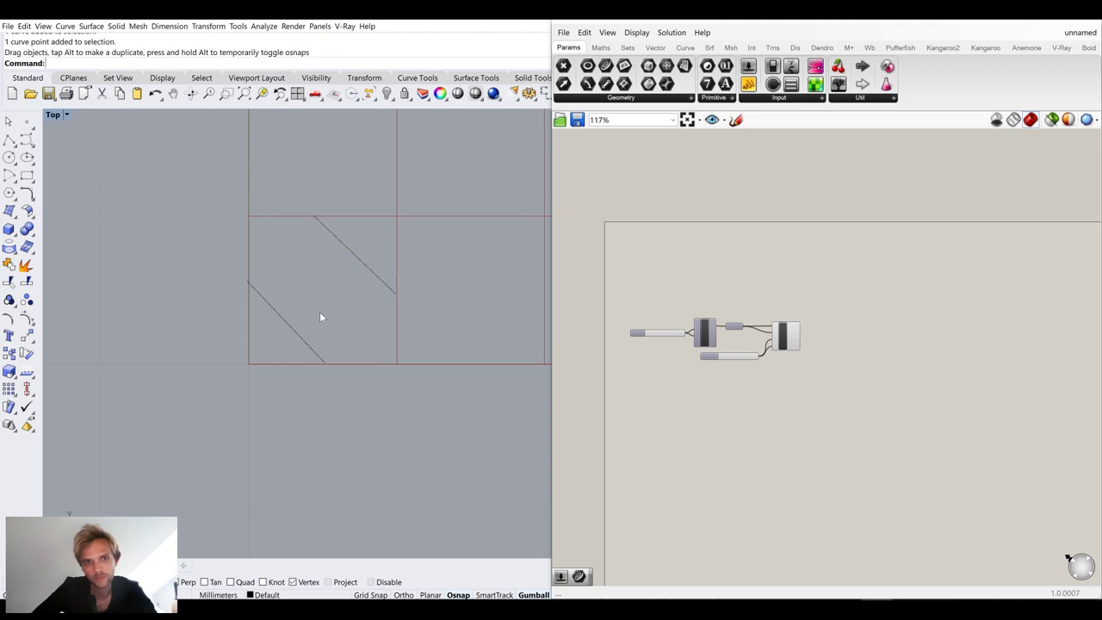
drag(385, 227, 267, 353)
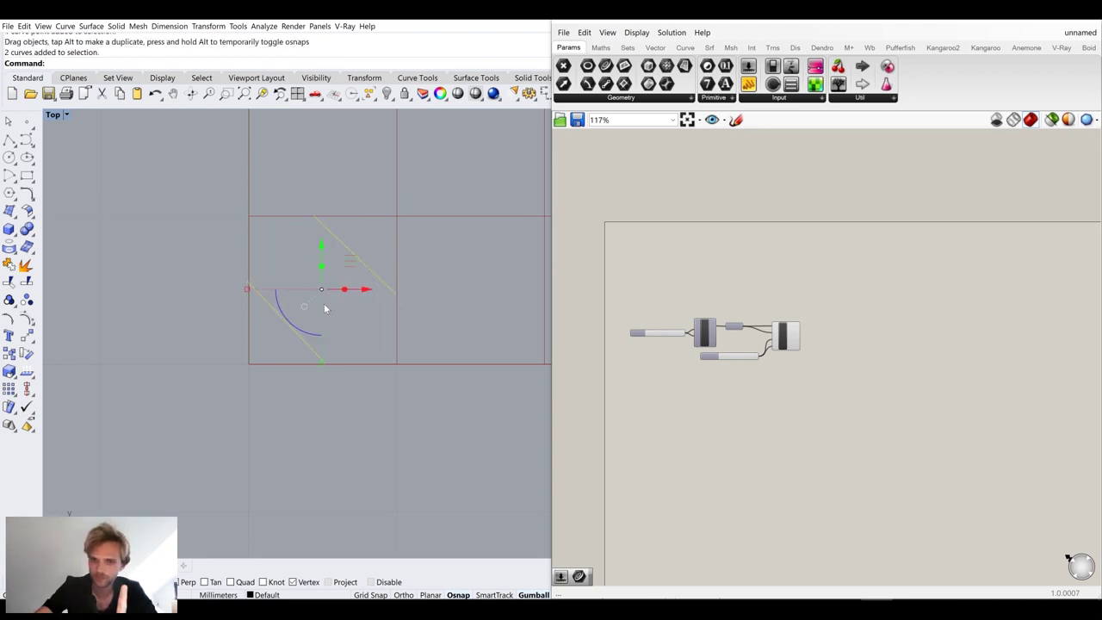
click(298, 181)
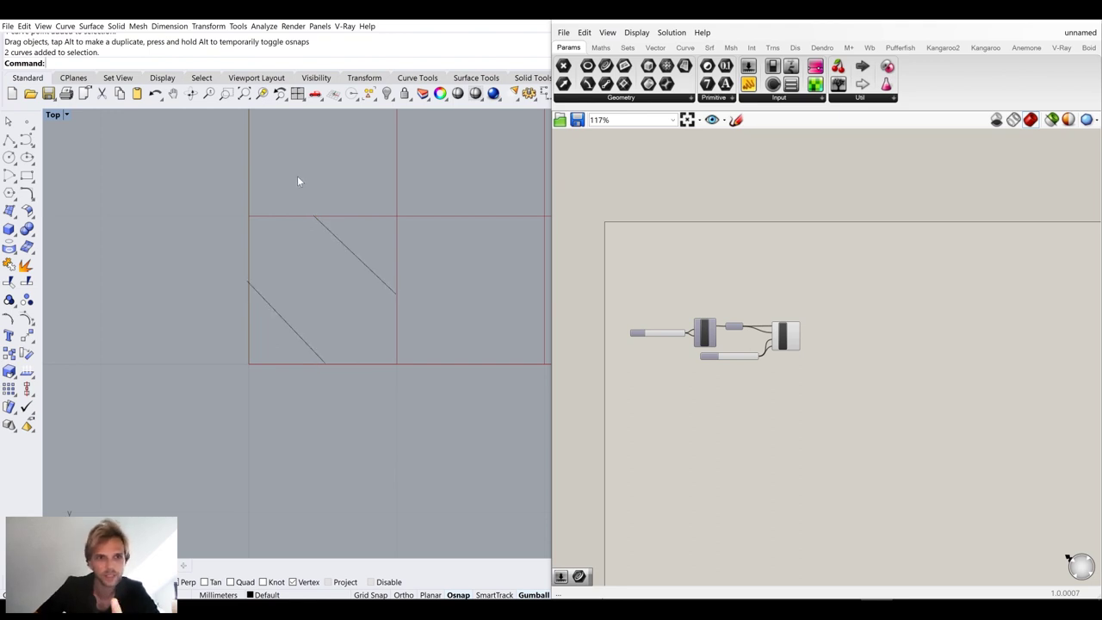
Draw two degree 3 control-point curves between the ends of the diagonal lines, each bulging towards the cell's centre
click(29, 142)
click(314, 216)
click(317, 277)
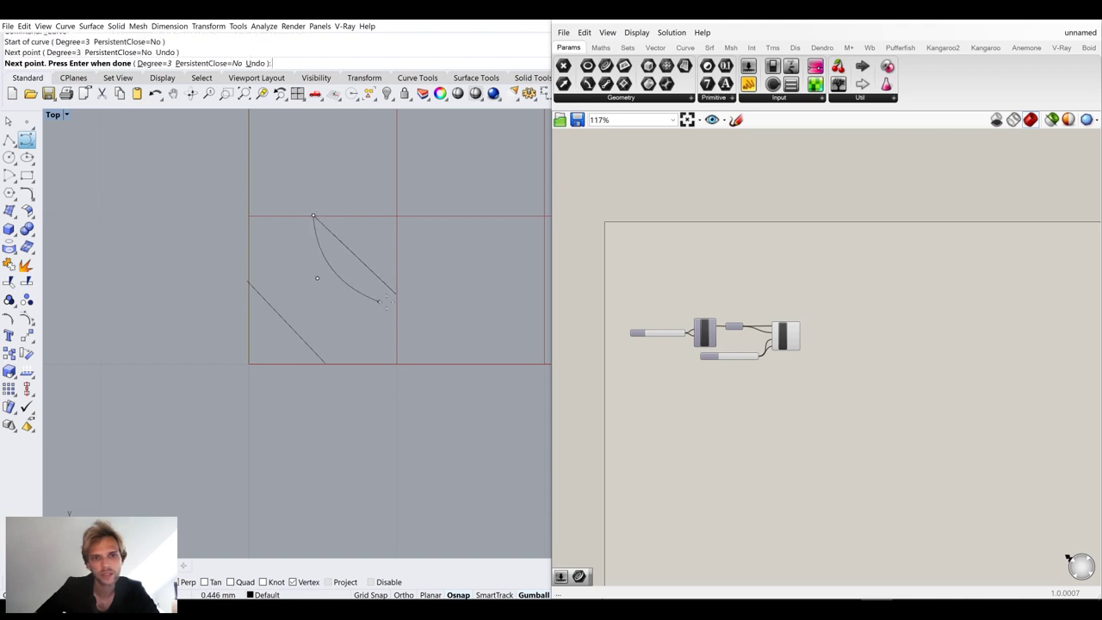
click(396, 294)
key(Return)
key(Return)
click(248, 281)
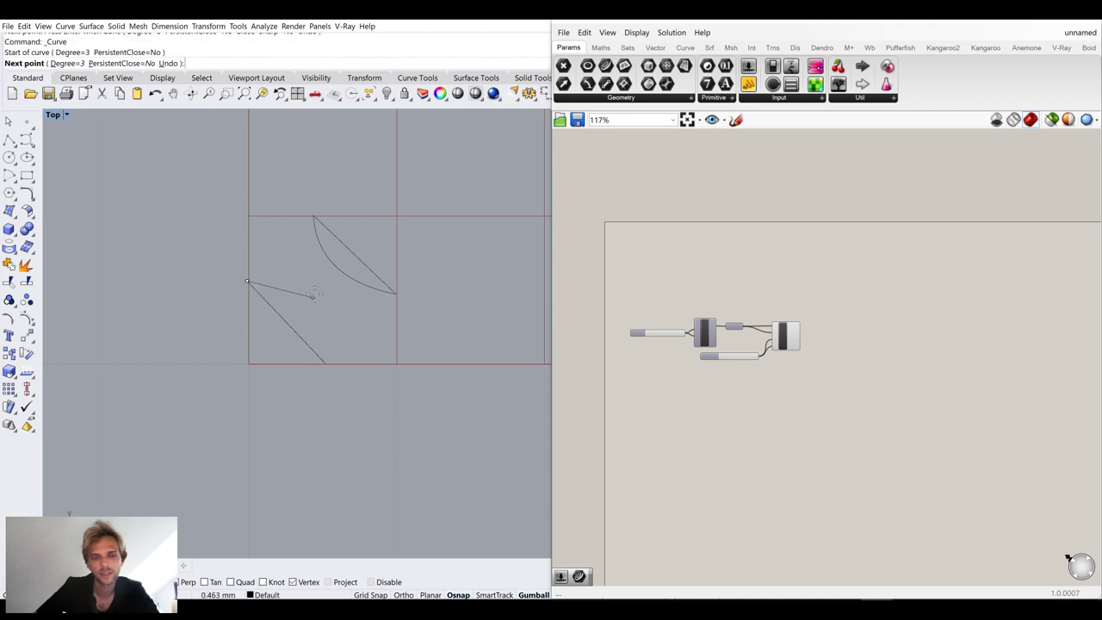
click(314, 294)
click(324, 363)
key(Return)
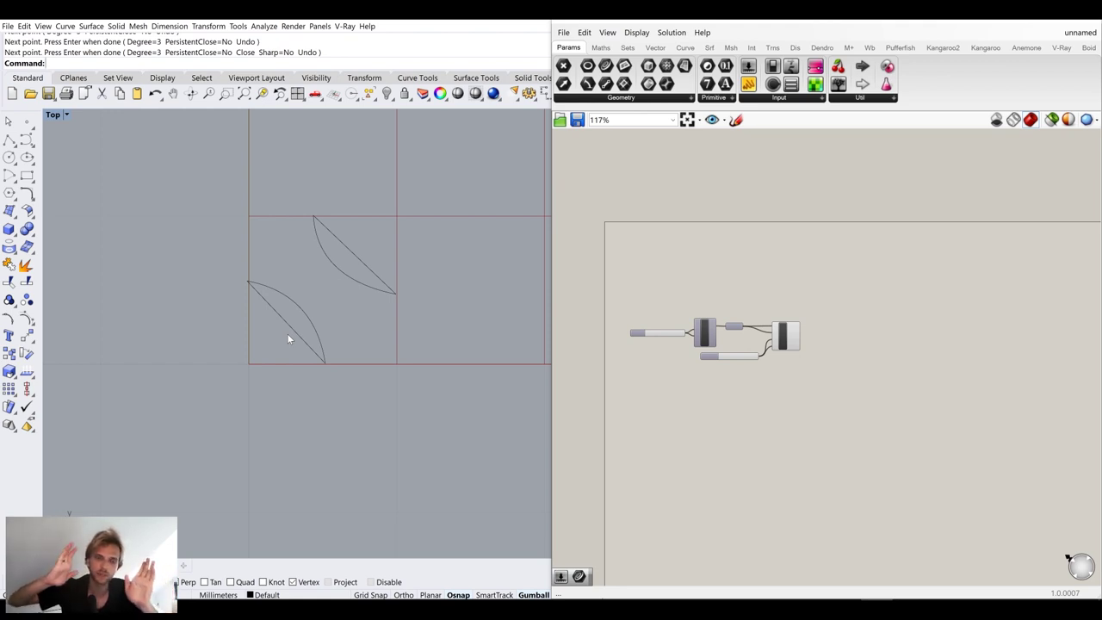
Delete the two sketched lines and two curves from the lower-left cell
drag(377, 234, 277, 342)
key(Delete)
scroll(788, 330, up, 3)
scroll(226, 264, up, 2)
scroll(244, 259, down, 3)
right_drag(317, 255, 252, 242)
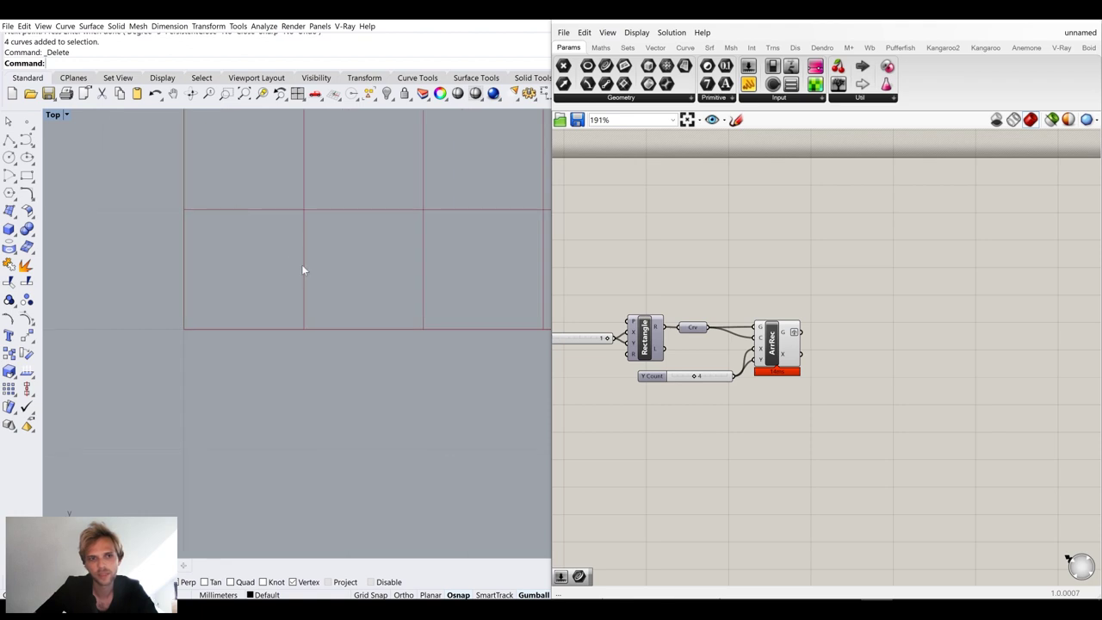
Add an Explode component and connect the Rectangular Array's grafted geometry output to its curve input
right_drag(865, 305, 802, 288)
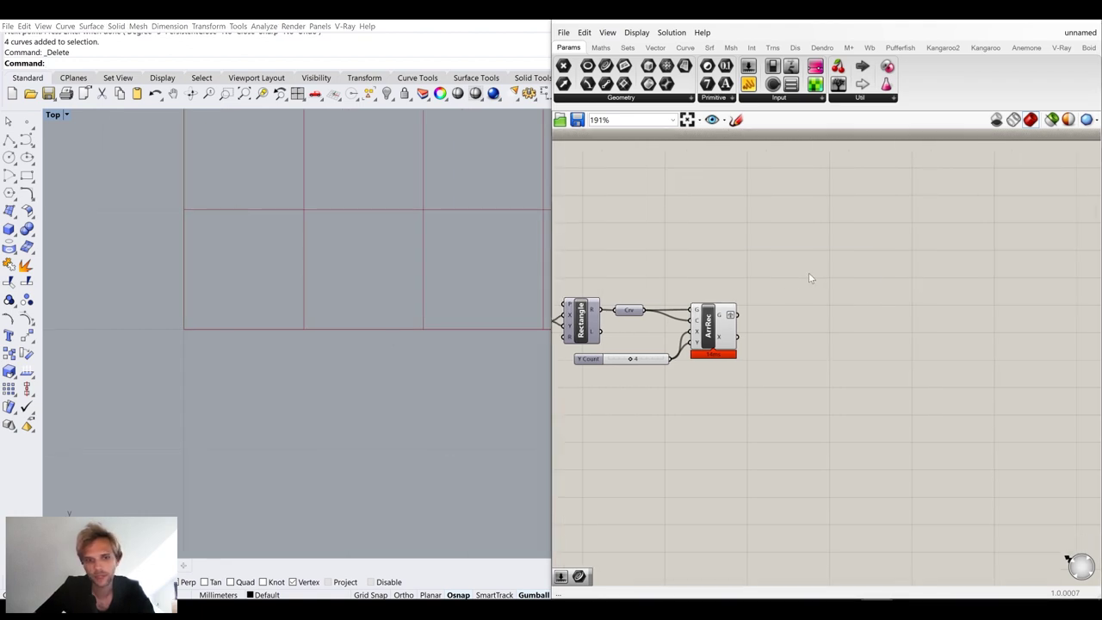
double_click(809, 272)
text(explode)
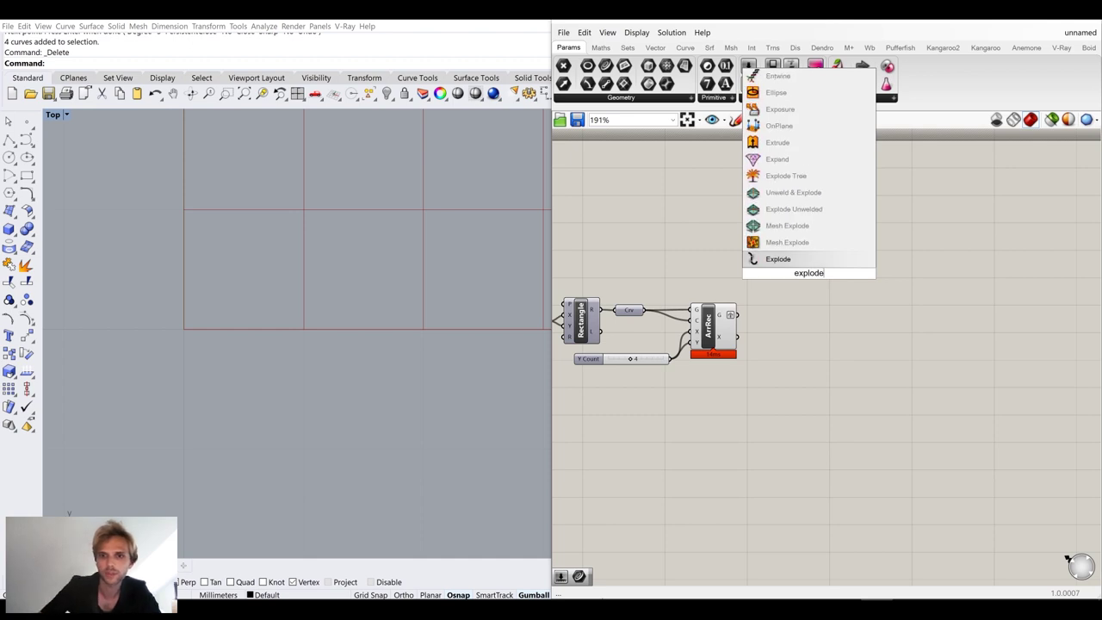
key(Return)
scroll(713, 320, up, 2)
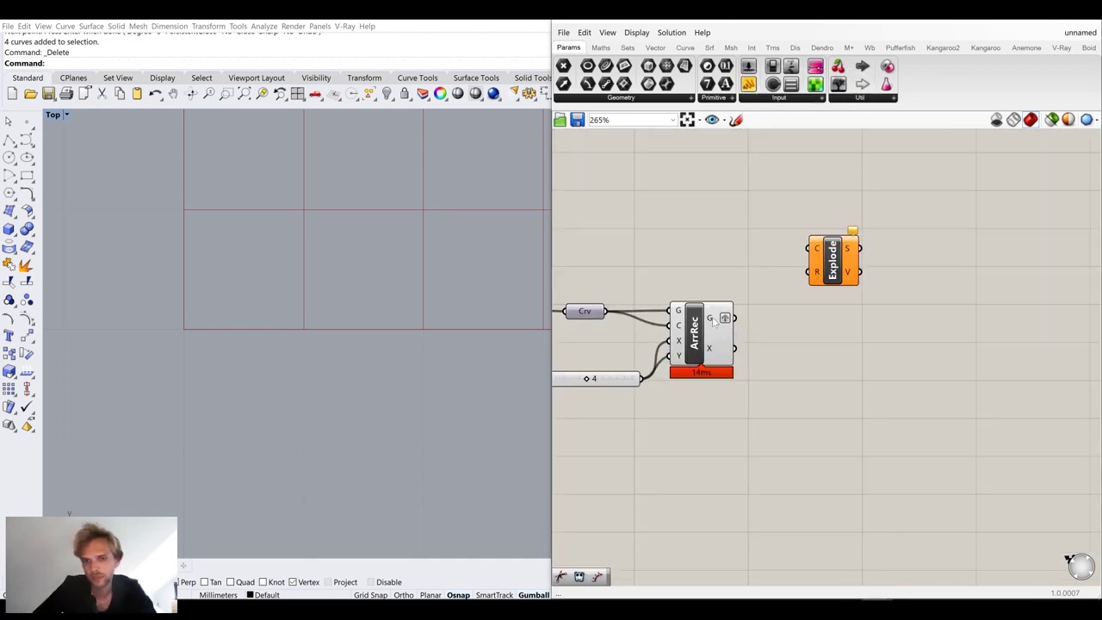
mouse_move(714, 320)
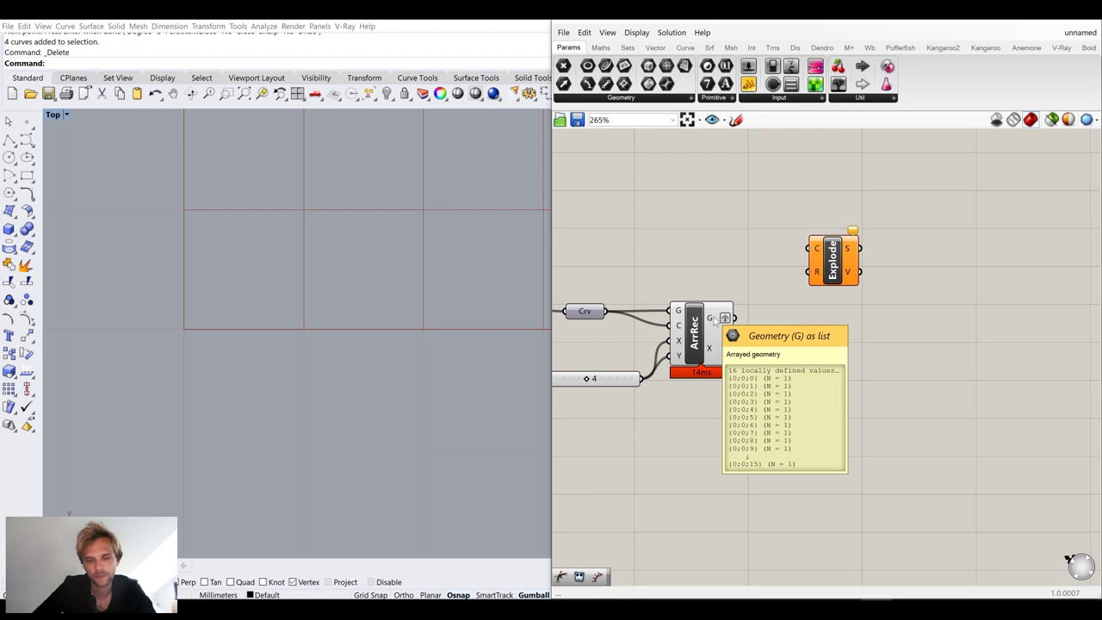
drag(734, 318, 825, 325)
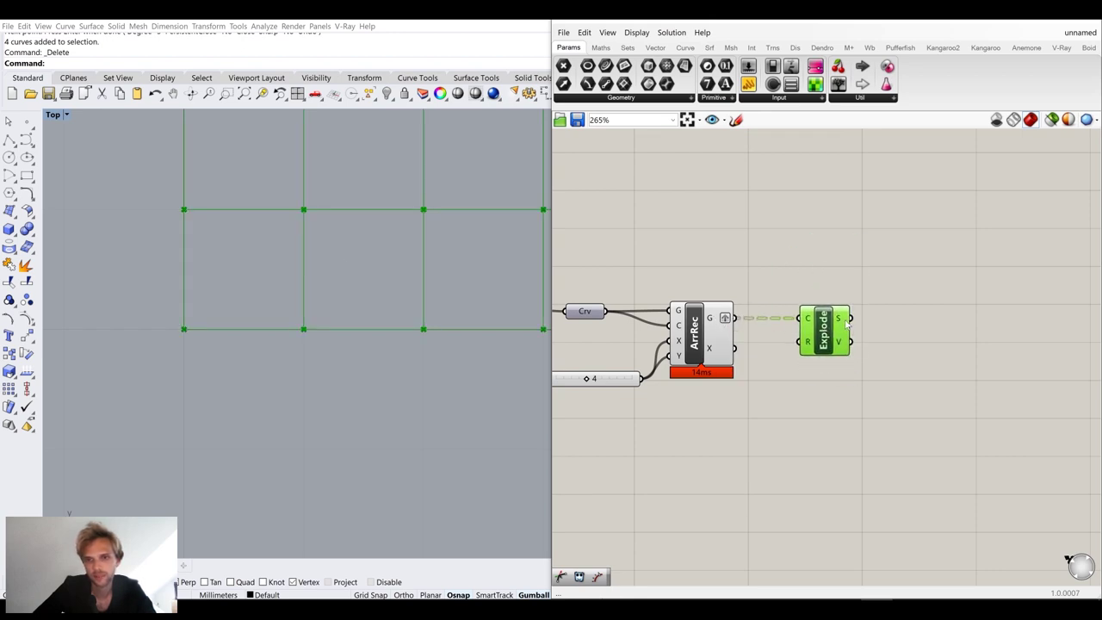
mouse_move(844, 323)
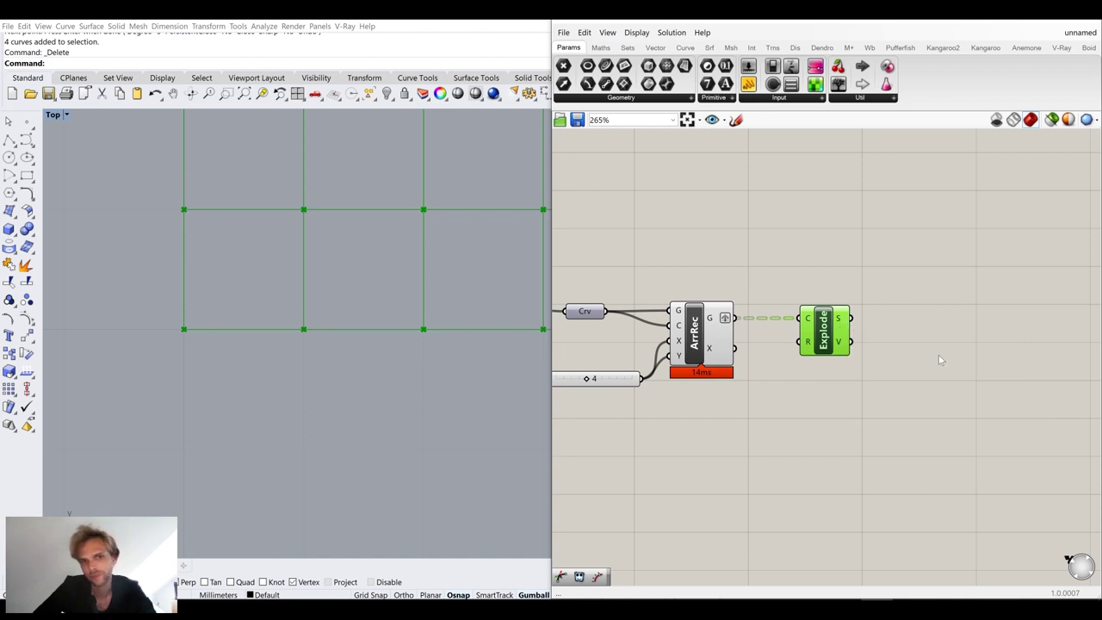
Add an Evaluate Length component, connect Explode's segments output to its curve input, and place it beside Explode
right_drag(952, 353, 895, 346)
click(894, 346)
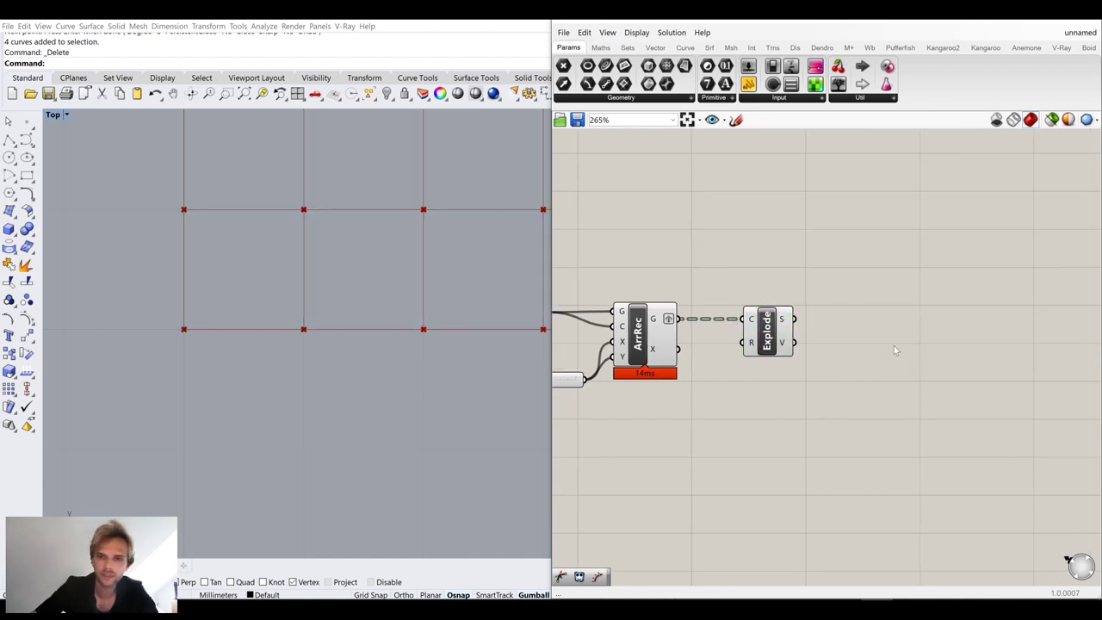
double_click(894, 346)
text(evaluate)
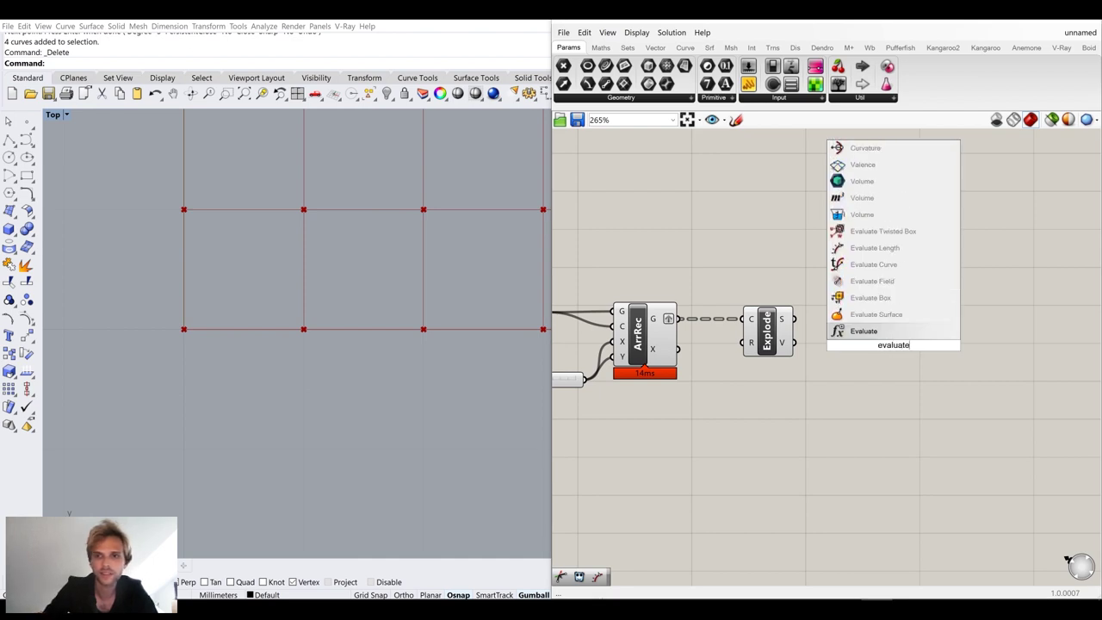
text( leng)
key(Return)
drag(875, 326, 793, 319)
drag(892, 350, 864, 338)
drag(774, 336, 766, 336)
drag(866, 337, 863, 338)
Turn off the preview of the Explode component
click(779, 332)
scroll(773, 331, up, 1)
middle_click(778, 329)
click(809, 291)
click(809, 284)
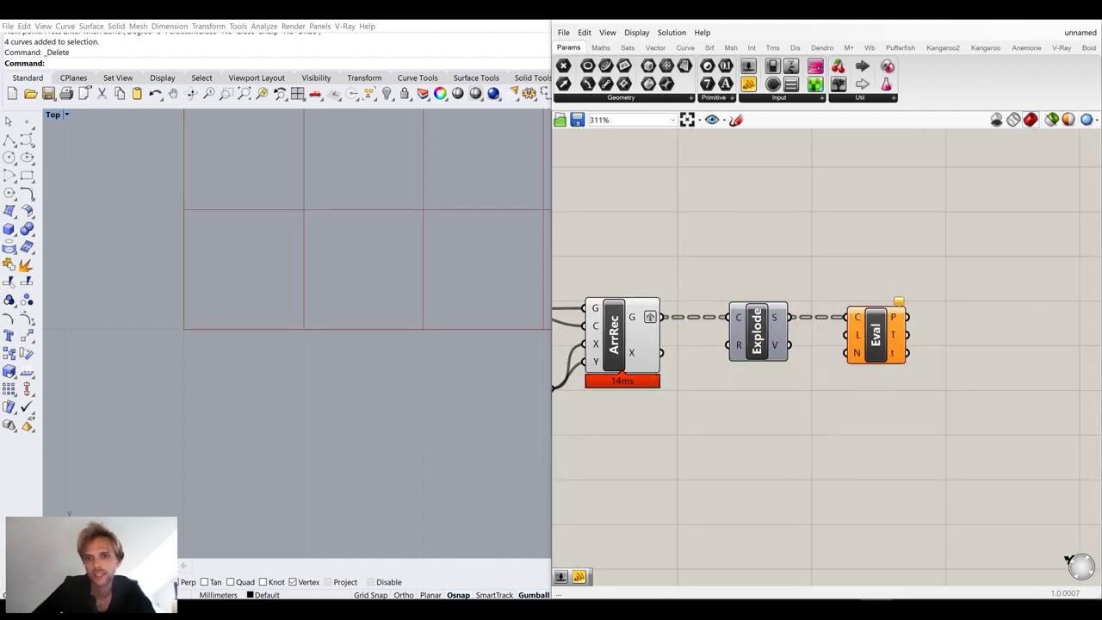
Add a number slider with the value 0.5 and connect it to Evaluate Length's Length input
double_click(806, 390)
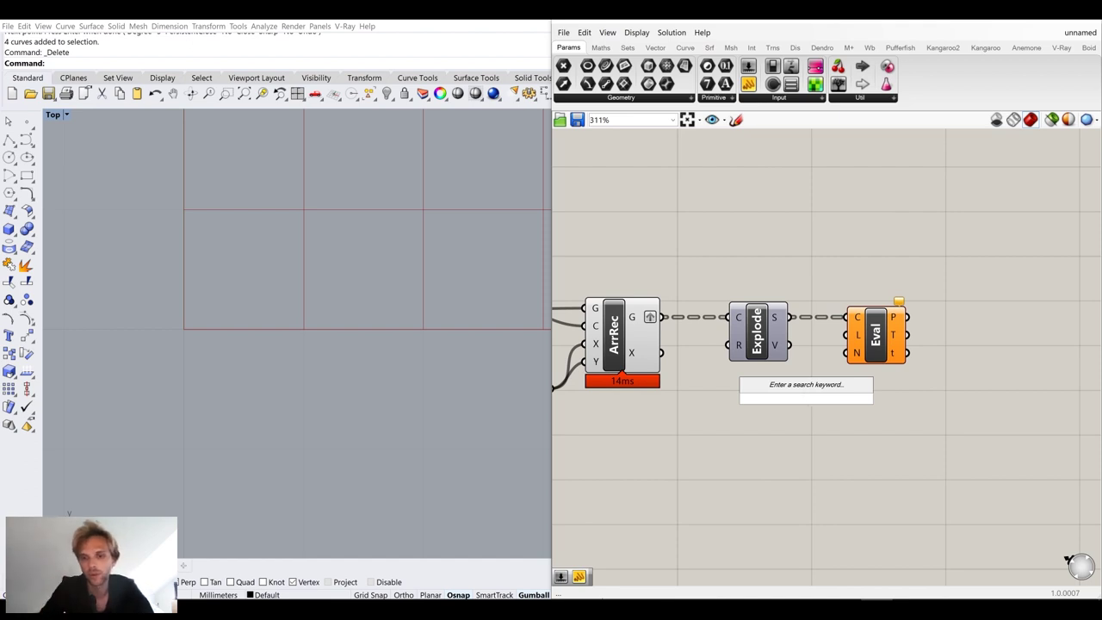
text(0)
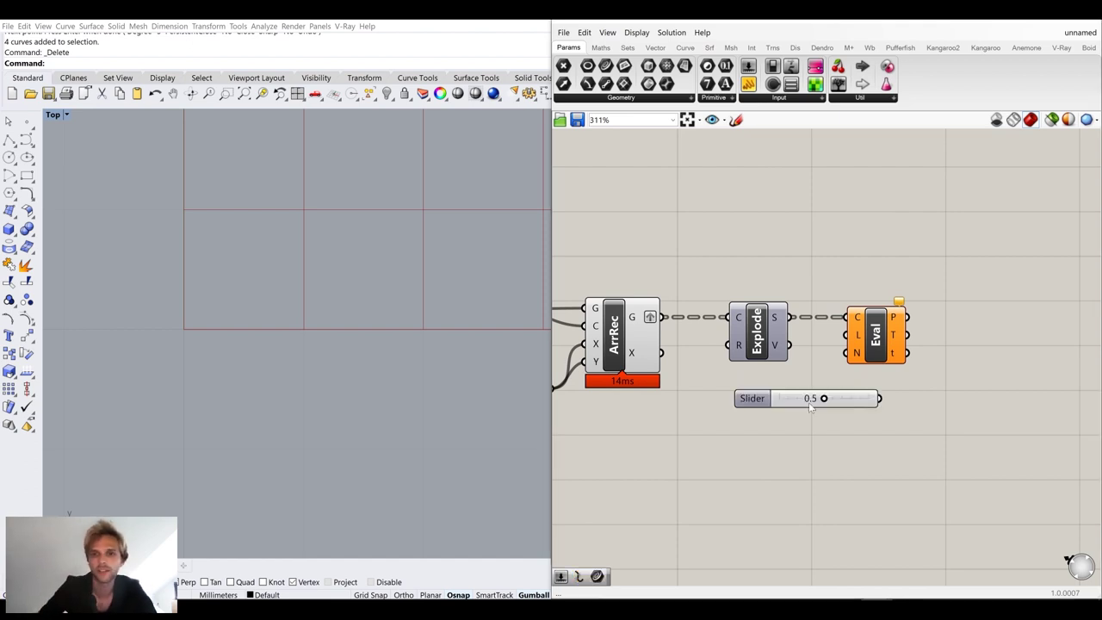
key(Return)
drag(821, 430, 860, 335)
click(978, 400)
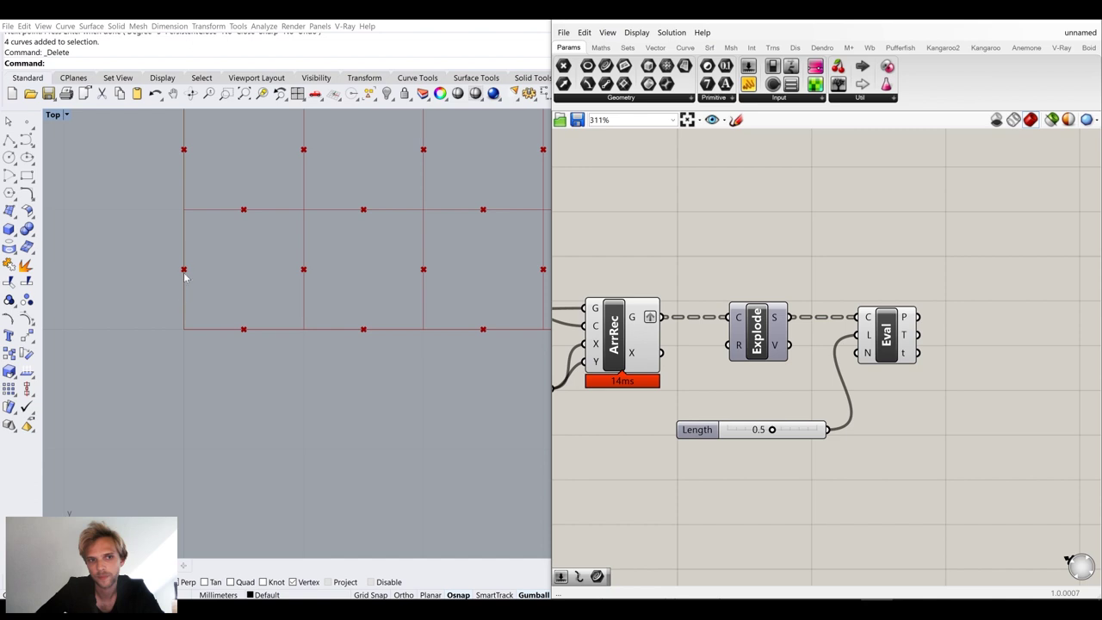
scroll(288, 229, up, 5)
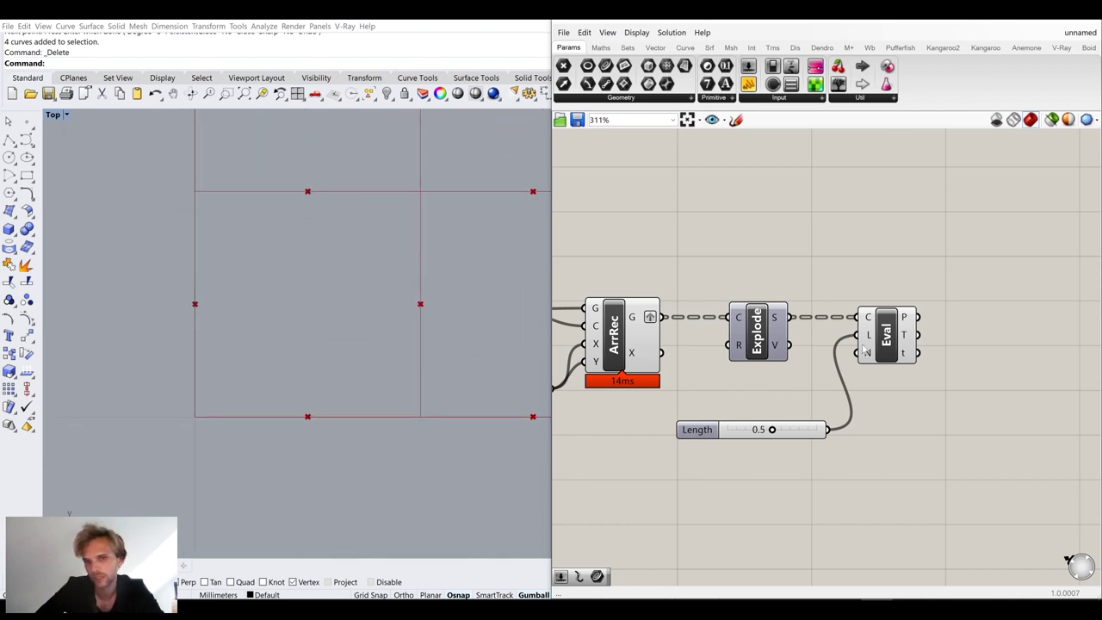
scroll(952, 333, down, 4)
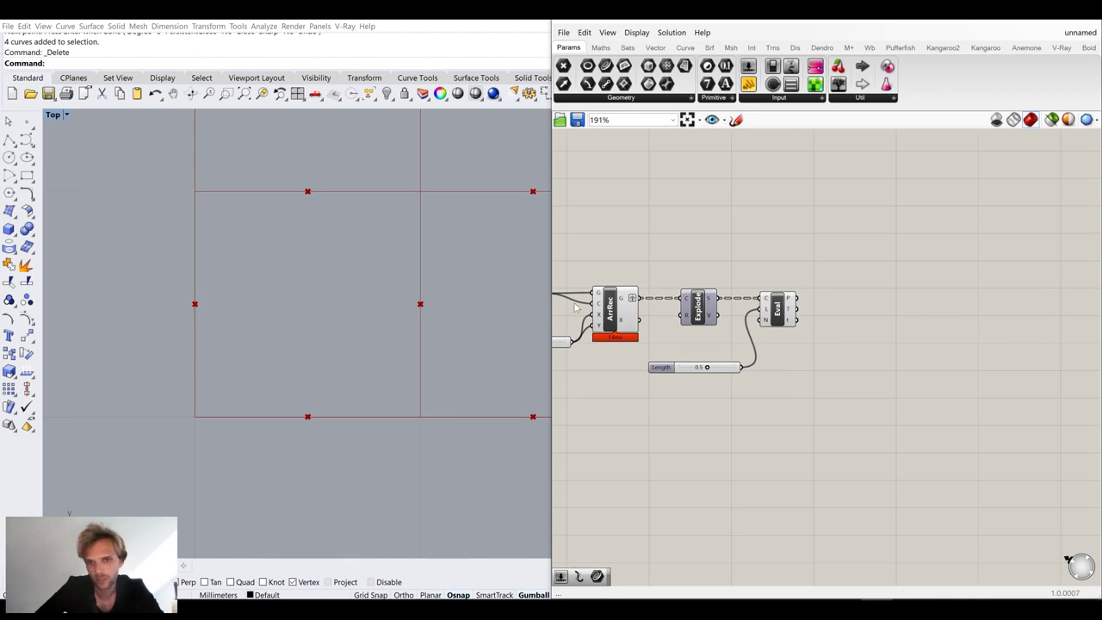
Turn off the preview of the Rectangular Array component
click(608, 310)
middle_click(607, 307)
click(646, 266)
Move the 0.5 Length slider up so it sits directly beneath the Explode component
click(769, 372)
click(732, 366)
drag(733, 368, 739, 336)
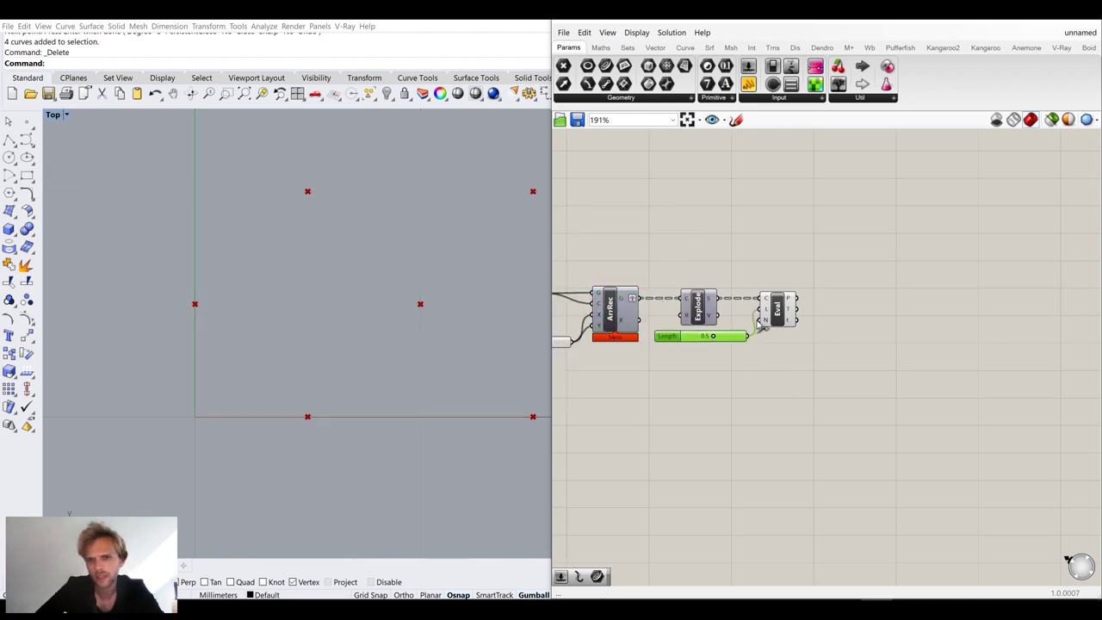
scroll(761, 317, up, 4)
mouse_move(810, 287)
click(669, 301)
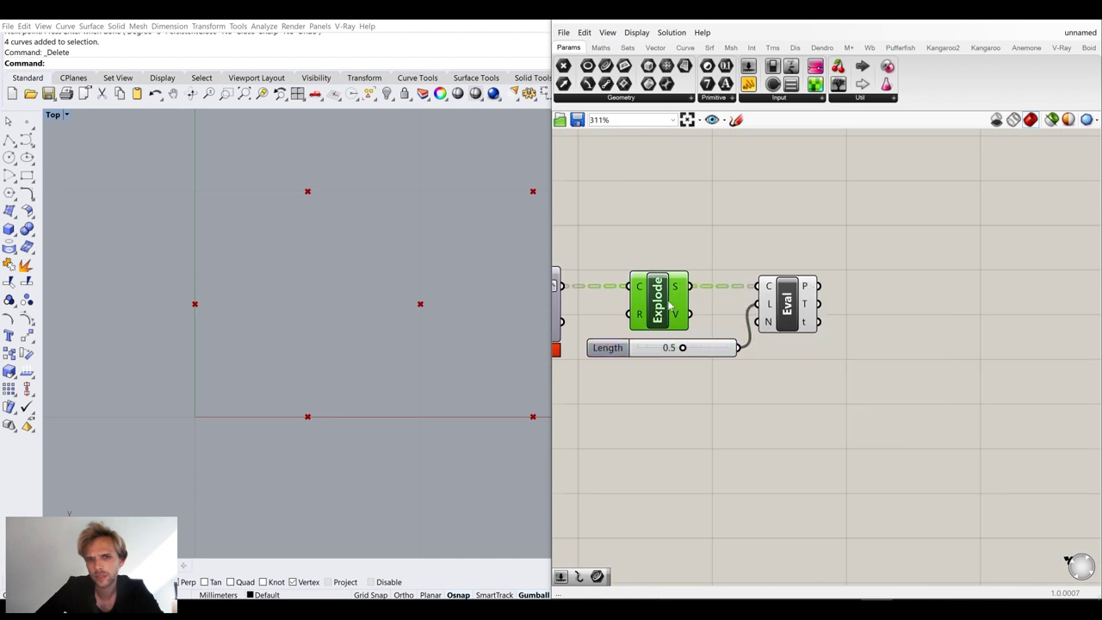
Turn the preview of the Rectangular Array component back on
scroll(668, 300, down, 2)
click(659, 248)
click(578, 311)
middle_click(573, 310)
click(597, 286)
click(808, 379)
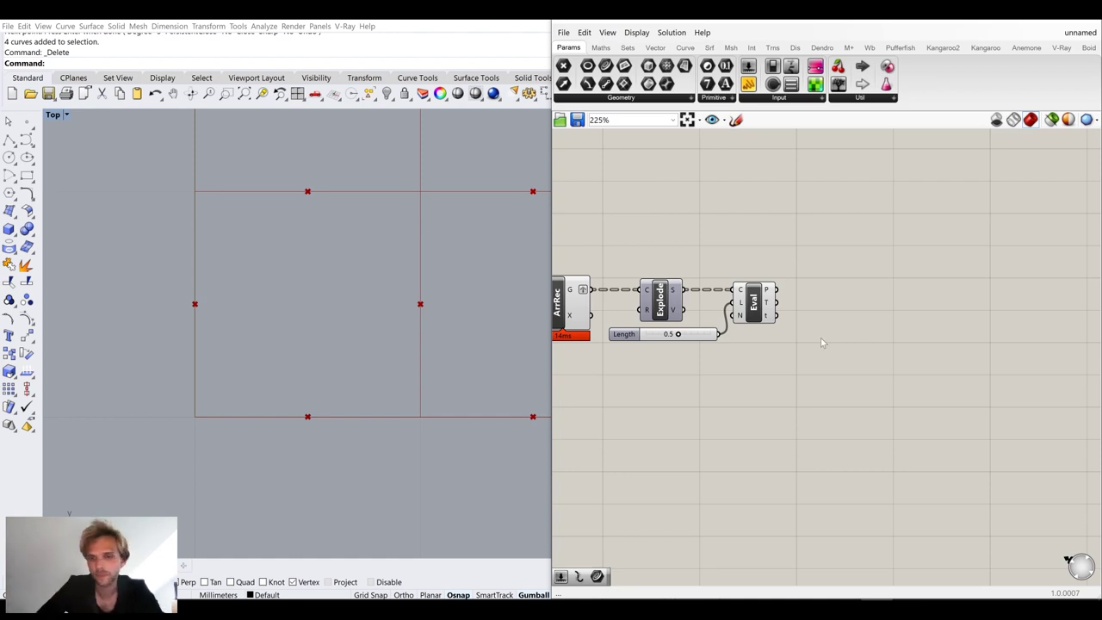
Add a Point List component, connect Evaluate Length's points output to its points input, and place it below Evaluate Length
scroll(769, 290, up, 2)
mouse_move(766, 296)
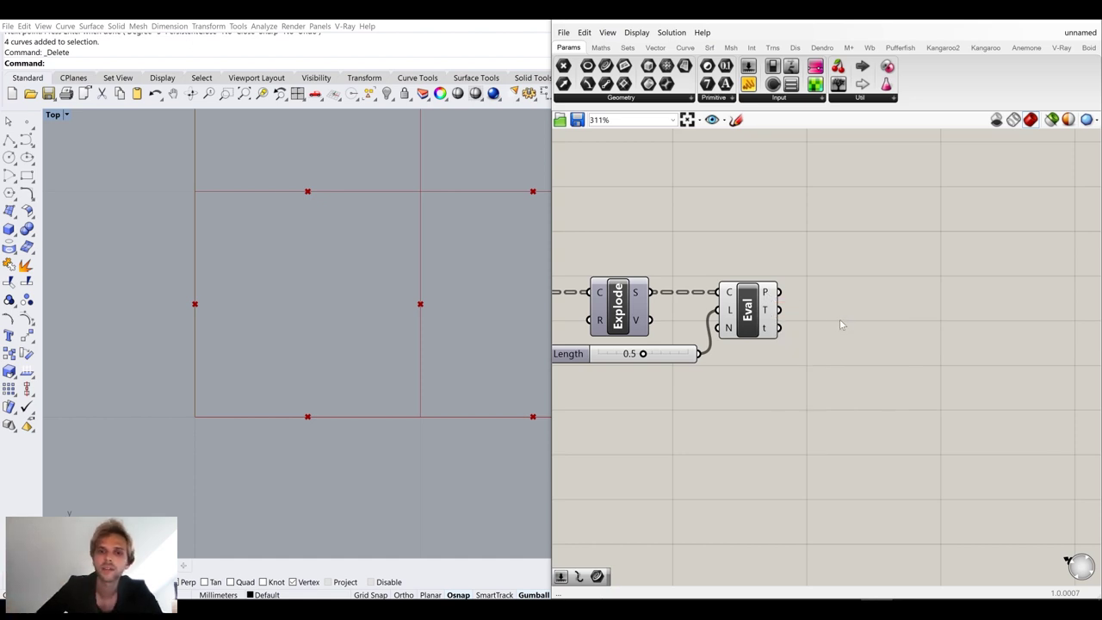
double_click(841, 325)
text(point list)
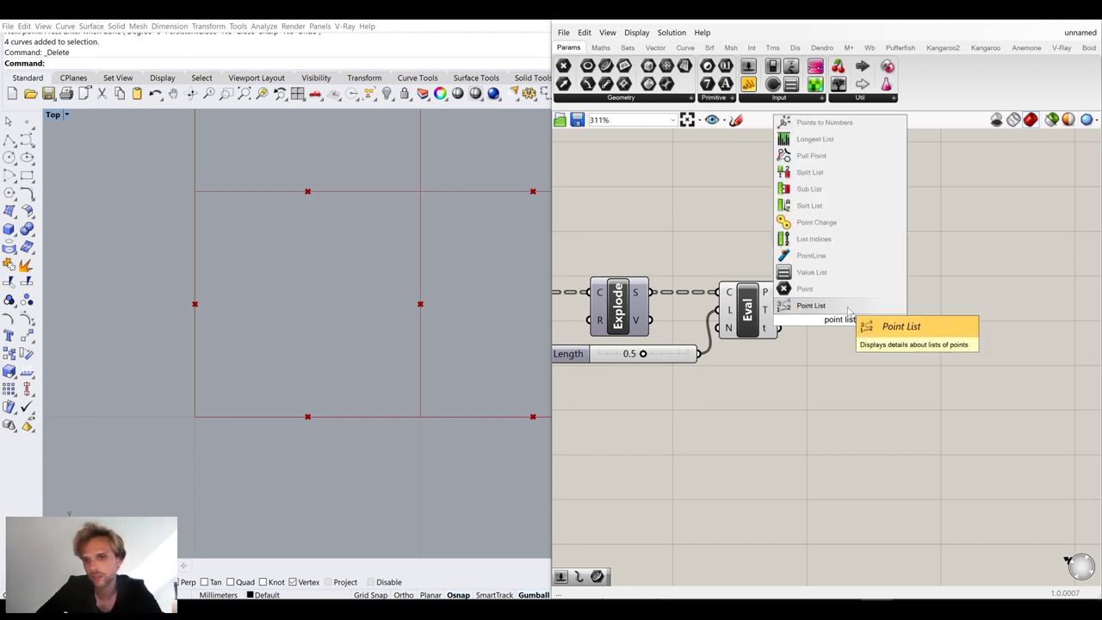
click(848, 307)
drag(848, 319, 859, 381)
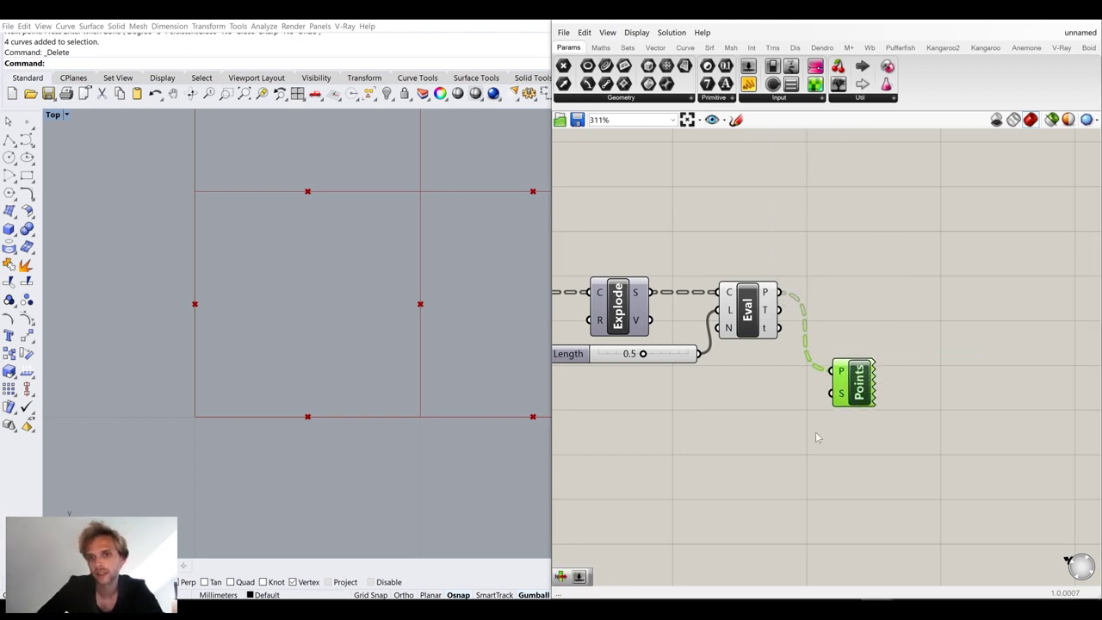
Add a number slider with the value 1 and connect it to the Point List's size input
double_click(817, 435)
text(1)
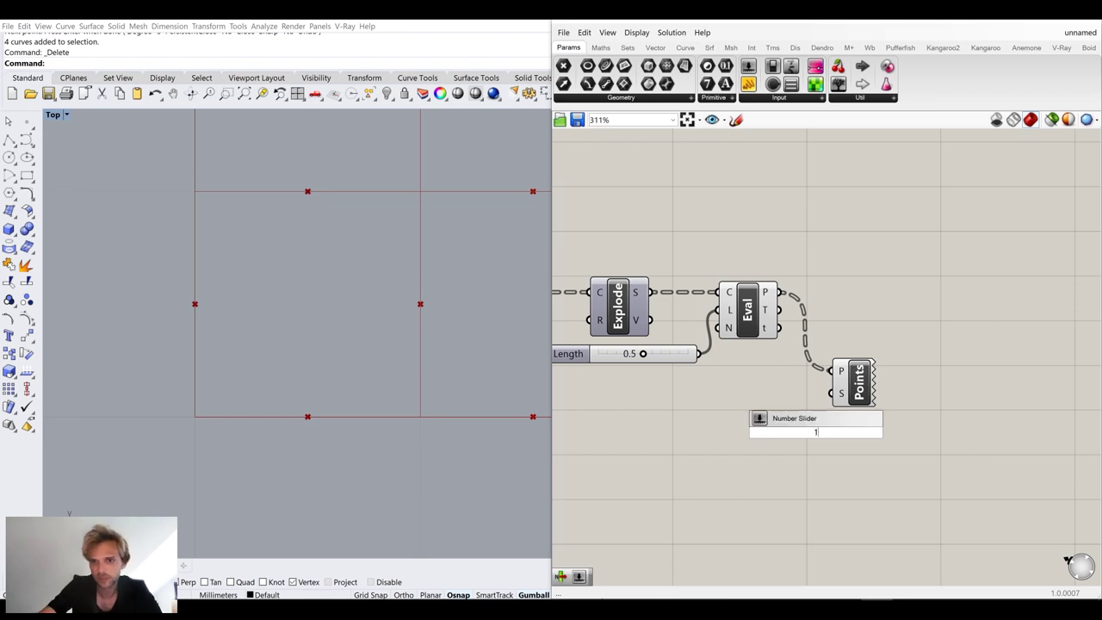
key(Return)
drag(817, 433, 714, 422)
drag(780, 414, 830, 394)
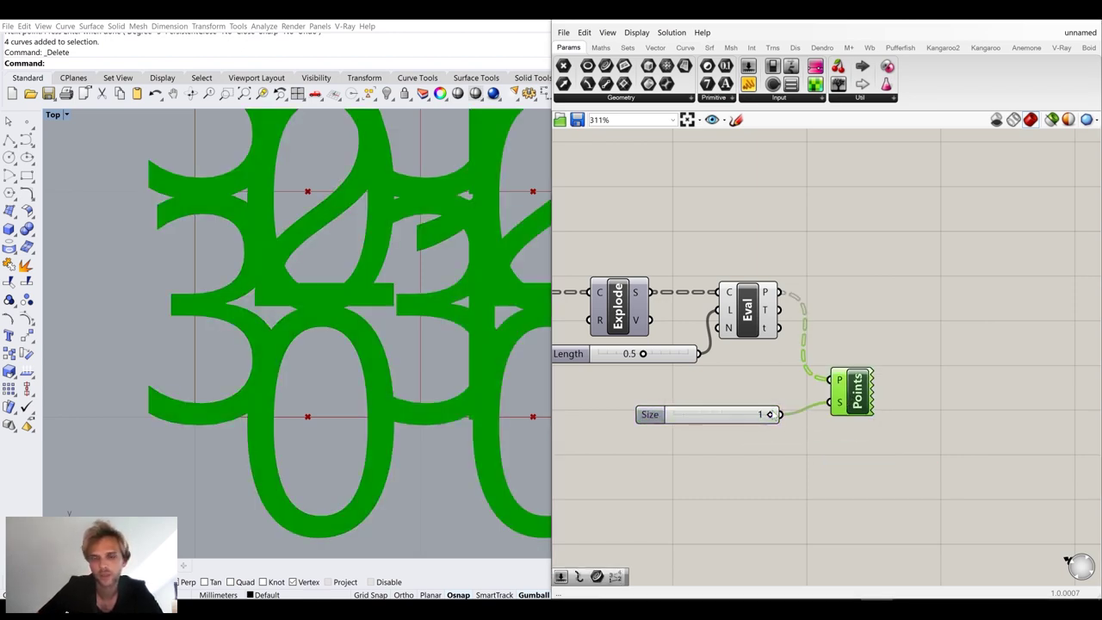
Feed the Point List's size input from a new number slider set to 0.1 and delete the slider with the value 1
double_click(737, 451)
text(0.)
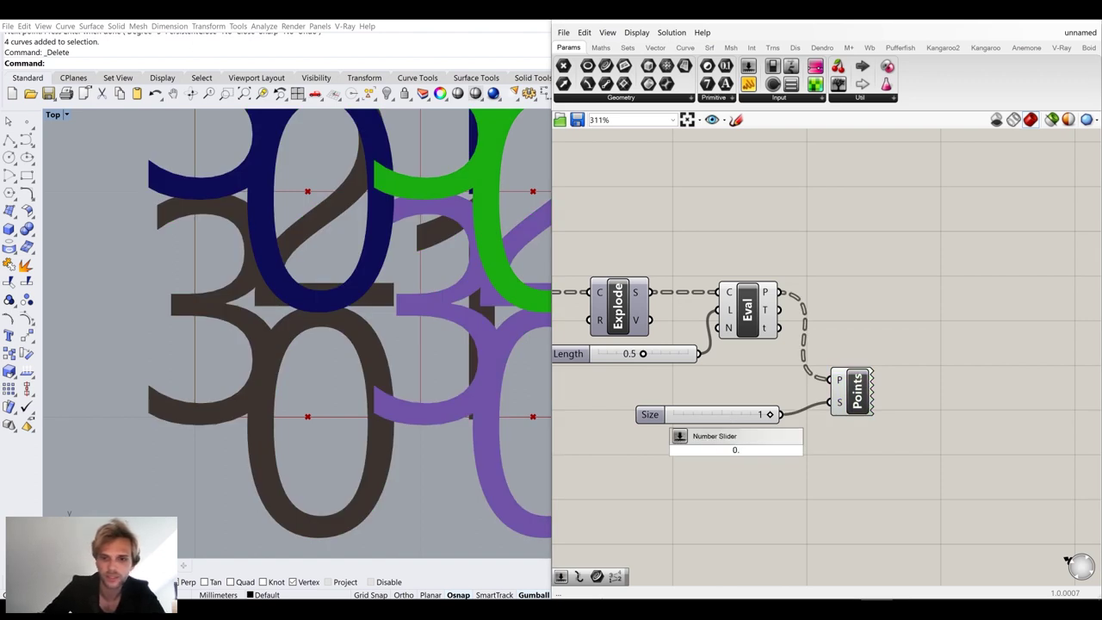
text(1)
key(Return)
drag(808, 451, 835, 415)
click(732, 416)
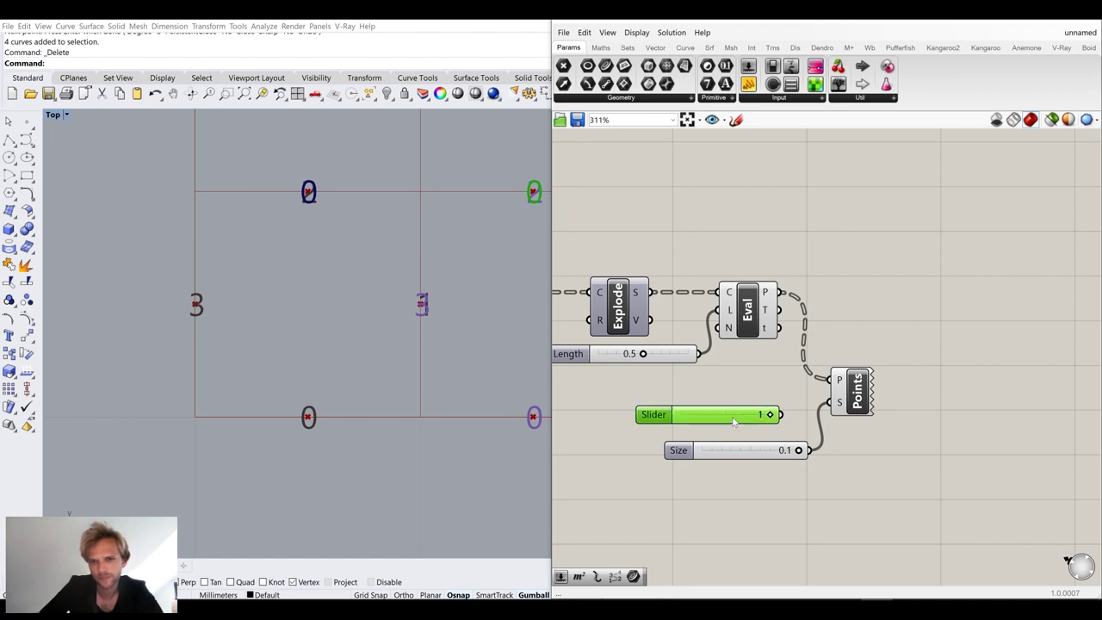
key(Delete)
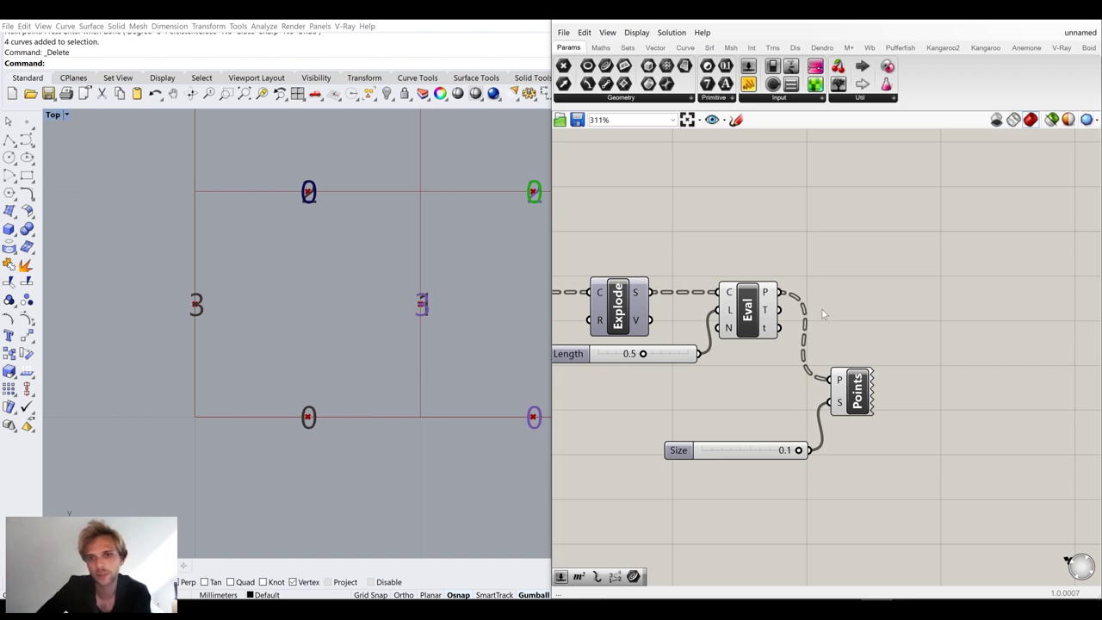
Move the Point List component and its Size slider further down to free space beside Evaluate Length
mouse_move(770, 294)
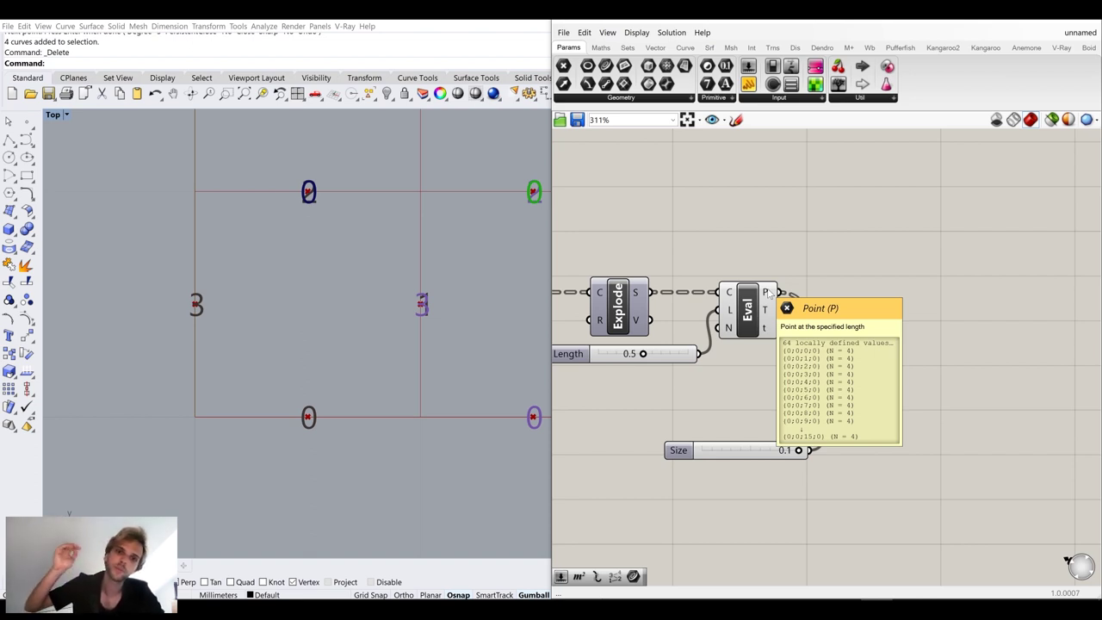
drag(903, 470, 767, 379)
drag(857, 408, 879, 476)
drag(926, 535, 782, 416)
drag(887, 465, 902, 499)
click(839, 463)
drag(694, 484, 699, 502)
Add a List Item component, connect Evaluate Length's points output to its list input, and place it beside Evaluate Length
double_click(898, 318)
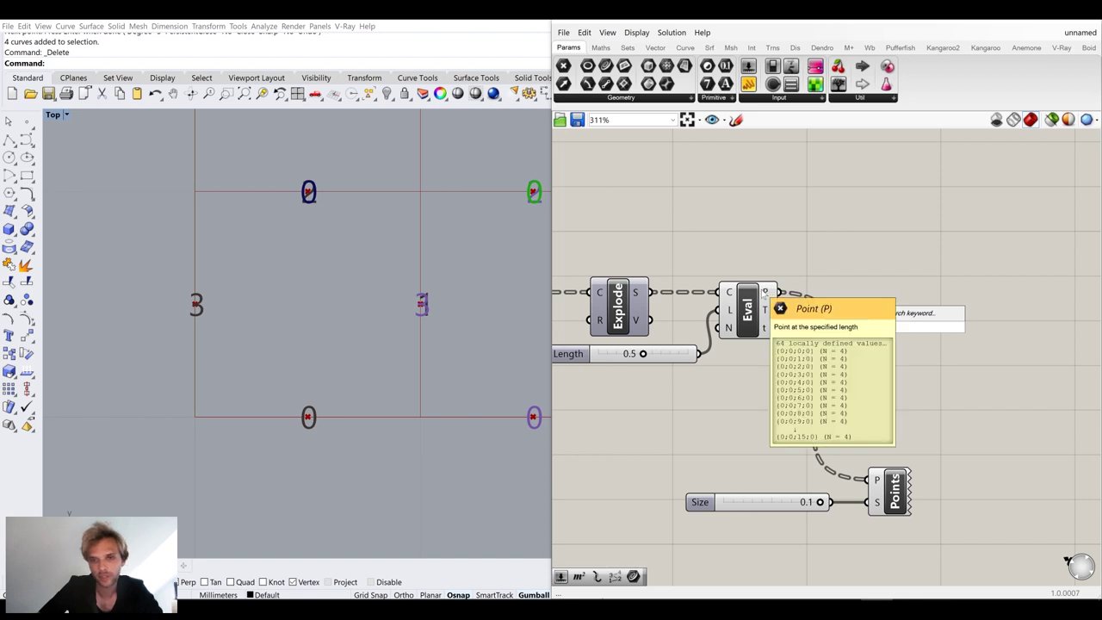
text(list i)
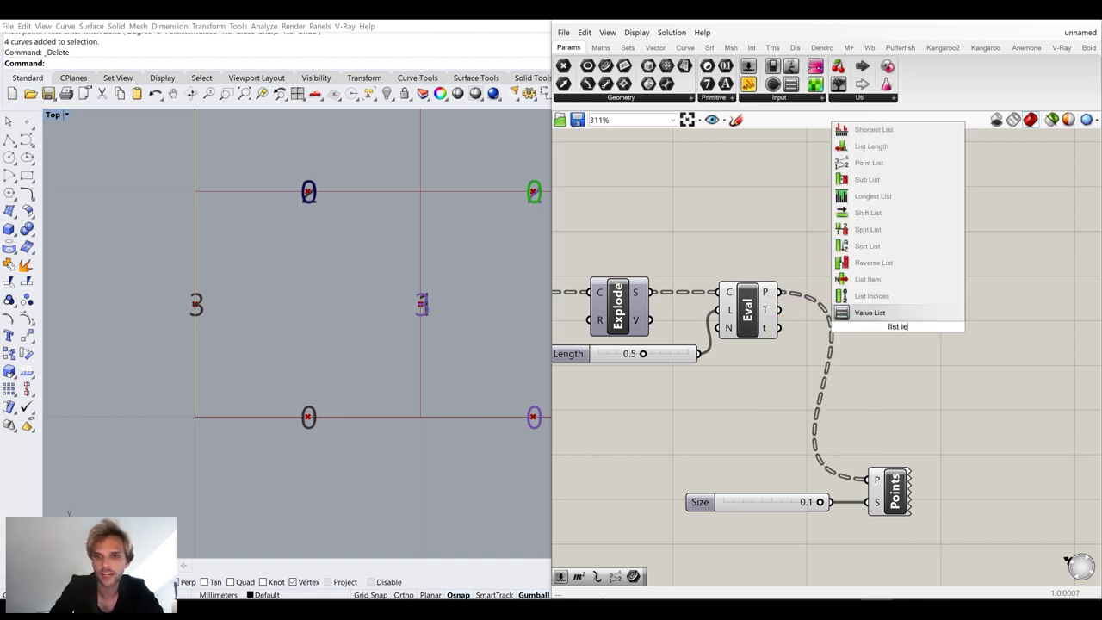
click(859, 280)
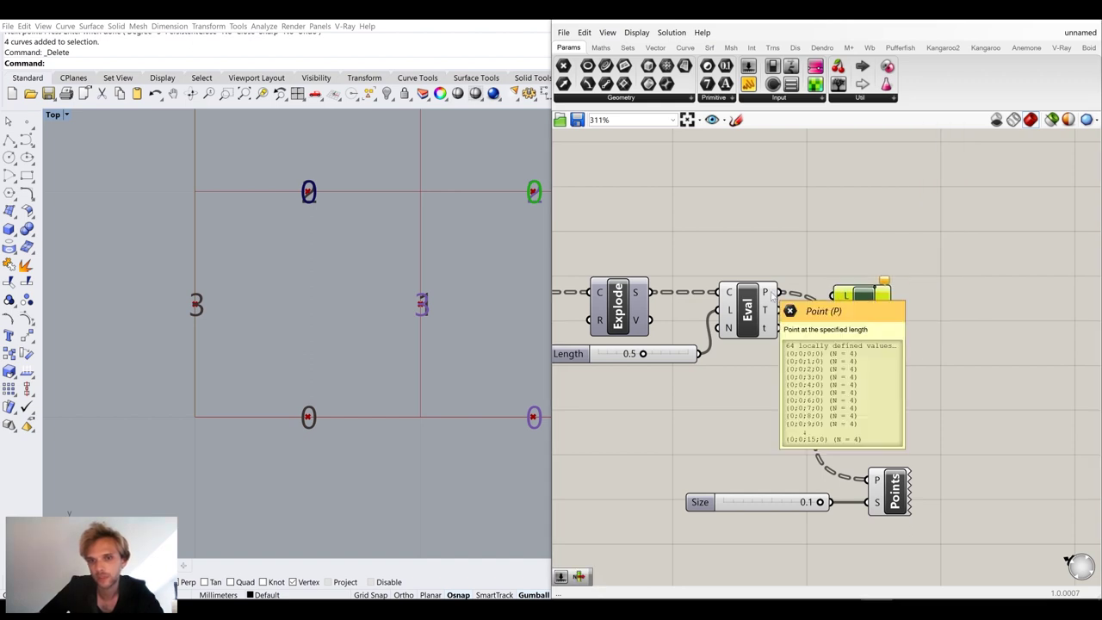
drag(778, 292, 888, 295)
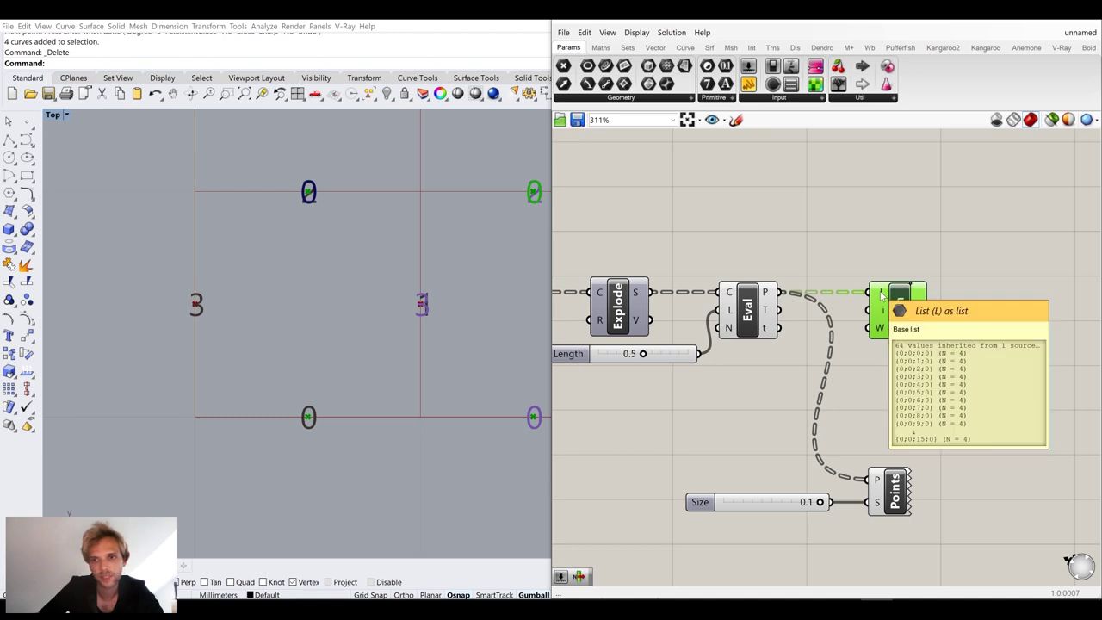
Insert three more output parameters, +1, +2 and +3, on the List Item component
scroll(943, 327, up, 3)
right_drag(939, 323, 886, 337)
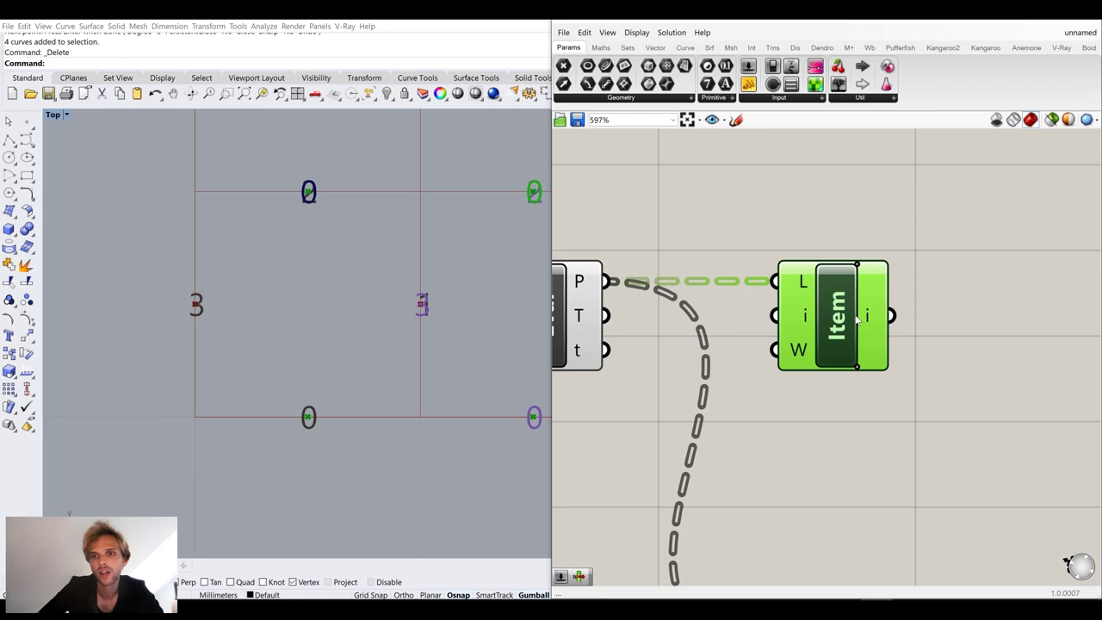
mouse_move(869, 316)
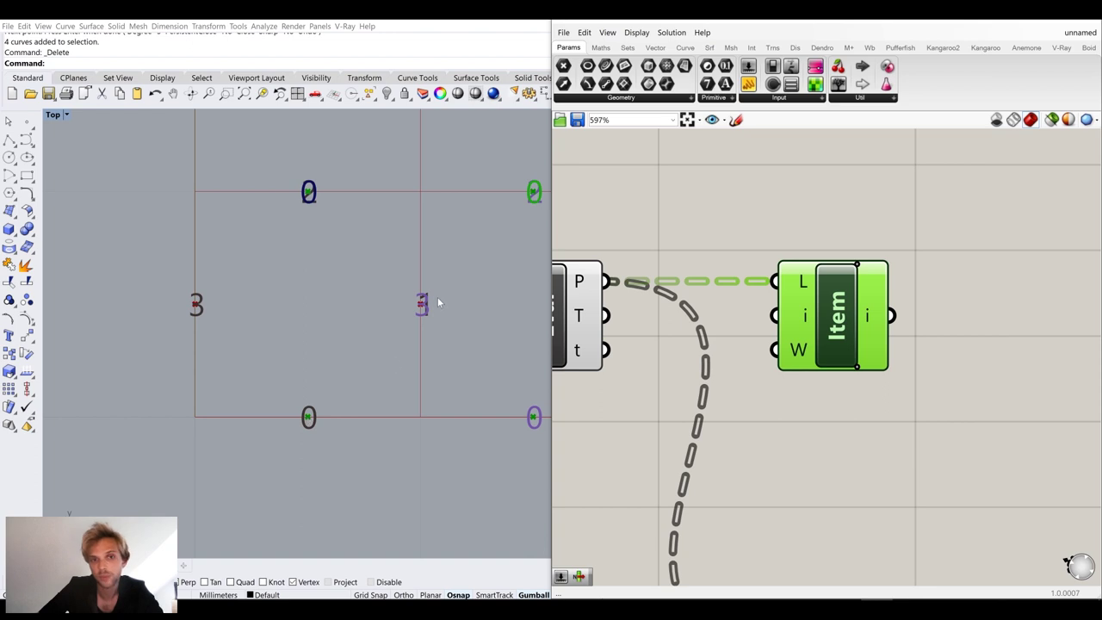
scroll(884, 370, up, 4)
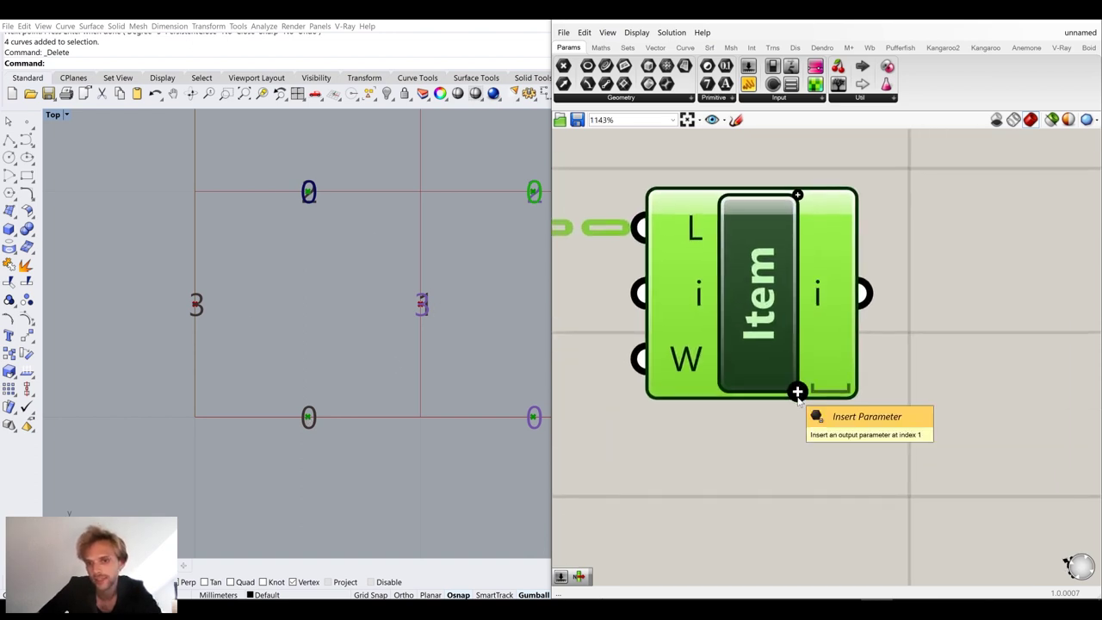
click(798, 393)
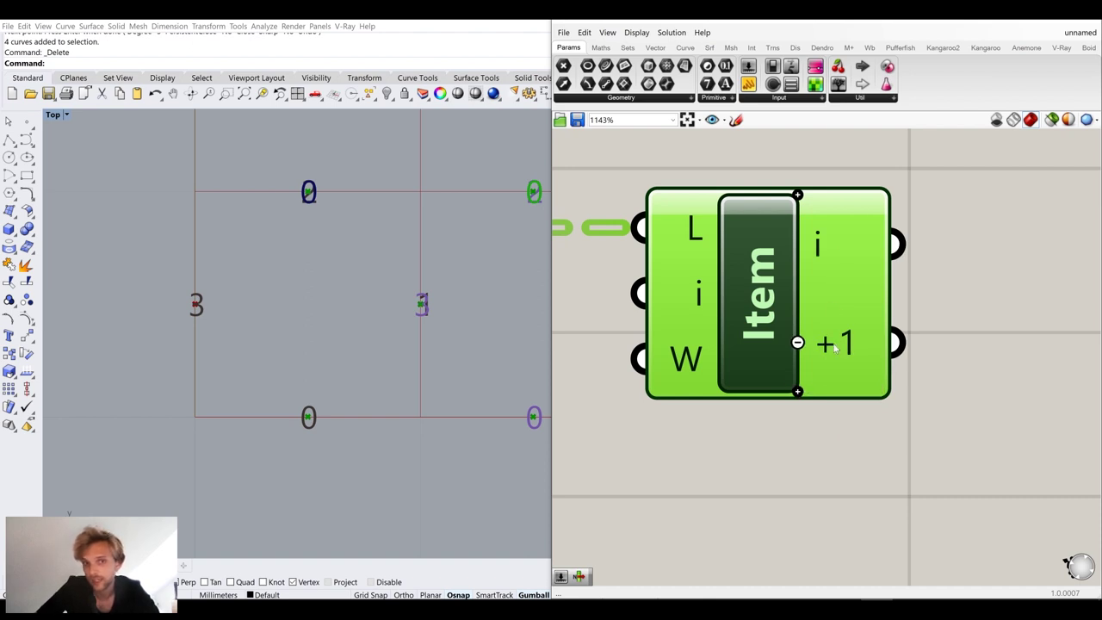
click(797, 393)
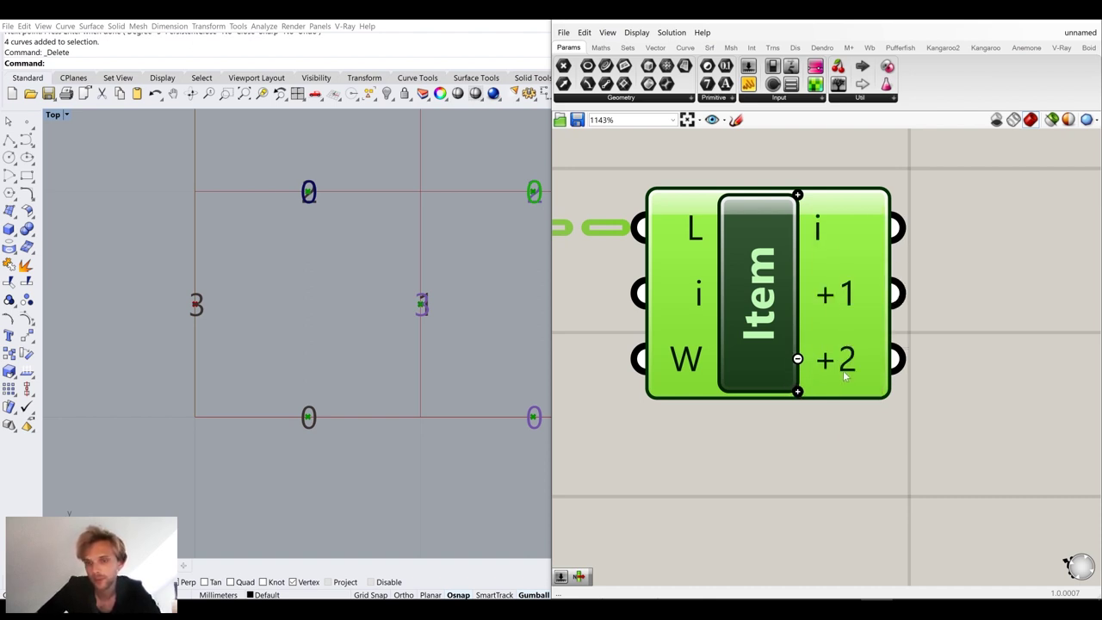
click(798, 391)
drag(758, 345, 756, 366)
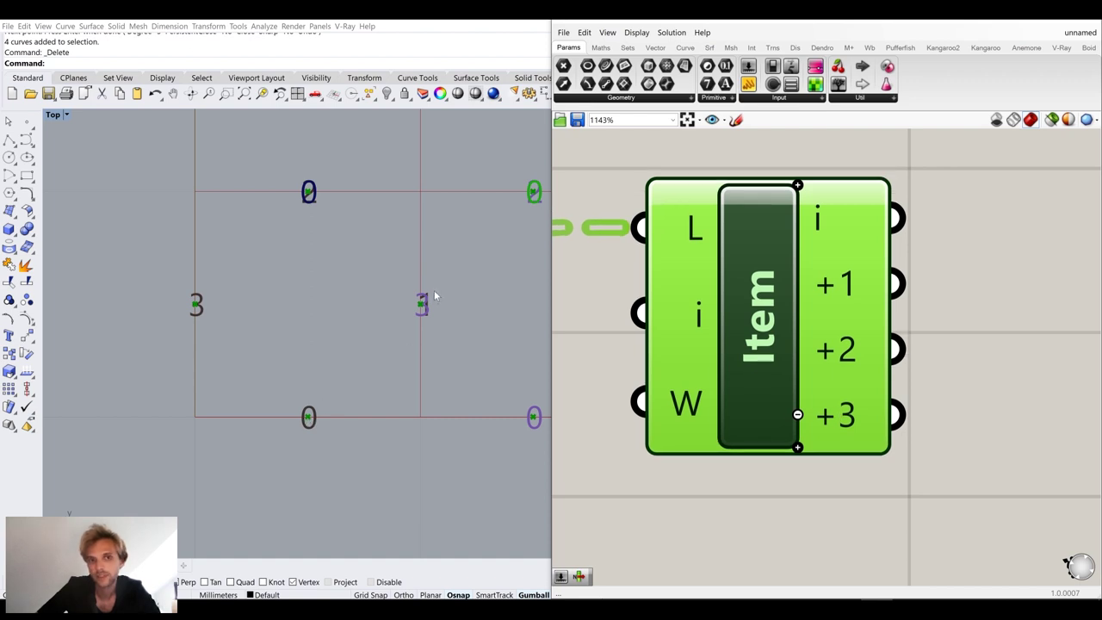
Examine the point index numbers on the grid cells in the Top viewport against the List Item outputs
scroll(348, 327, down, 4)
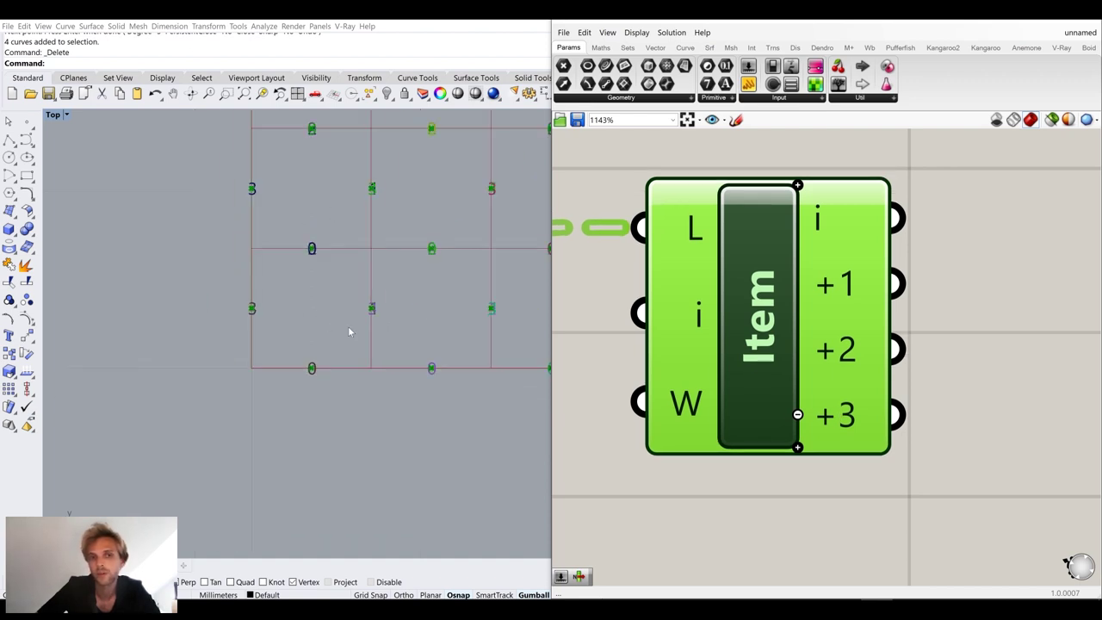
scroll(419, 368, up, 4)
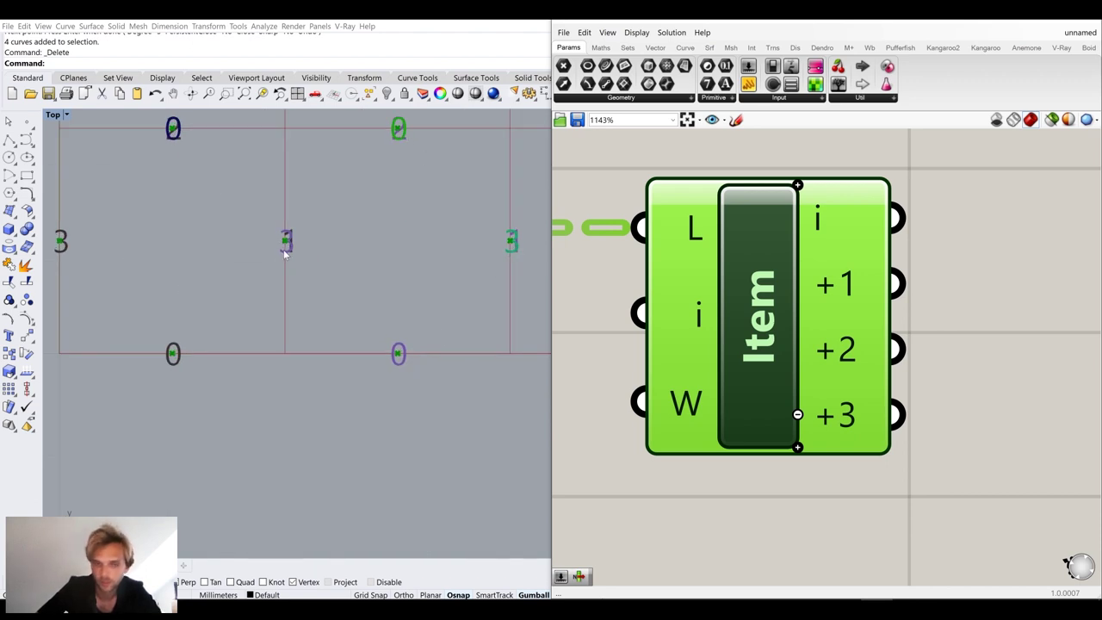
scroll(322, 278, down, 3)
scroll(245, 274, up, 2)
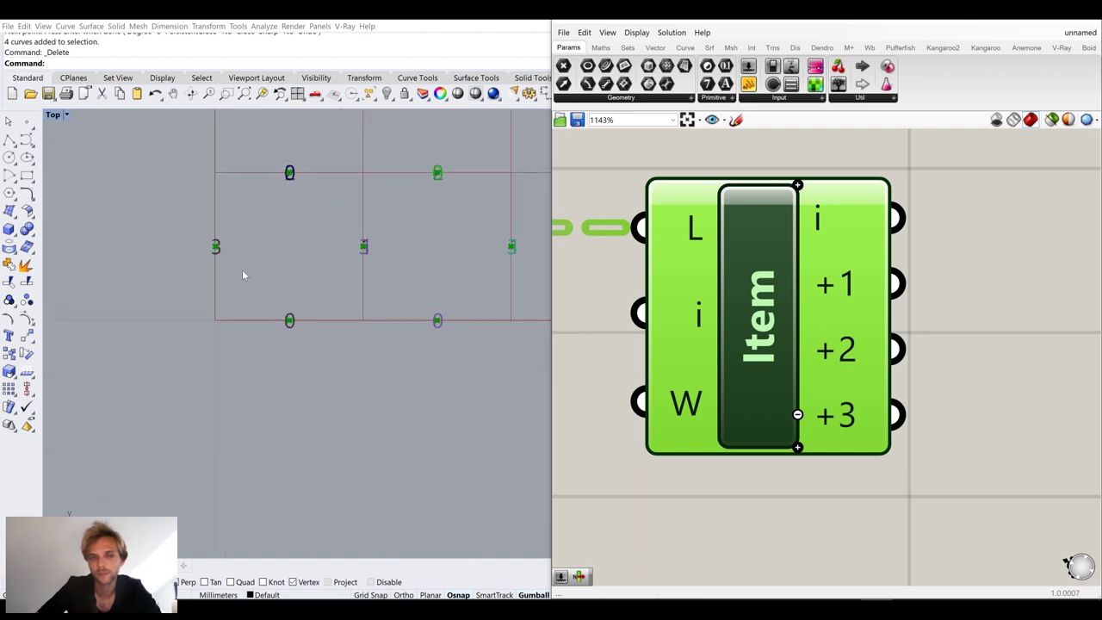
scroll(857, 345, down, 2)
scroll(765, 334, up, 1)
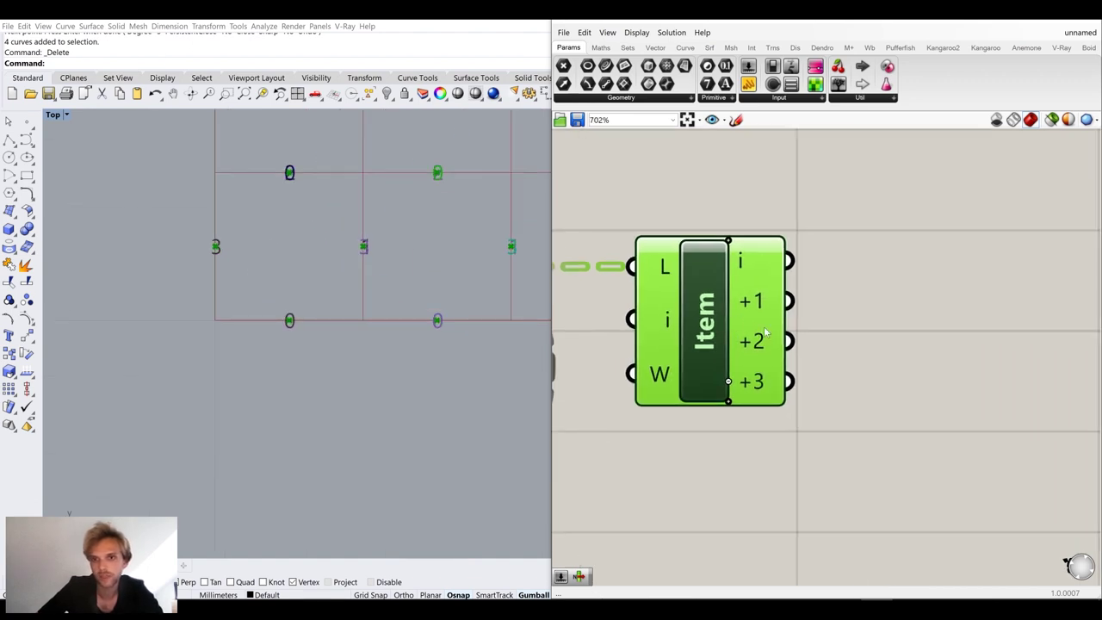
scroll(765, 333, up, 1)
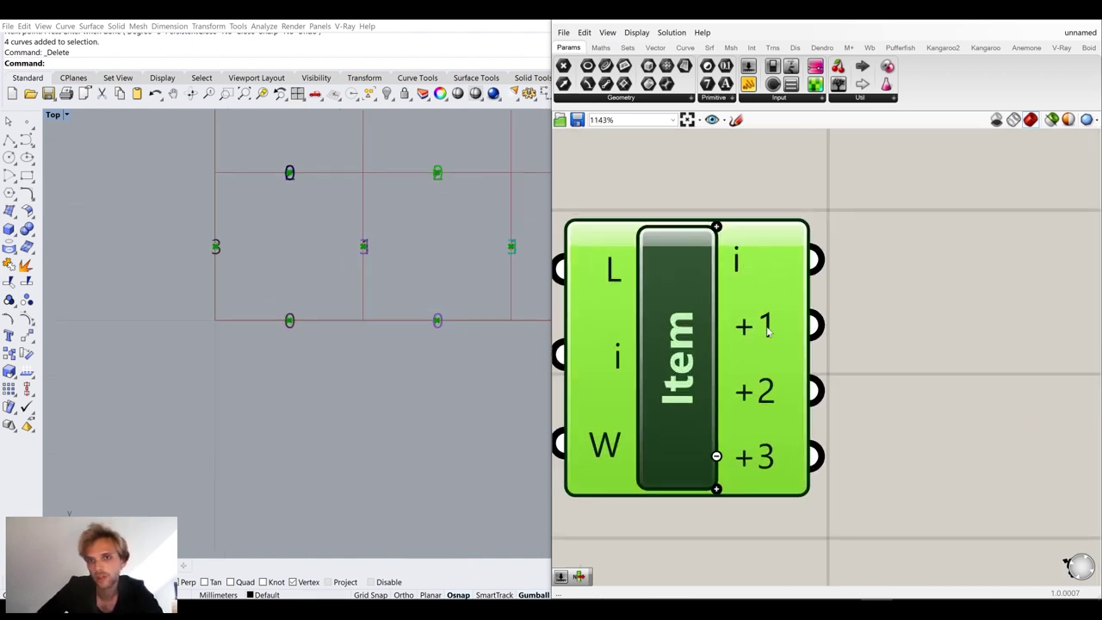
scroll(776, 455, down, 3)
right_drag(693, 486, 758, 331)
drag(837, 538, 659, 431)
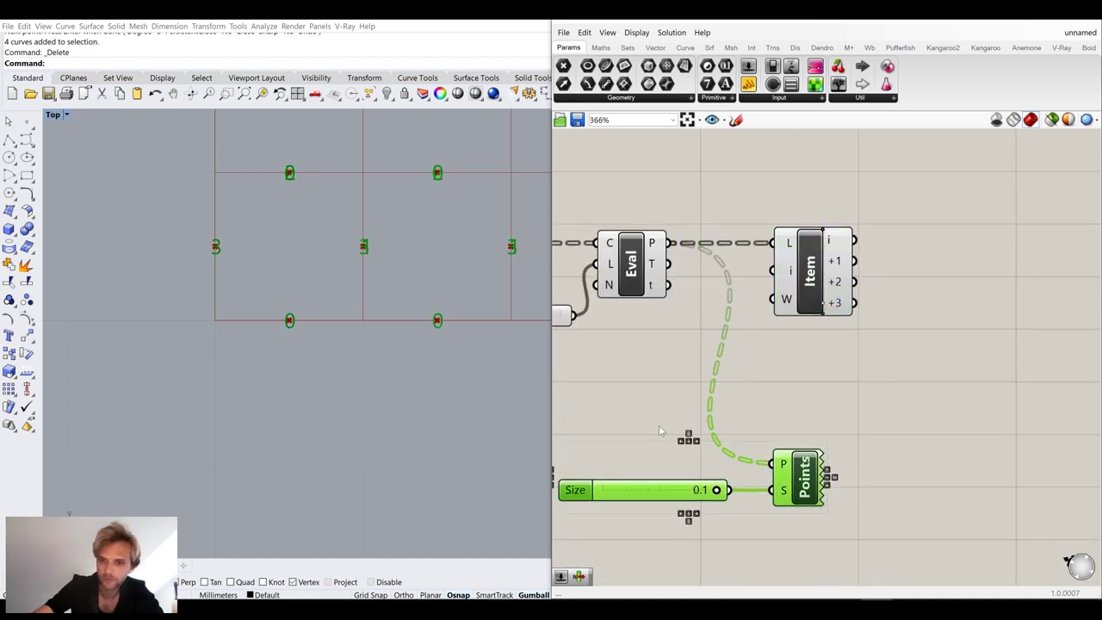
click(810, 379)
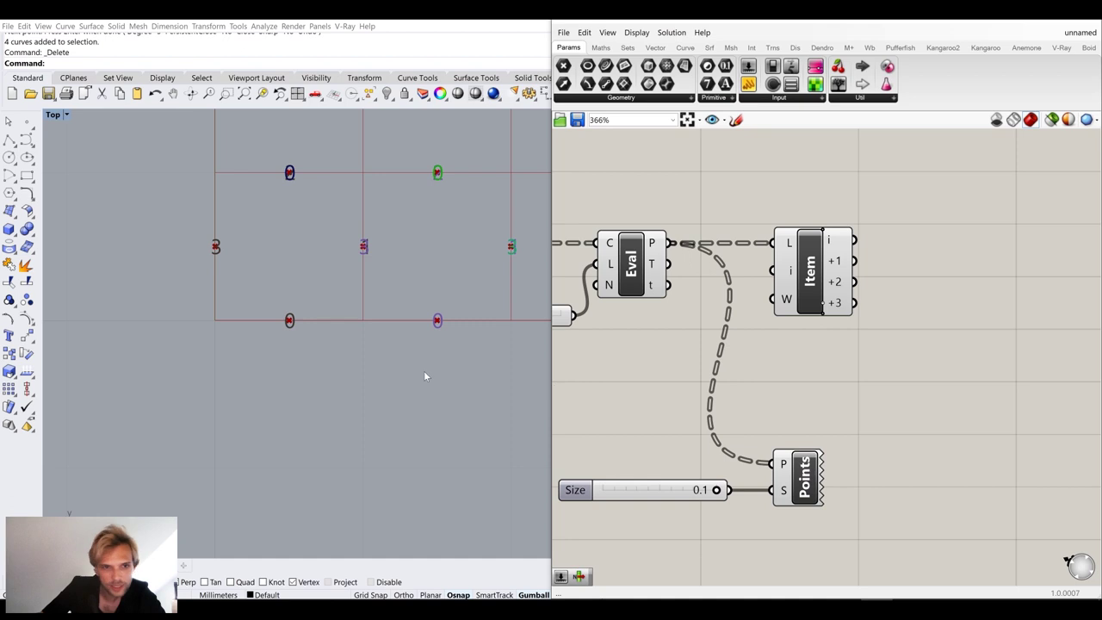
scroll(259, 186, up, 5)
right_drag(345, 238, 310, 255)
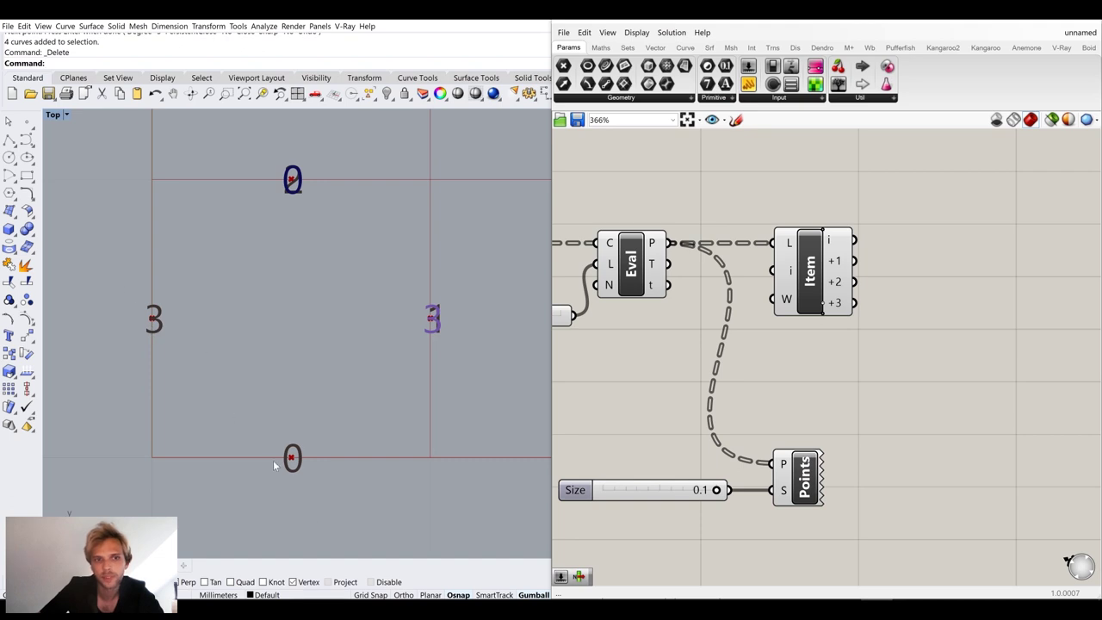
scroll(777, 366, up, 3)
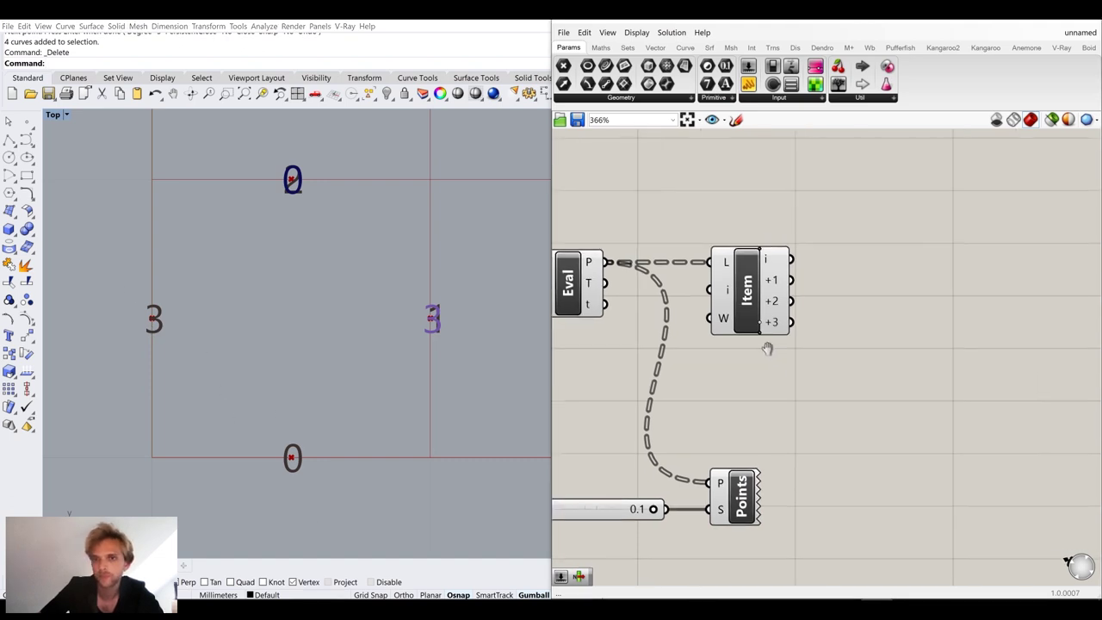
Add a Line component beside List Item, connecting the i output to its start point and the +3 output to its end point
mouse_move(752, 258)
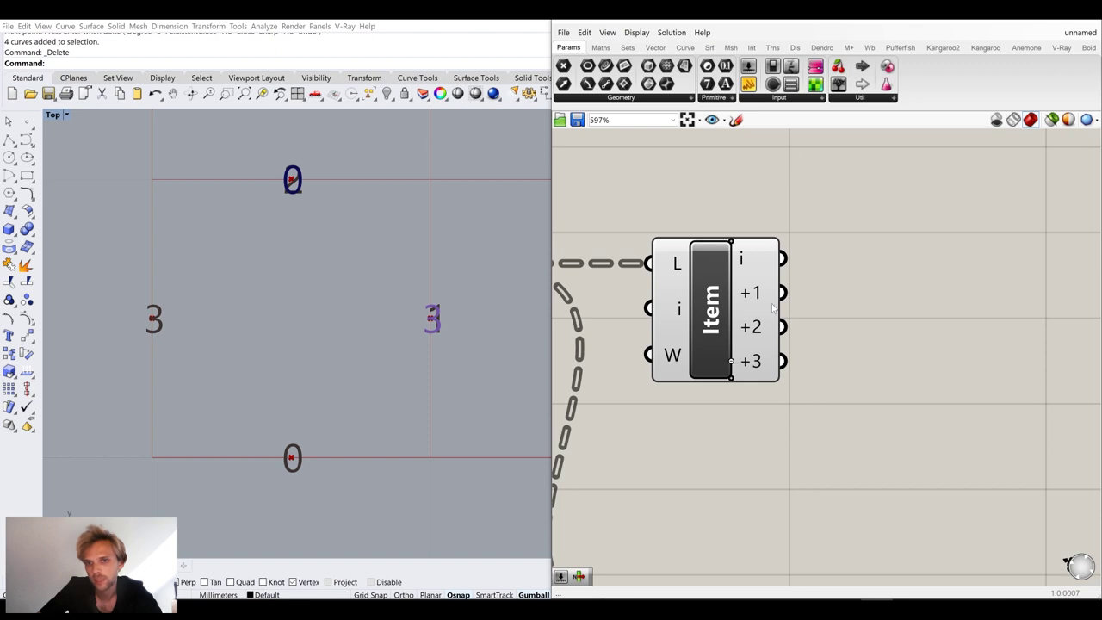
double_click(839, 372)
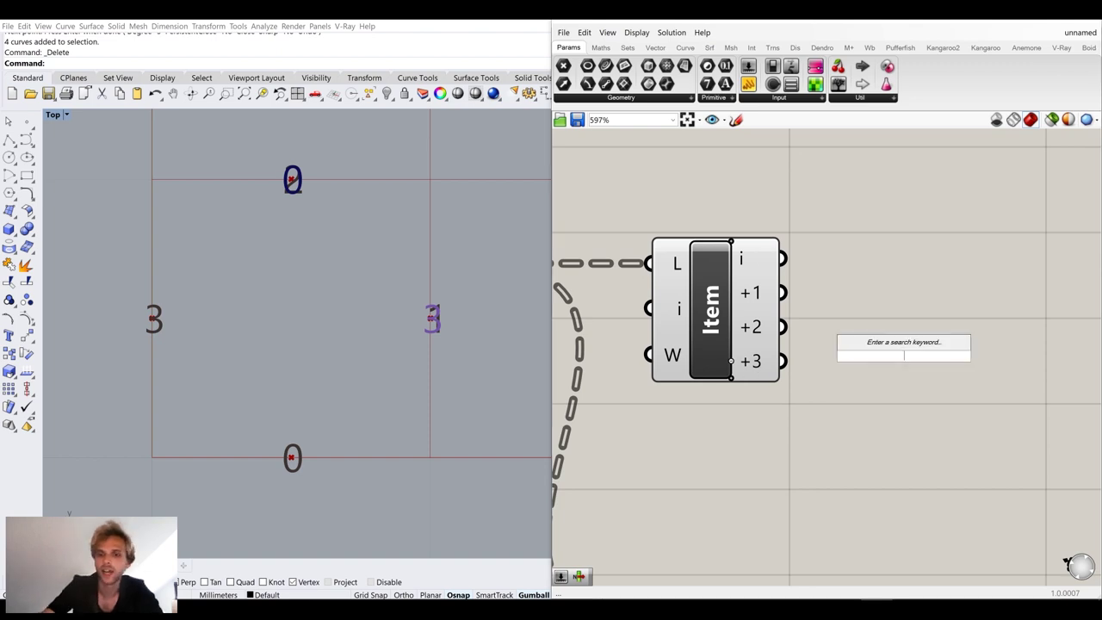
text(li)
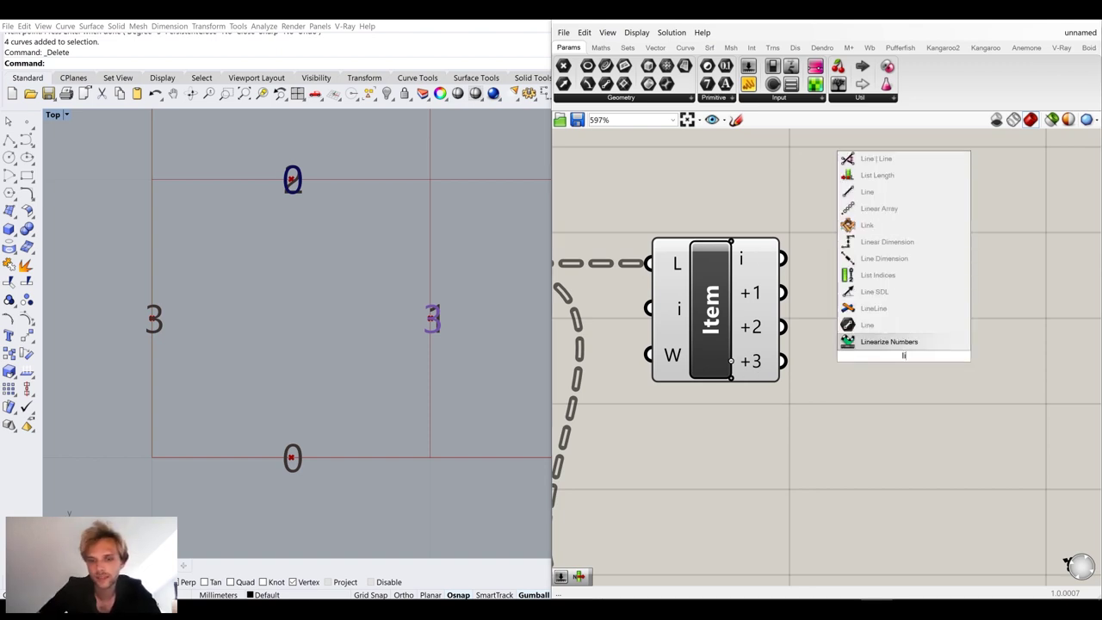
text(ne)
click(897, 327)
drag(782, 258, 847, 338)
drag(895, 344, 907, 303)
drag(782, 360, 855, 328)
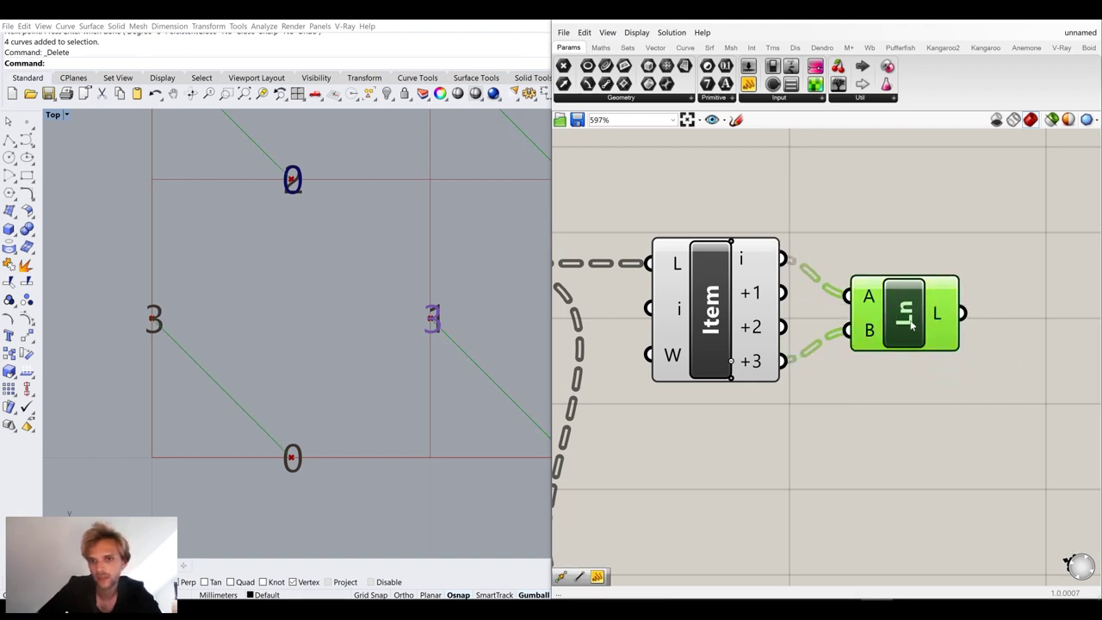
Examine the lines connecting points 0 and 3 in the grid cells in the Top viewport
click(919, 236)
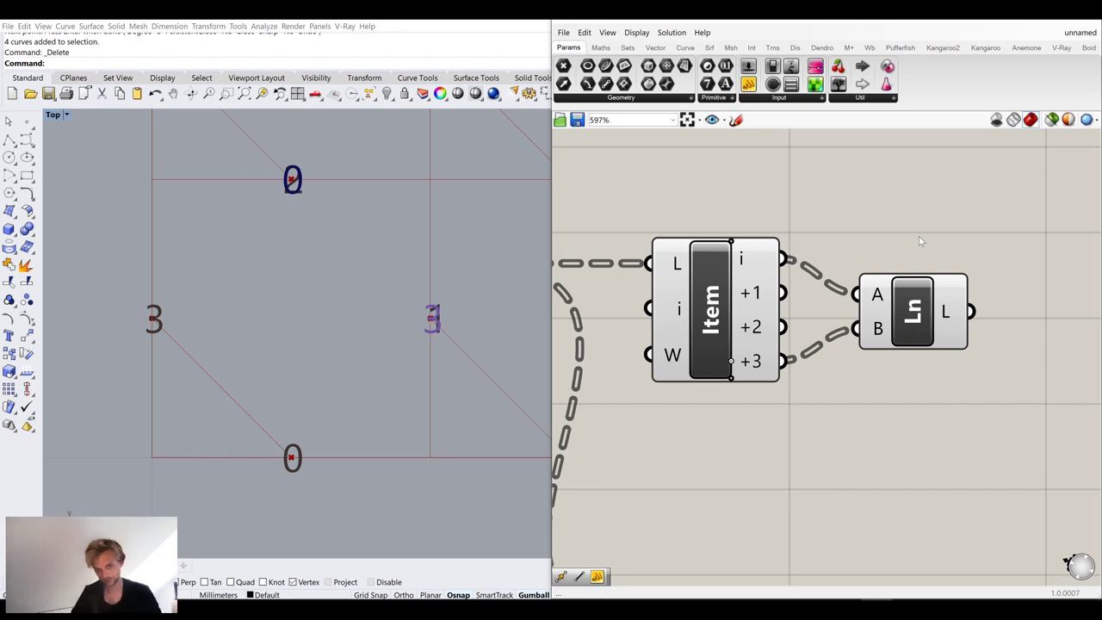
scroll(381, 234, down, 6)
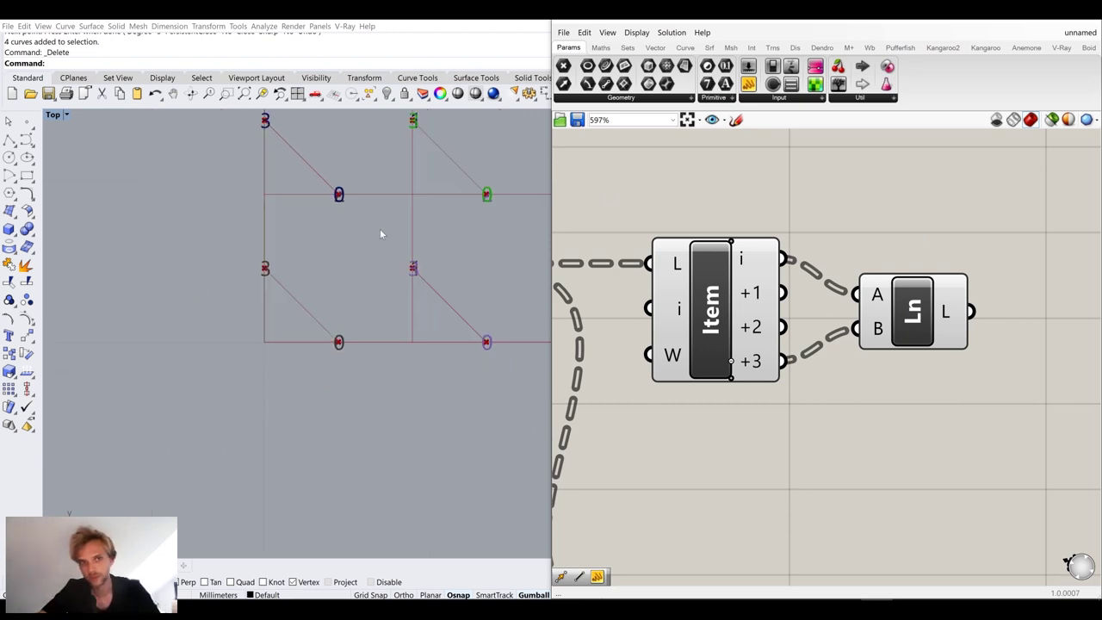
right_drag(436, 199, 320, 330)
scroll(317, 345, up, 5)
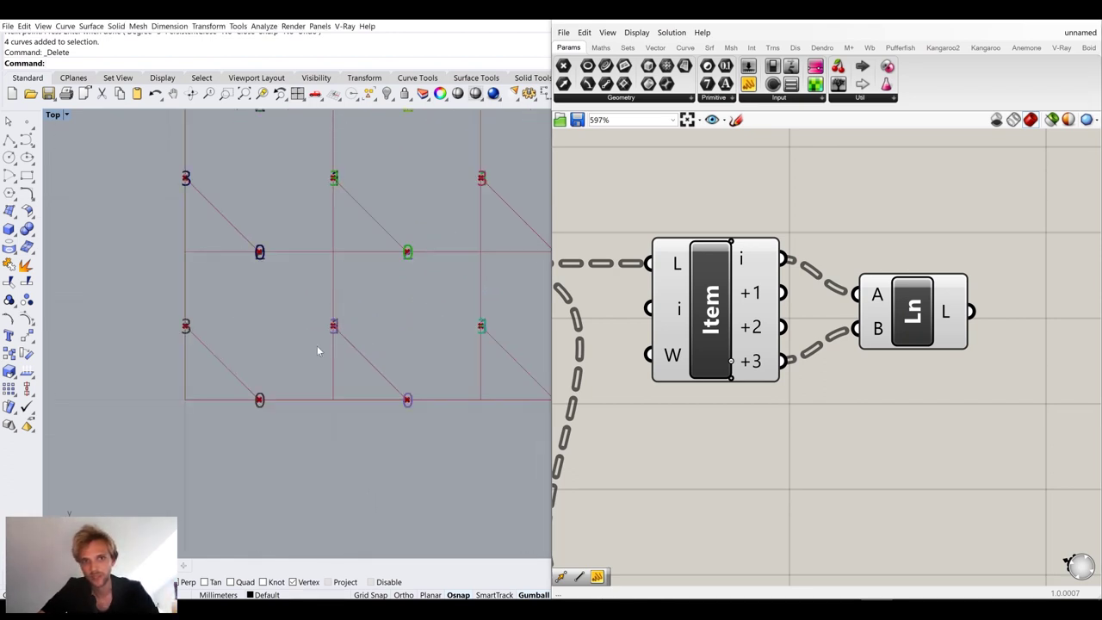
scroll(304, 297, up, 3)
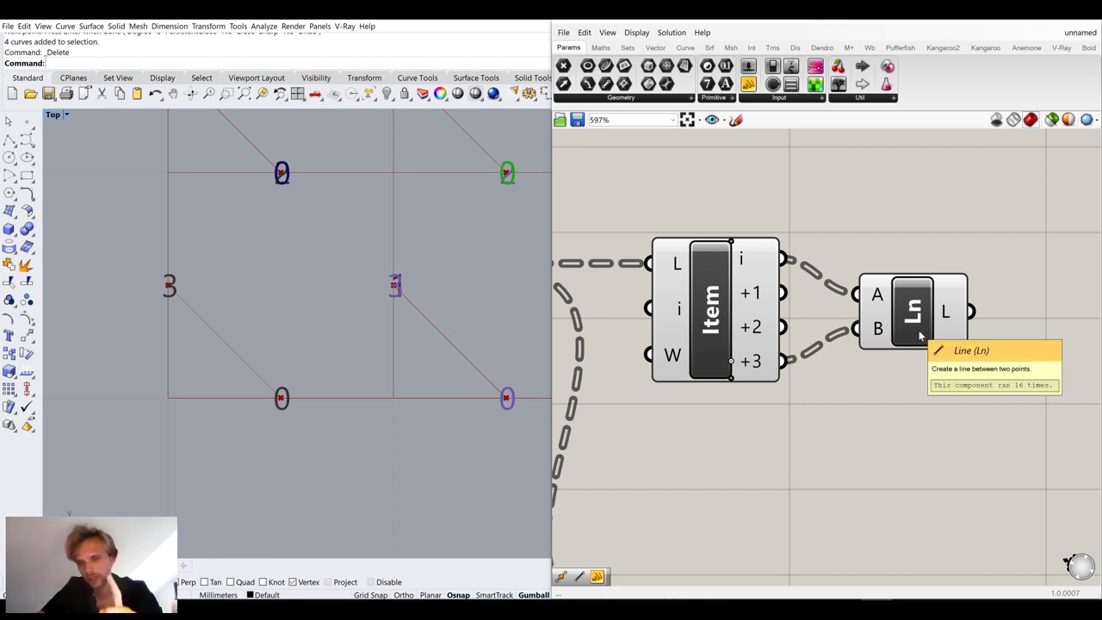
scroll(688, 384, down, 5)
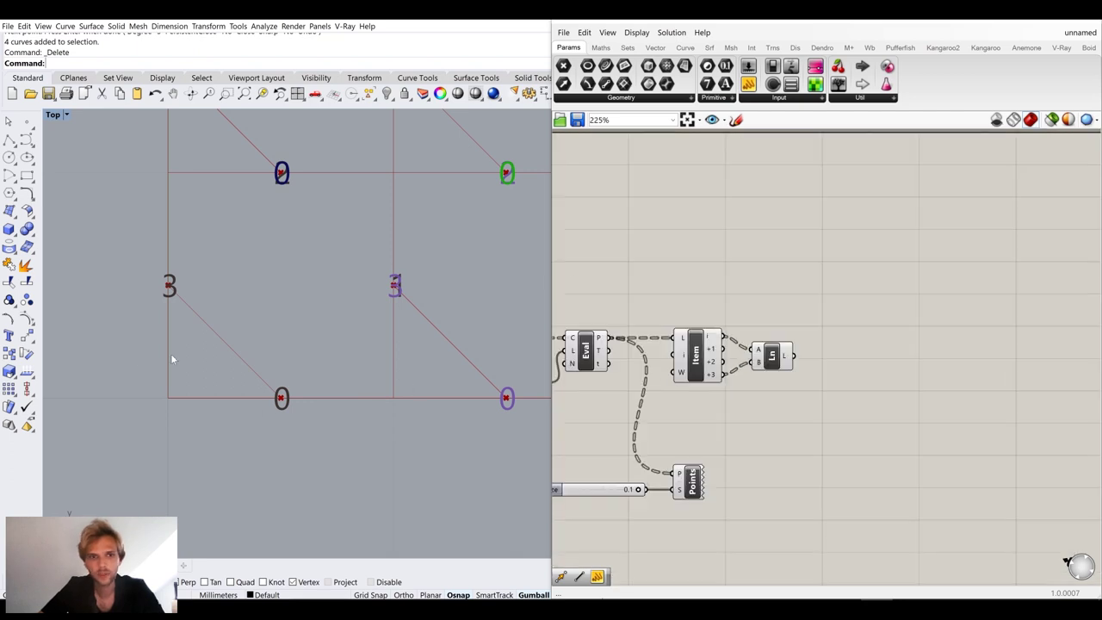
scroll(167, 312, up, 6)
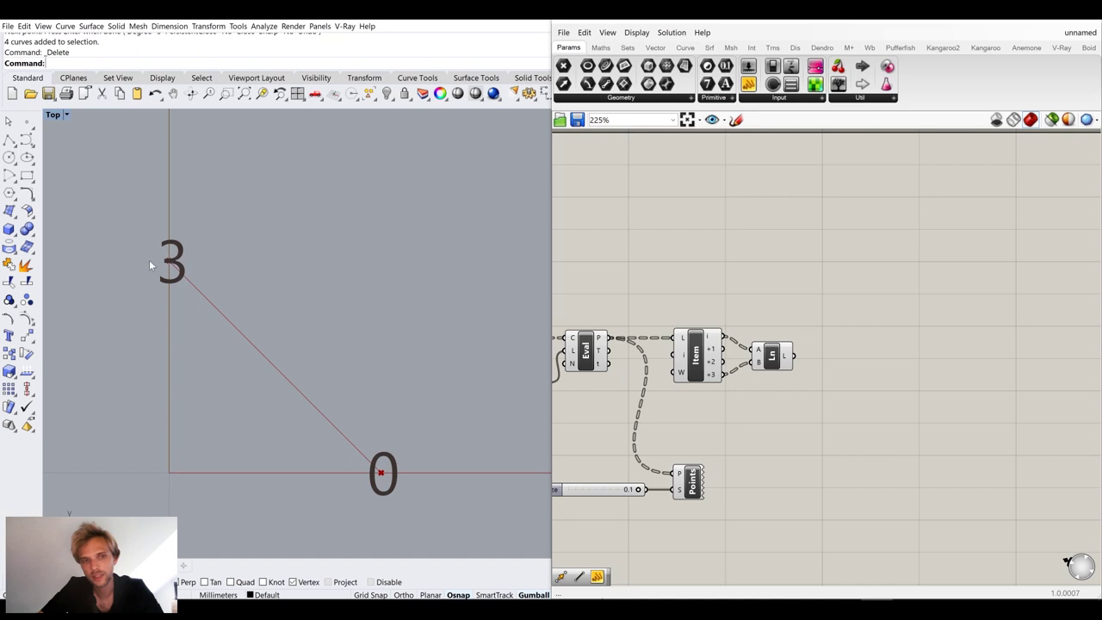
Delete the Line component and add a Bezier Span component in its place beside List Item
mouse_move(777, 363)
mouse_down()
mouse_move(787, 352)
mouse_move(760, 375)
mouse_move(787, 368)
mouse_up()
scroll(779, 376, up, 3)
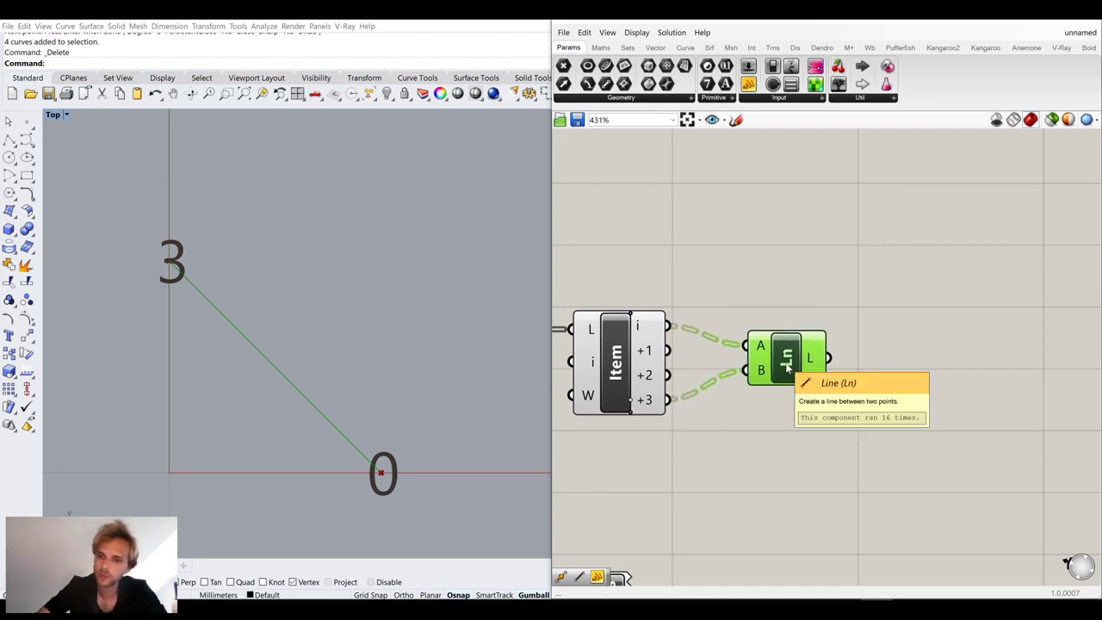
key(Delete)
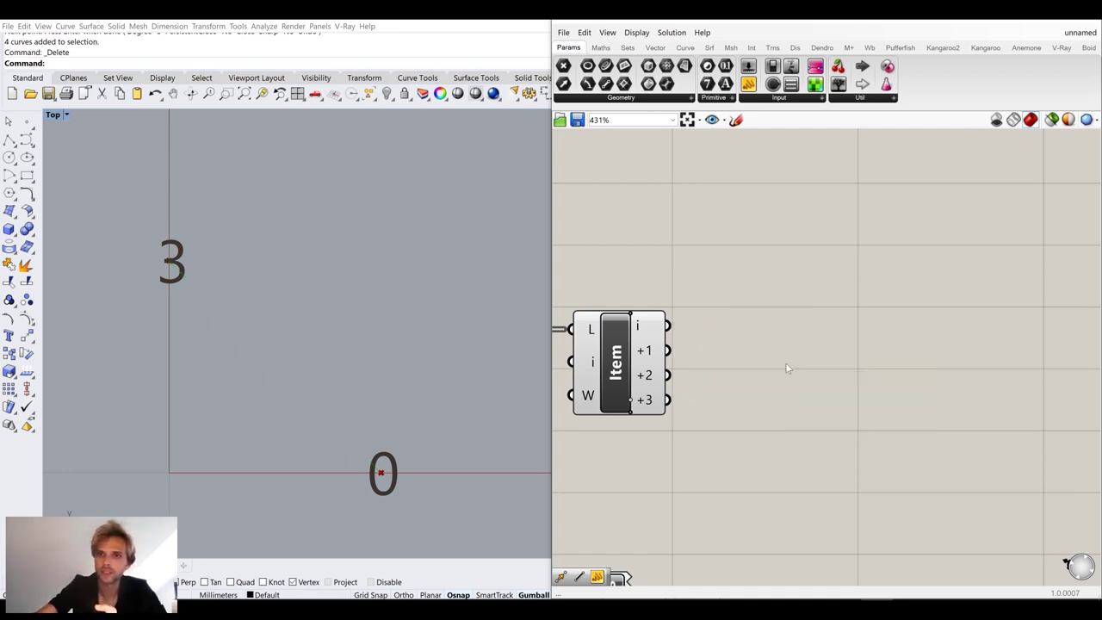
click(692, 50)
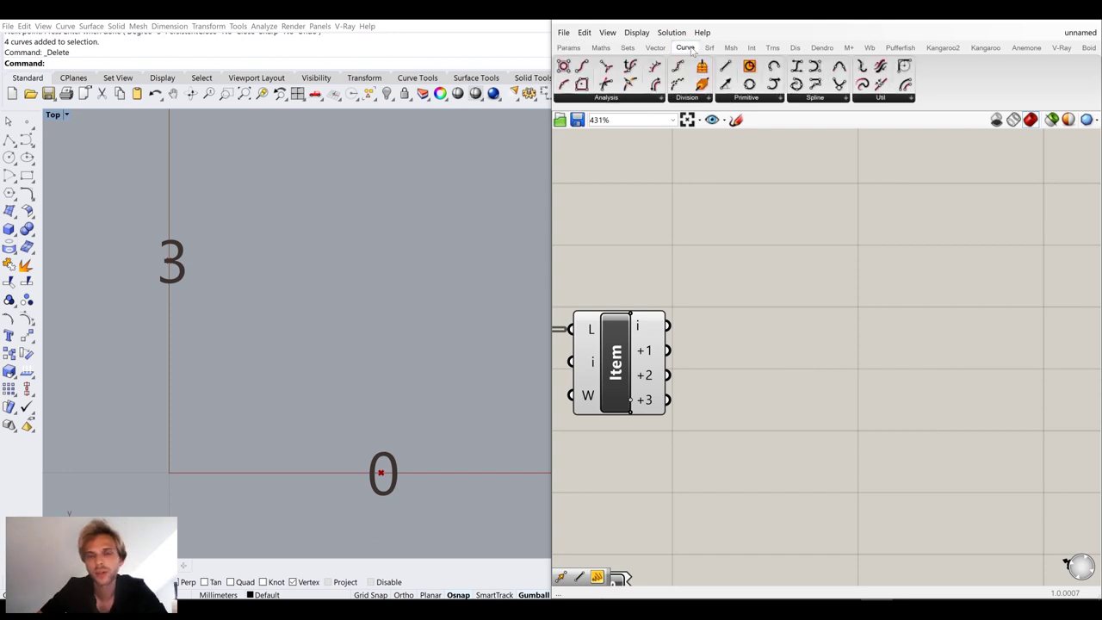
click(808, 101)
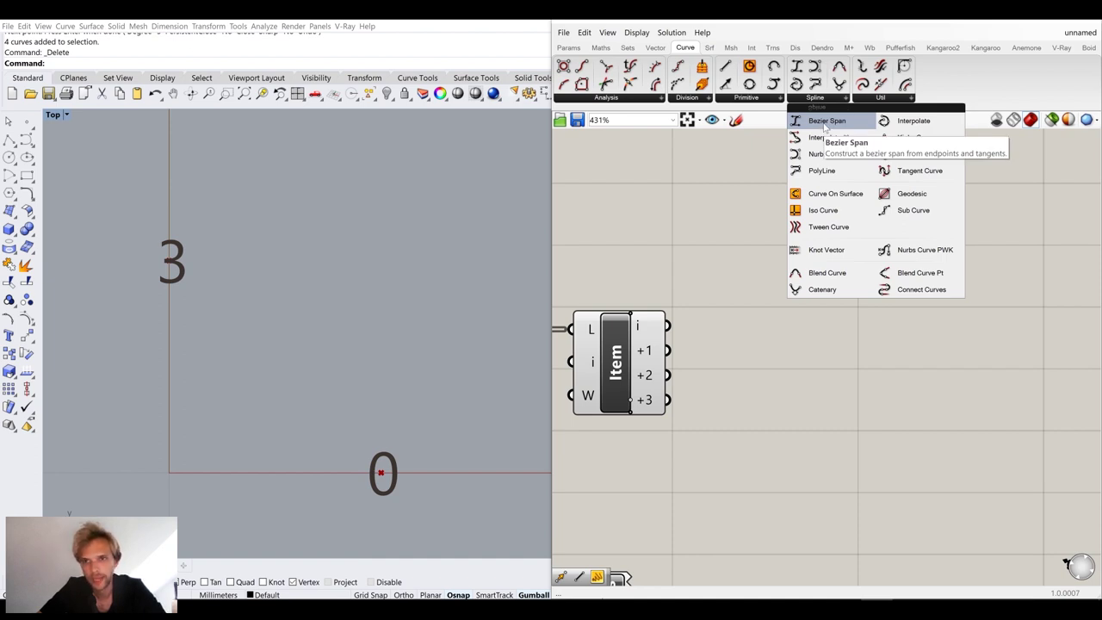
drag(841, 121, 839, 370)
click(734, 291)
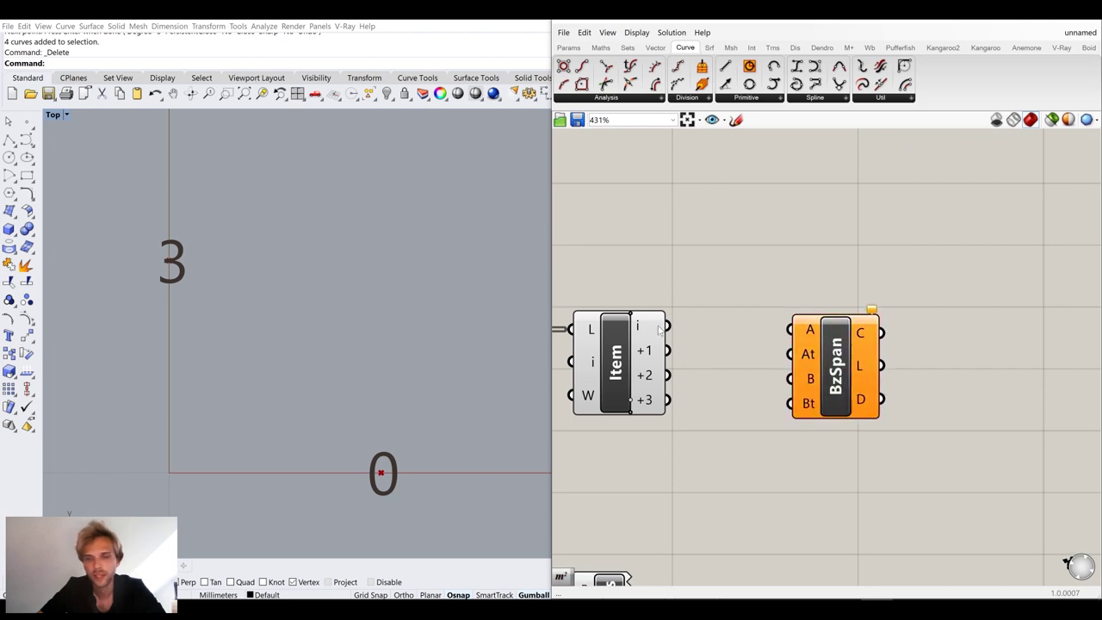
Connect List Item's i output to Bezier Span's A input and +3 to B, and place Bezier Span farther from List Item
drag(796, 334, 727, 353)
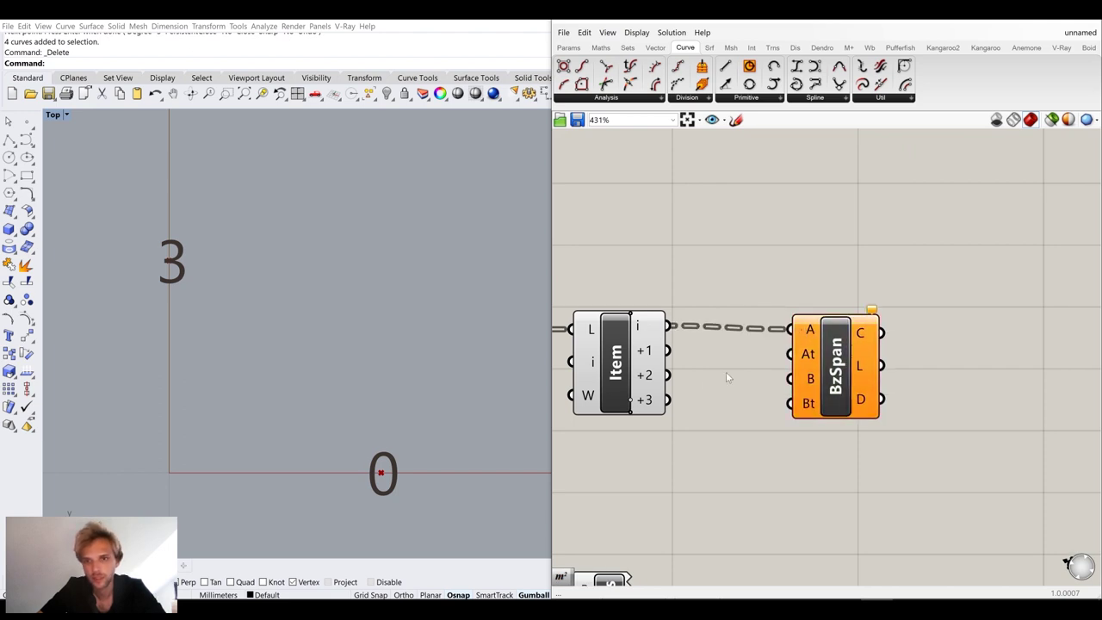
drag(670, 400, 889, 405)
click(822, 288)
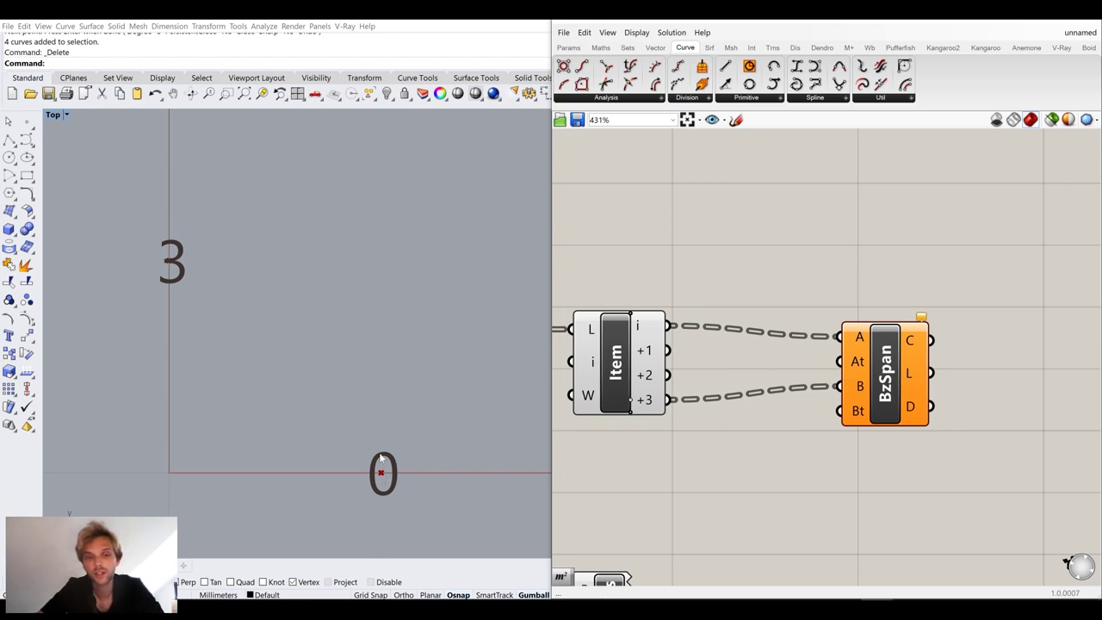
right_drag(758, 369, 783, 322)
click(911, 297)
drag(911, 297, 937, 300)
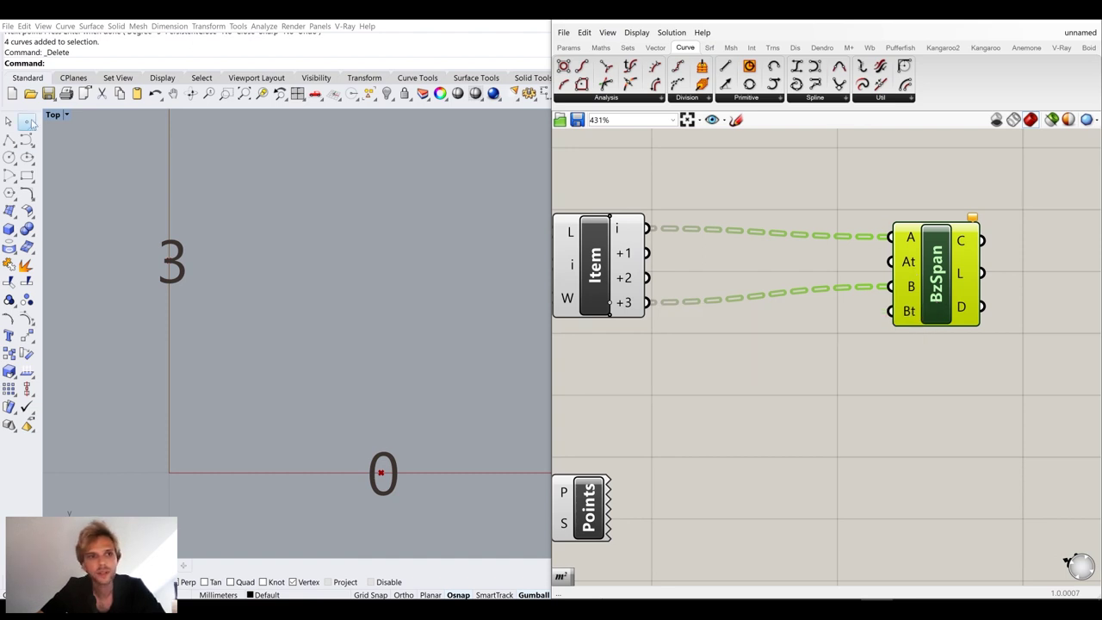
Draw a point in the Top viewport and a polyline arrow starting from it to illustrate the start tangent
click(27, 121)
click(292, 199)
click(10, 139)
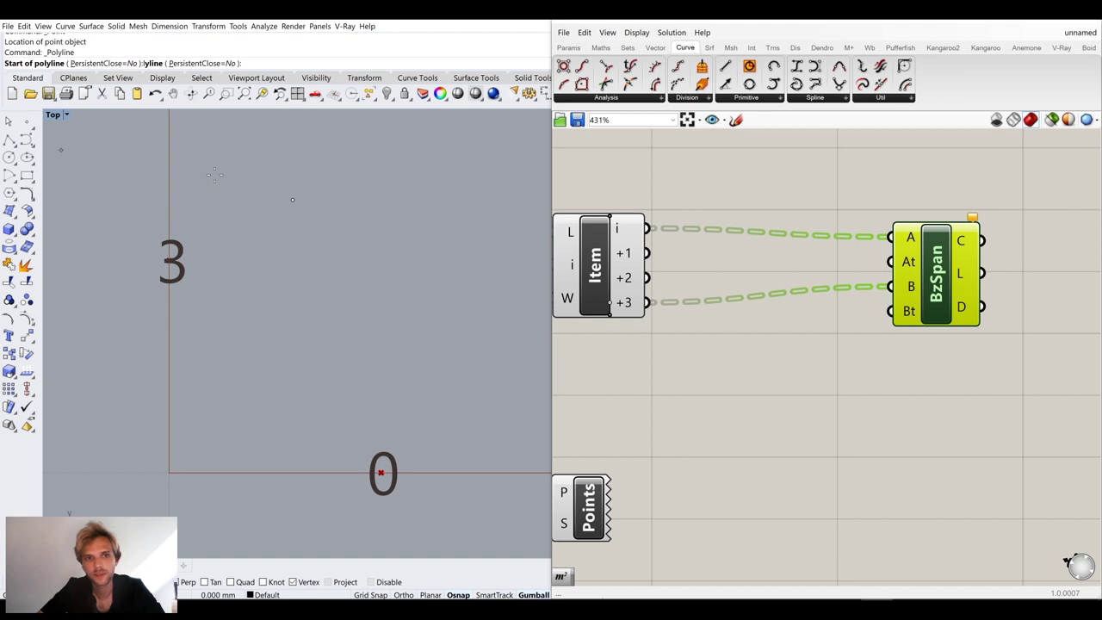
click(292, 200)
click(429, 248)
click(405, 212)
click(392, 267)
click(430, 247)
key(Return)
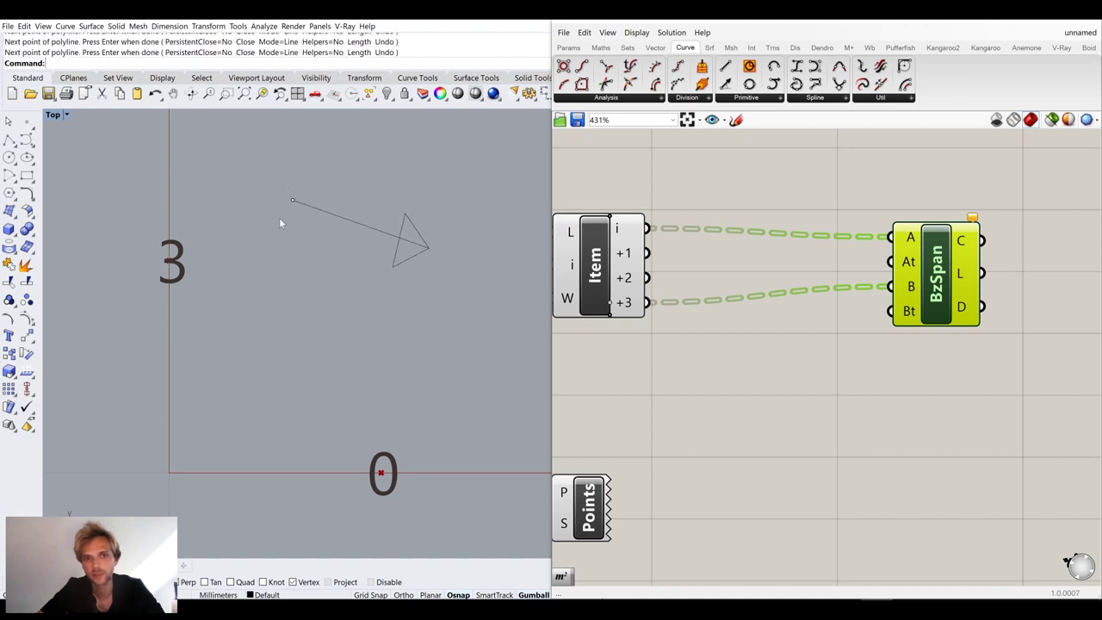
Draw a second point below the first with an upward polyline arrow to illustrate the end tangent
click(27, 121)
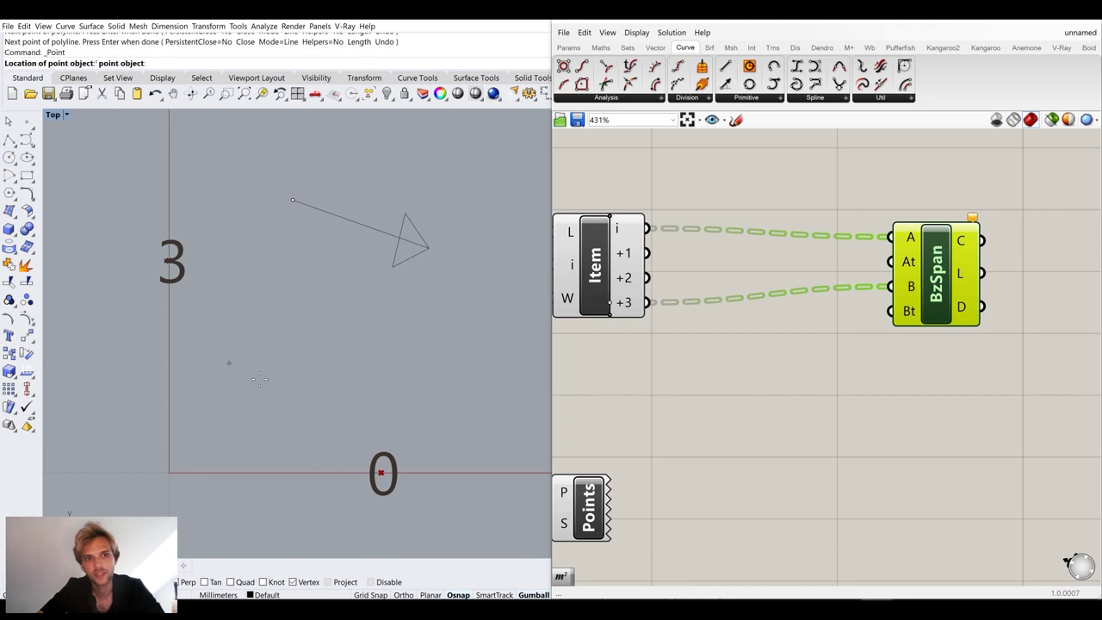
click(8, 140)
click(288, 397)
click(293, 279)
click(270, 333)
click(313, 320)
click(293, 279)
key(Return)
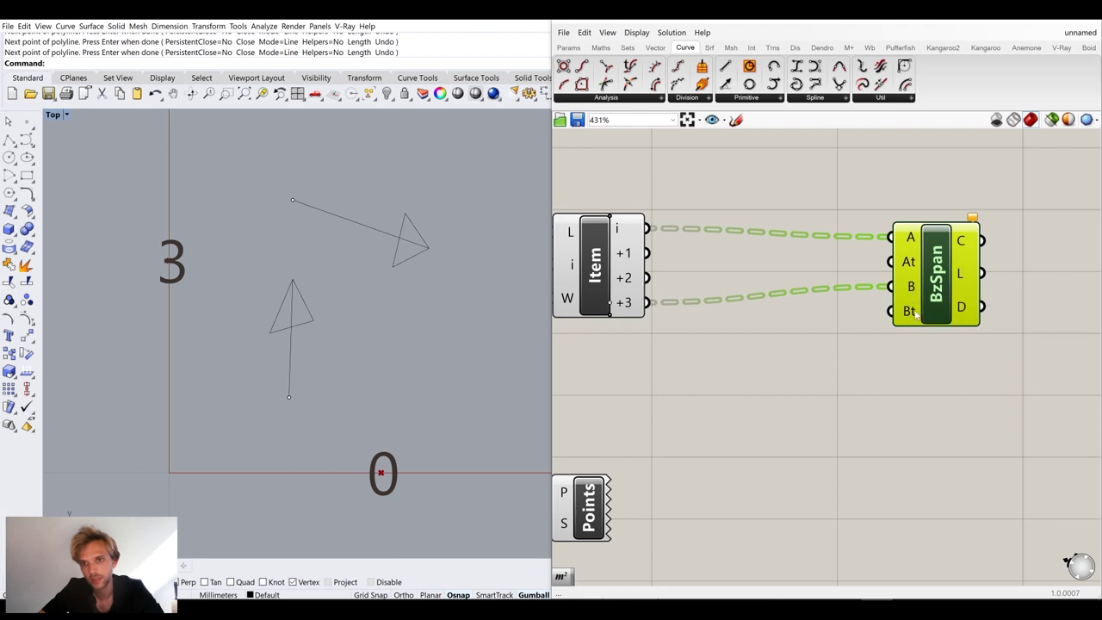
Draw a degree 3 control-point curve between the two sketched points, using the arrow tips as intermediate control points
click(26, 140)
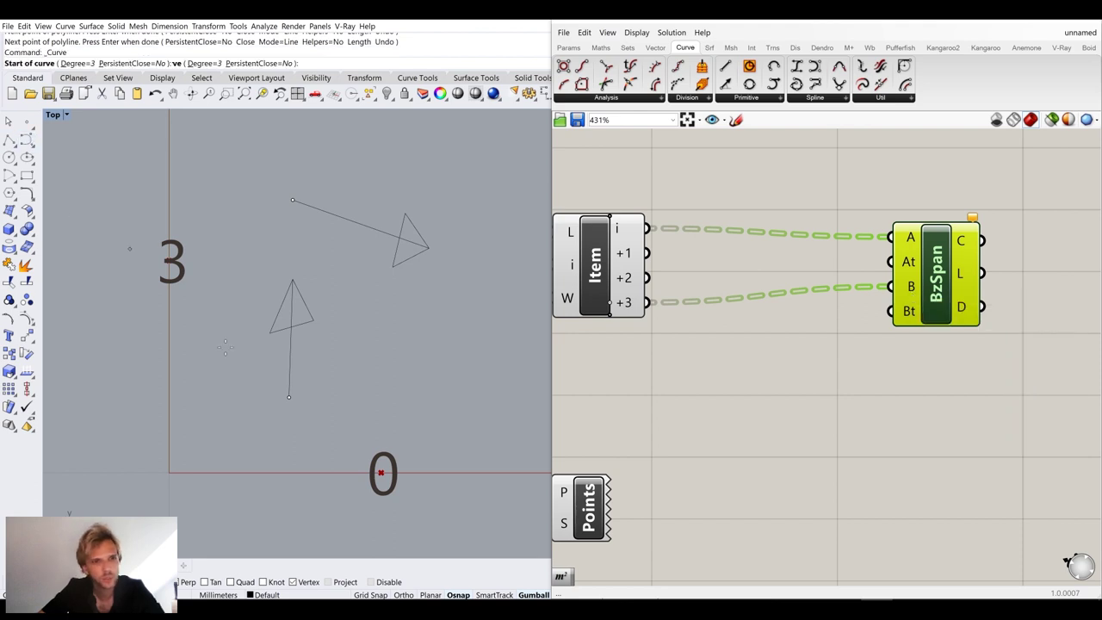
click(292, 200)
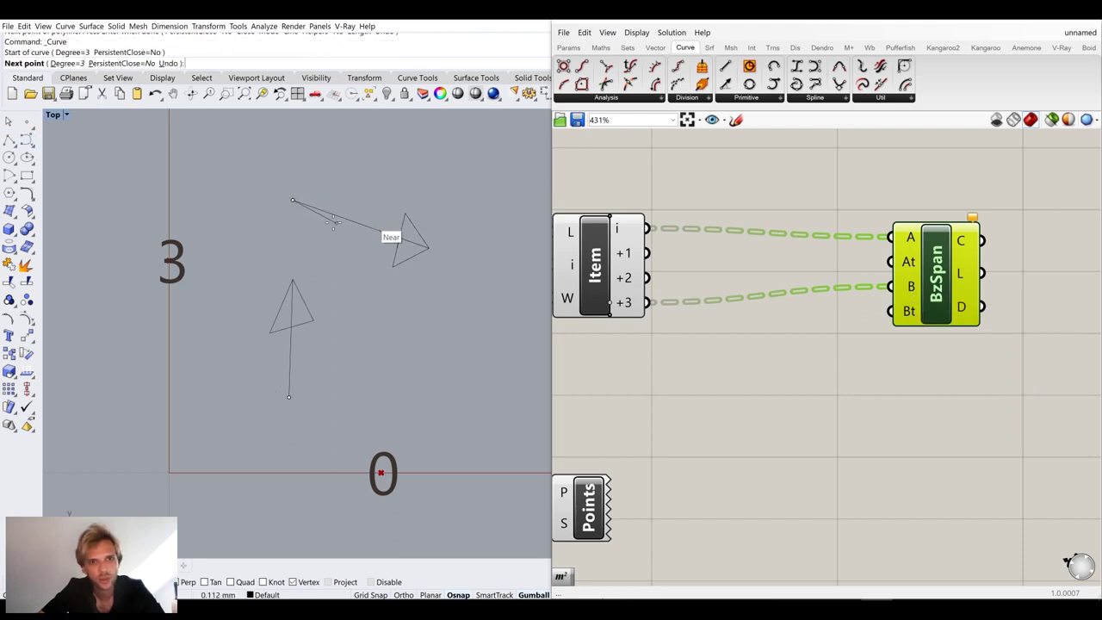
click(435, 248)
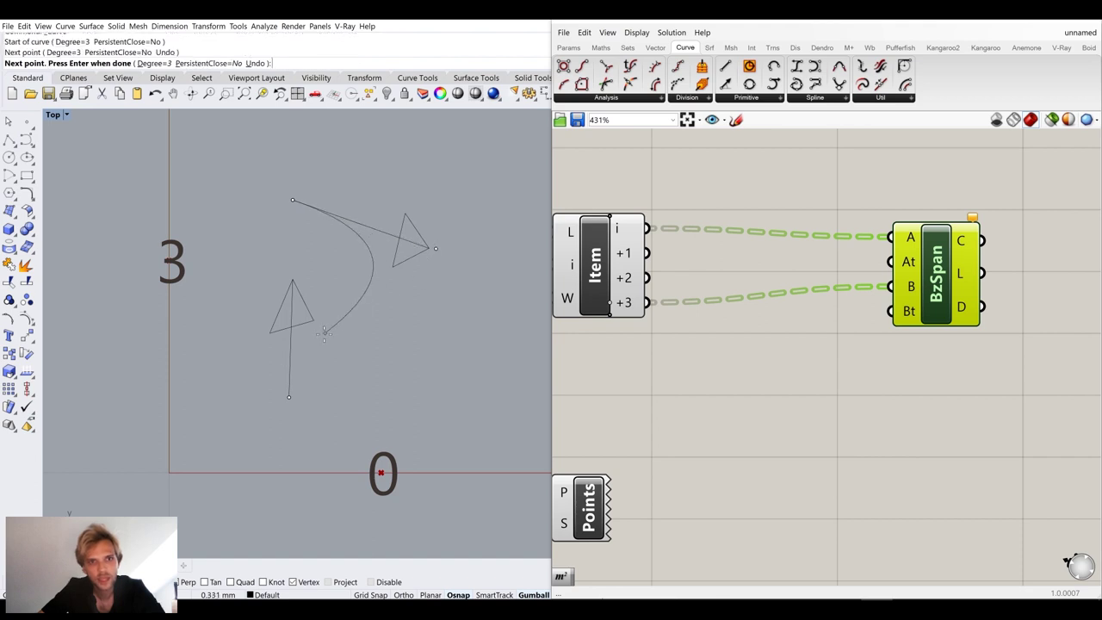
click(293, 279)
click(290, 398)
key(Return)
click(341, 280)
click(422, 380)
click(341, 284)
click(441, 413)
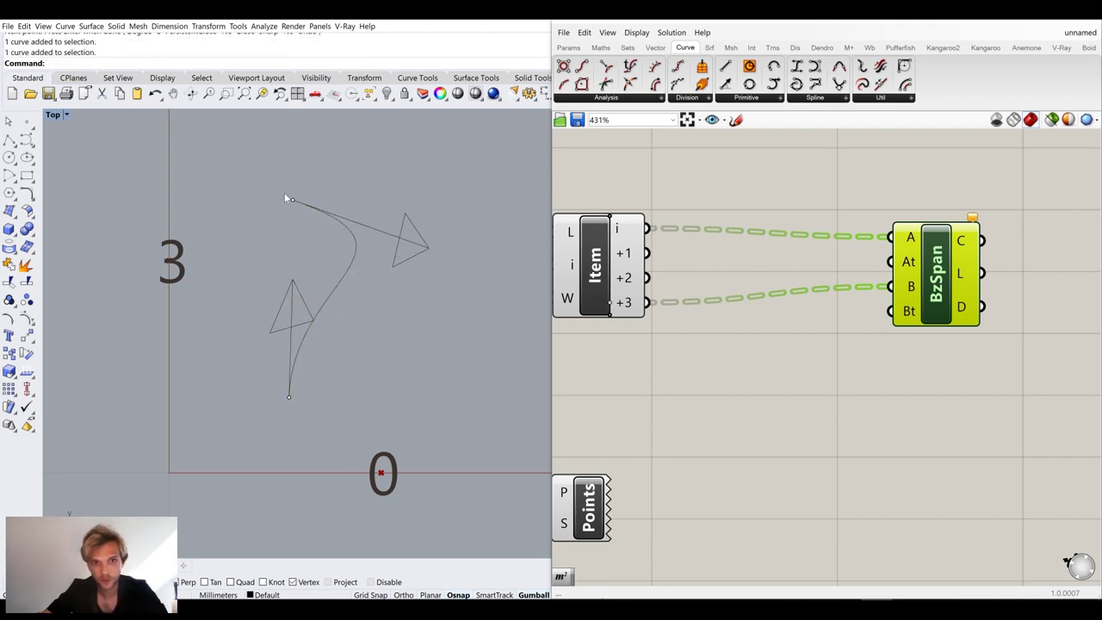
Delete the sketched points, arrows and curve from the Top viewport
drag(441, 383, 260, 175)
key(Delete)
click(290, 398)
key(Delete)
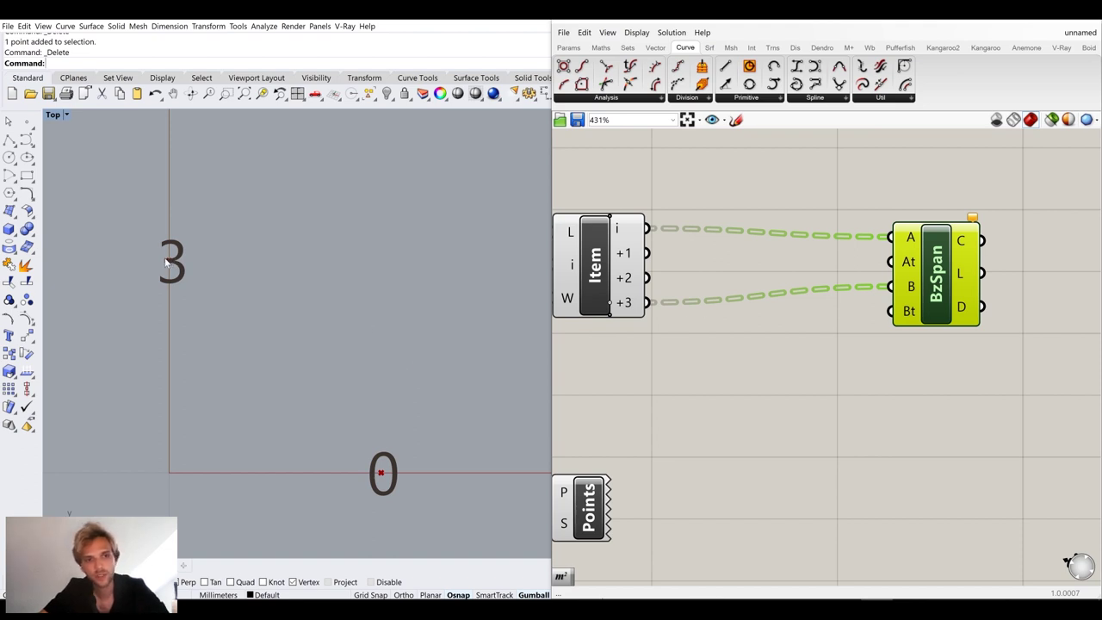
Add a Unit Y component below List Item and connect its vector output to Bezier Span's At input
scroll(168, 263, down, 3)
scroll(167, 262, up, 1)
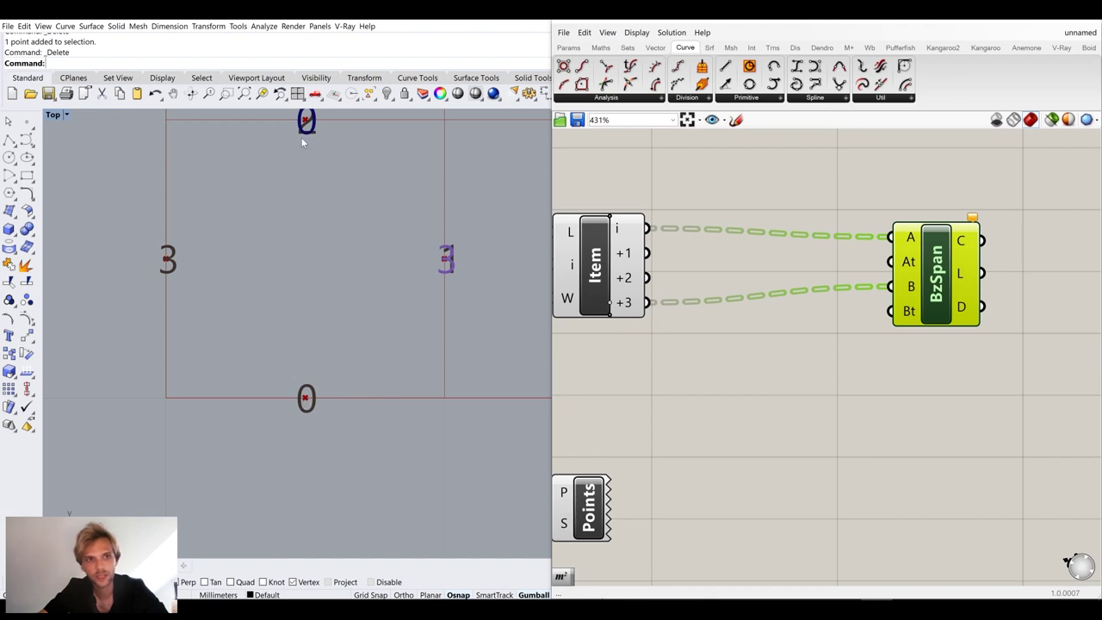
scroll(280, 302, down, 2)
scroll(256, 296, up, 2)
scroll(259, 292, down, 2)
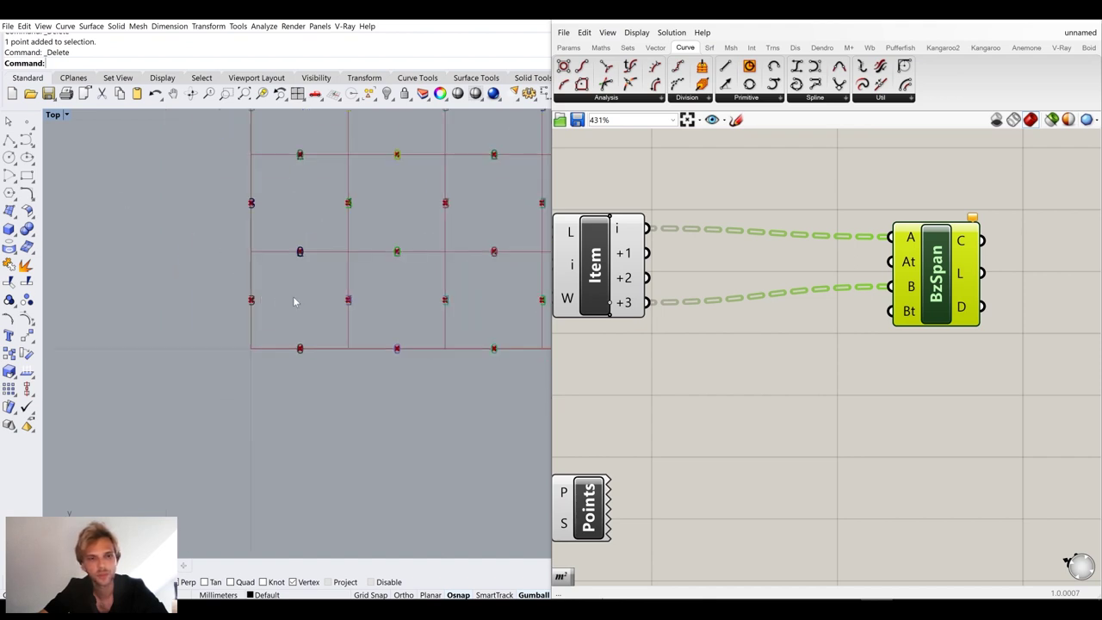
scroll(297, 300, up, 1)
right_drag(590, 291, 613, 261)
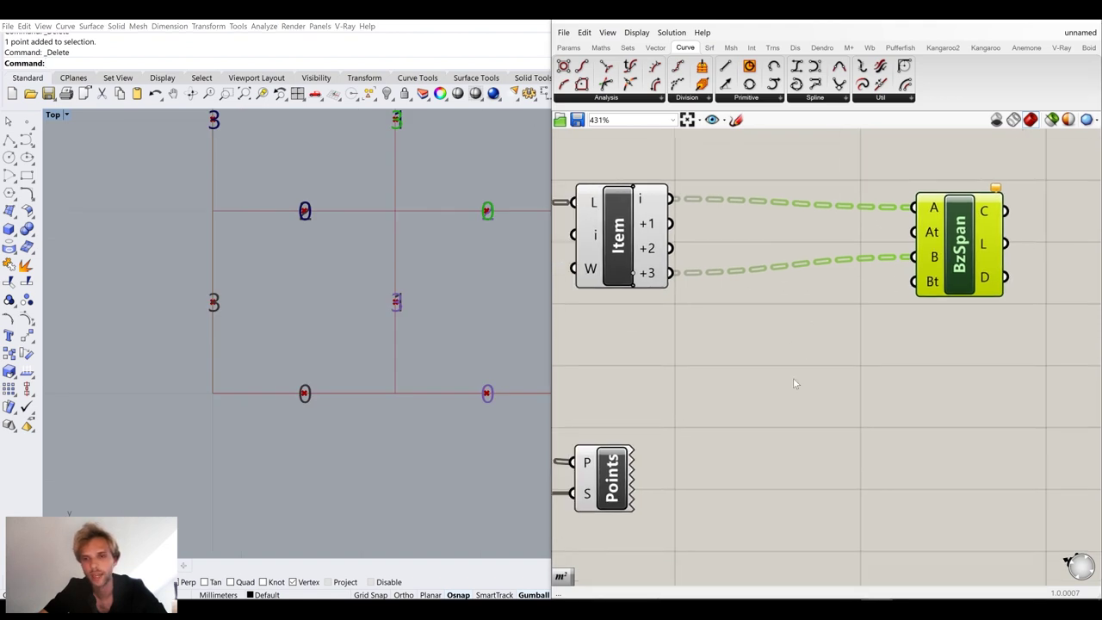
double_click(794, 377)
text(y)
key(Return)
drag(834, 378, 916, 232)
drag(810, 392, 740, 345)
click(867, 395)
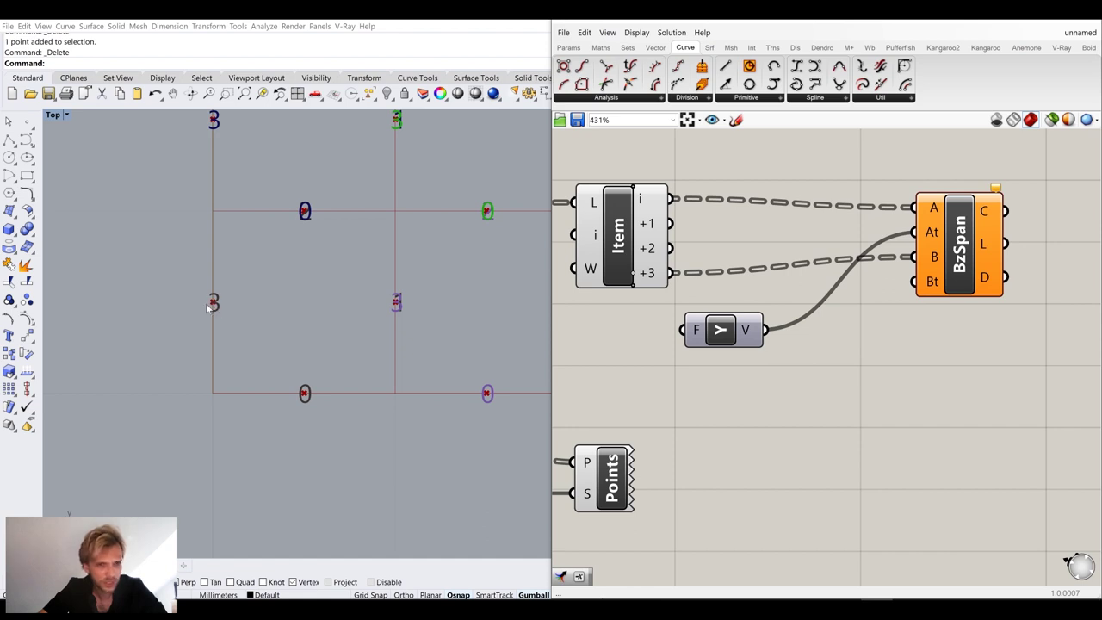
scroll(211, 312, up, 3)
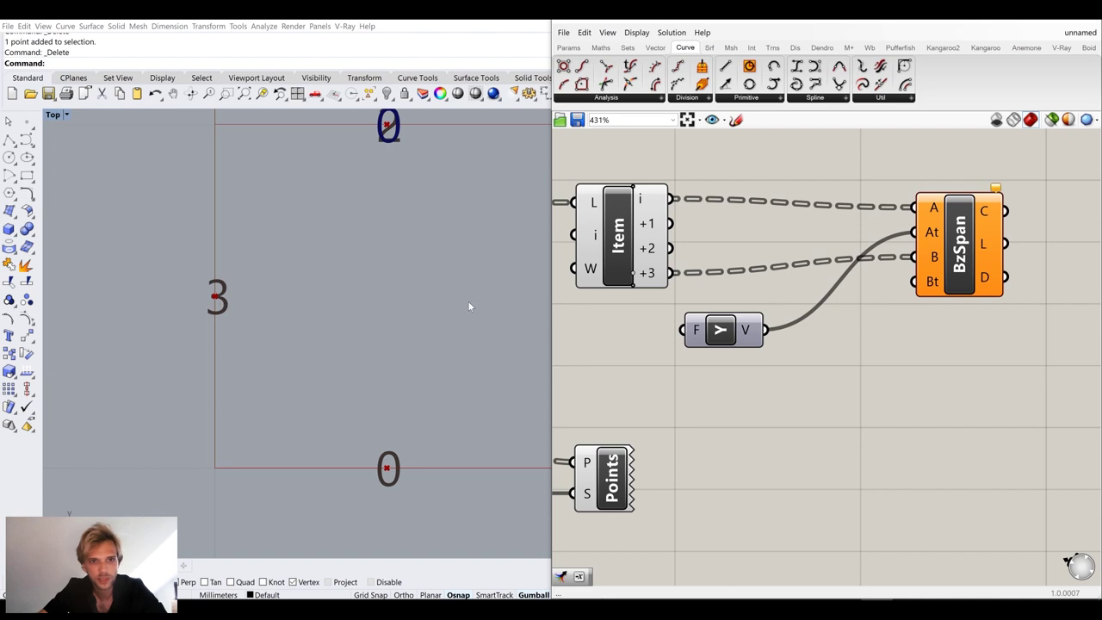
scroll(387, 379, down, 3)
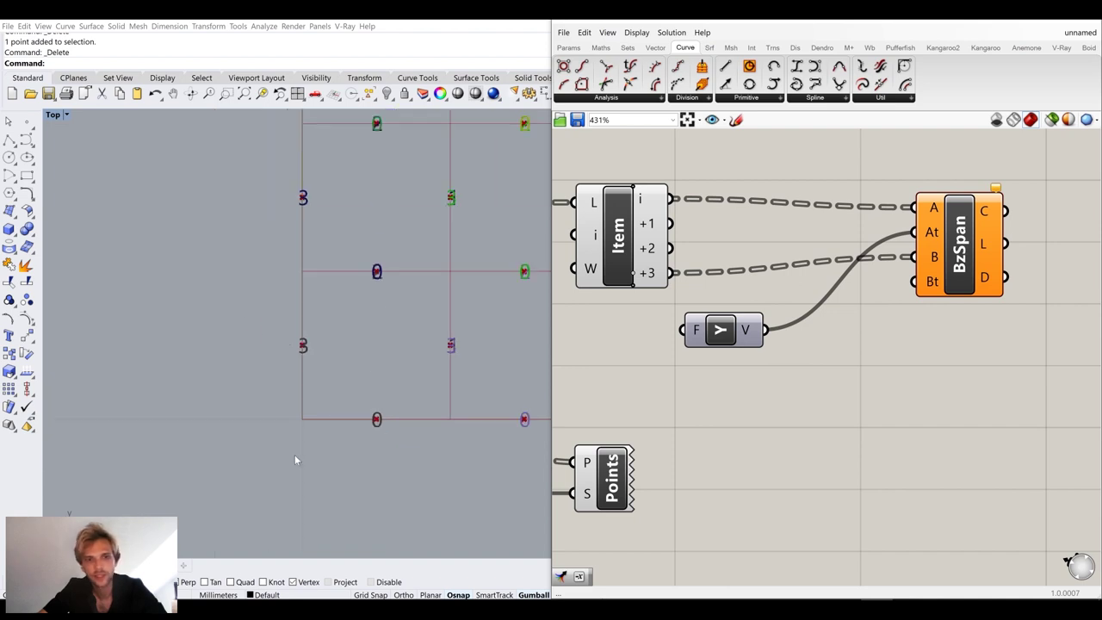
double_click(778, 409)
text(x)
key(Return)
drag(775, 407, 756, 402)
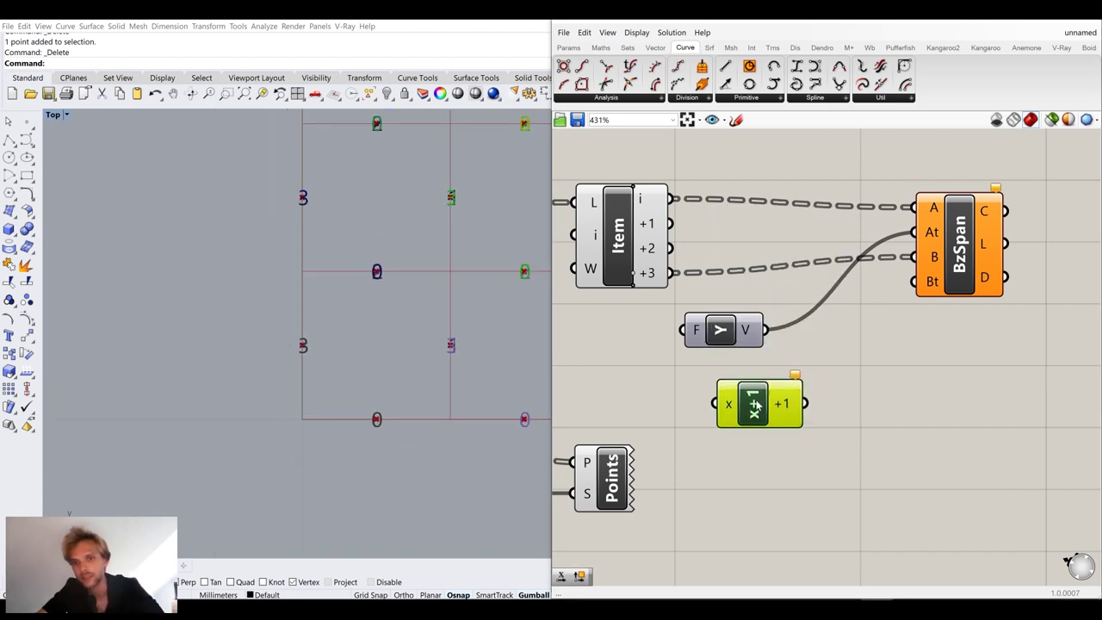
key(Delete)
Add a Unit X component below Unit Y and connect its vector output to Bezier Span's Bt input
double_click(753, 400)
text(x)
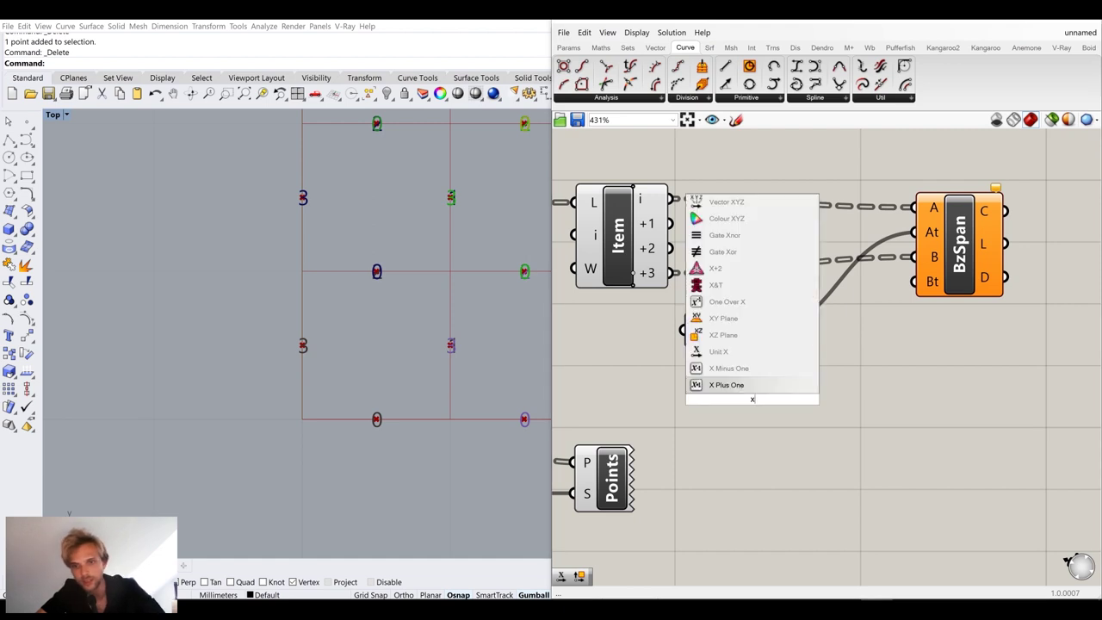
click(718, 351)
drag(777, 389, 914, 282)
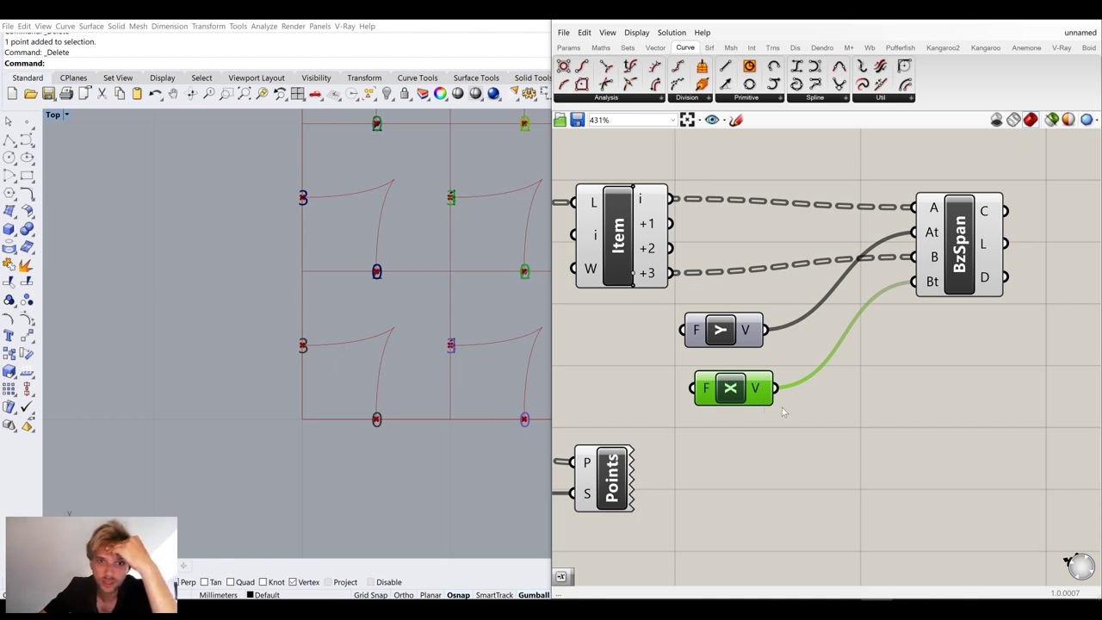
Move the Unit Y and Unit X components closer to Bezier Span, stacked one above the other
drag(738, 399, 856, 392)
drag(734, 345, 844, 344)
drag(861, 388, 841, 379)
drag(867, 426, 830, 324)
drag(843, 337, 817, 335)
click(888, 402)
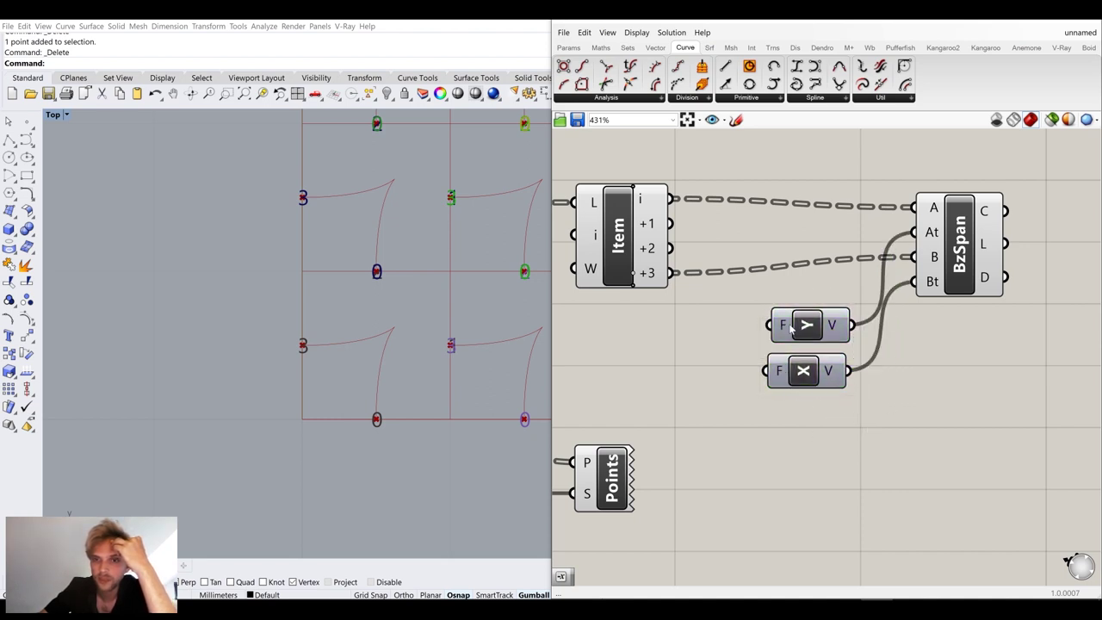
drag(803, 373, 806, 368)
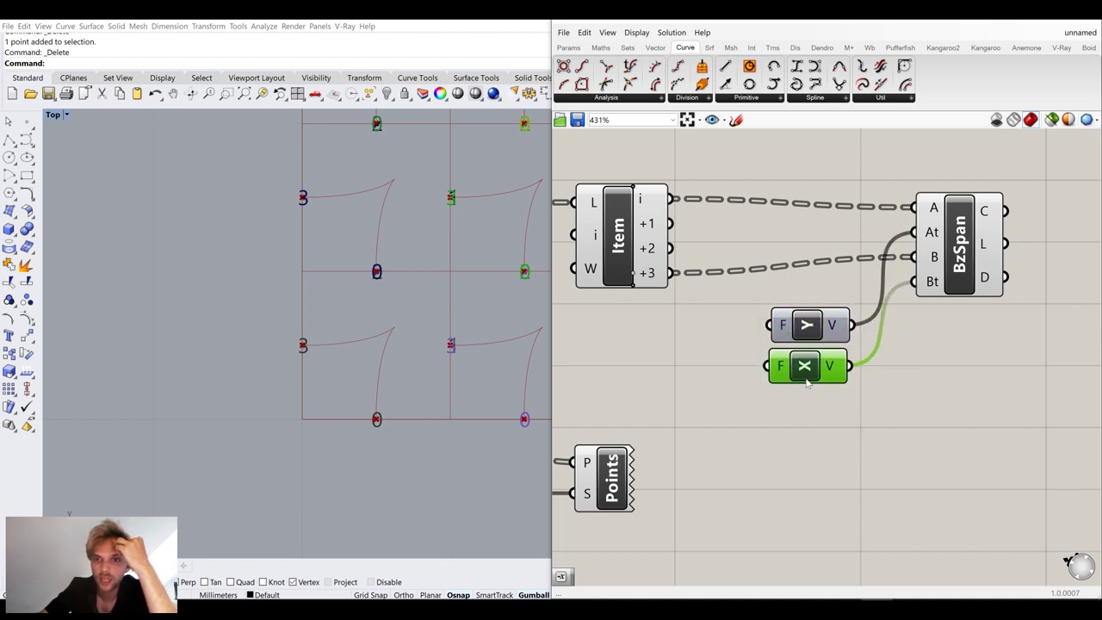
Add a number slider, connect it to the F inputs of both Unit Y and Unit X, and set it to 0.60
right_drag(833, 424, 914, 418)
double_click(748, 384)
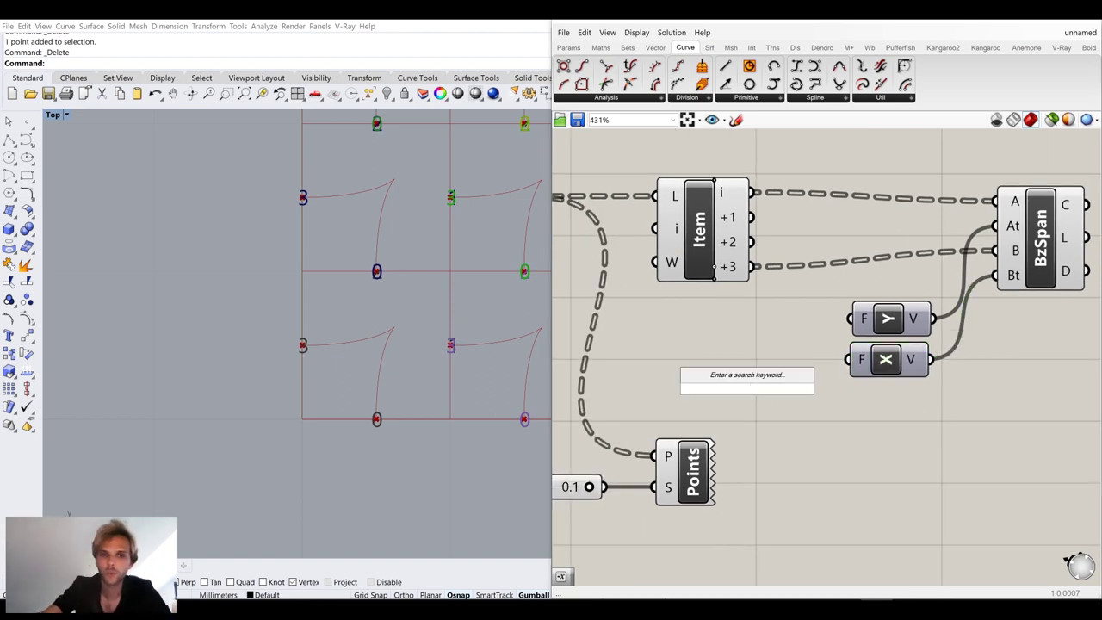
text(0.)
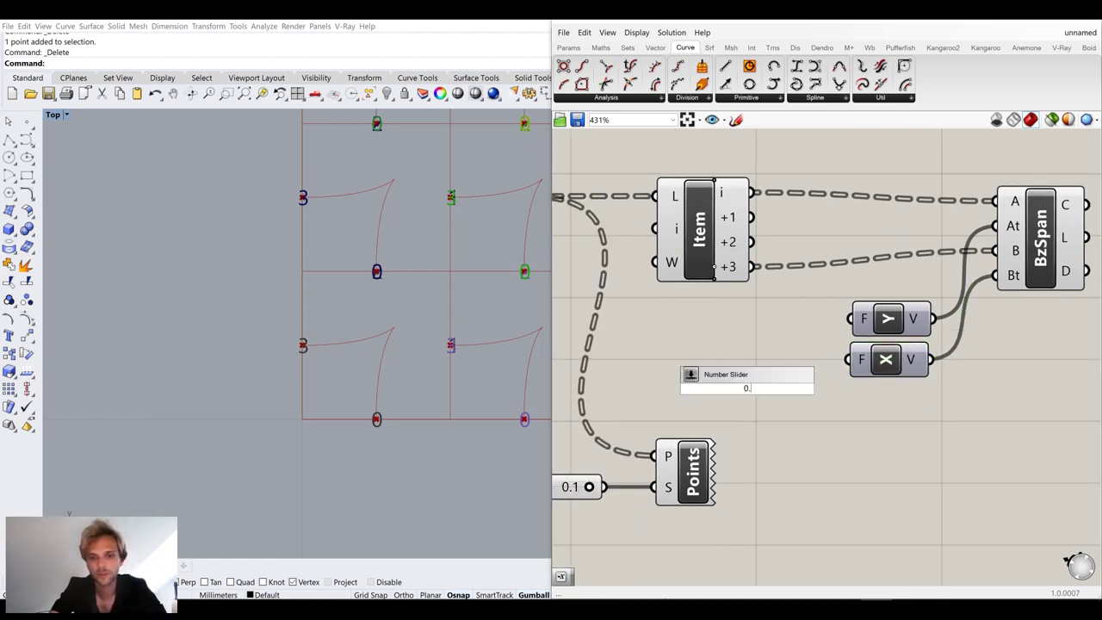
text(5)
key(Return)
drag(672, 387, 648, 346)
drag(822, 346, 850, 319)
drag(823, 346, 751, 362)
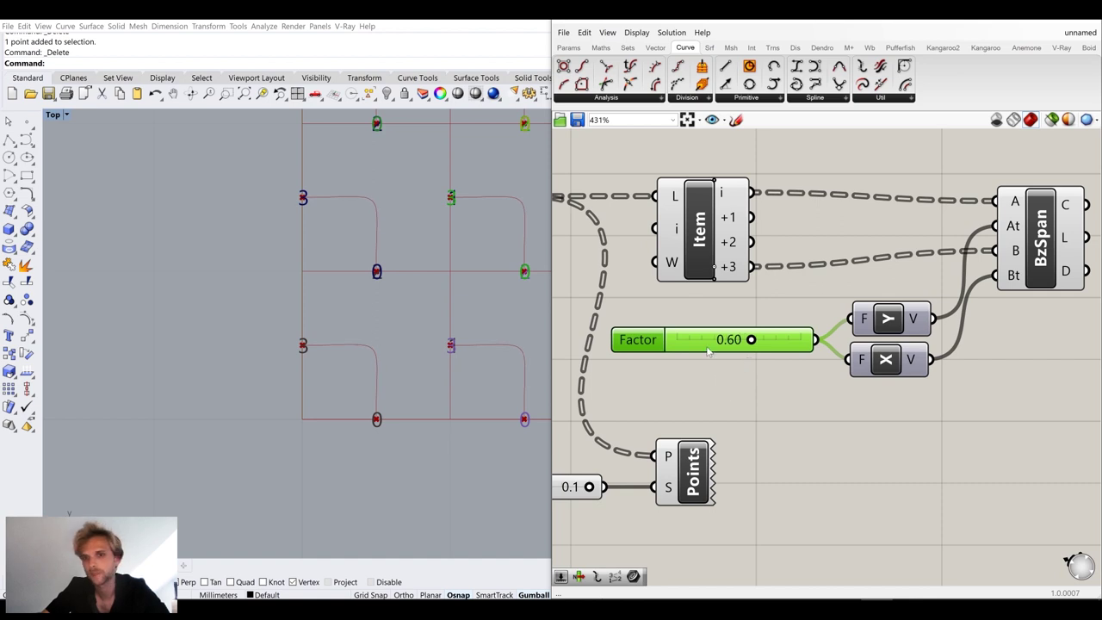
Limit the Factor slider's maximum to 0.6 and set its value to 0.34
right_click(708, 350)
click(746, 394)
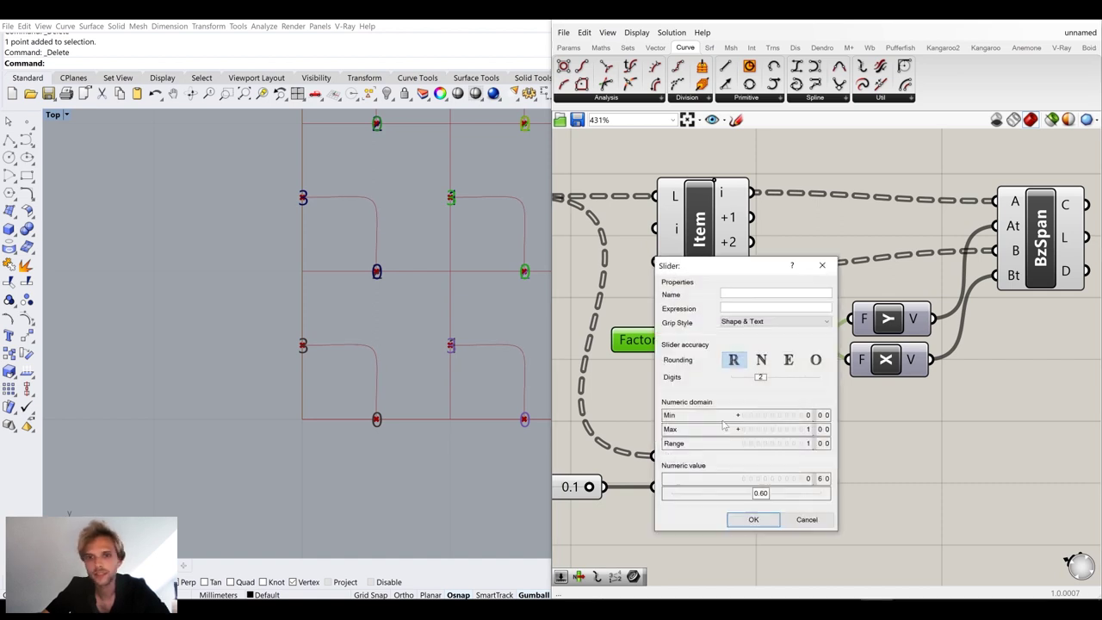
double_click(770, 431)
text(0.6)
key(Return)
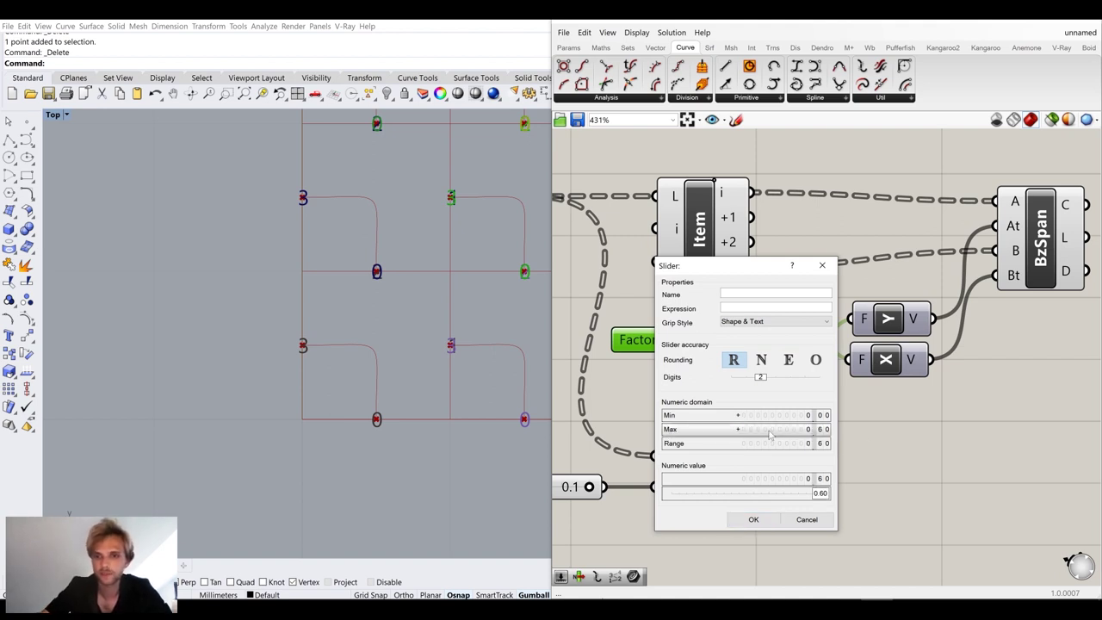
click(754, 520)
drag(809, 342, 747, 365)
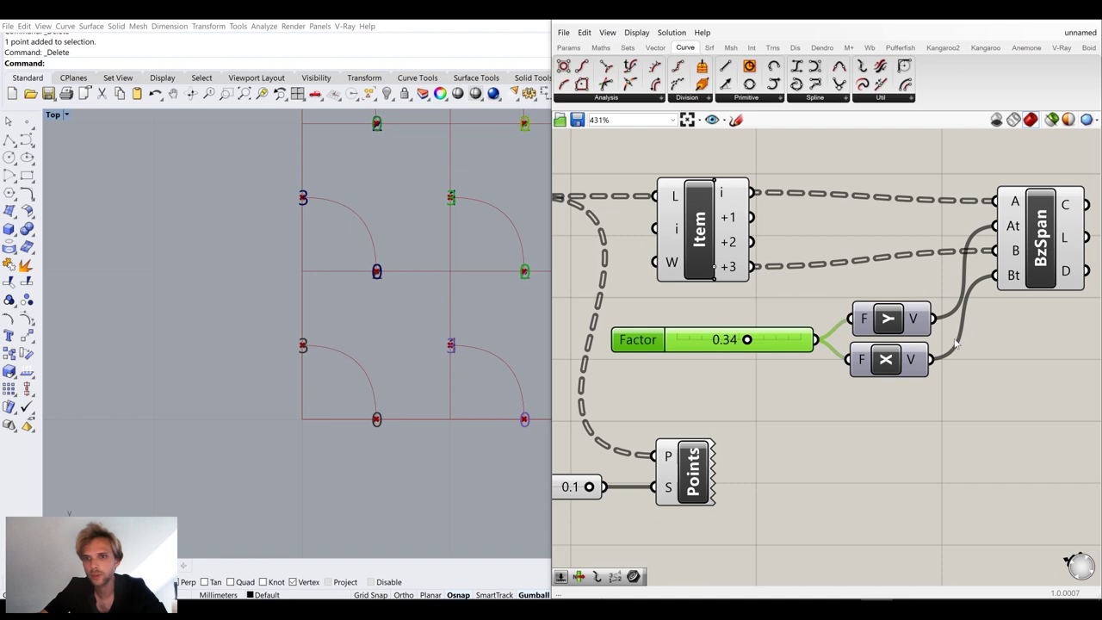
Move the Factor slider, Unit Y, Unit X and Bezier Span together farther away from List Item
scroll(832, 355, down, 6)
scroll(893, 314, up, 5)
drag(1008, 489, 723, 241)
drag(930, 323, 1085, 323)
click(593, 221)
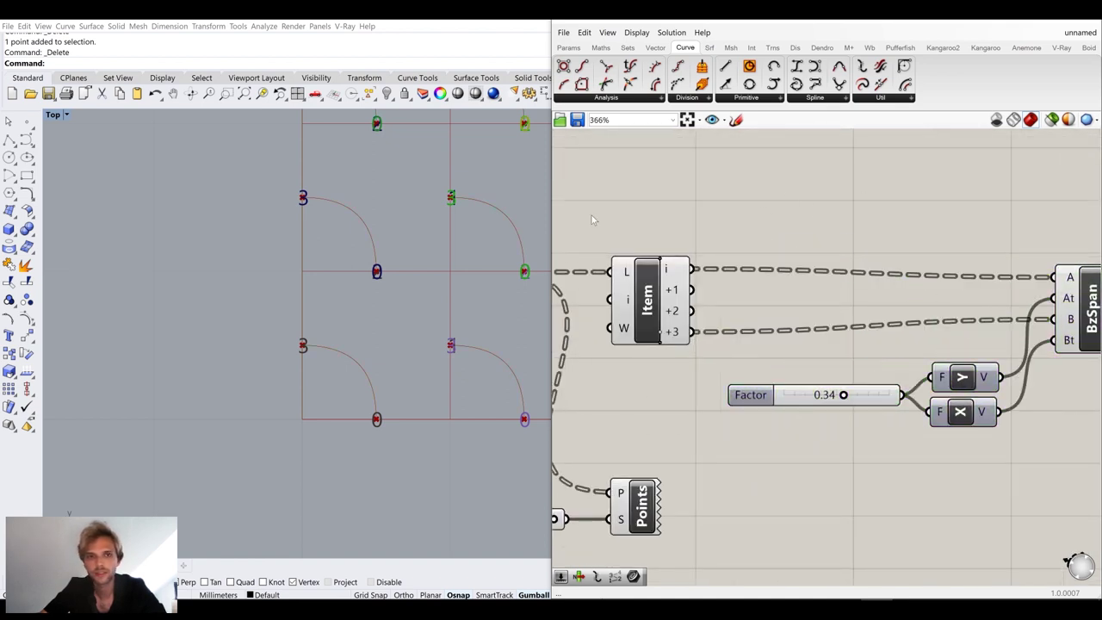
Examine the Rectangular Array component and the grid cells it outputs in the Top viewport
scroll(791, 247, down, 2)
right_drag(683, 268, 878, 334)
scroll(697, 335, up, 1)
right_drag(697, 334, 888, 344)
scroll(679, 342, up, 1)
mouse_move(704, 341)
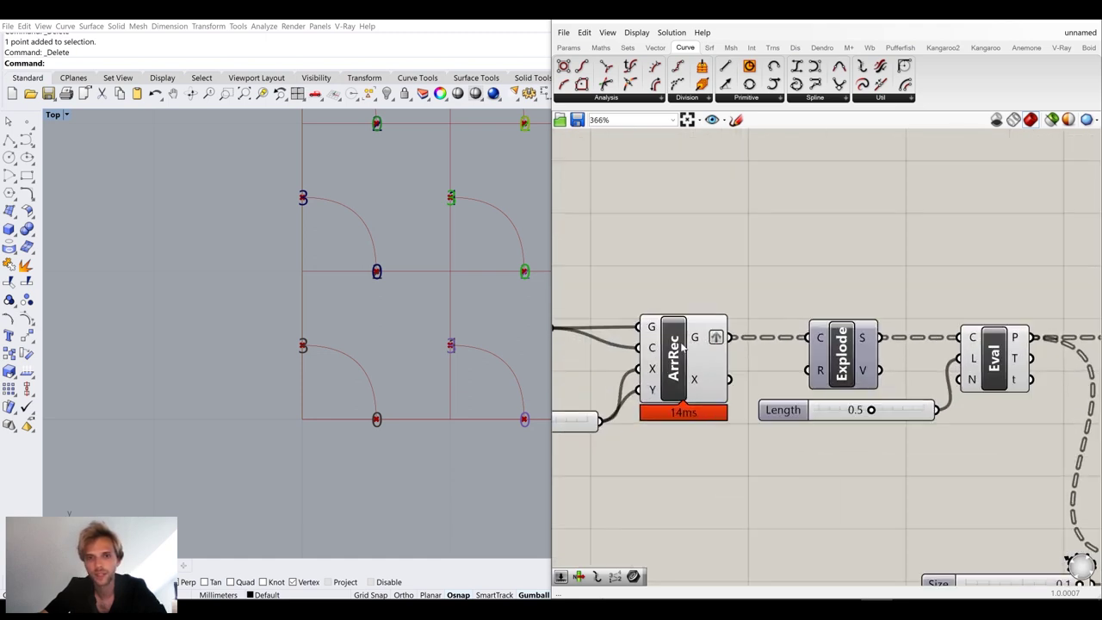
click(678, 344)
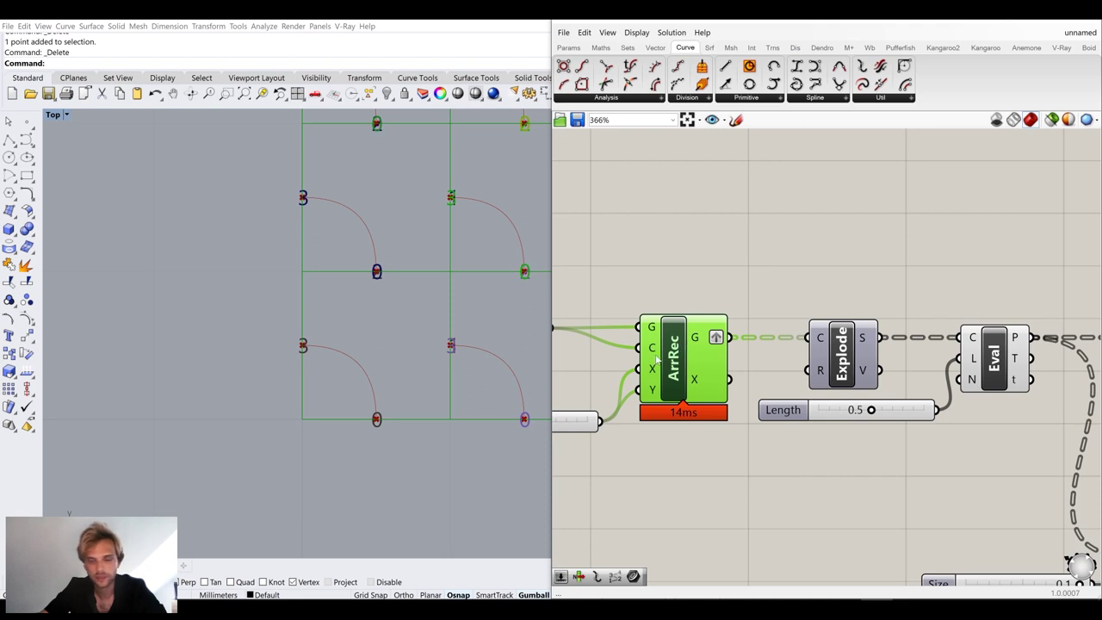
right_drag(695, 355, 767, 351)
right_drag(818, 298, 733, 324)
double_click(782, 264)
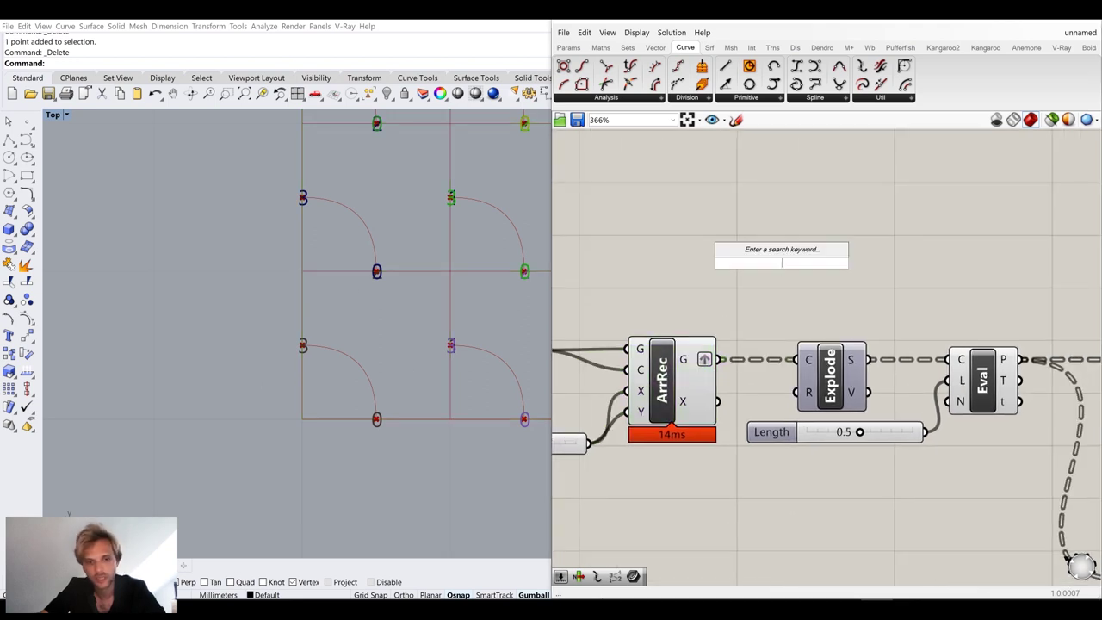
text(area)
click(770, 252)
click(777, 274)
key(Delete)
Add a Polygon Center component above Explode and connect the Rectangular Array's G output to its P input
double_click(777, 279)
text(p)
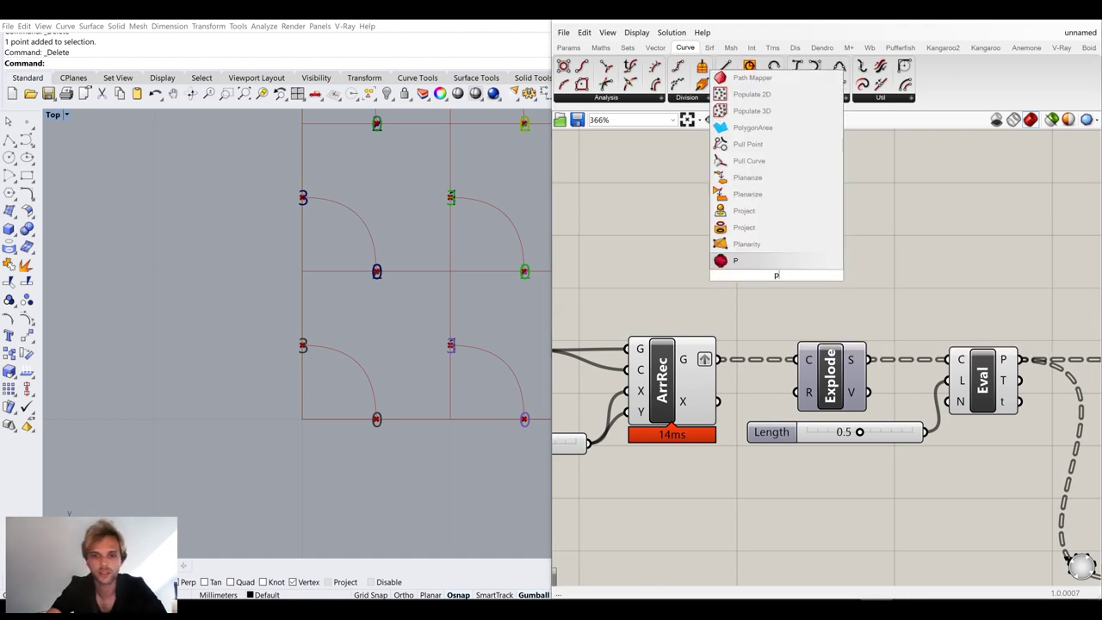
text(olygon cet)
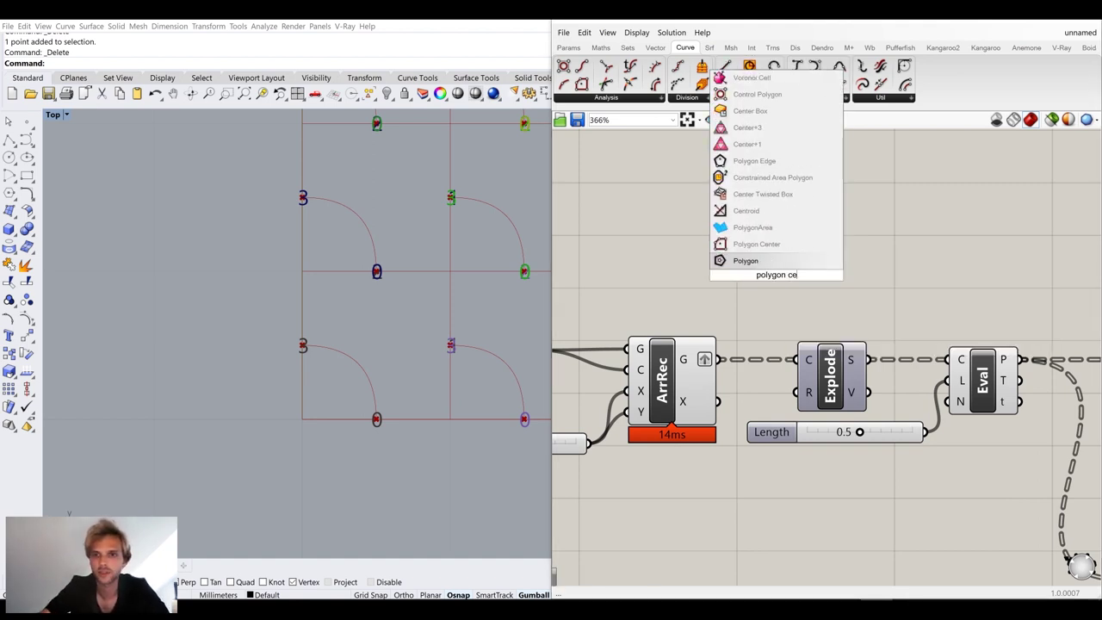
click(764, 245)
drag(717, 359, 737, 274)
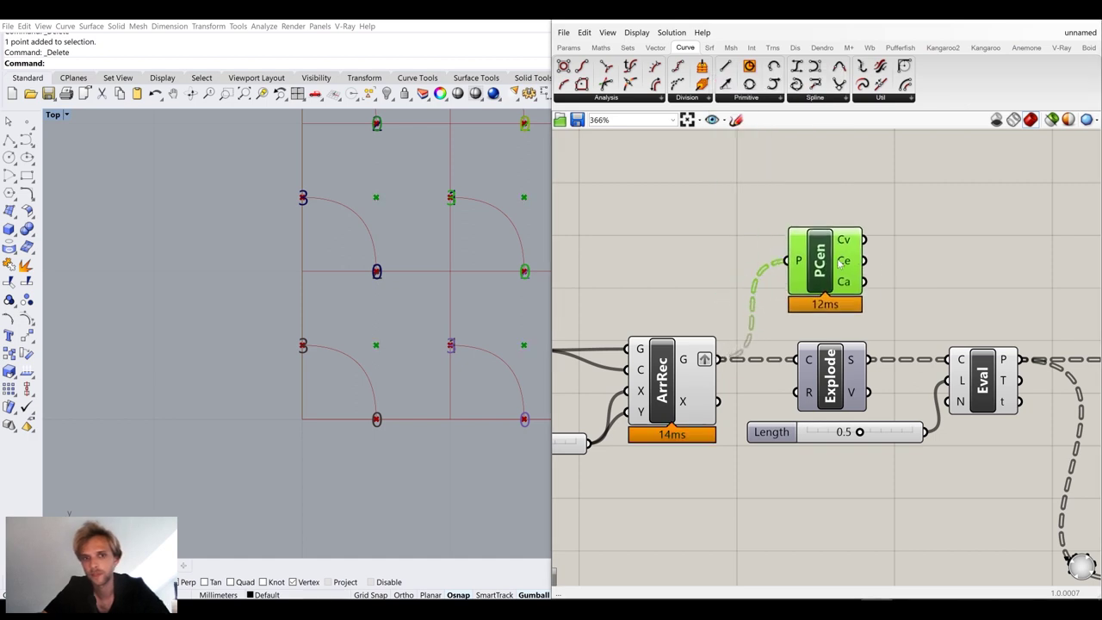
Add a Point parameter beside Polygon Center and connect the Cv output to it
scroll(741, 286, down, 4)
scroll(742, 286, up, 2)
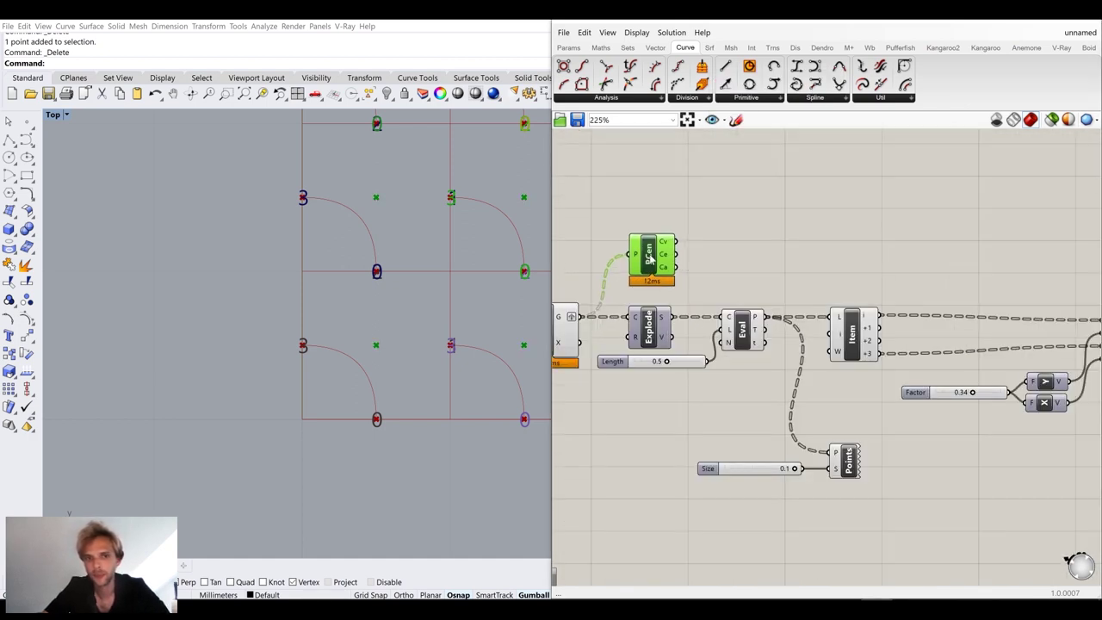
scroll(670, 243, up, 3)
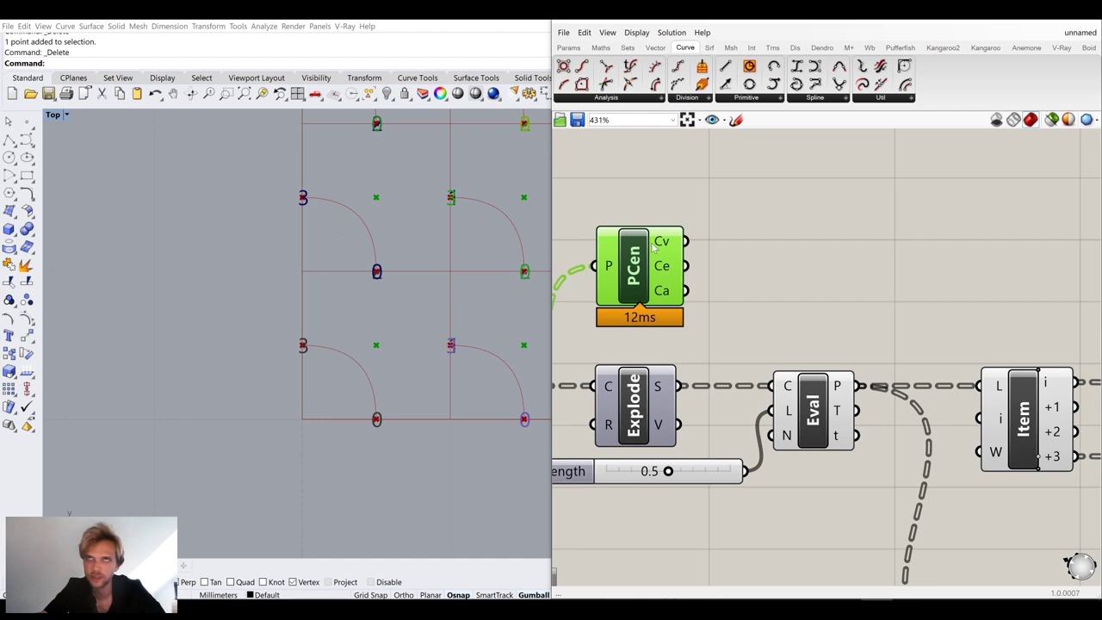
mouse_move(670, 242)
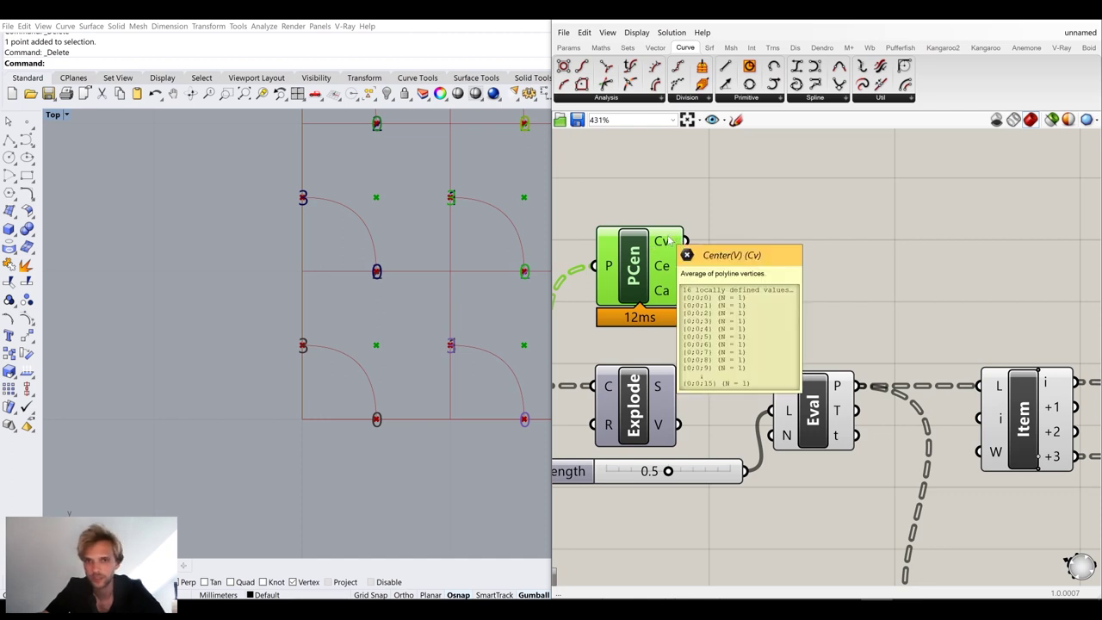
scroll(671, 241, down, 4)
double_click(665, 248)
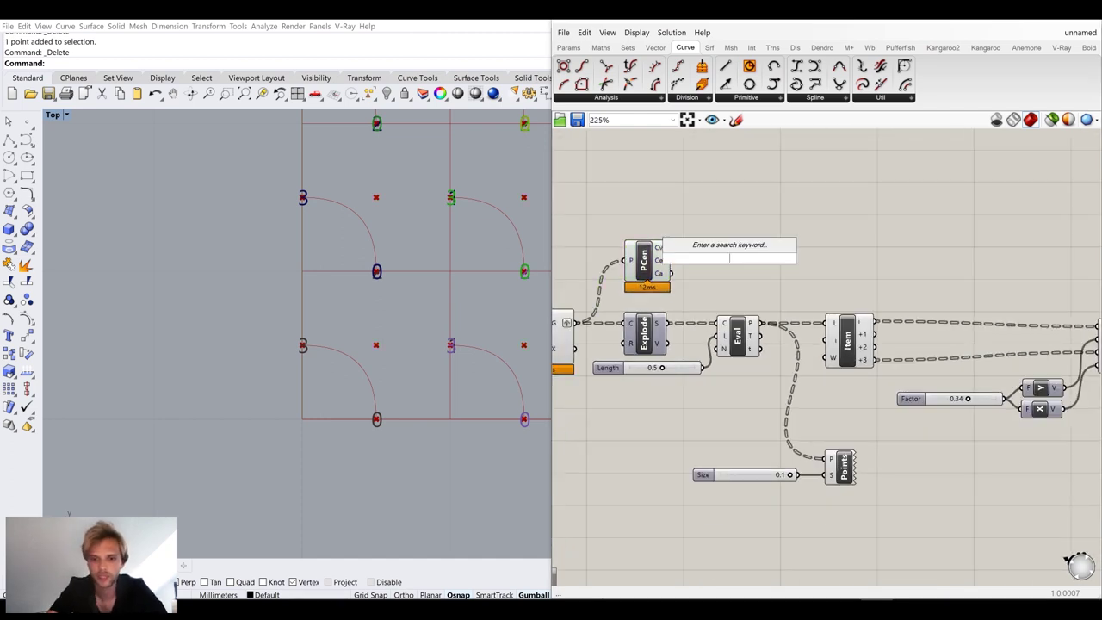
text(point)
key(Return)
drag(673, 249, 701, 247)
Turn off Polygon Center's preview and move the Point parameter above Bezier Span
click(657, 257)
middle_click(657, 260)
click(747, 207)
scroll(661, 263, down, 3)
drag(663, 263, 922, 265)
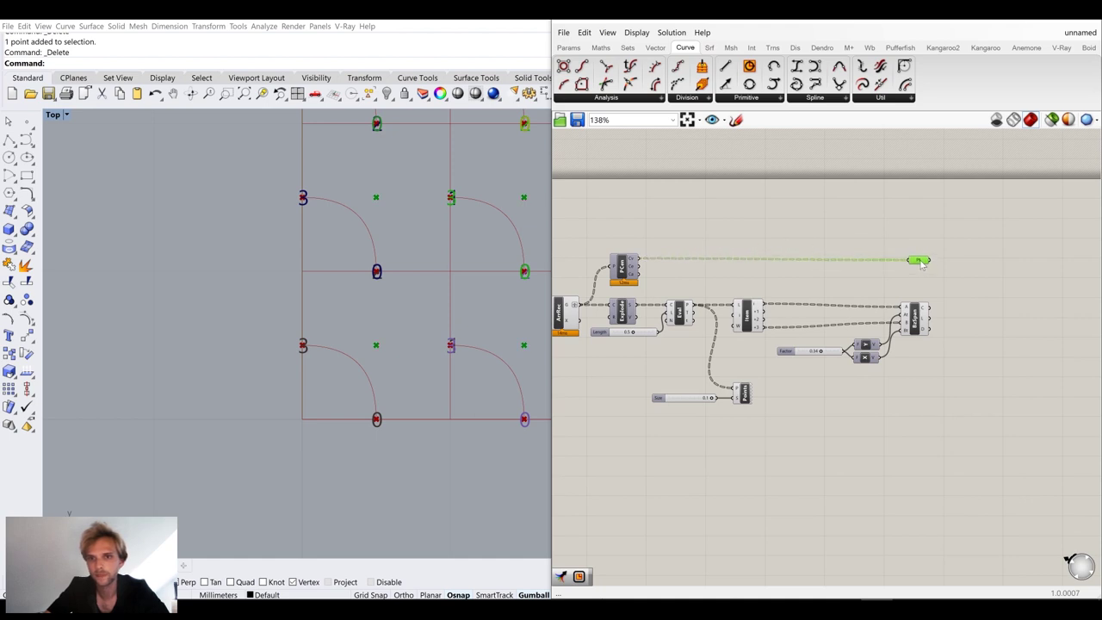
scroll(989, 294, up, 5)
click(904, 377)
right_drag(903, 377, 877, 343)
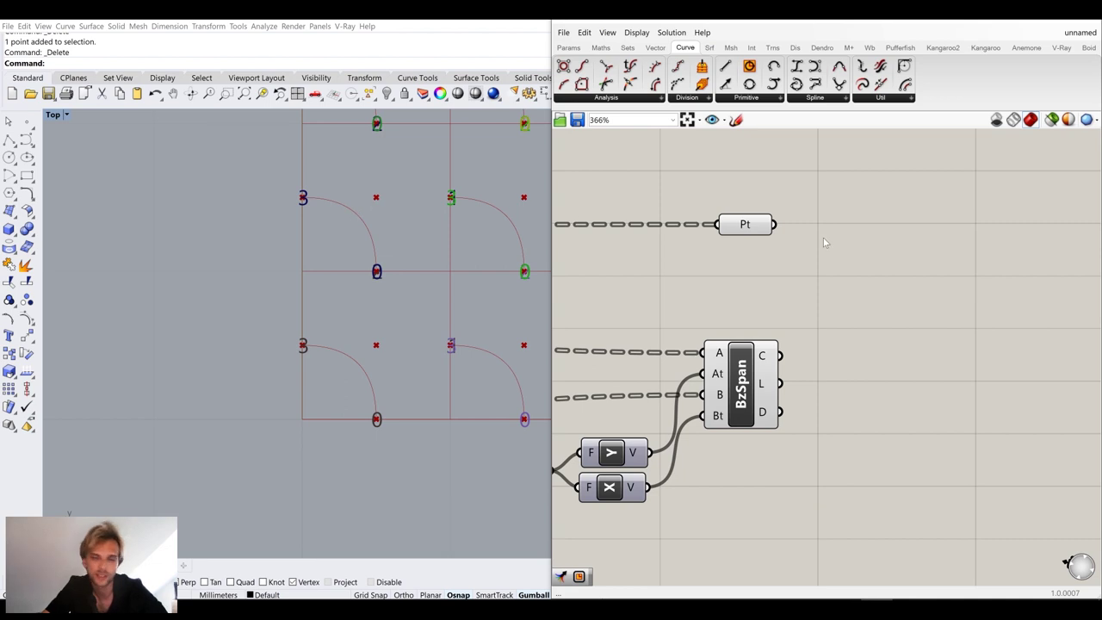
double_click(863, 245)
text(rotate)
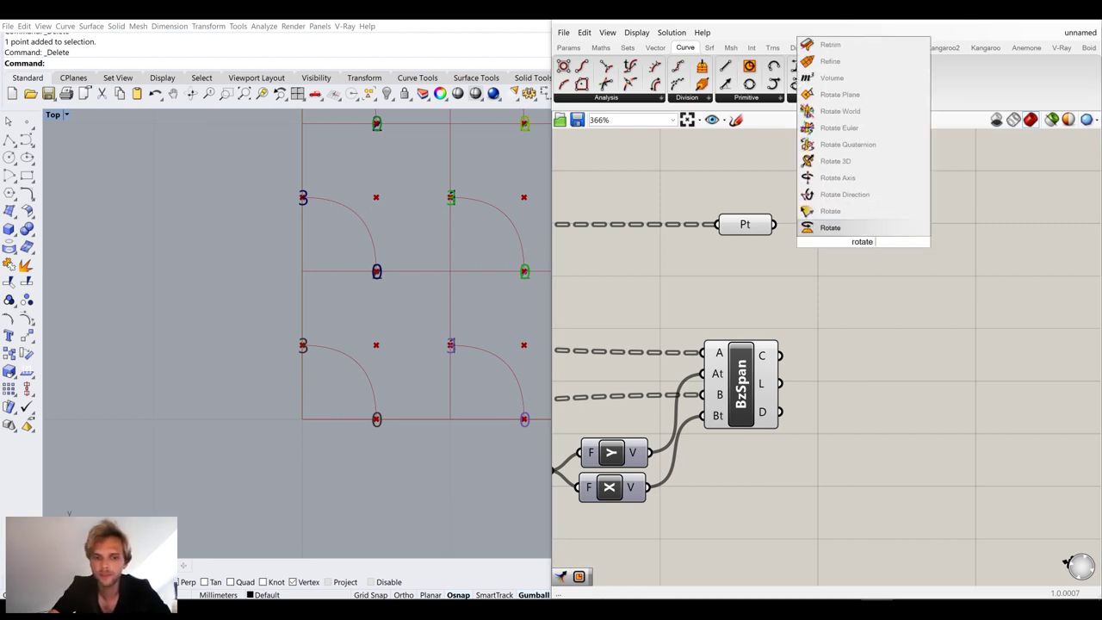
click(857, 229)
click(855, 232)
key(Delete)
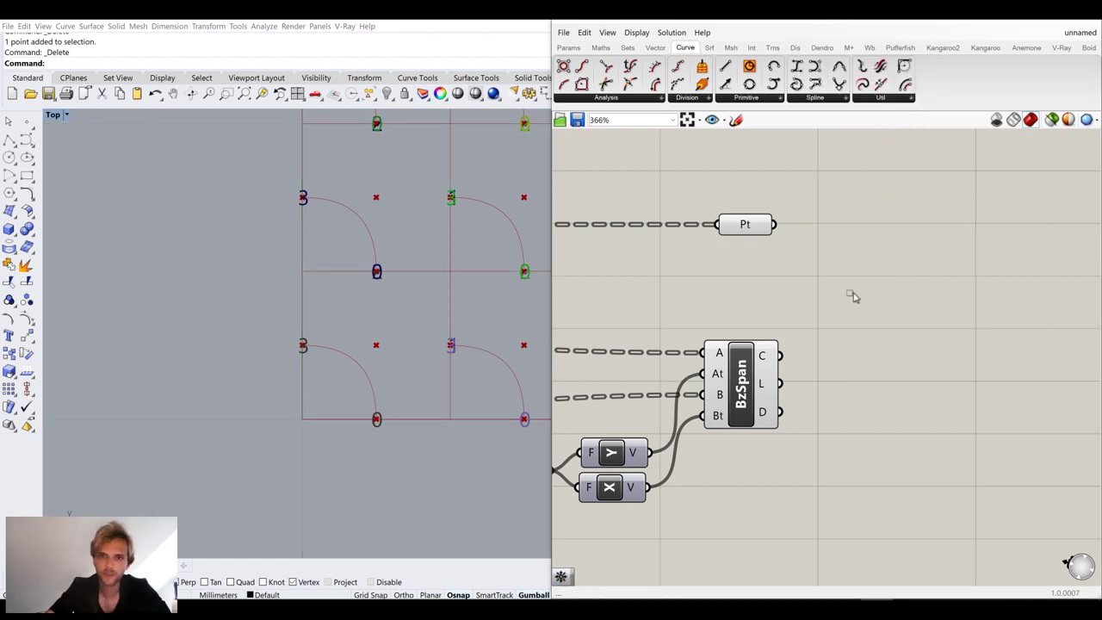
Add a Rotate 3D component and place it beside Bezier Span, below the Point parameter's level
double_click(865, 309)
text(rotate)
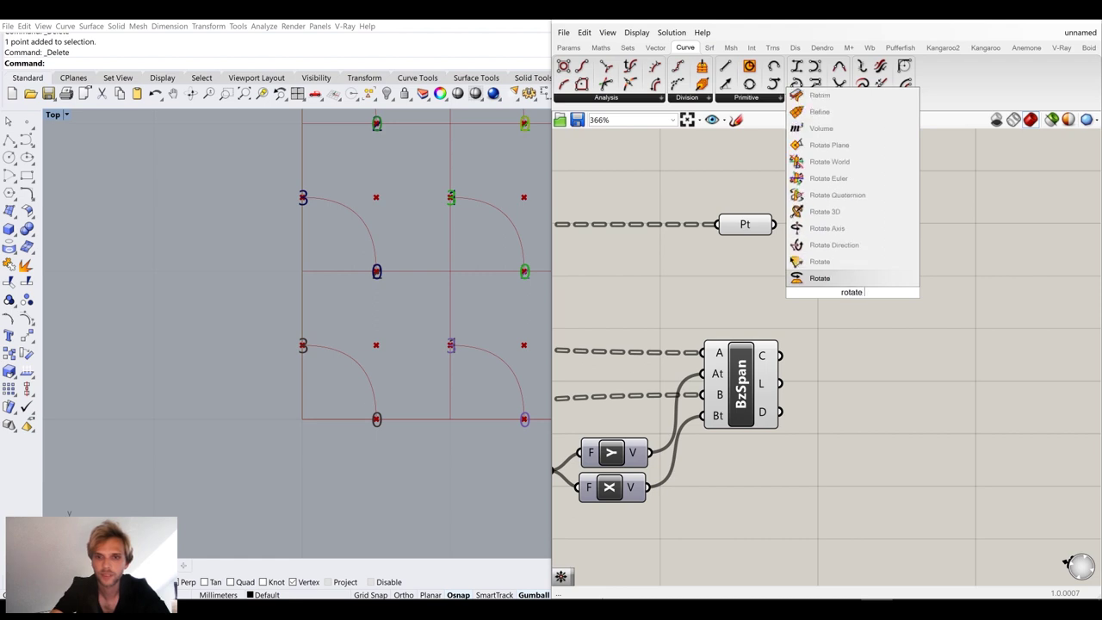
text( 3d)
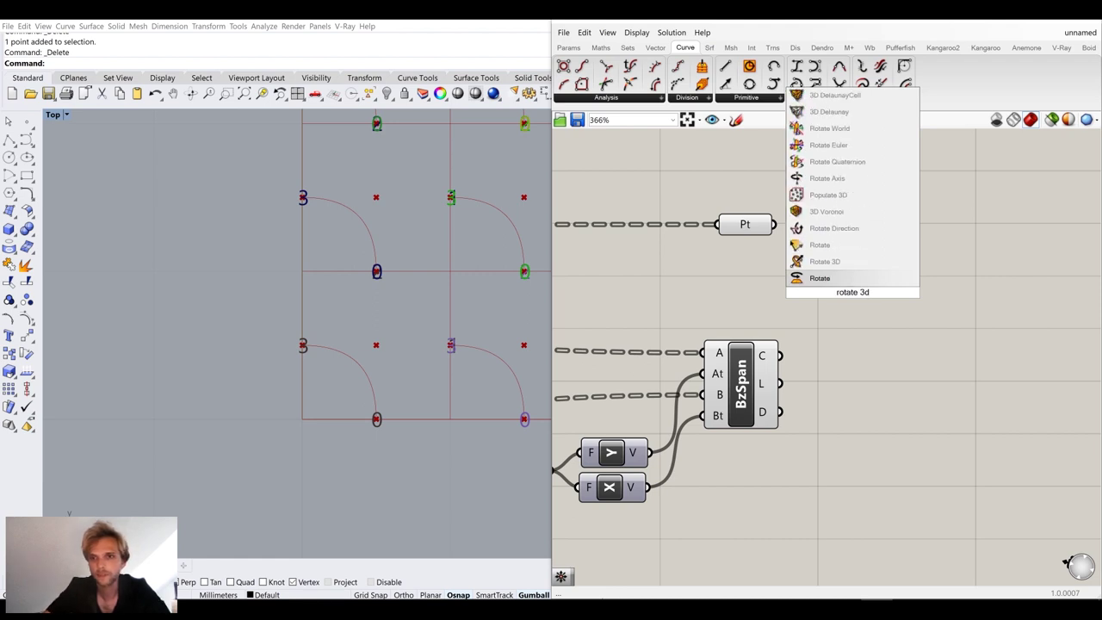
click(833, 264)
drag(844, 288, 895, 335)
click(805, 264)
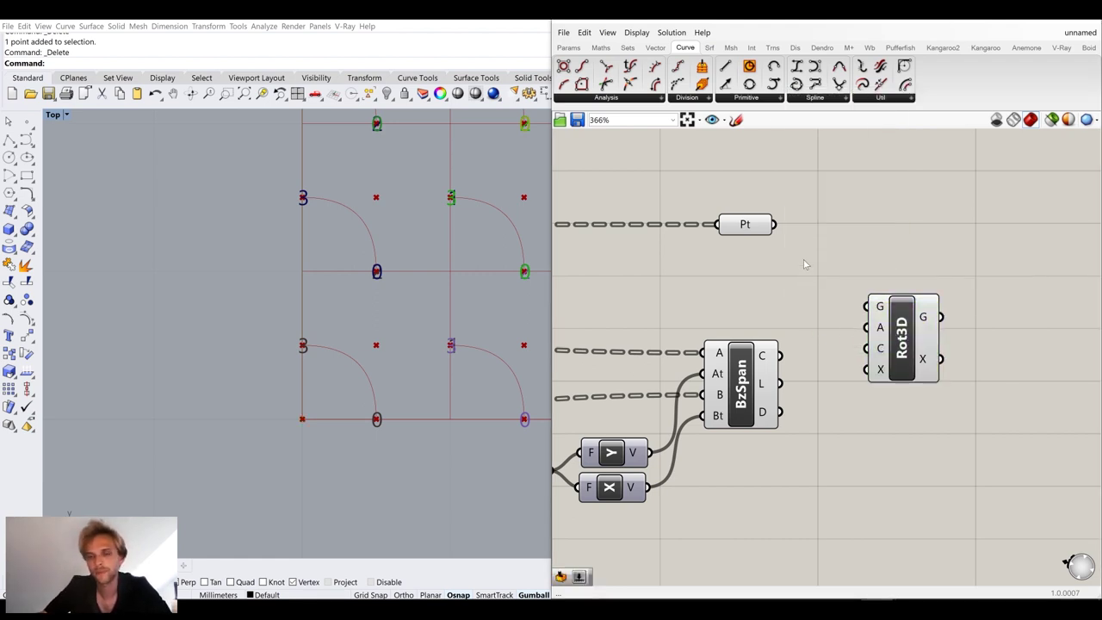
Connect Bezier Span's C output to Rotate 3D's G input and adjust the spacing between both components
mouse_move(778, 355)
mouse_down()
mouse_move(874, 328)
mouse_move(797, 331)
mouse_move(762, 356)
mouse_up()
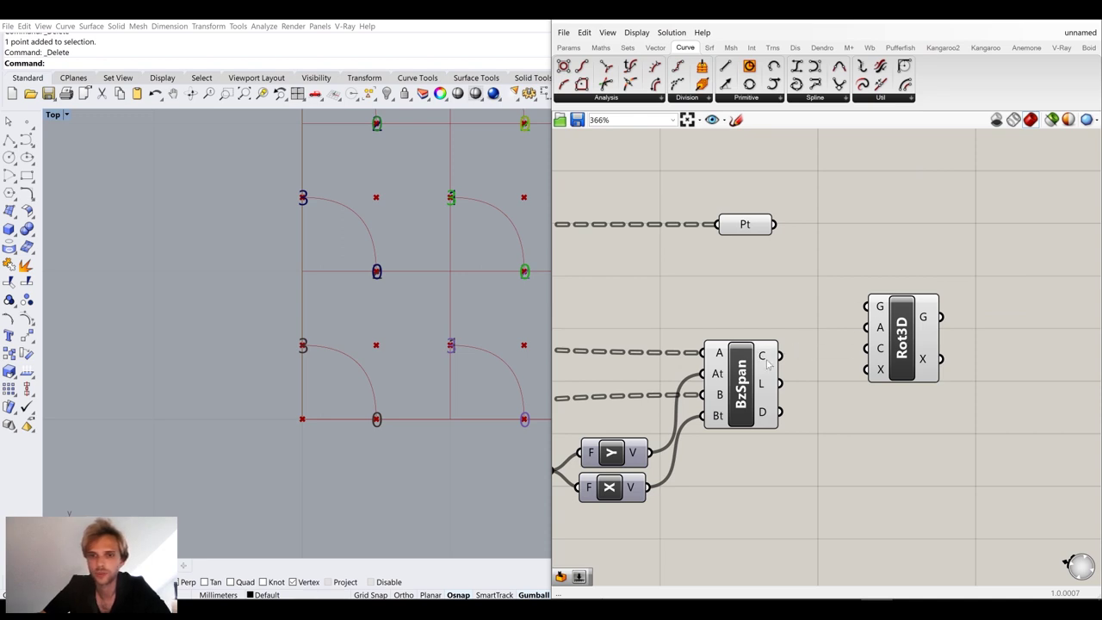
mouse_move(769, 363)
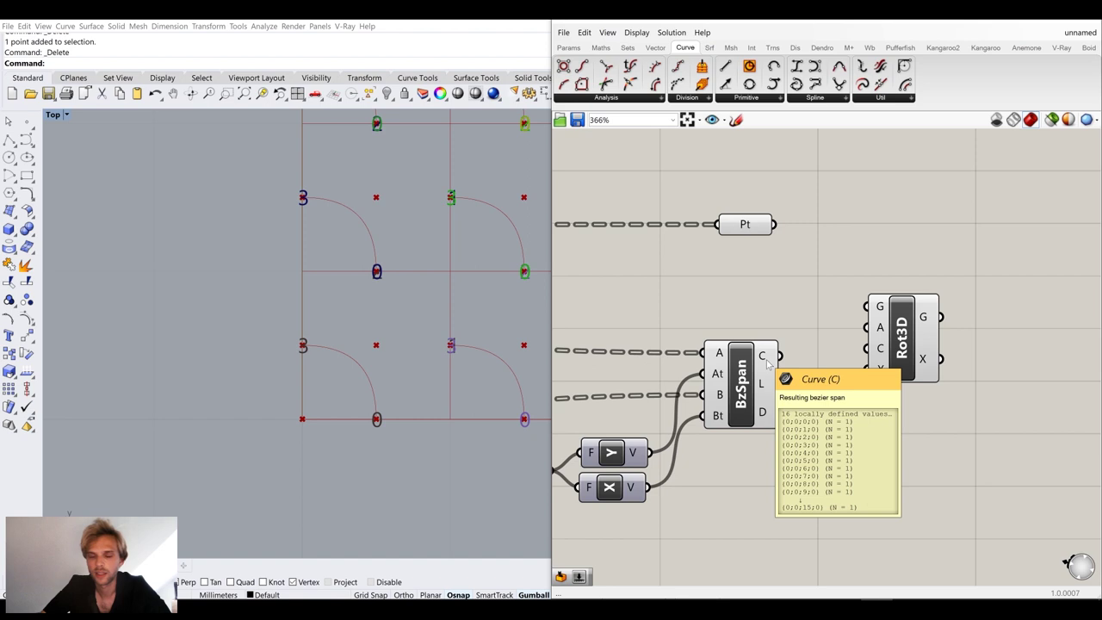
drag(764, 366, 951, 364)
drag(732, 383, 756, 383)
click(896, 351)
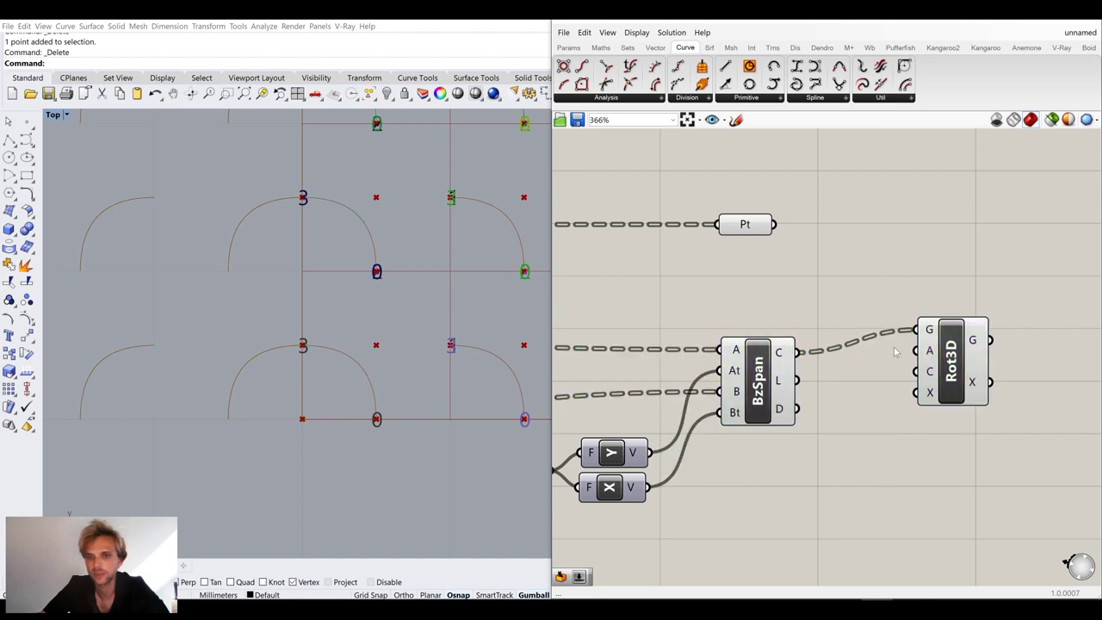
Connect the Point parameter to Rotate 3D's center input C and switch its angle input A to degrees
mouse_move(928, 379)
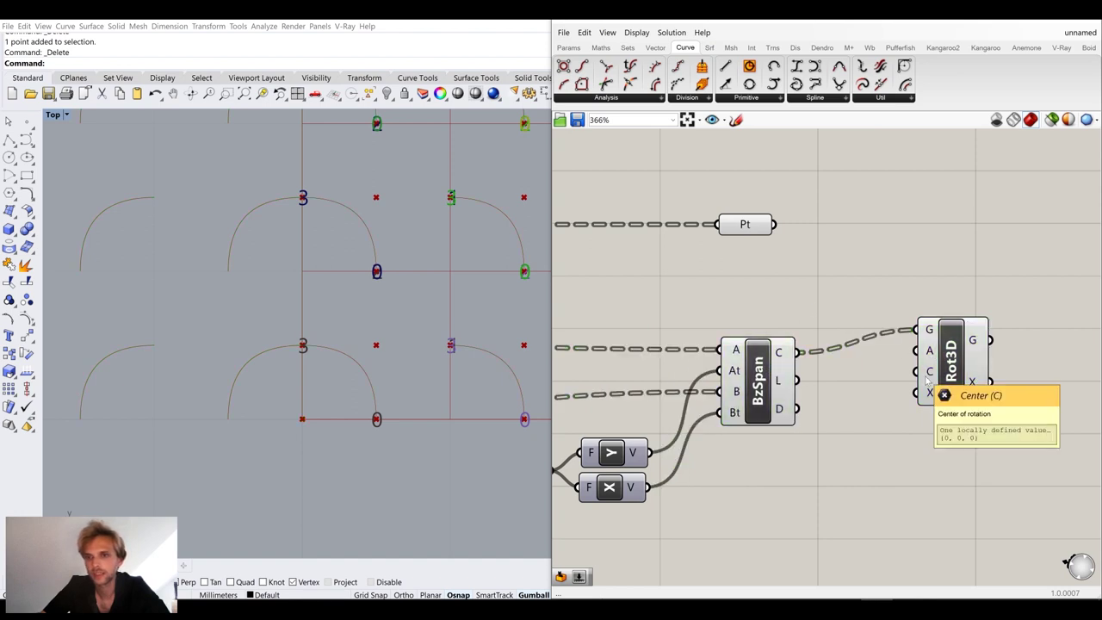
drag(776, 225, 1020, 379)
right_drag(997, 364, 955, 355)
mouse_move(942, 345)
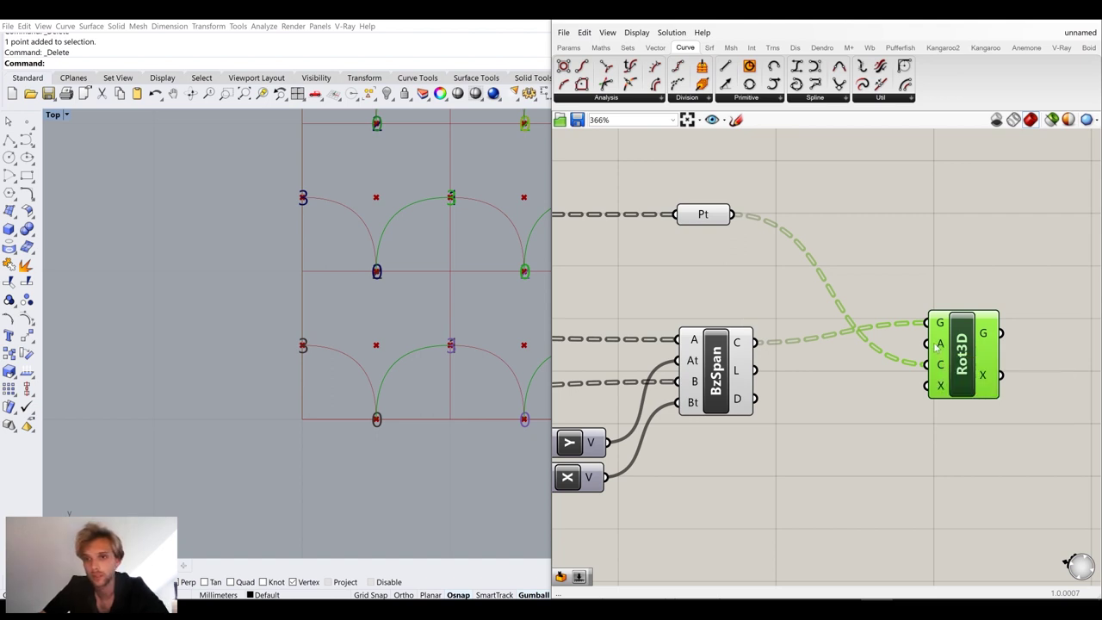
right_click(936, 347)
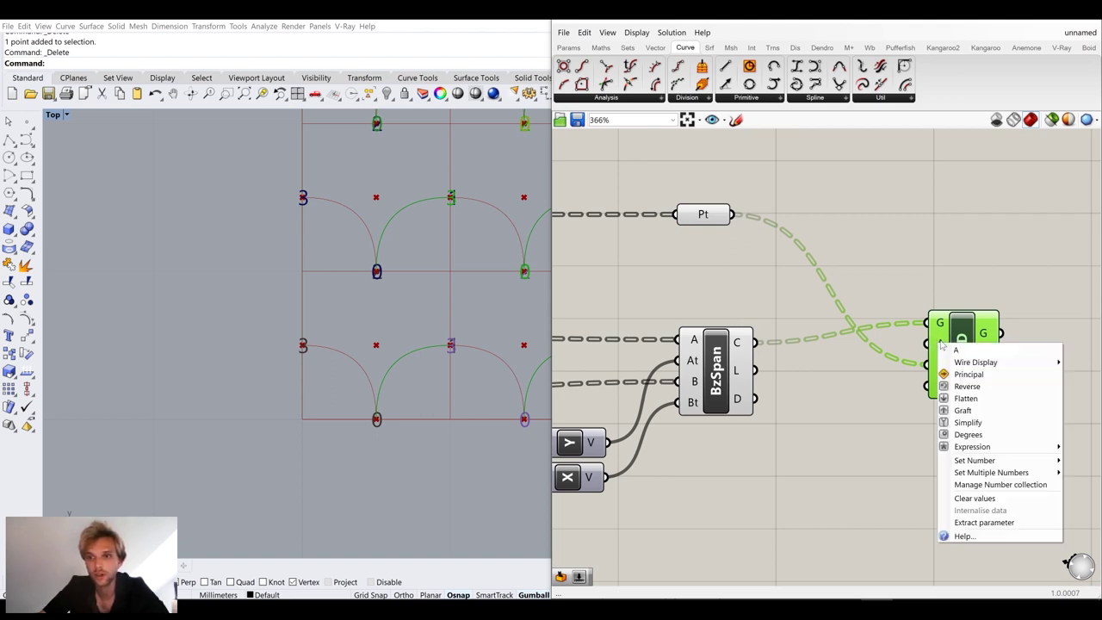
click(963, 434)
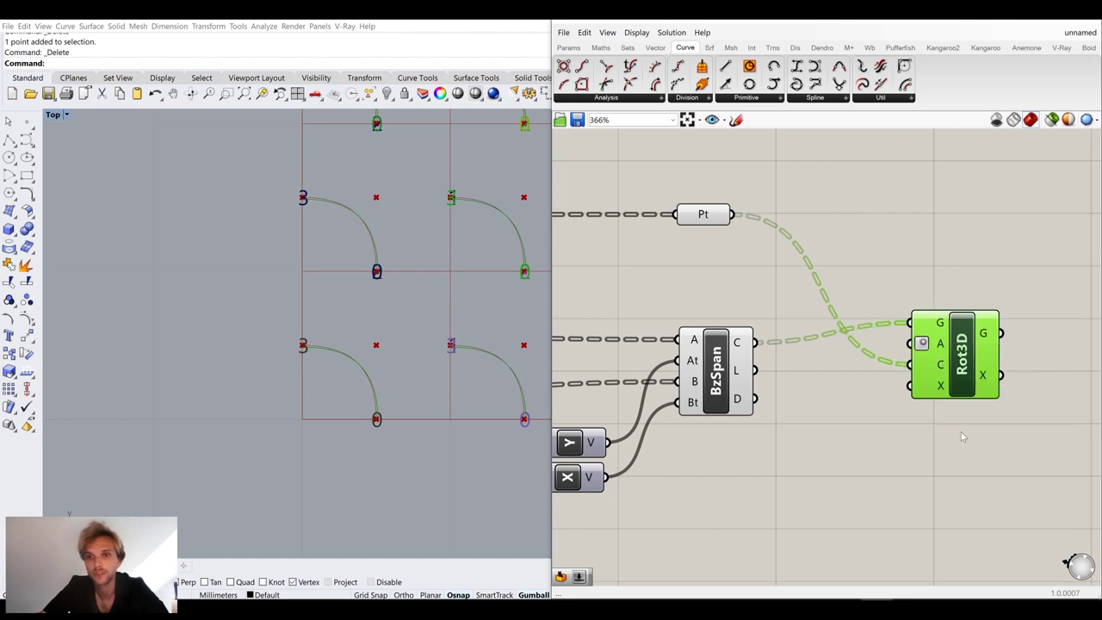
Add a number slider of 180, connect it to Rotate 3D's A input, and place it above Bezier Span
click(870, 249)
double_click(882, 249)
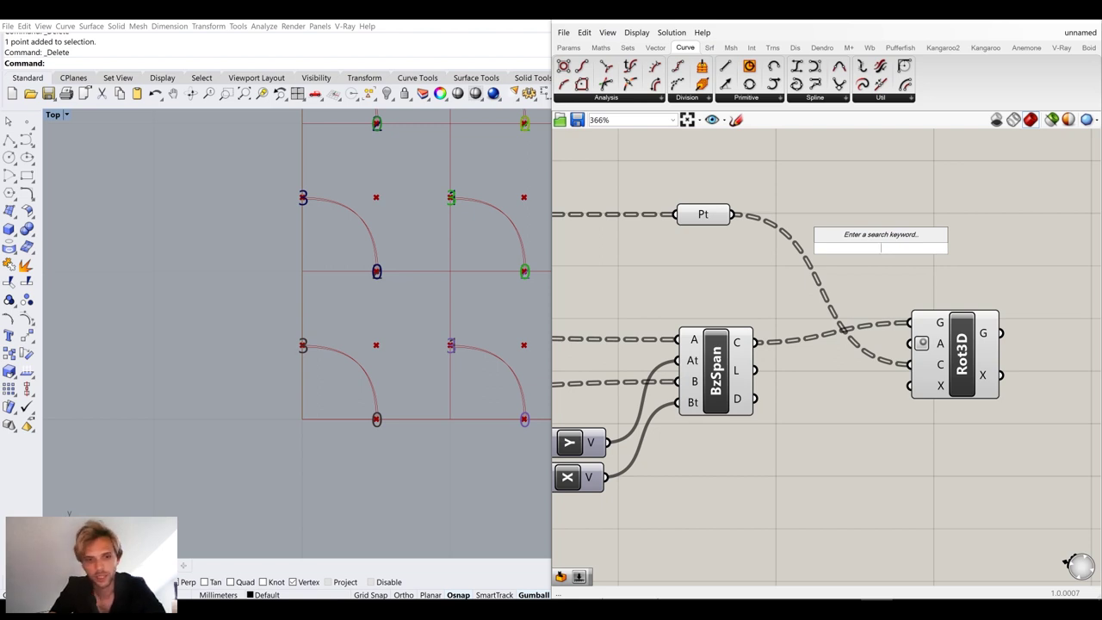
text(18)
key(Return)
drag(969, 249, 909, 344)
drag(795, 299, 790, 312)
click(884, 269)
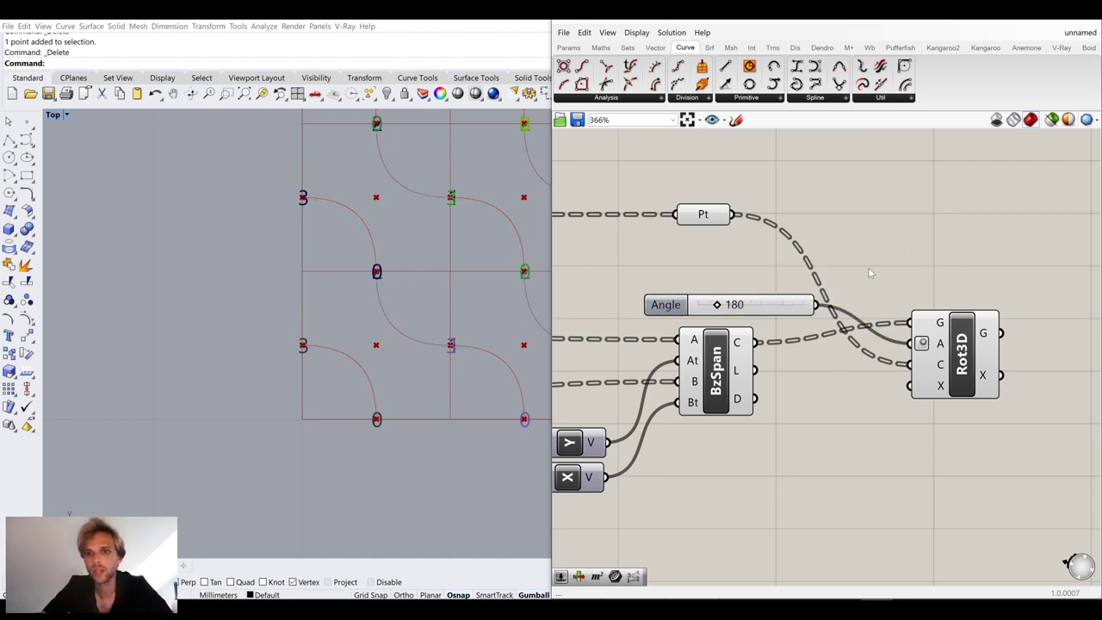
scroll(868, 267, down, 5)
scroll(819, 265, up, 4)
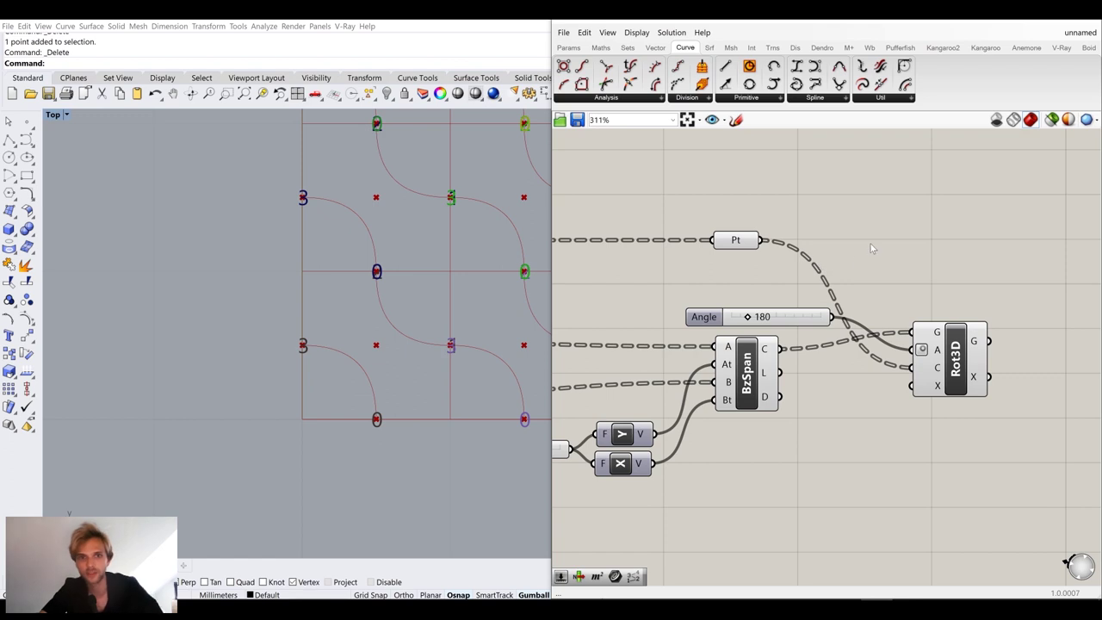
scroll(379, 291, down, 10)
right_drag(418, 261, 311, 302)
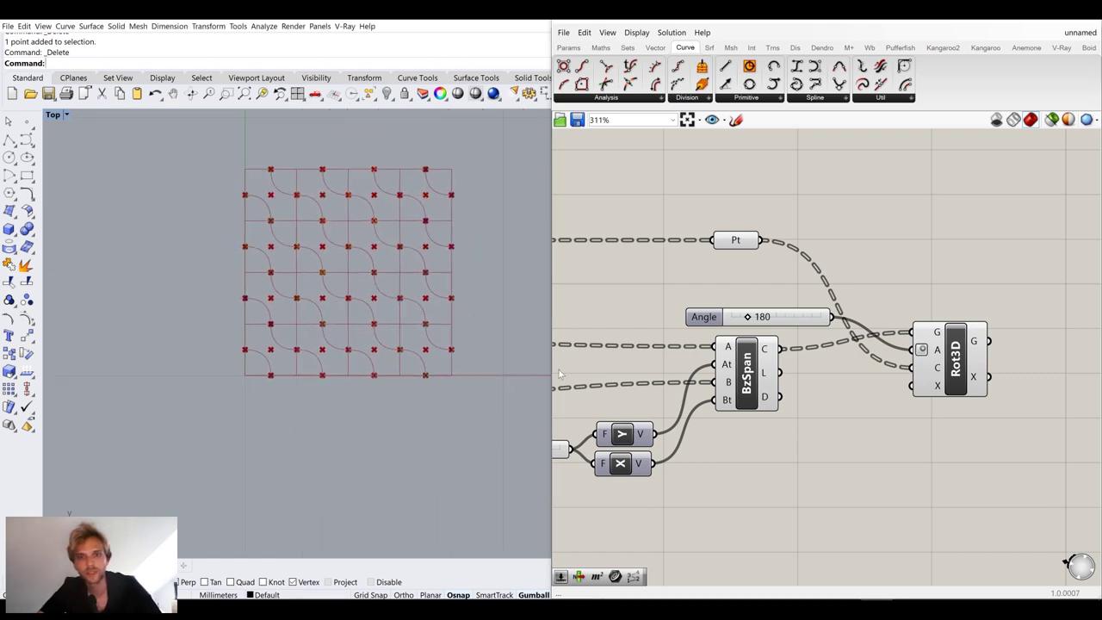
Delete the Points display component below List Item together with the 0.1 slider feeding its S input
right_drag(559, 422, 753, 348)
scroll(1040, 274, down, 3)
scroll(719, 397, up, 4)
drag(809, 470, 598, 357)
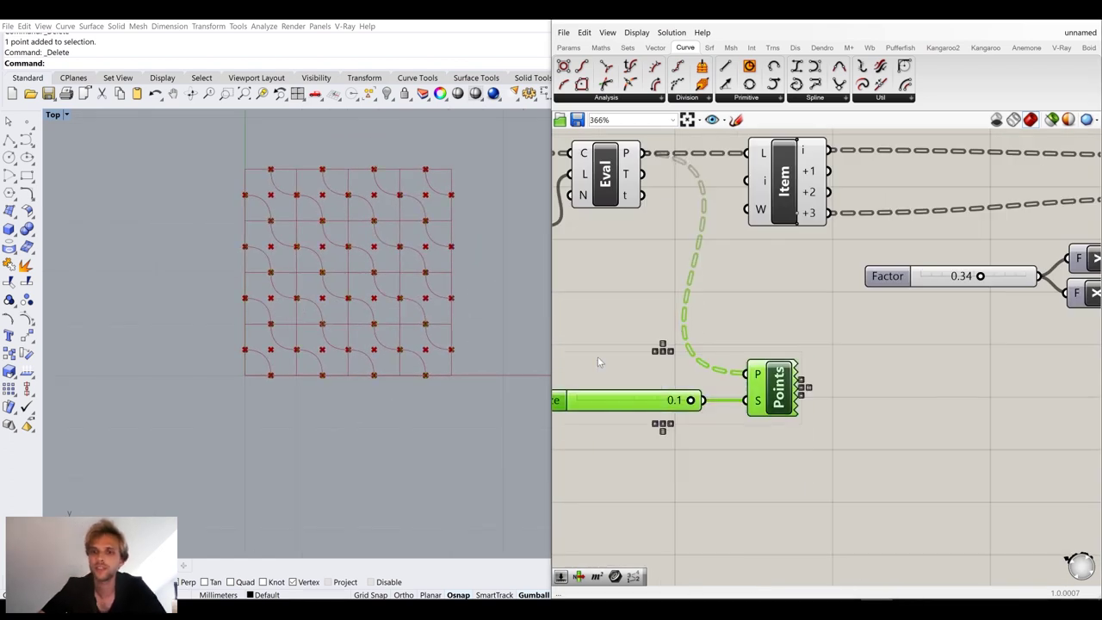
key(Delete)
scroll(824, 382, down, 4)
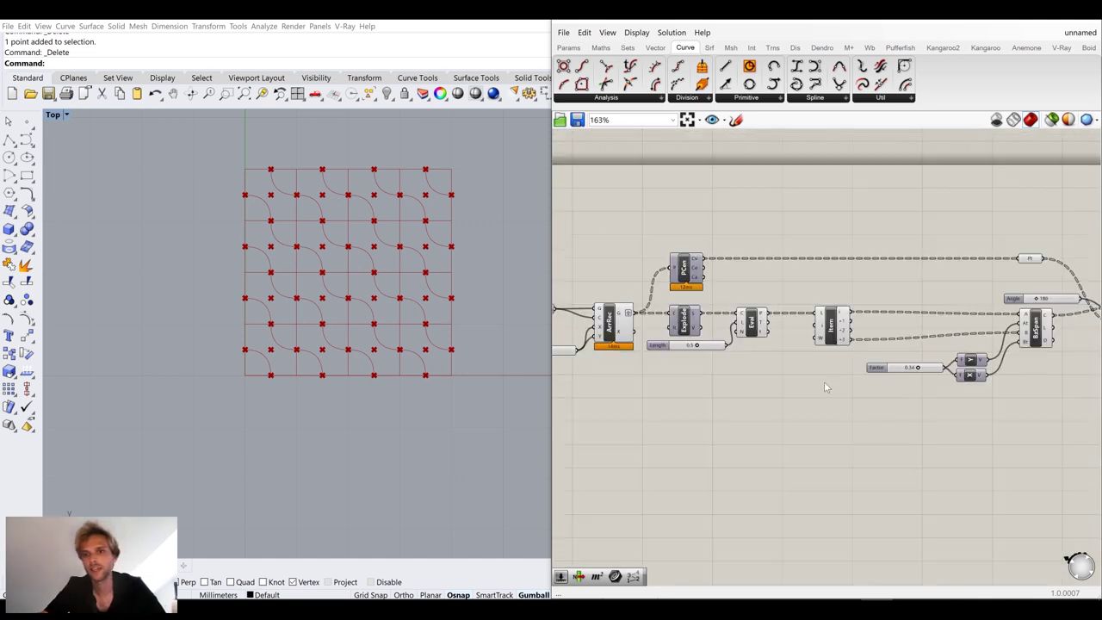
Hide the previews of the components from the rectangular array through List Item, and of the Point parameter
drag(843, 388, 595, 259)
middle_click(596, 280)
click(608, 266)
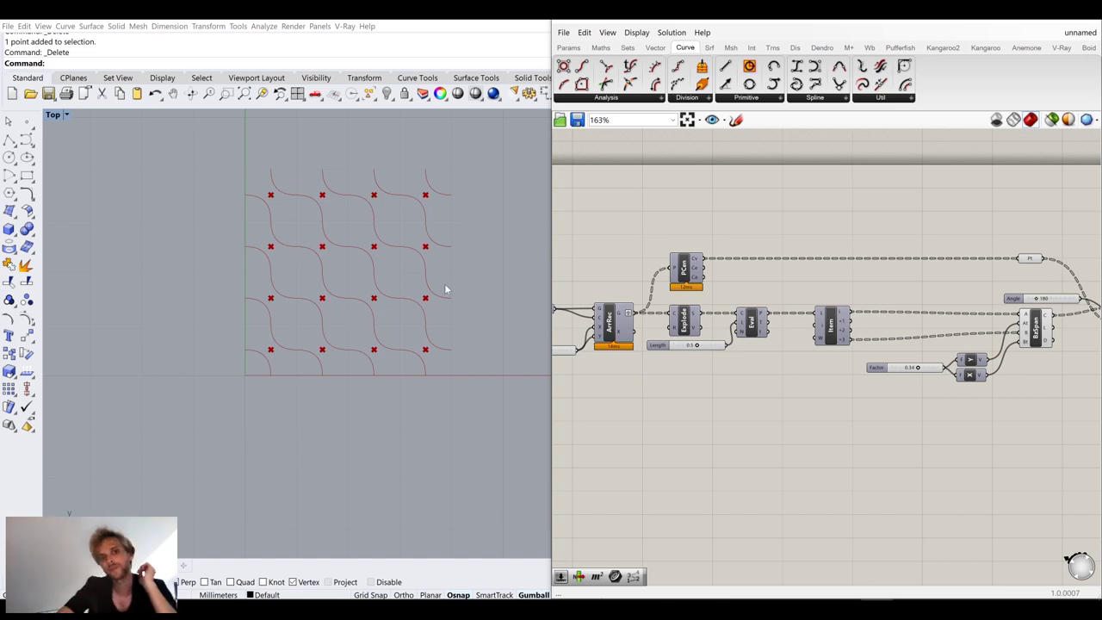
scroll(1016, 267, up, 4)
click(899, 292)
middle_click(900, 293)
click(942, 256)
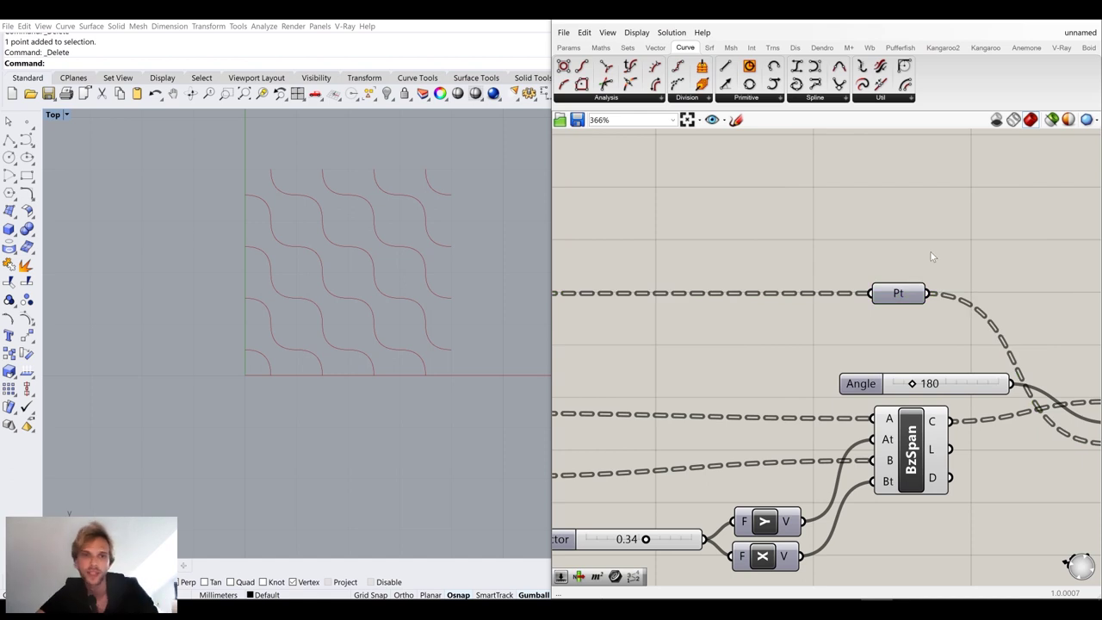
scroll(819, 312, down, 2)
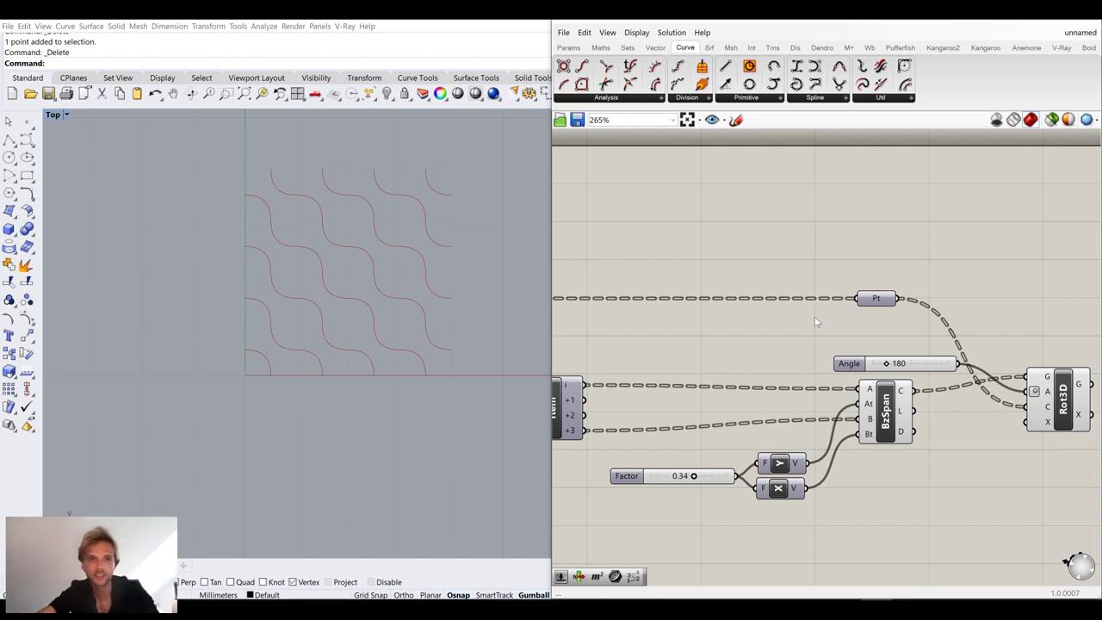
Set the Factor slider that drives Bezier Span's tangent vectors to 0.35
right_drag(897, 344, 708, 315)
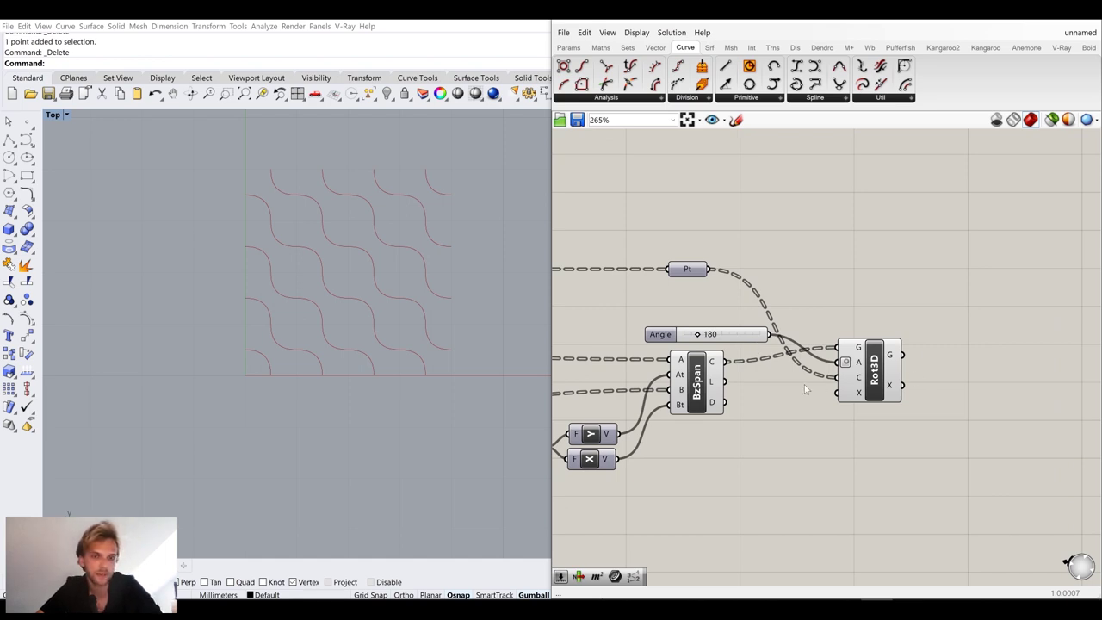
scroll(775, 431, down, 2)
scroll(771, 439, up, 4)
right_drag(752, 368, 817, 369)
scroll(814, 326, down, 2)
drag(814, 326, 784, 332)
scroll(789, 365, down, 5)
right_drag(1039, 340, 752, 397)
scroll(823, 357, up, 2)
click(829, 356)
click(968, 388)
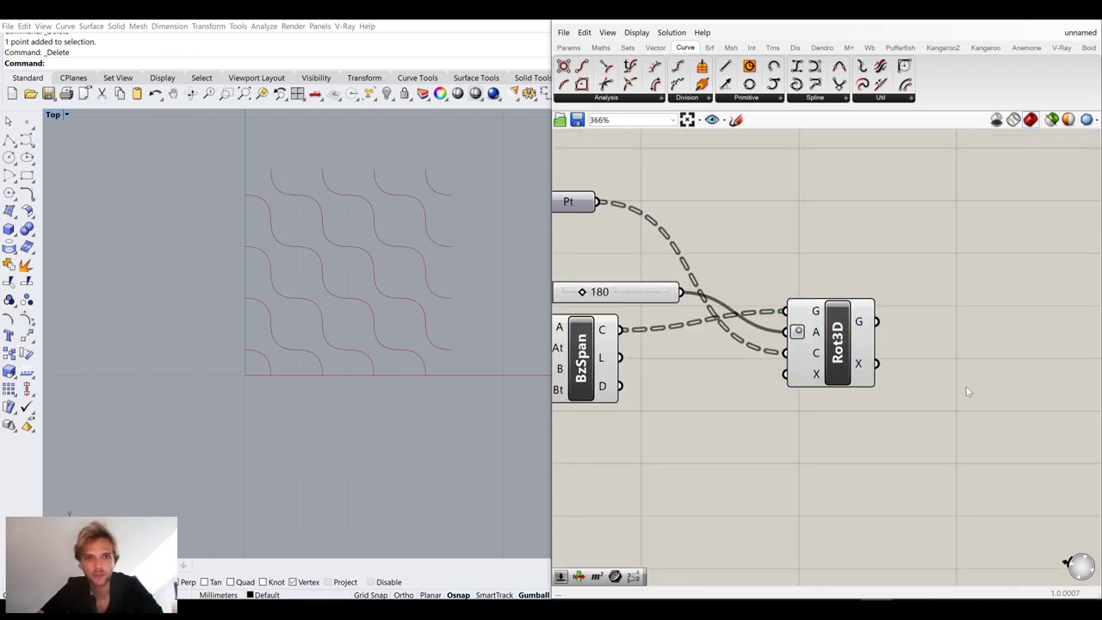
Rearrange Rotate 3D, Bezier Span and the Angle slider so the slider lines up with Rotate 3D's A input
right_drag(908, 382, 943, 353)
scroll(931, 404, down, 1)
drag(877, 338, 855, 289)
drag(668, 363, 687, 375)
drag(854, 302, 863, 340)
drag(717, 295, 702, 312)
drag(871, 328, 872, 322)
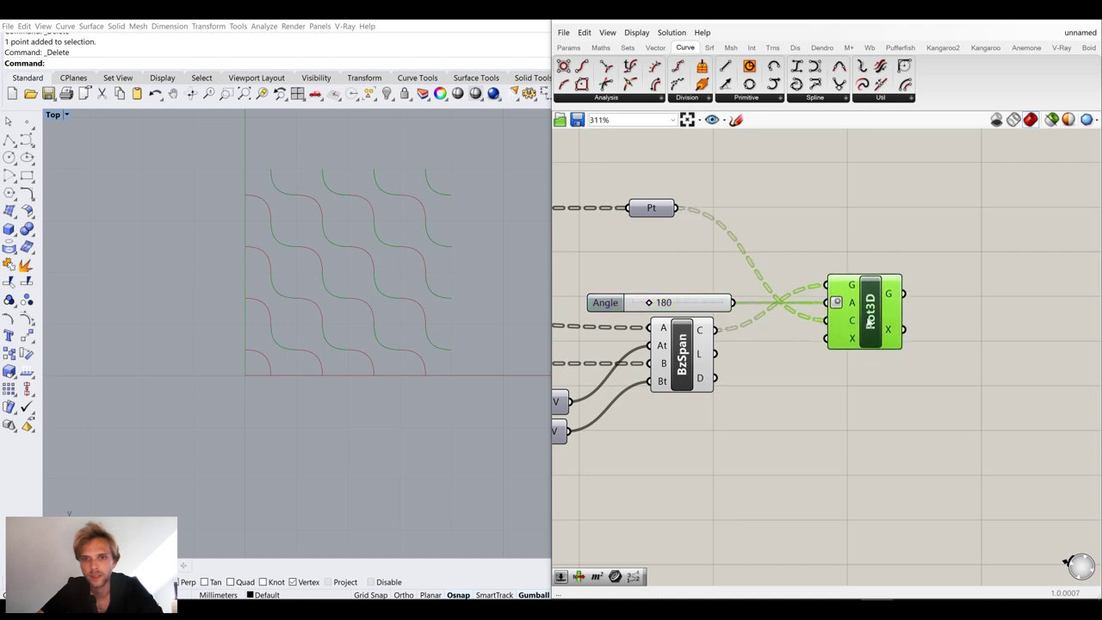
click(886, 398)
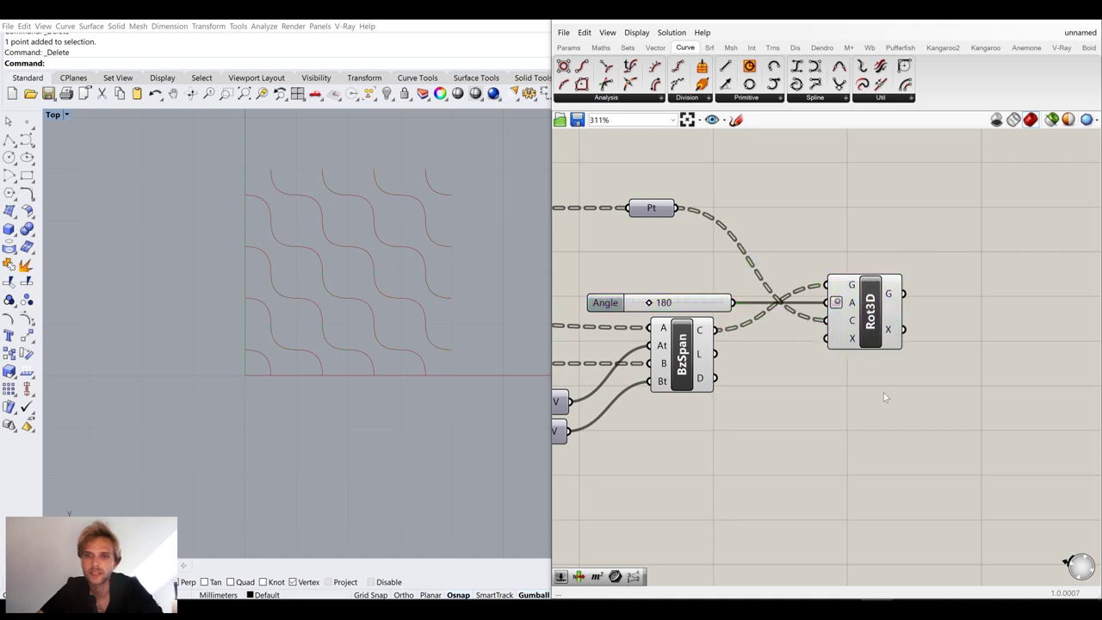
Compare the curves of Bezier Span and Rotate 3D in the viewport by selecting each component in turn
click(687, 342)
scroll(300, 301, up, 5)
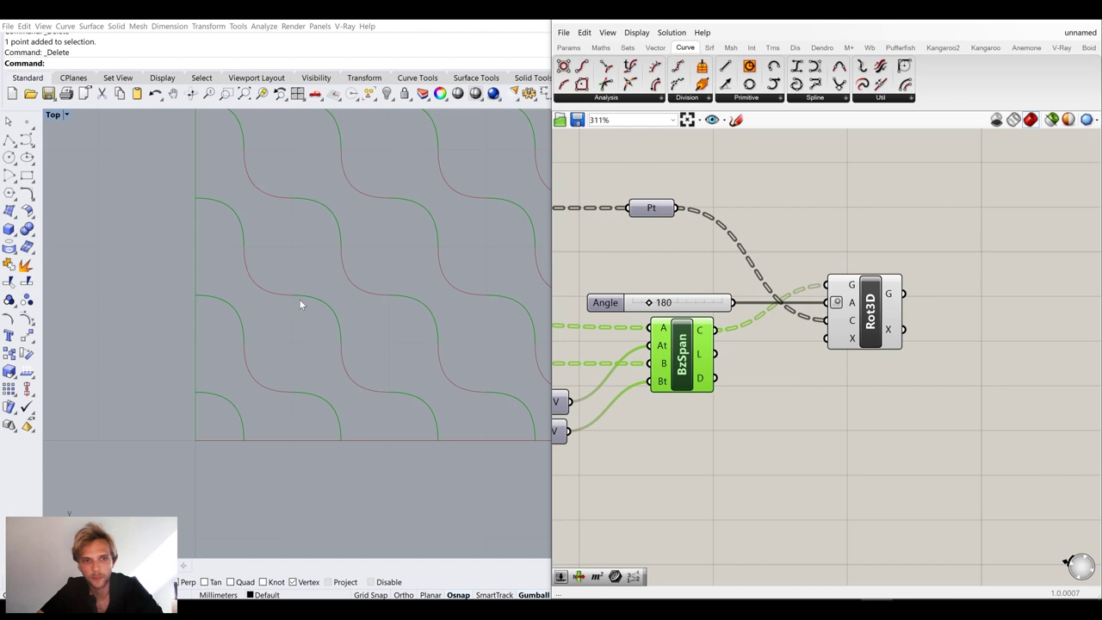
click(881, 323)
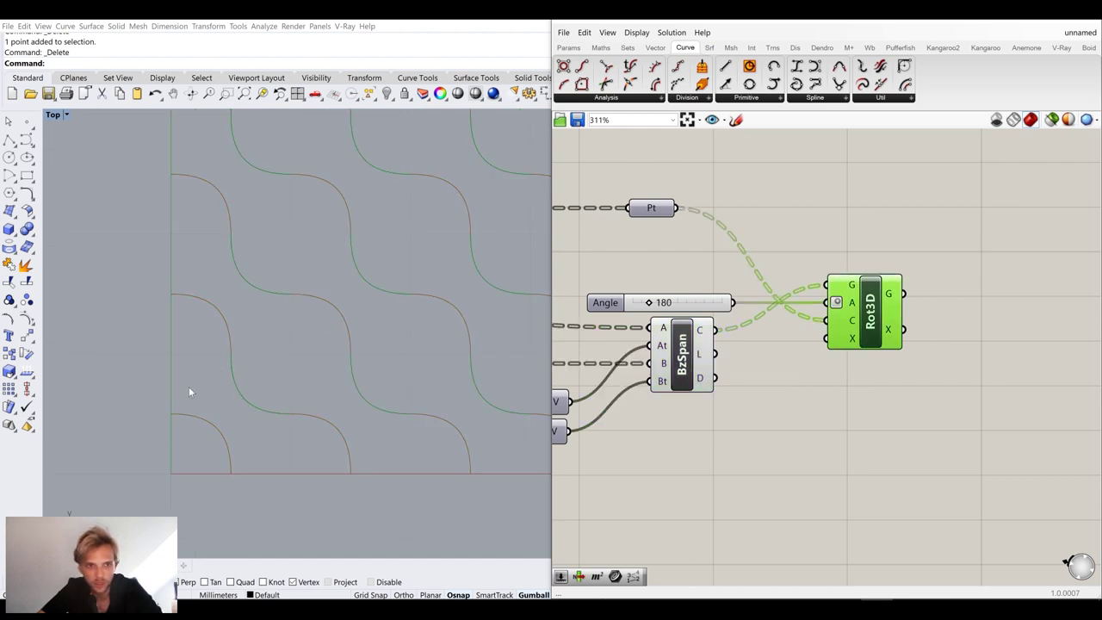
click(893, 386)
Add a Merge component beside Rotate 3D, connecting Rotate 3D's G output to D1 and Bezier Span's C output to D2
right_drag(952, 416, 932, 369)
double_click(937, 380)
text(merge)
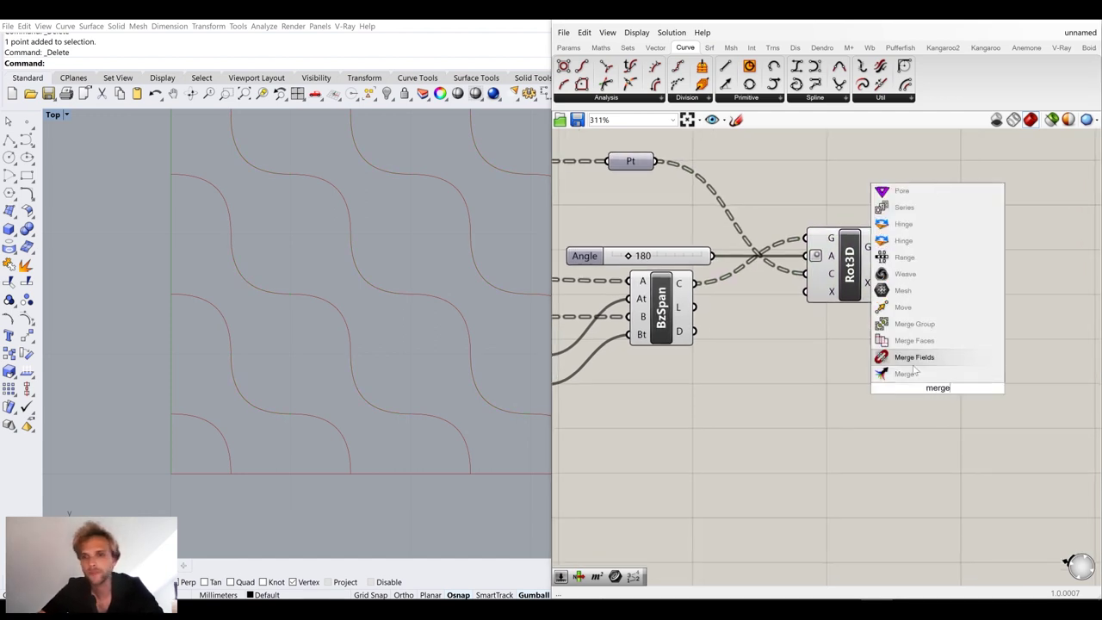
key(Return)
drag(924, 386, 940, 301)
drag(884, 248, 919, 293)
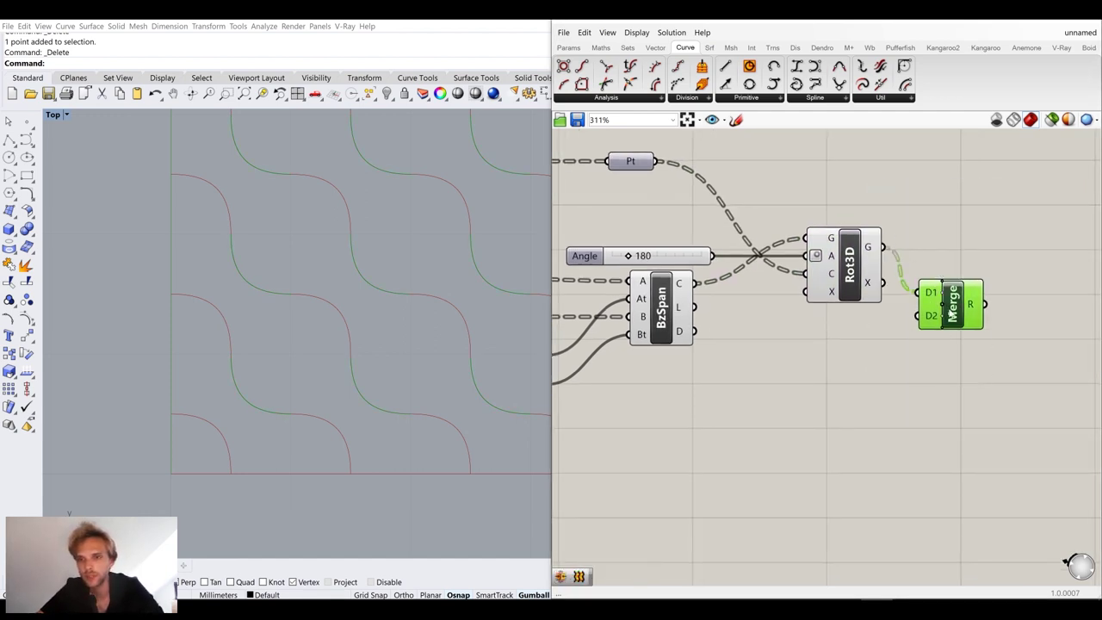
drag(696, 283, 995, 297)
Tidy the positions of Rotate 3D, Bezier Span and Merge, and remove Merge's empty D3 input
drag(867, 287, 863, 265)
drag(662, 310, 664, 322)
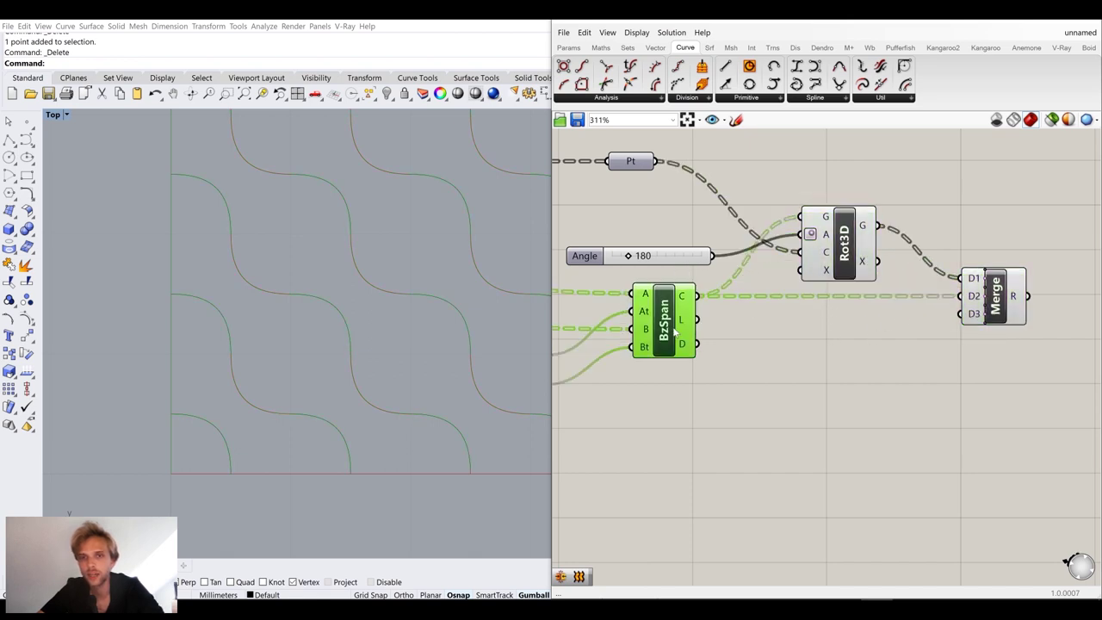
click(1006, 297)
scroll(1007, 310, up, 3)
click(970, 319)
drag(1009, 317, 993, 298)
click(976, 365)
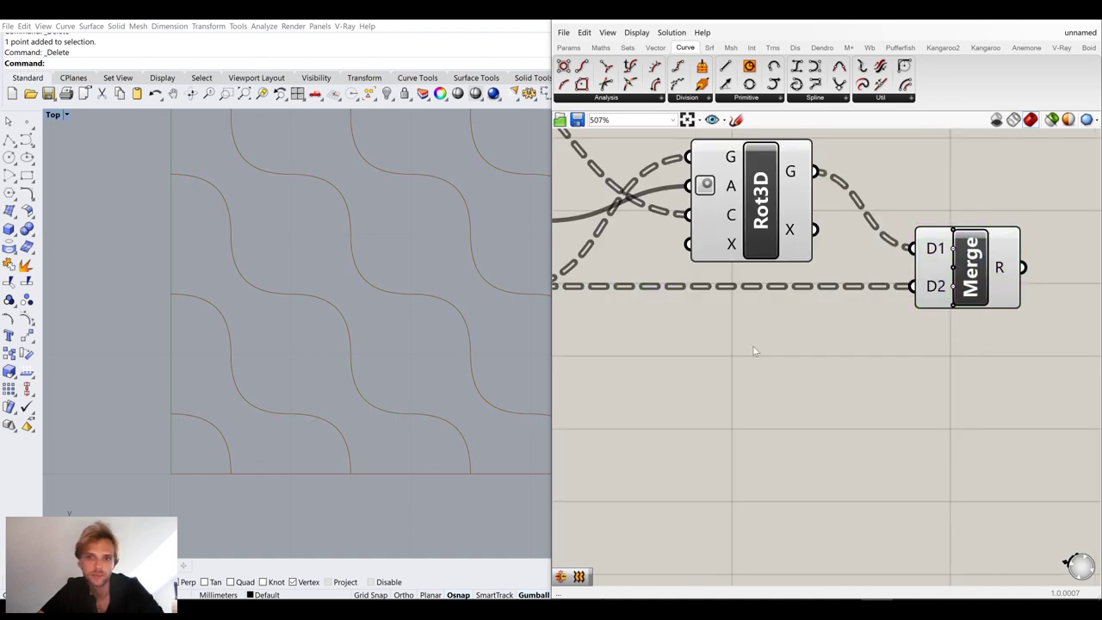
Hide the previews of Bezier Span and Rotate 3D so only the merged curves are displayed
scroll(754, 350, down, 4)
drag(867, 399, 680, 208)
middle_click(828, 273)
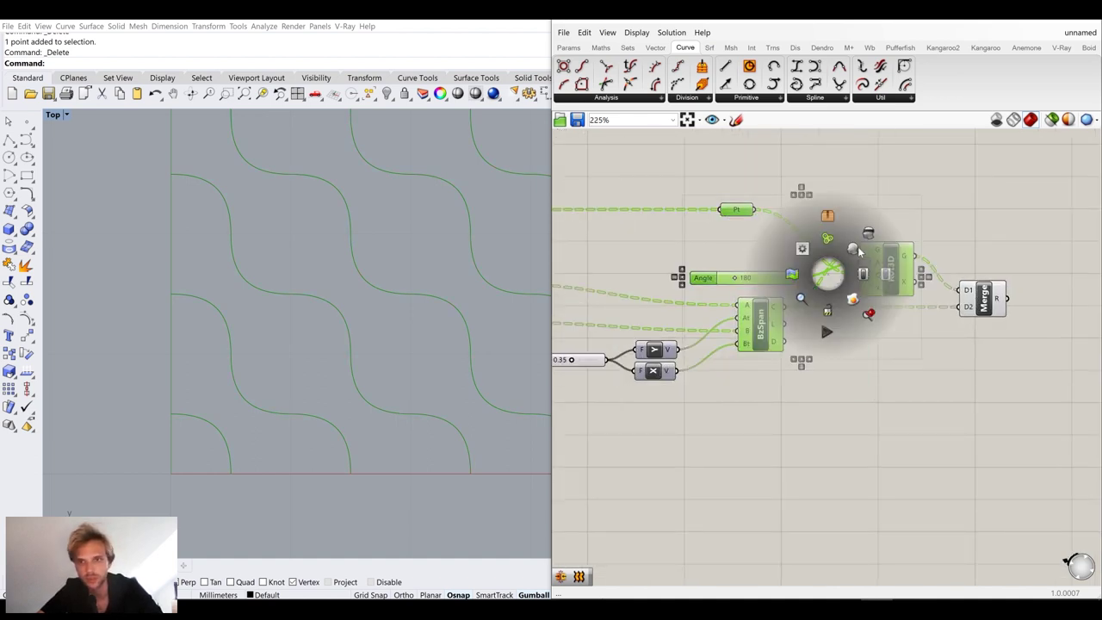
click(869, 233)
click(913, 215)
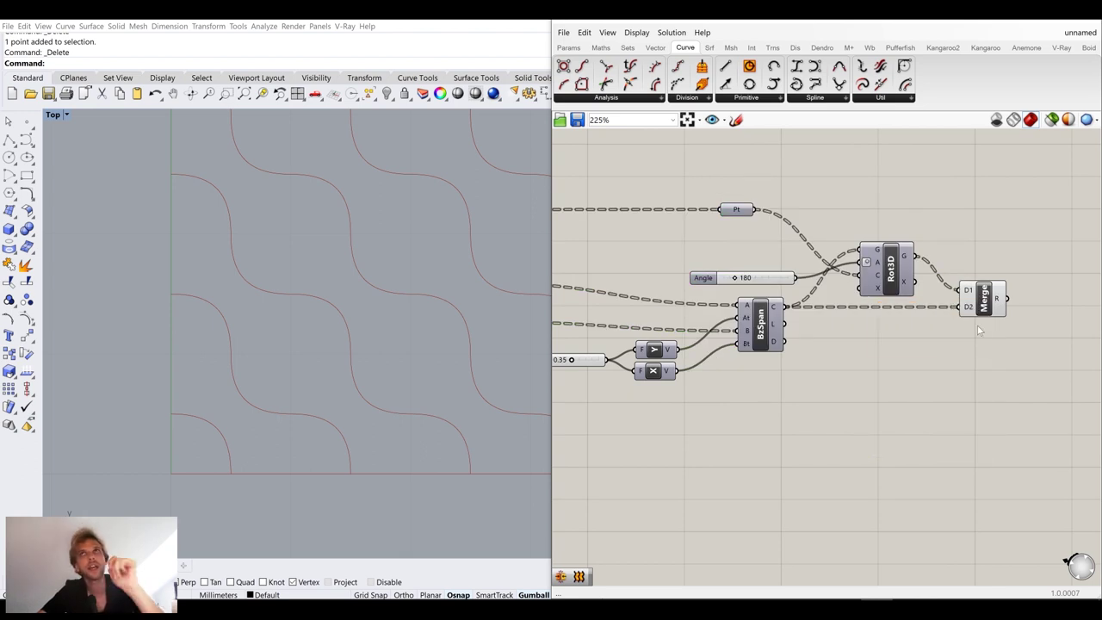
Add a second Rotate 3D component beside Merge and connect Merge's R output to its G input
right_drag(978, 326, 875, 360)
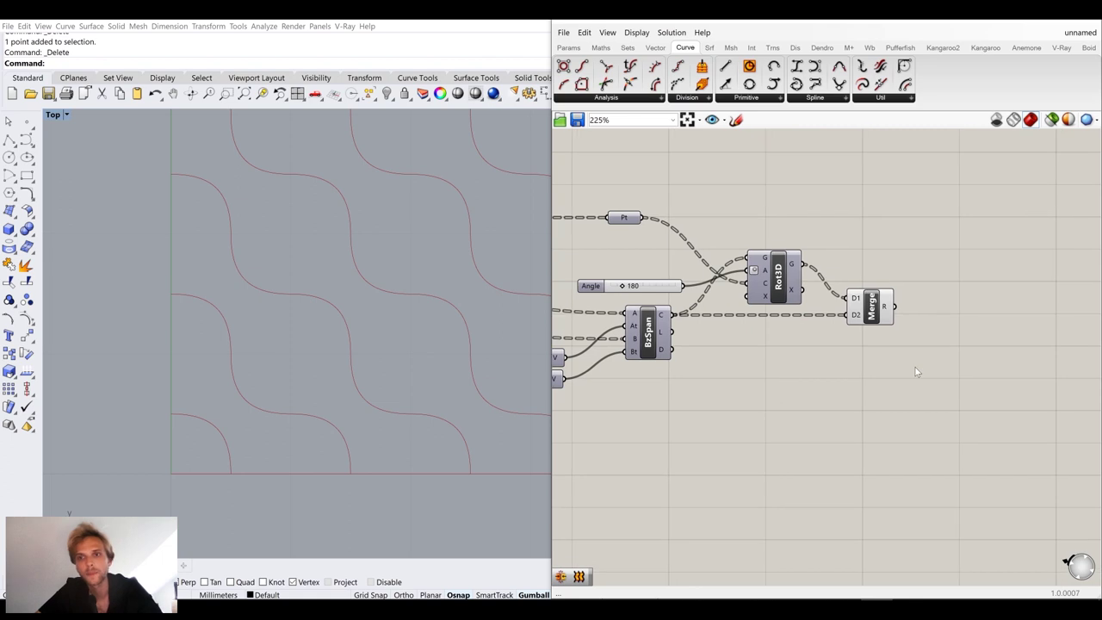
double_click(916, 368)
text(rota)
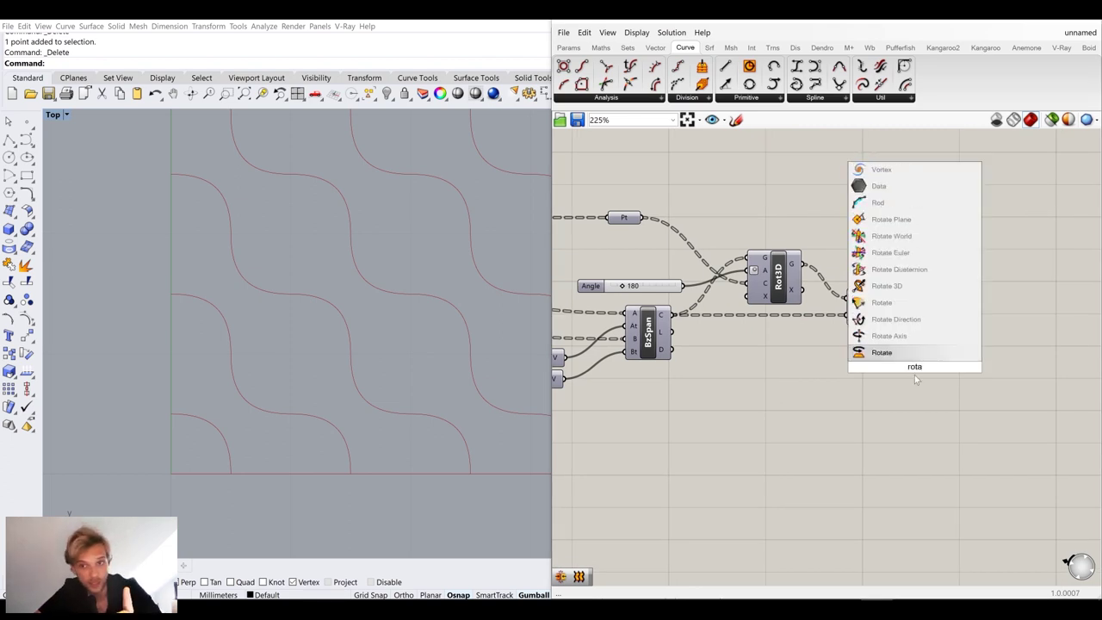
click(896, 285)
drag(913, 358, 945, 326)
scroll(945, 326, up, 3)
drag(877, 316, 970, 341)
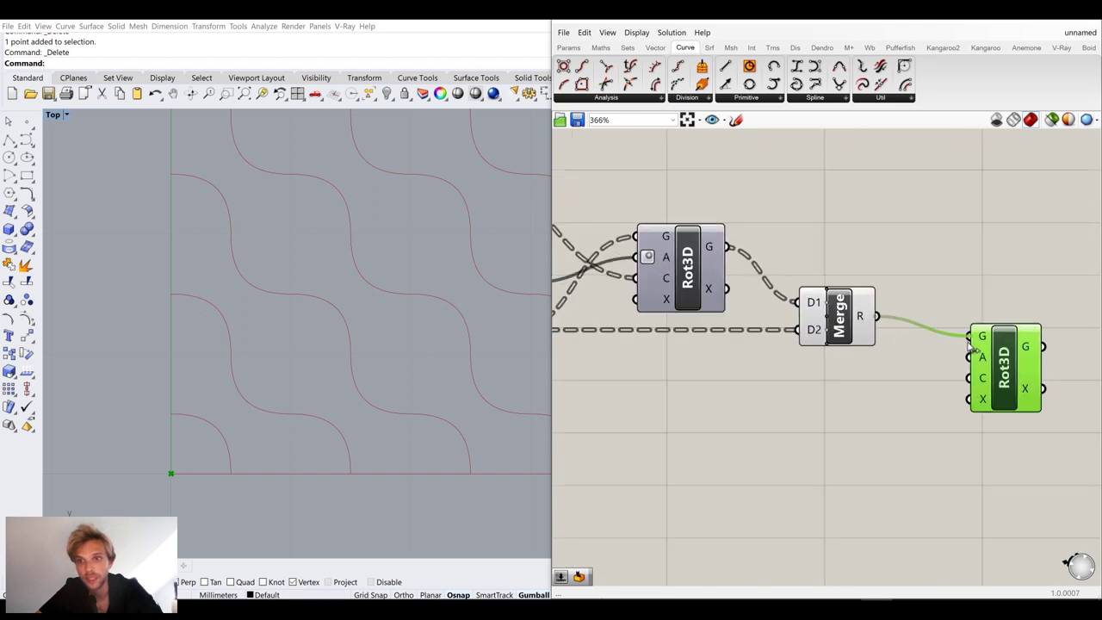
drag(1002, 376, 1037, 354)
click(962, 257)
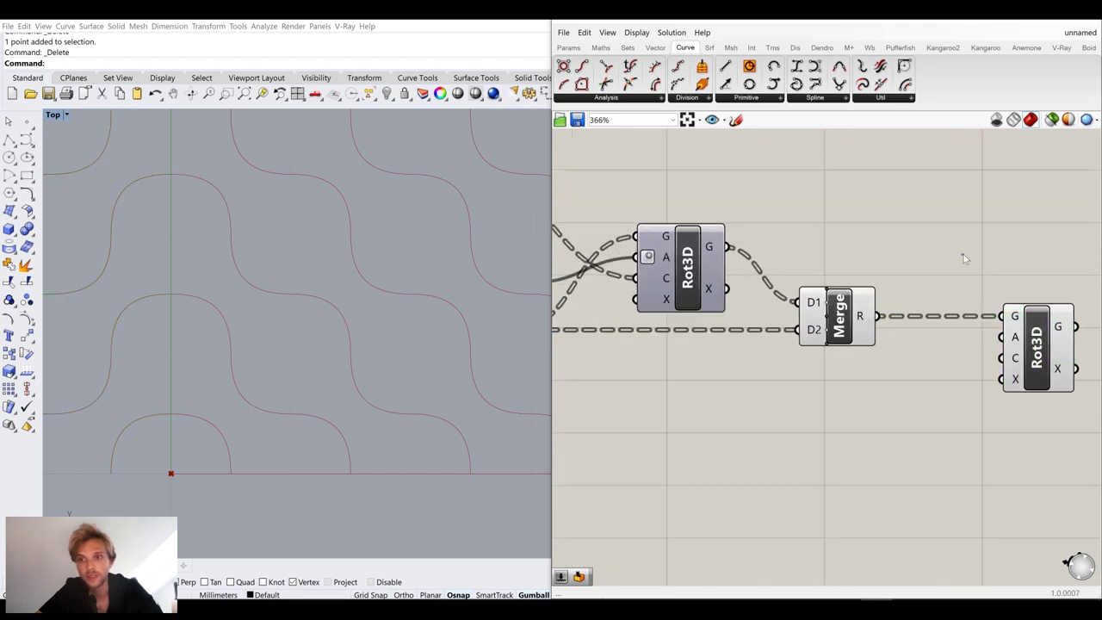
Add a second Point parameter fed by the first one and connect it to the second Rotate 3D's center input C
scroll(922, 263, down, 3)
drag(668, 278, 658, 261)
drag(626, 207, 634, 200)
middle_click(634, 200)
click(660, 175)
key(space)
click(659, 174)
drag(652, 201, 829, 215)
double_click(828, 214)
text(point)
key(Return)
drag(809, 218, 972, 321)
click(952, 212)
Hide the previews of the Merge component and the second Point parameter
drag(885, 345, 854, 193)
middle_click(855, 194)
click(891, 152)
click(964, 192)
Move the second Rotate 3D farther from Merge and switch its angle input A to degrees
scroll(684, 269, down, 5)
right_drag(820, 305, 911, 310)
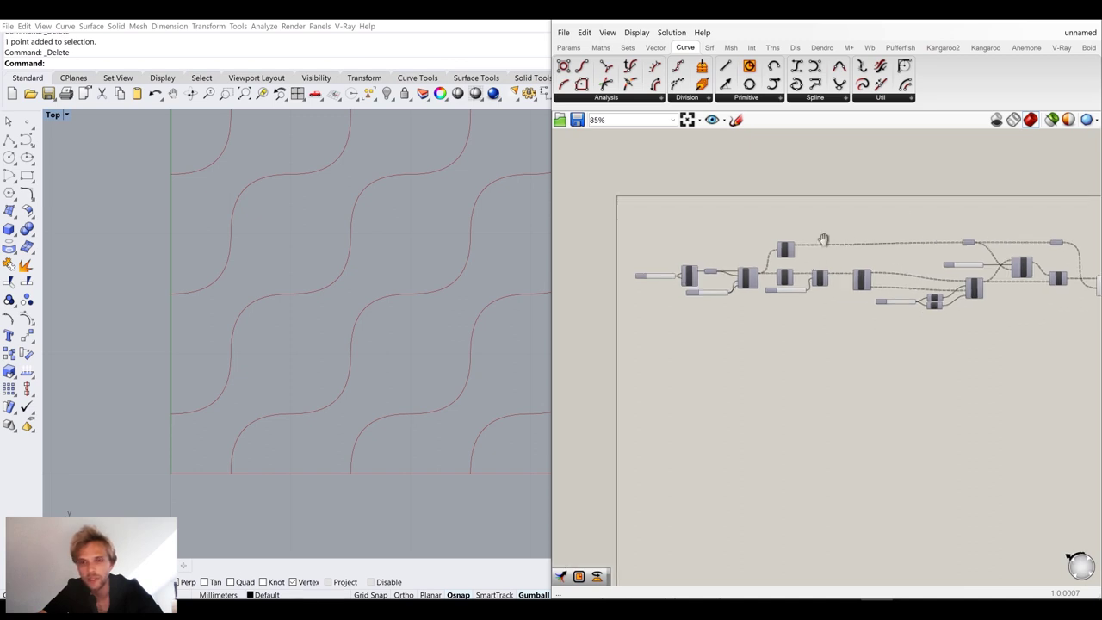
right_drag(824, 239, 685, 228)
scroll(955, 269, up, 6)
drag(972, 282, 995, 284)
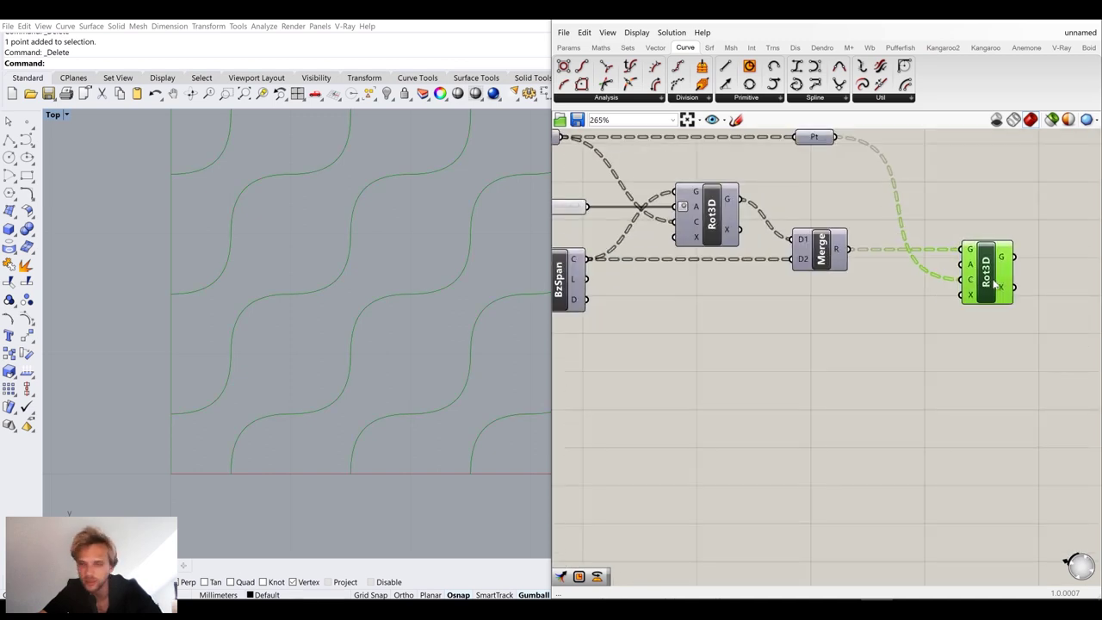
click(943, 328)
scroll(888, 312, up, 1)
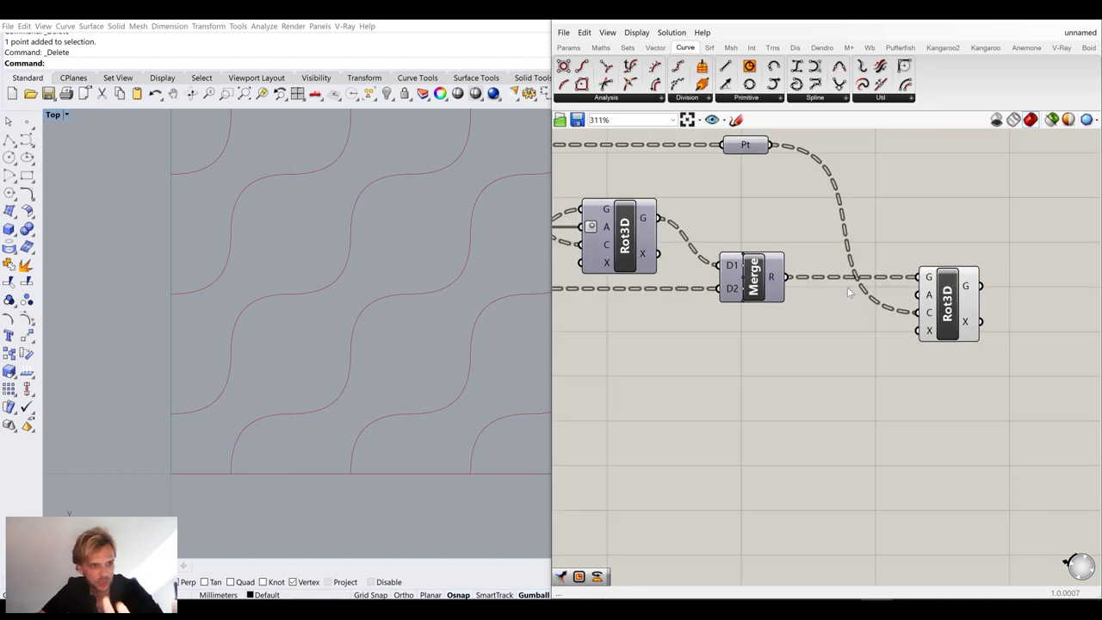
scroll(925, 299, up, 1)
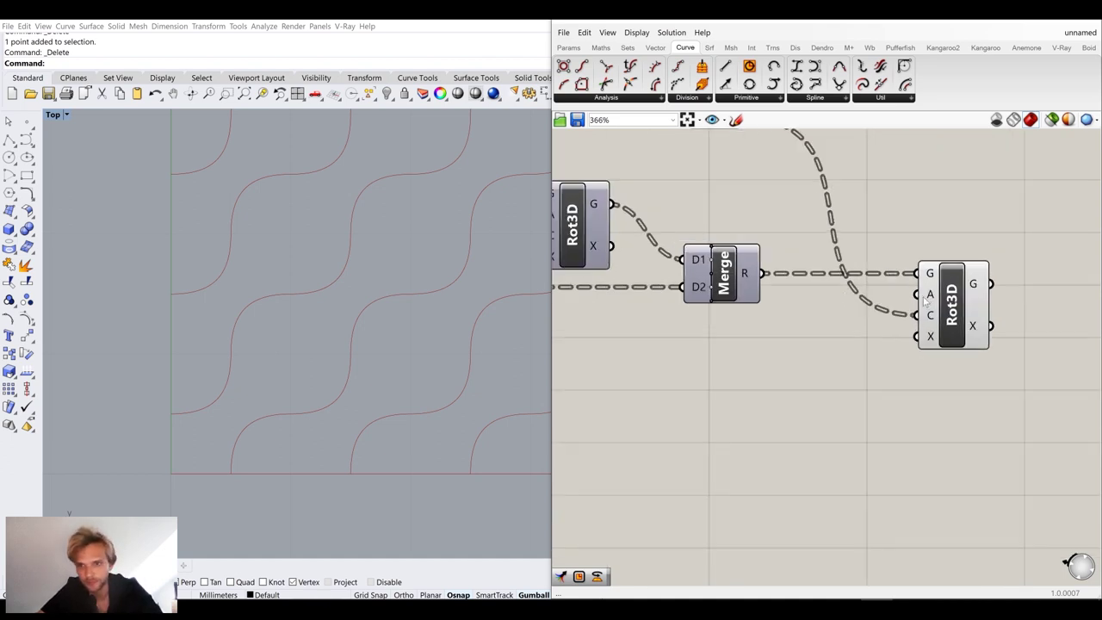
scroll(927, 299, up, 1)
right_click(930, 297)
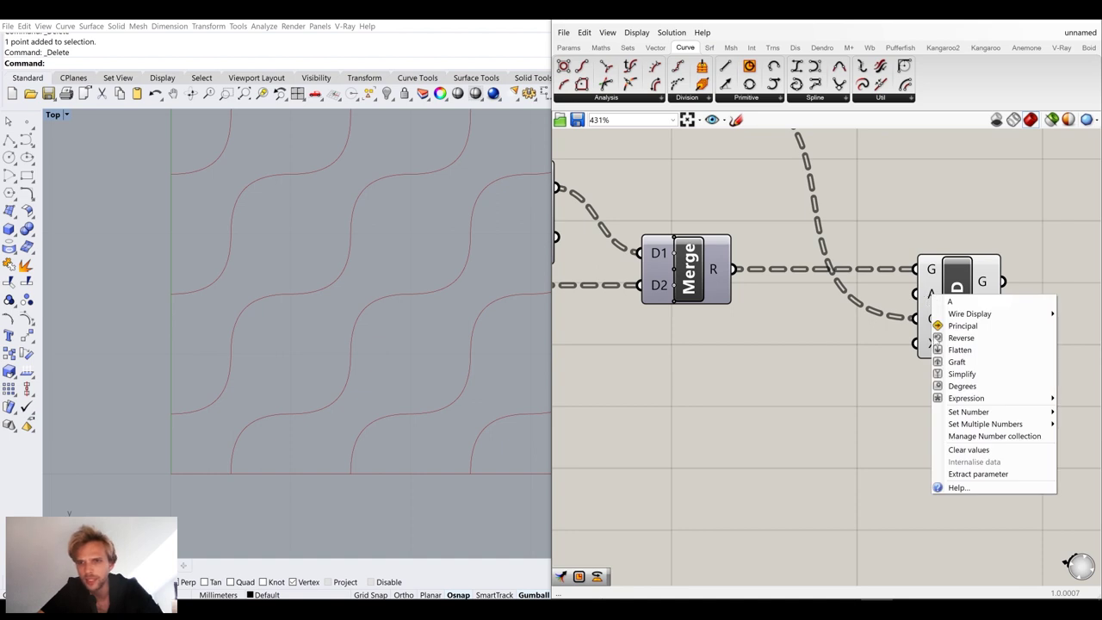
click(955, 387)
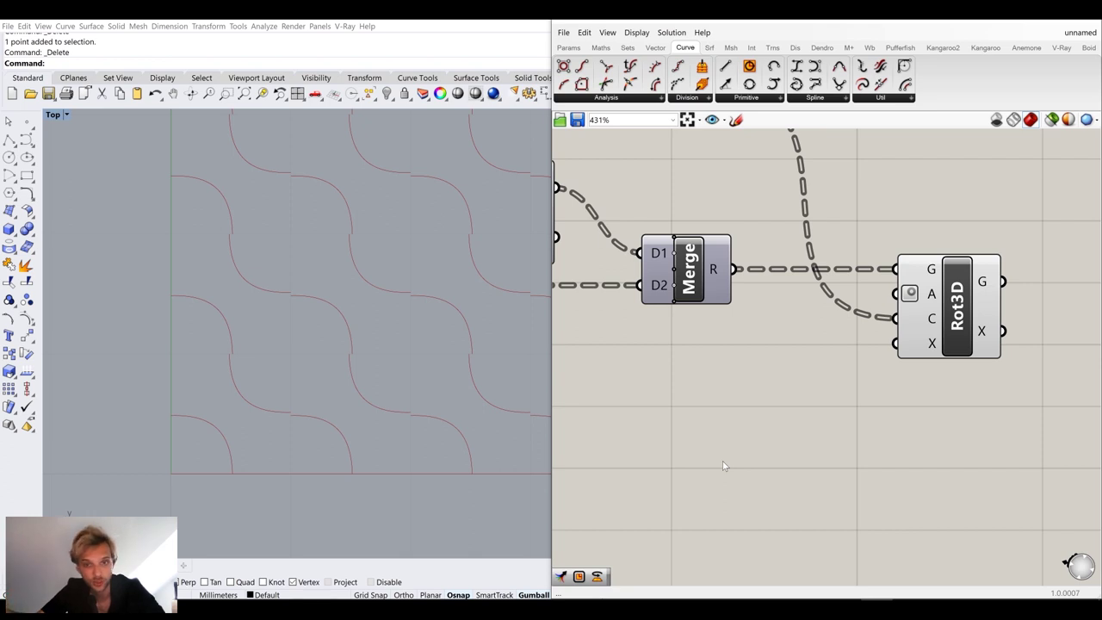
Widen the gap between Merge and the second Rotate 3D and add a Random component below Merge
scroll(914, 418, down, 2)
drag(851, 317, 939, 323)
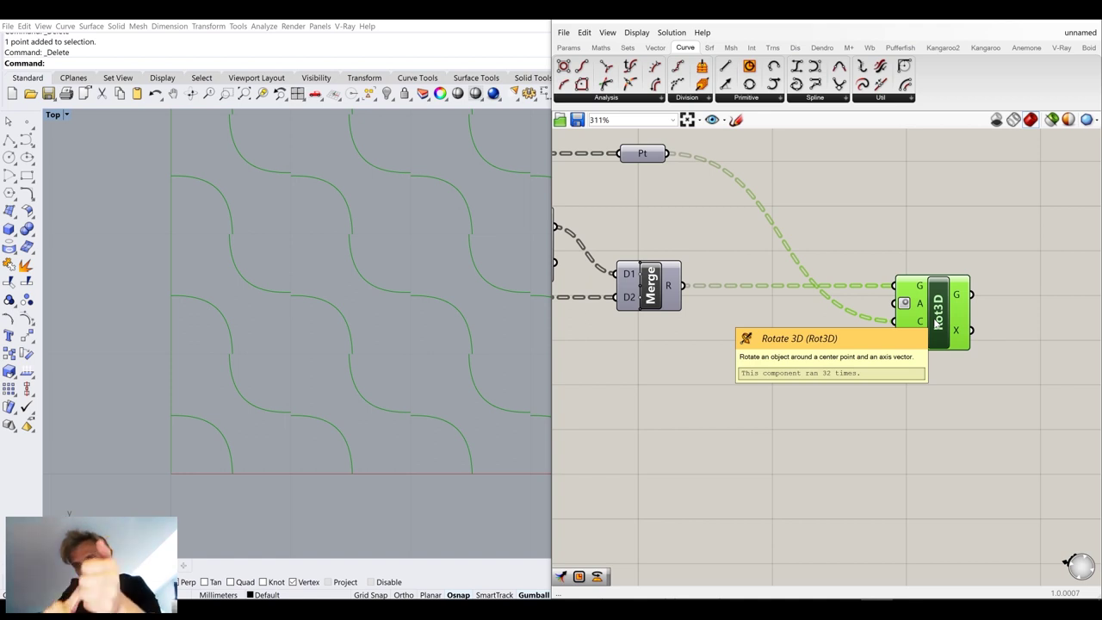
click(757, 385)
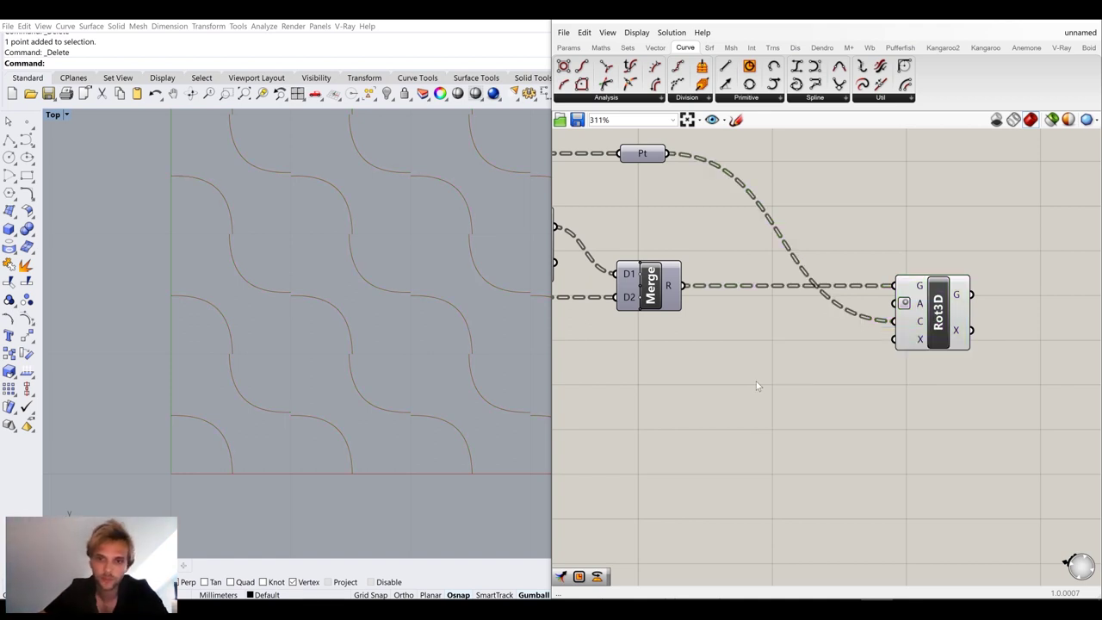
double_click(757, 384)
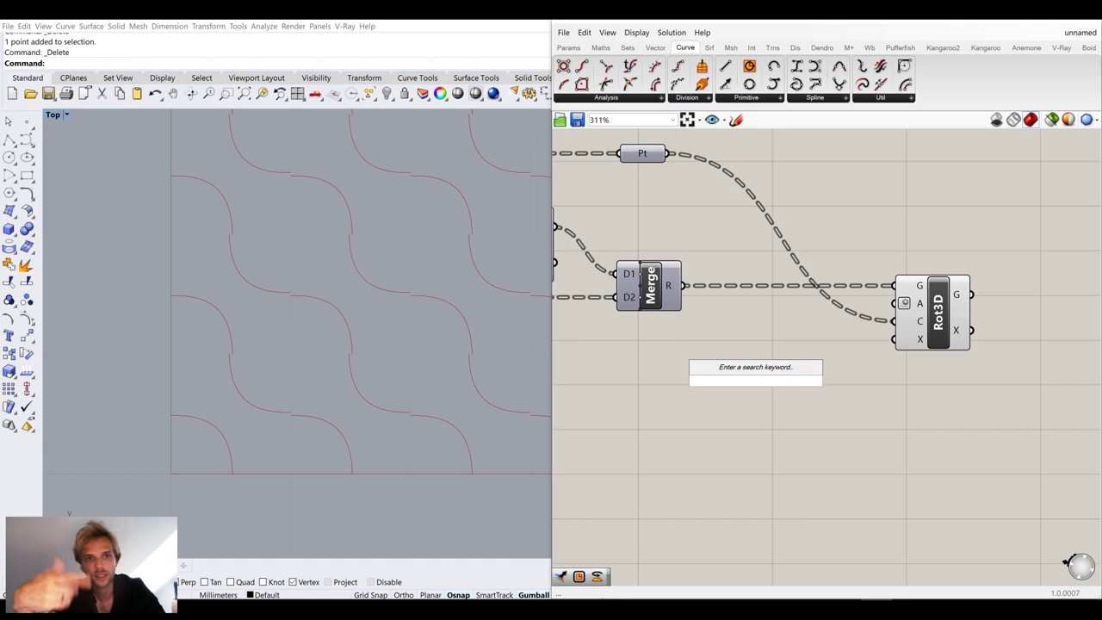
text(random)
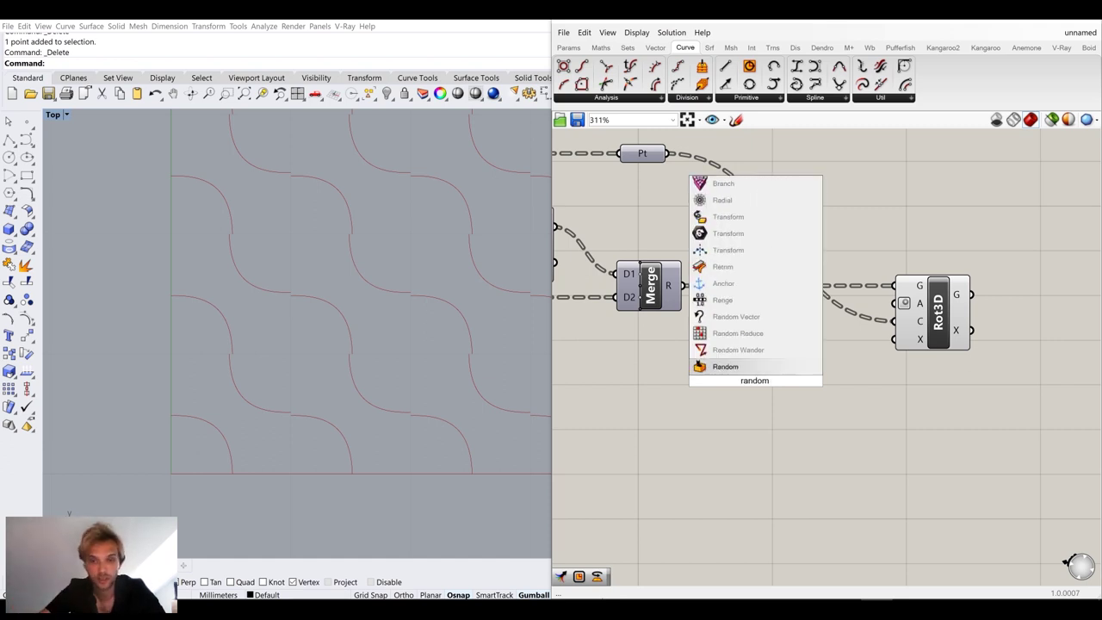
click(721, 367)
drag(758, 379, 726, 394)
scroll(806, 372, up, 3)
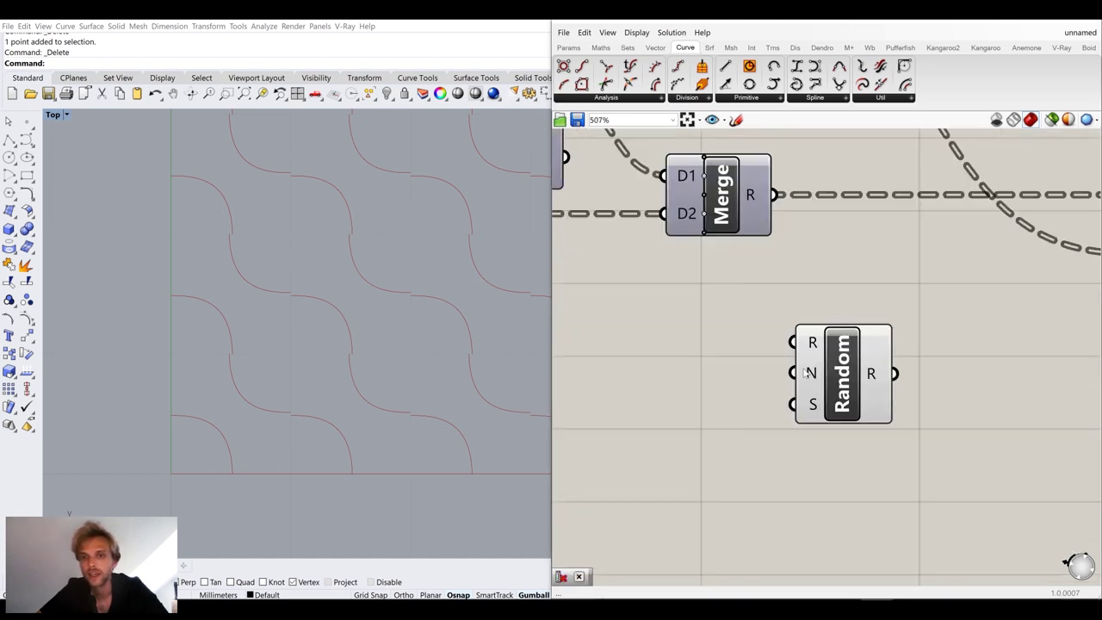
Add a panel containing "0 to 3" beside the Random component
mouse_move(814, 349)
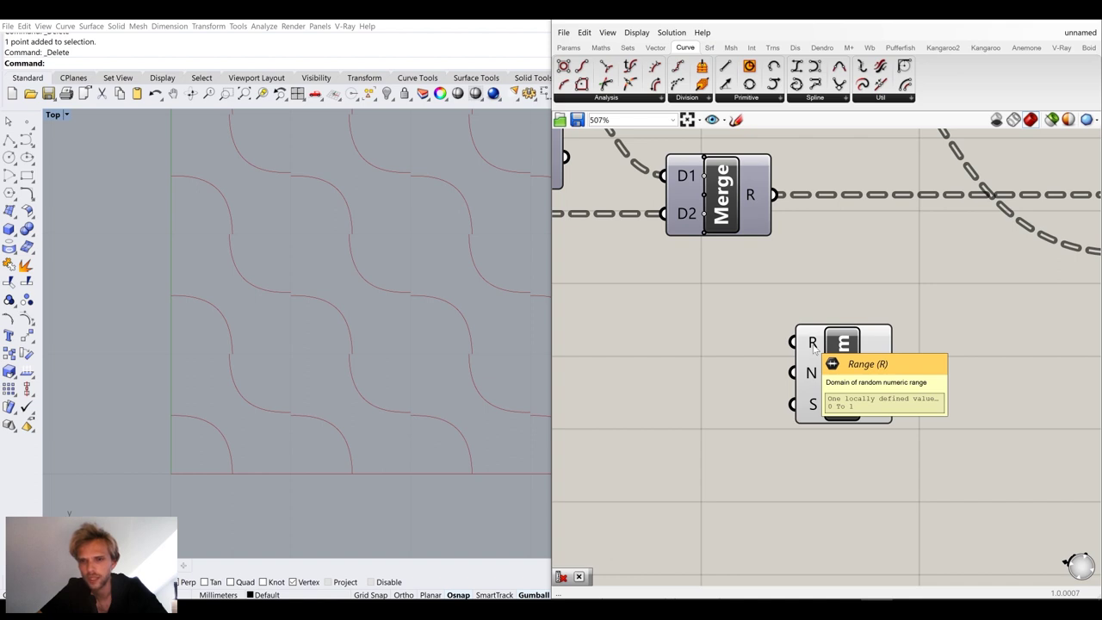
right_drag(755, 357, 775, 360)
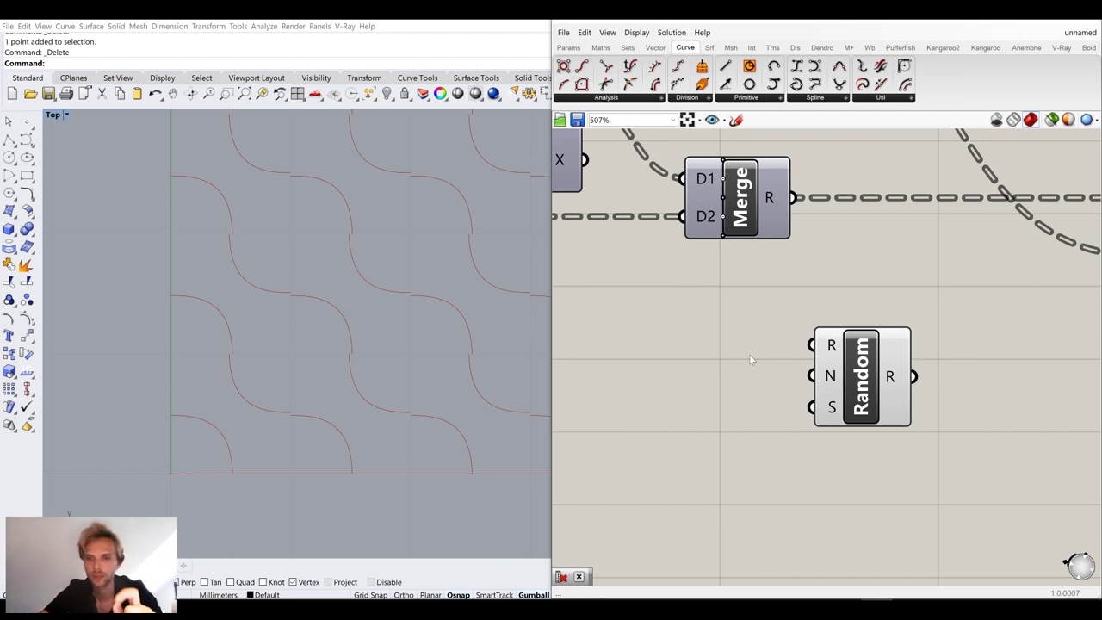
double_click(751, 360)
text(panel)
key(Return)
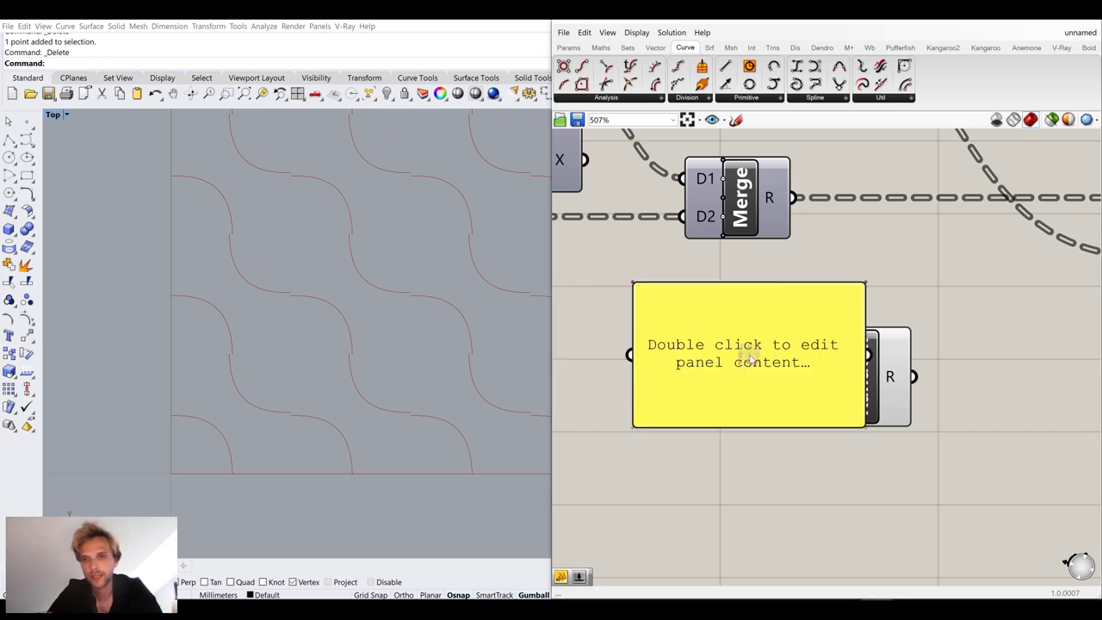
drag(807, 352, 699, 346)
double_click(690, 341)
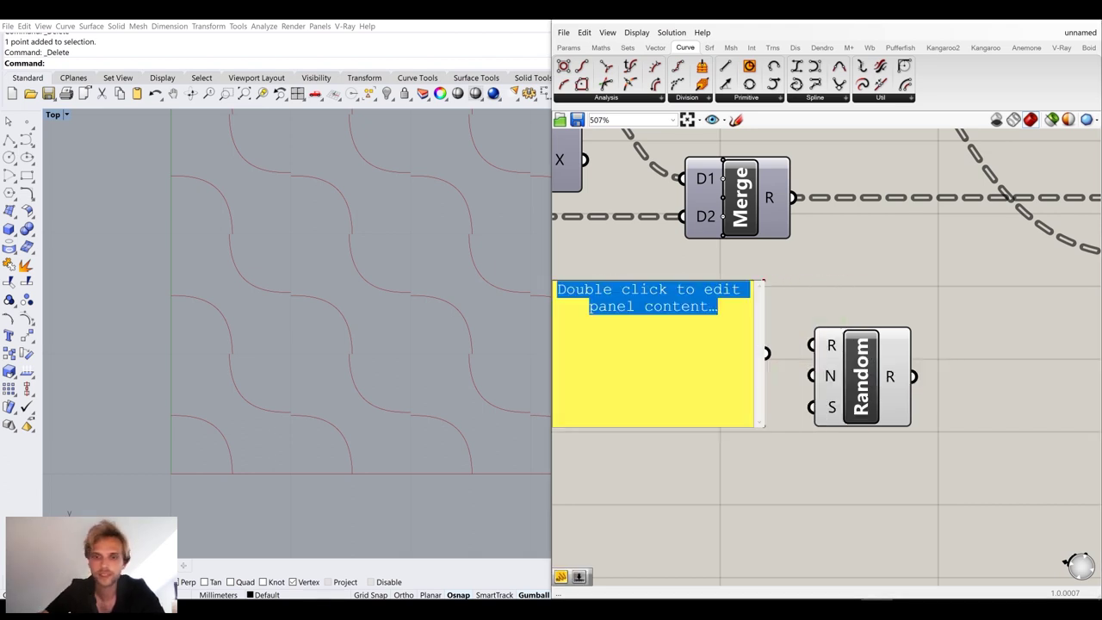
text(0 )
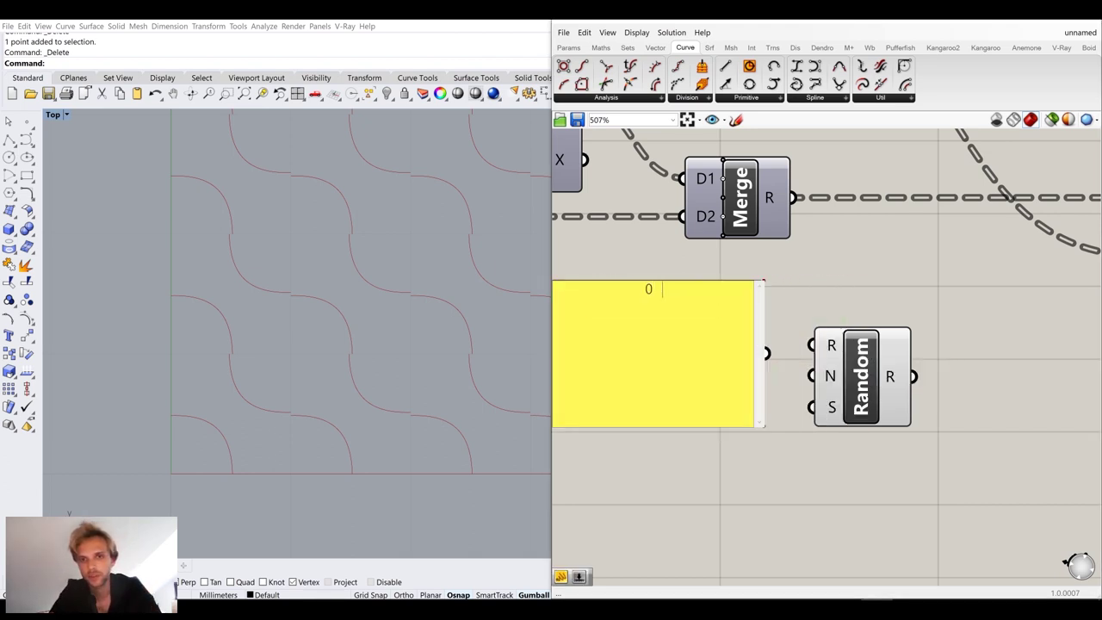
text(to 3)
click(835, 303)
Shrink the "0 to 3" panel to fit its text and connect it to Random's range input R
right_drag(788, 312, 886, 295)
scroll(695, 288, down, 4)
scroll(686, 294, up, 2)
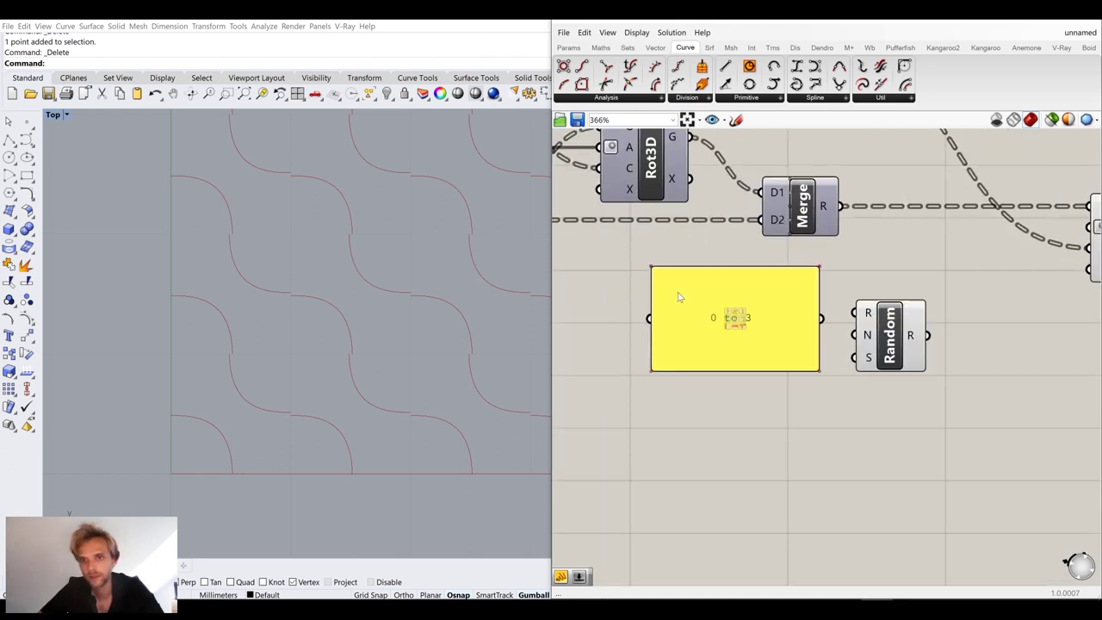
scroll(677, 297, up, 1)
scroll(648, 272, down, 2)
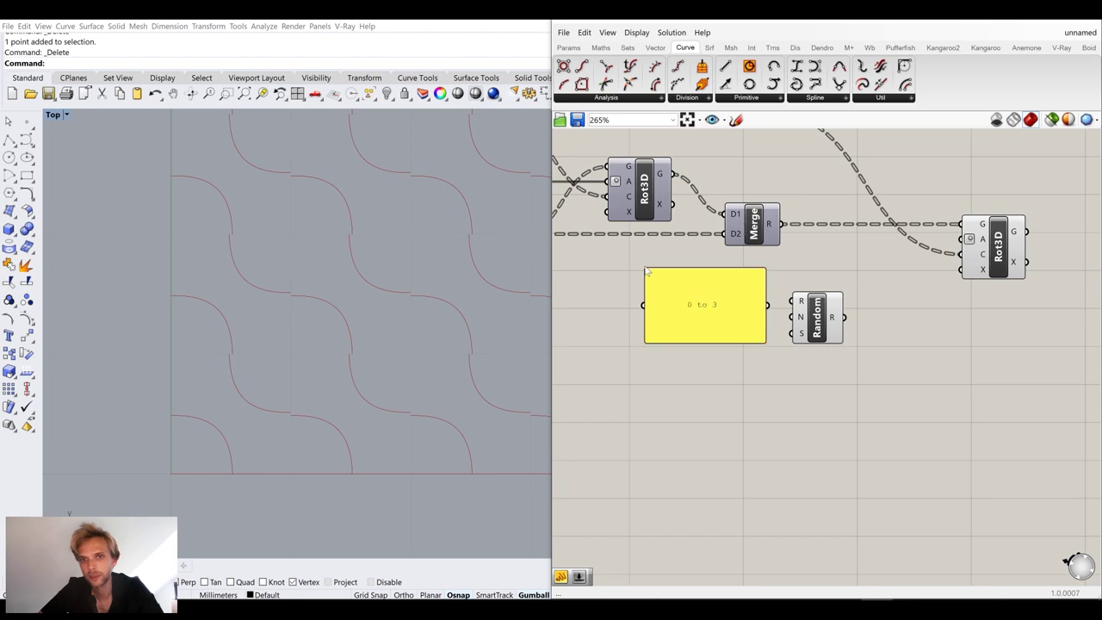
drag(648, 272, 760, 303)
click(781, 359)
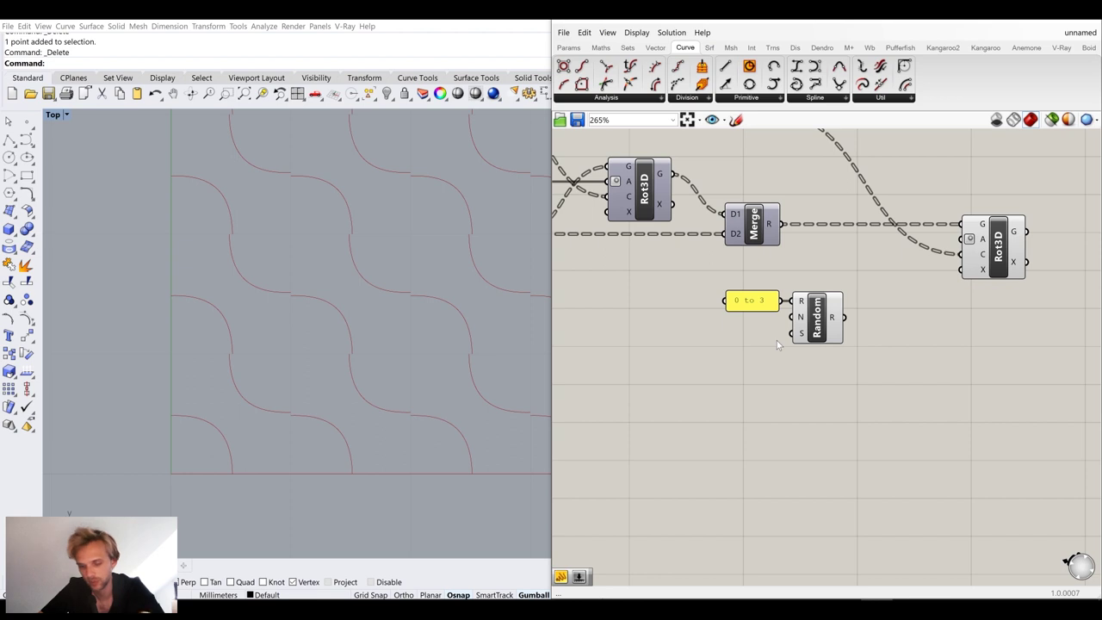
Set the Random component to output integer numbers
scroll(801, 331, up, 3)
click(838, 303)
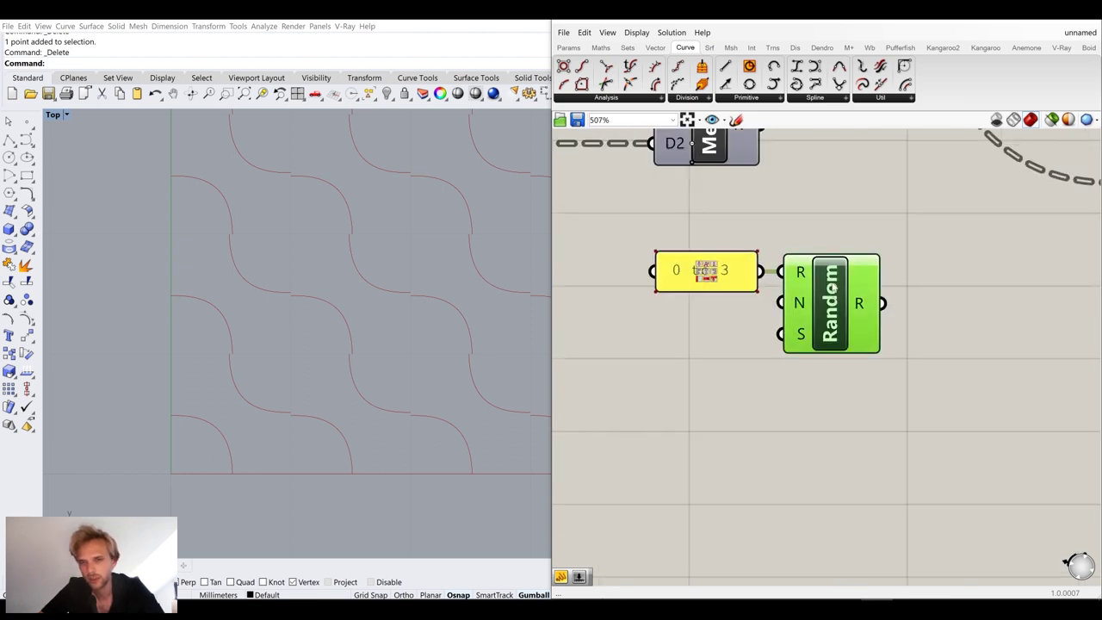
scroll(832, 291, up, 2)
right_click(823, 301)
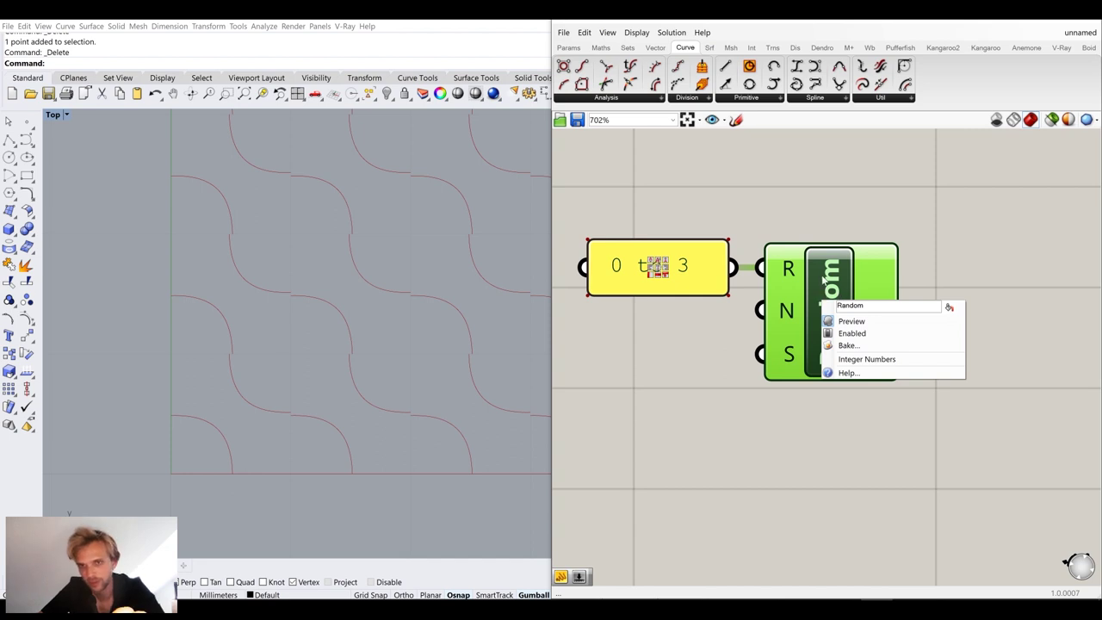
click(853, 360)
click(706, 386)
scroll(707, 388, down, 3)
scroll(779, 366, up, 1)
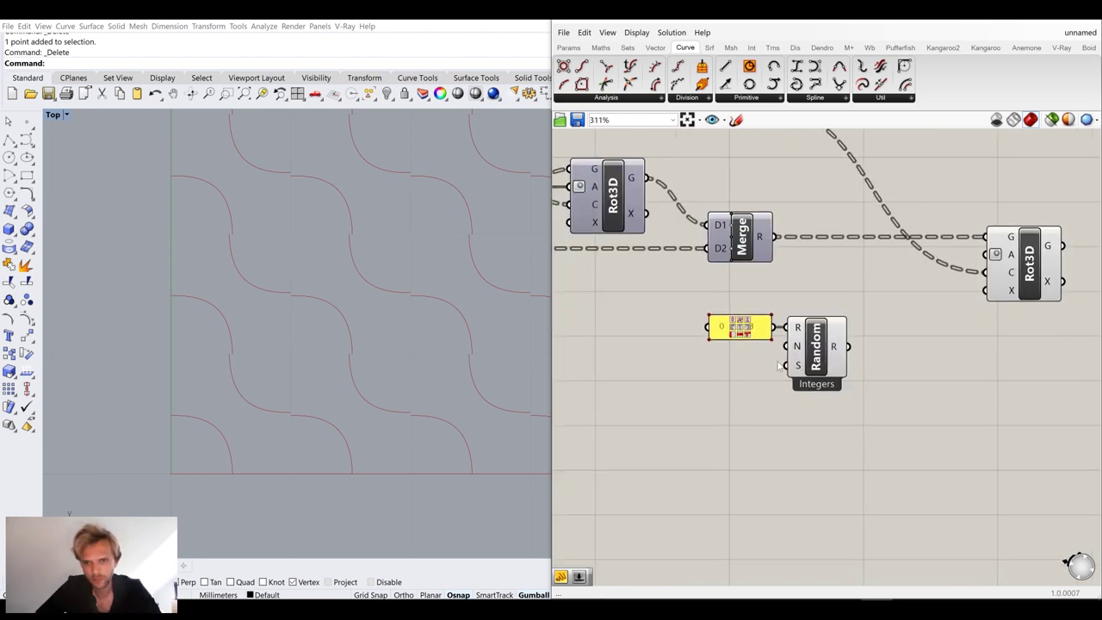
Move the "0 to 3" panel and Random together farther from Merge to free space for another component
scroll(779, 366, up, 2)
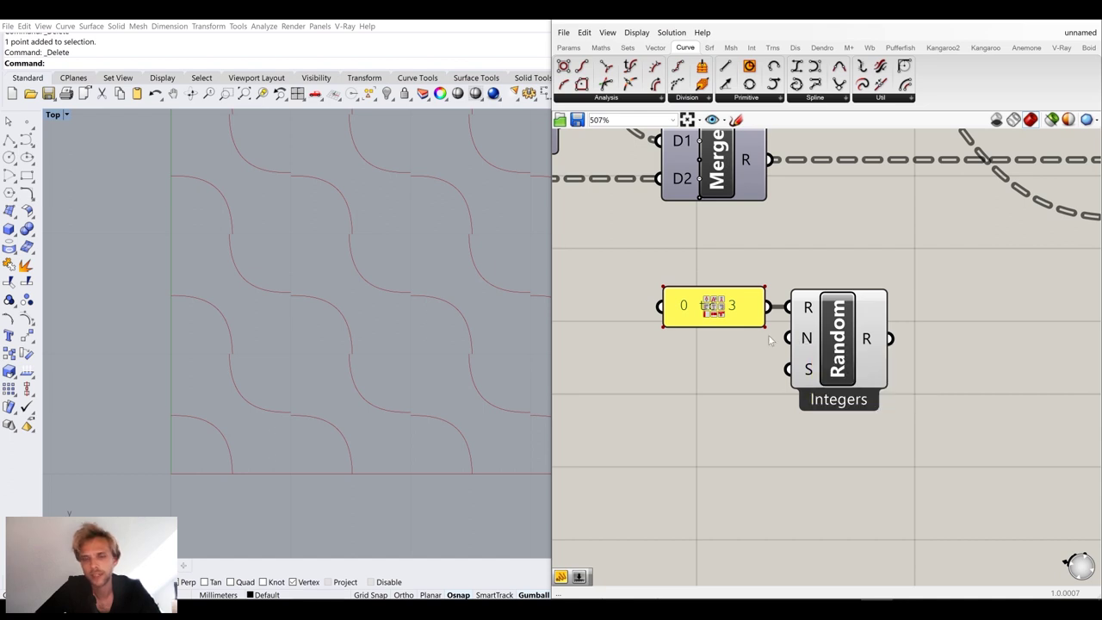
scroll(690, 396, down, 2)
scroll(282, 310, down, 3)
scroll(194, 368, down, 1)
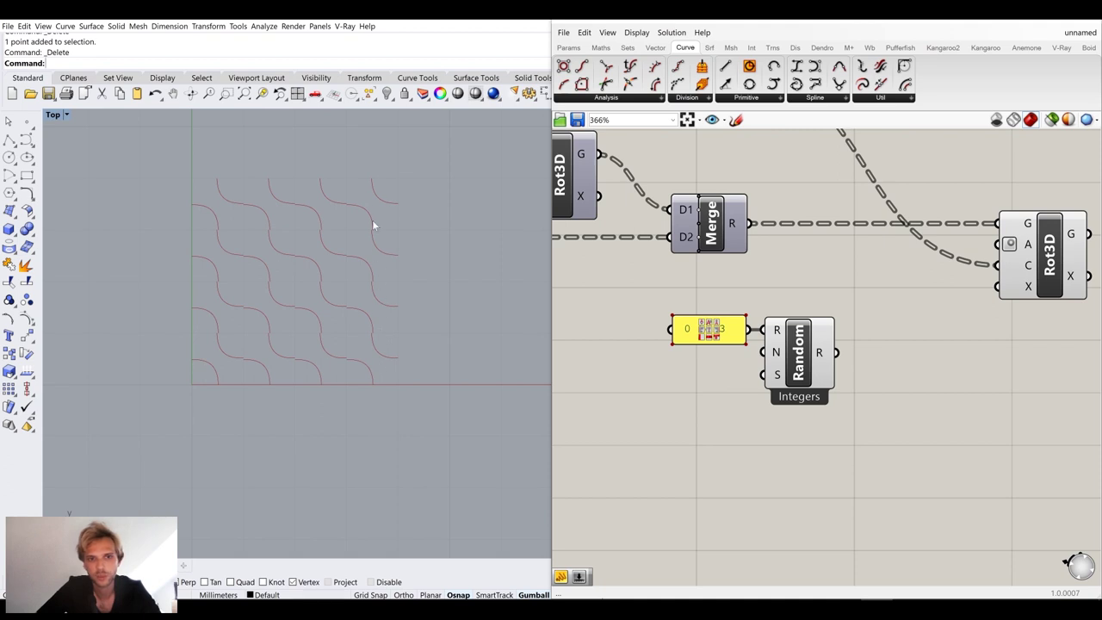
drag(879, 445, 677, 305)
drag(722, 332, 789, 338)
click(772, 241)
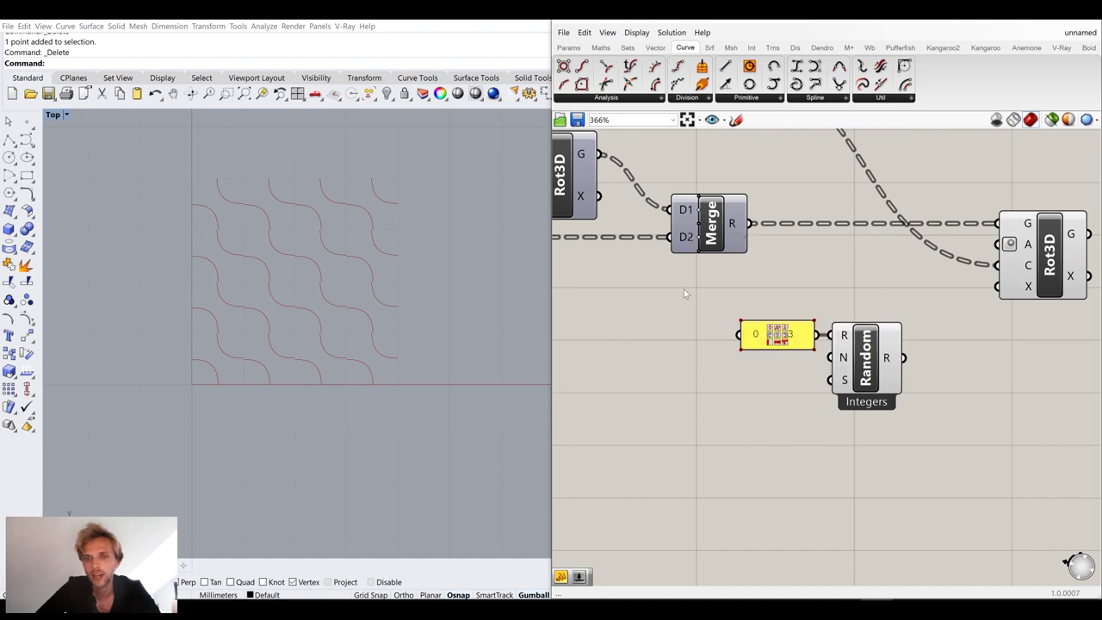
scroll(711, 229, up, 1)
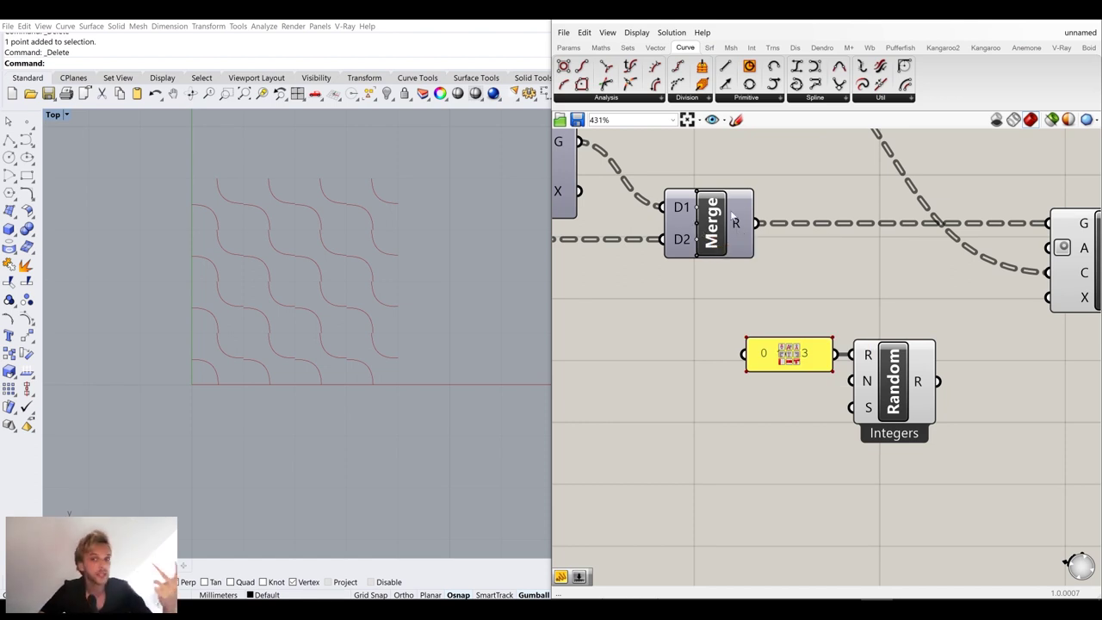
Add a Tree Statistics component below Merge and feed Merge's result R into its tree input T
double_click(684, 321)
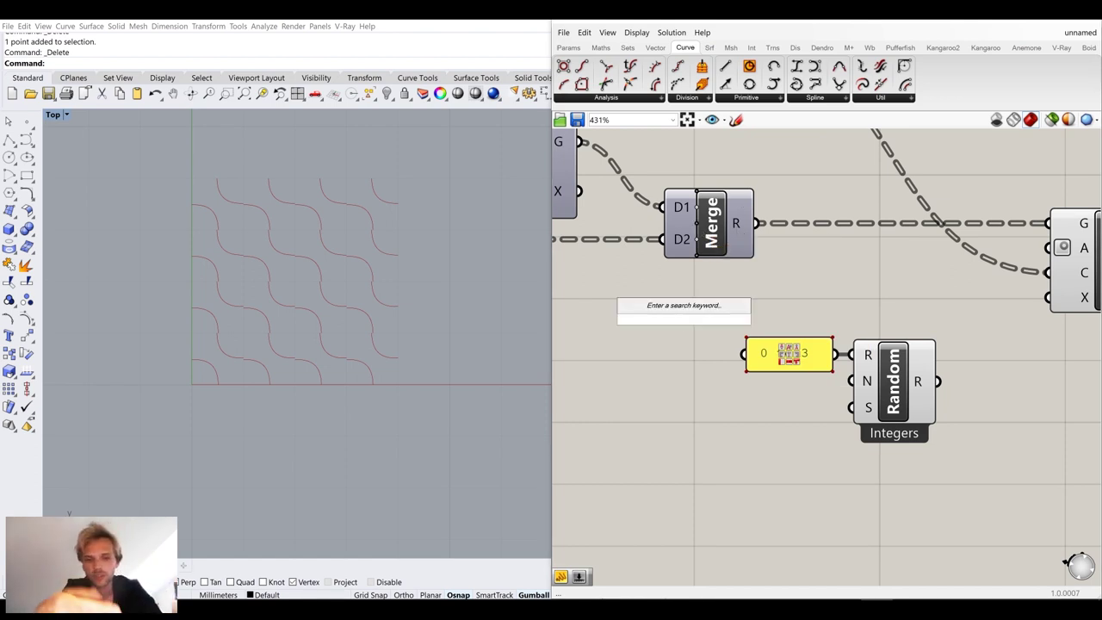
text(tree stat)
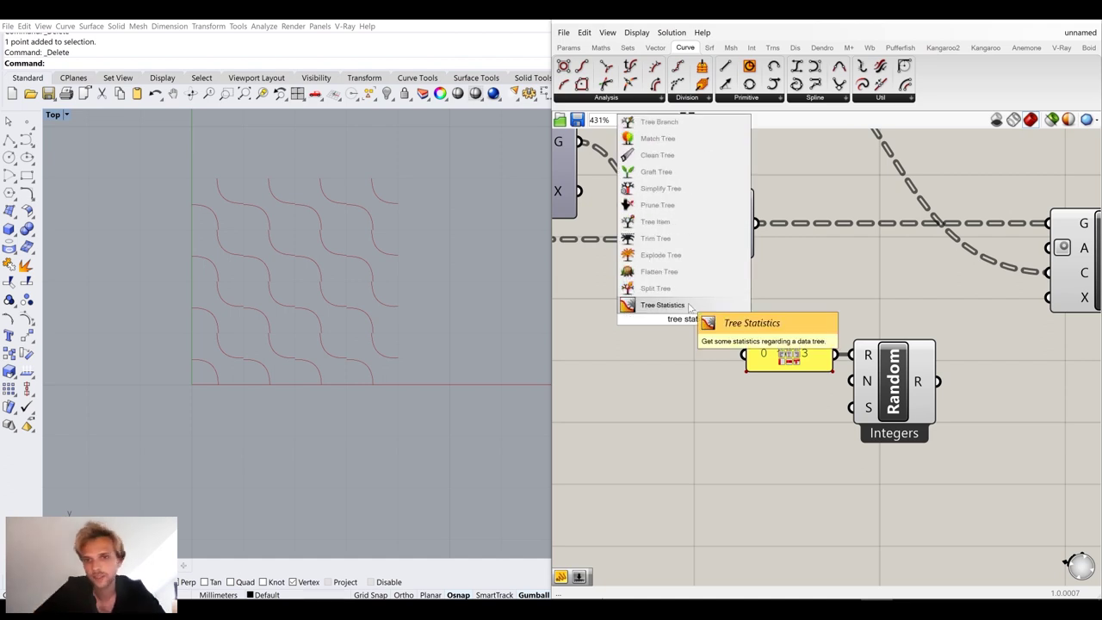
click(689, 308)
drag(689, 314, 840, 268)
drag(755, 224, 661, 375)
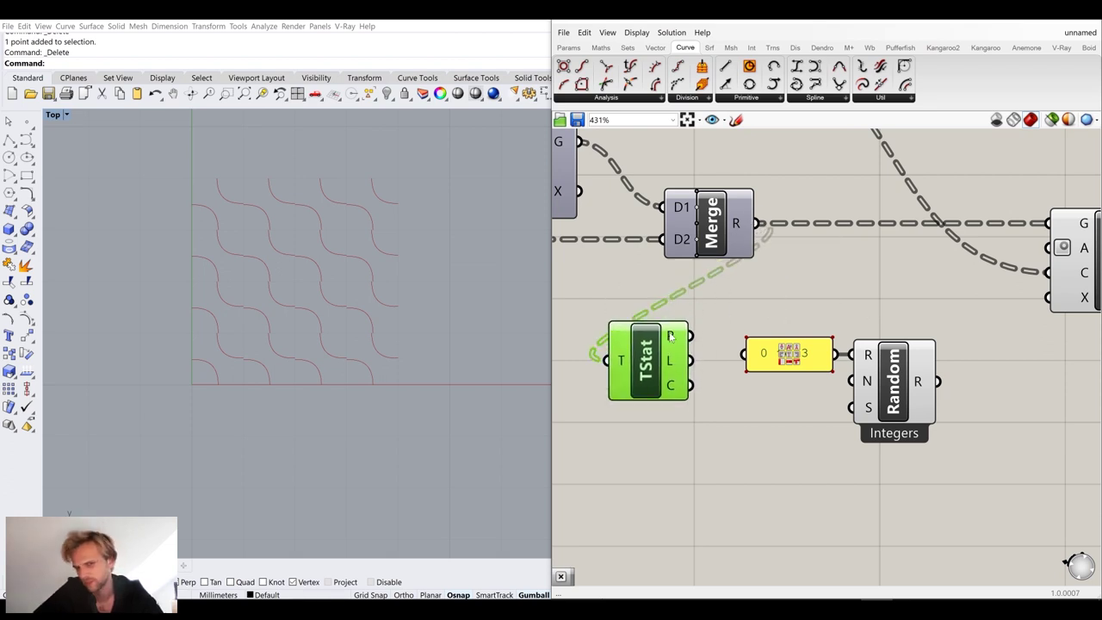
Connect the Tree Statistics count output C to Random's number input N and align Tree Statistics beside the panel
mouse_move(671, 336)
mouse_move(680, 371)
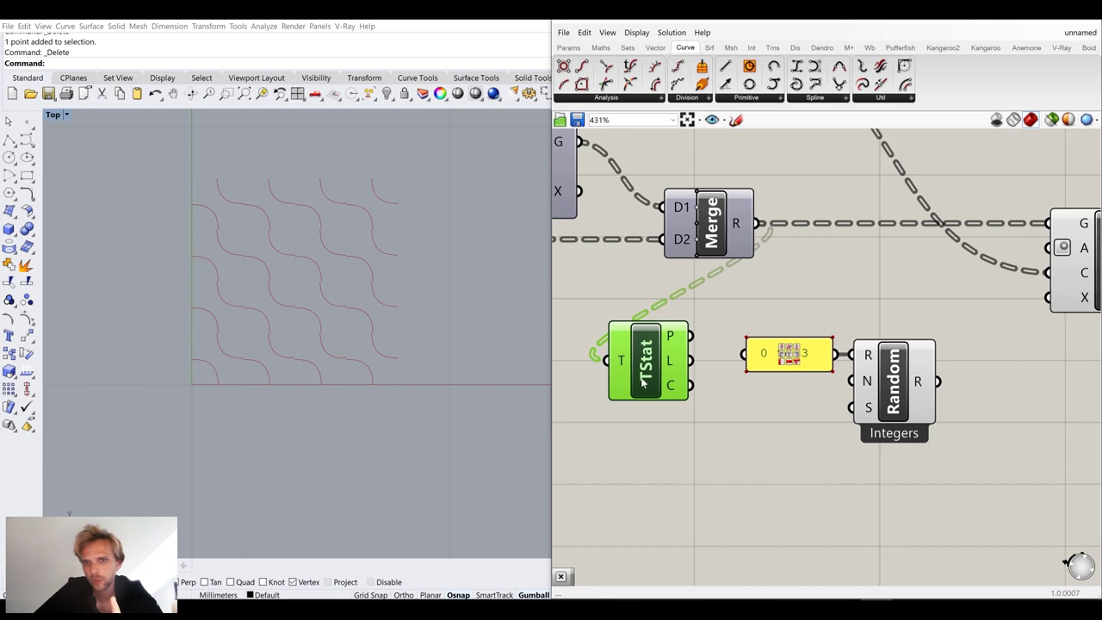
drag(663, 383, 683, 396)
mouse_move(689, 402)
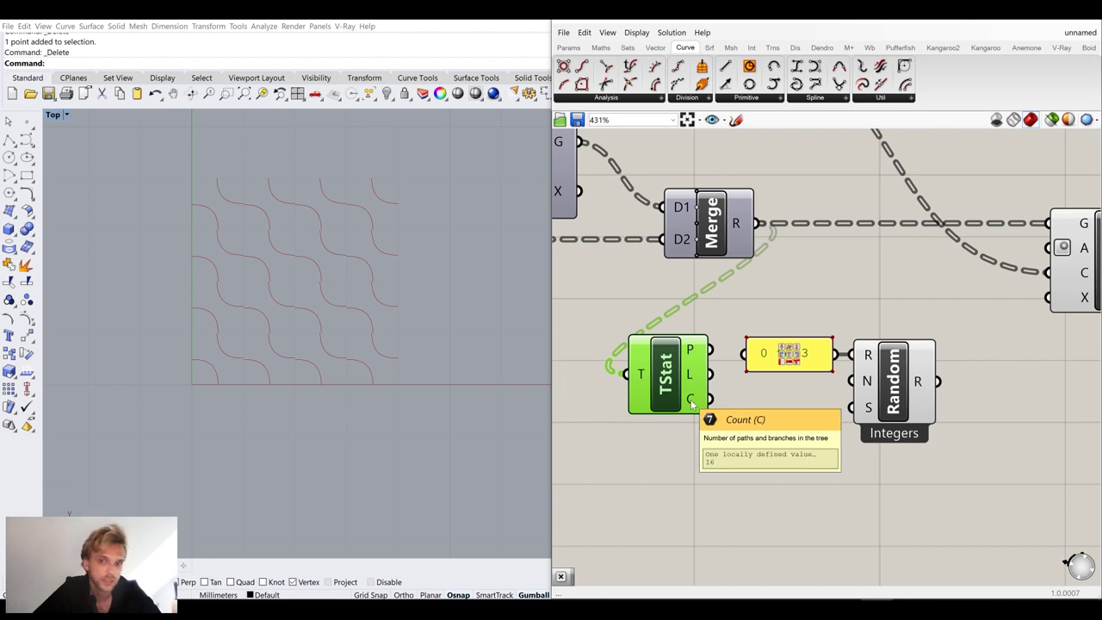
drag(692, 403, 845, 386)
drag(675, 393, 708, 363)
click(947, 442)
right_drag(947, 443, 907, 442)
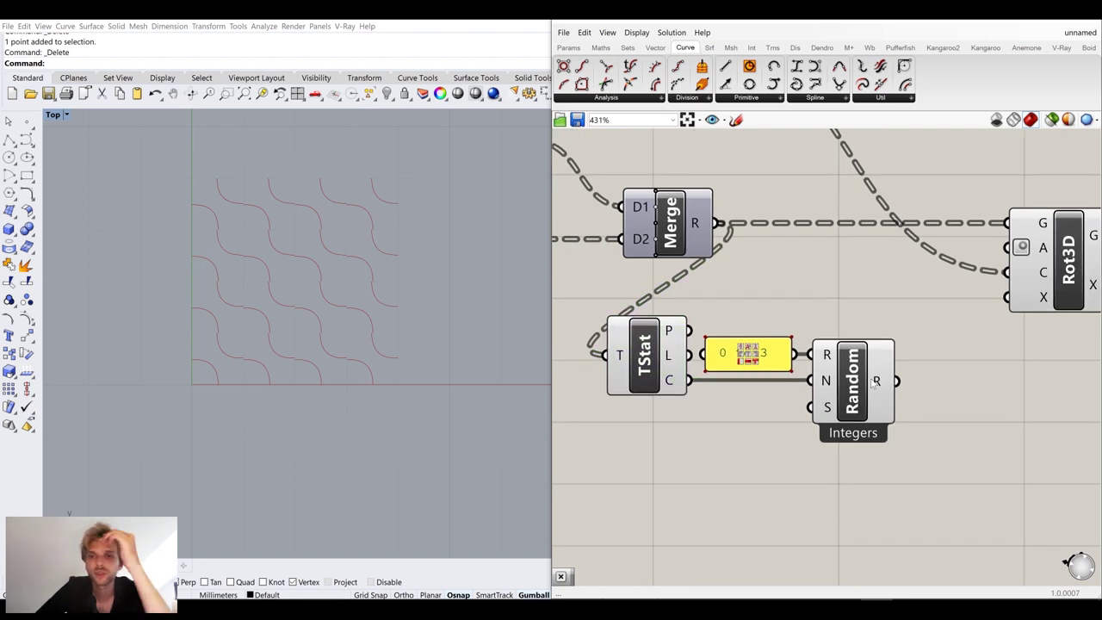
Graft Random's output R and connect it to the second Rotate 3D's angle input A
mouse_move(877, 382)
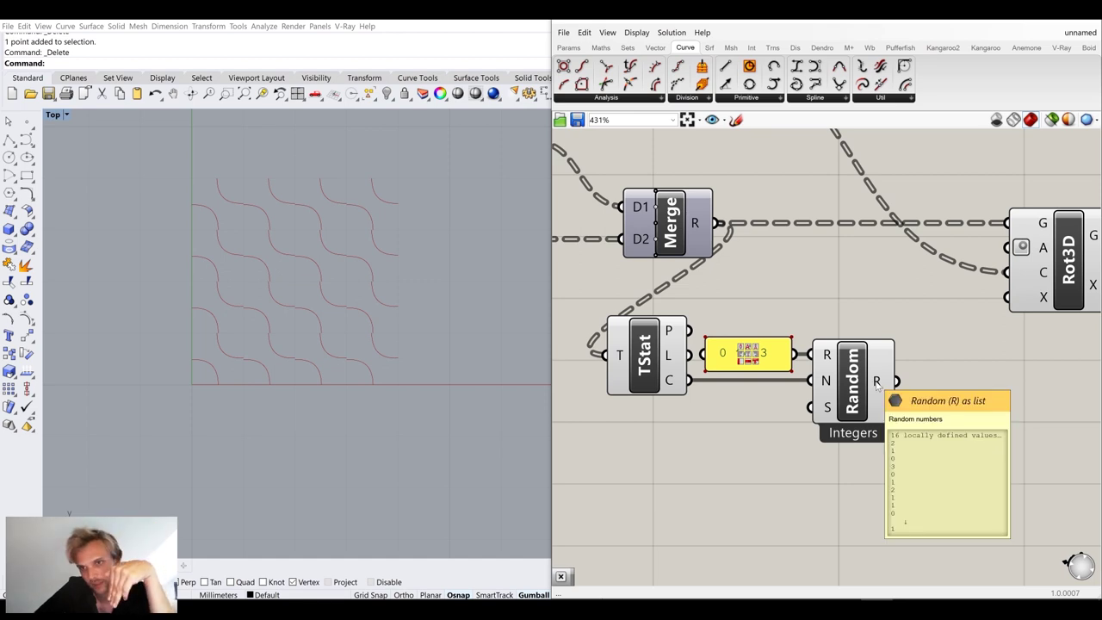
mouse_move(700, 226)
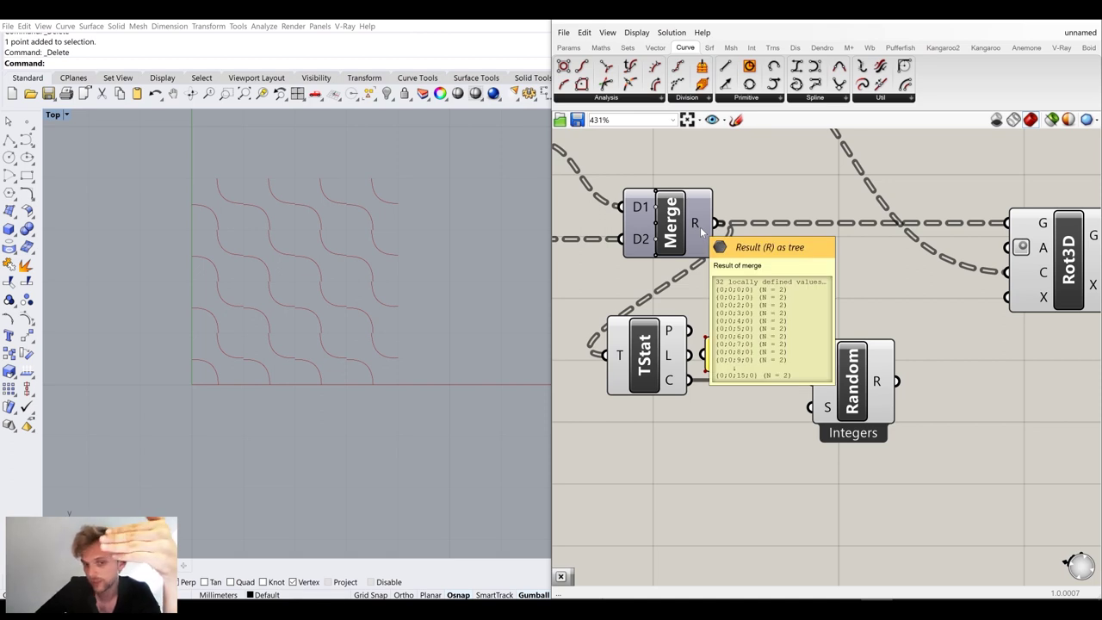
right_click(881, 384)
click(906, 438)
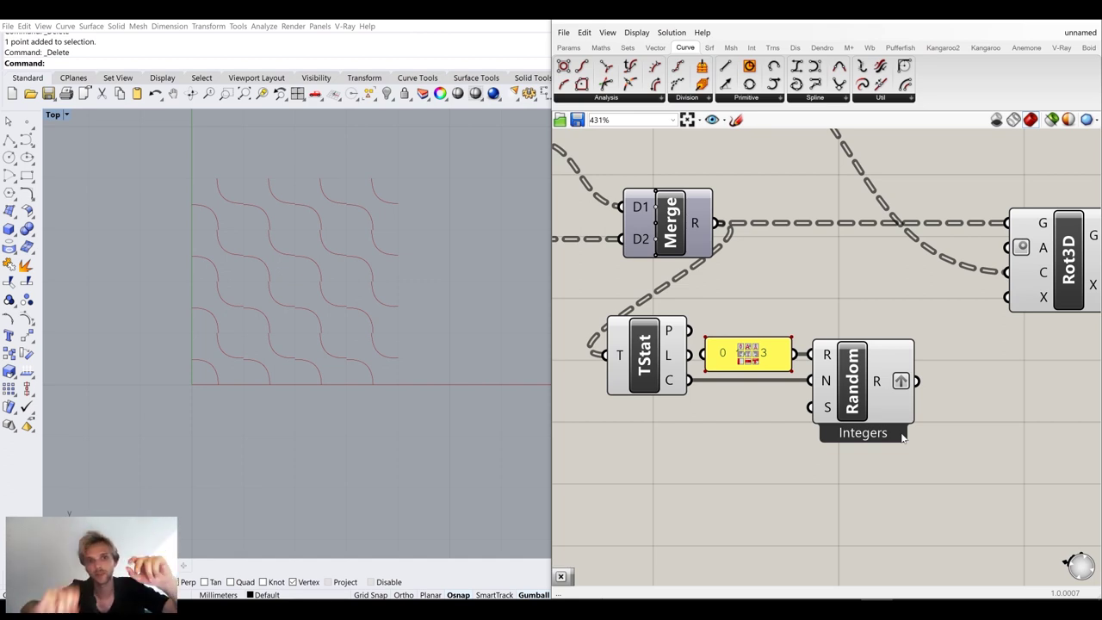
drag(918, 382, 1021, 252)
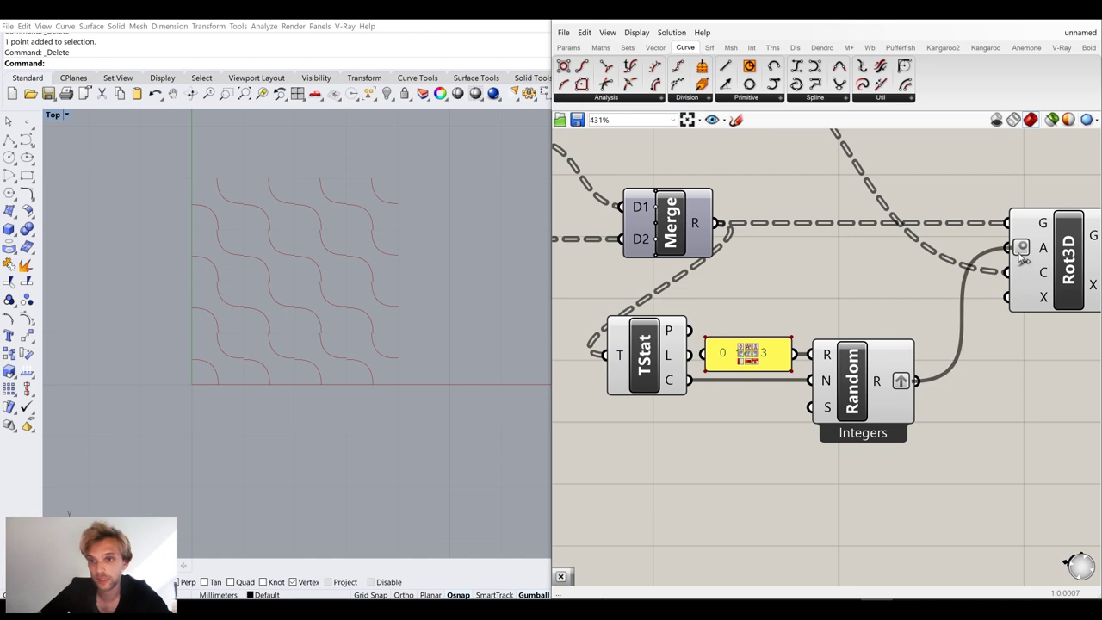
scroll(990, 420, down, 2)
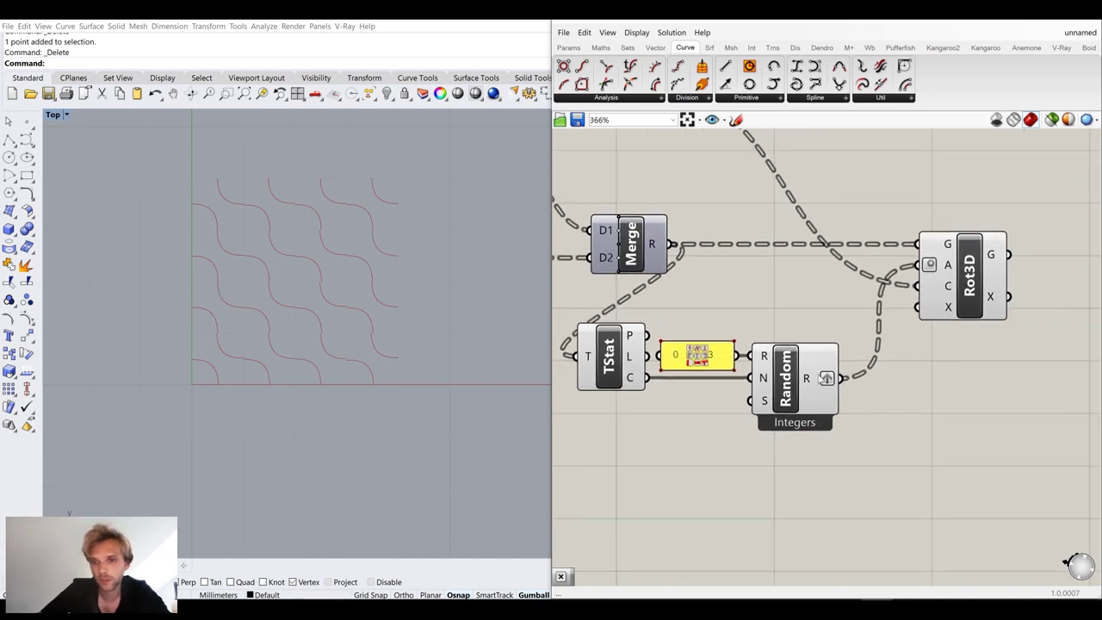
Move Tree Statistics, the panel and Random closer under the Merge wire and shift the second Rotate 3D farther away
drag(843, 488, 614, 351)
drag(614, 353, 707, 342)
drag(951, 292, 1045, 292)
drag(982, 423, 709, 316)
click(893, 406)
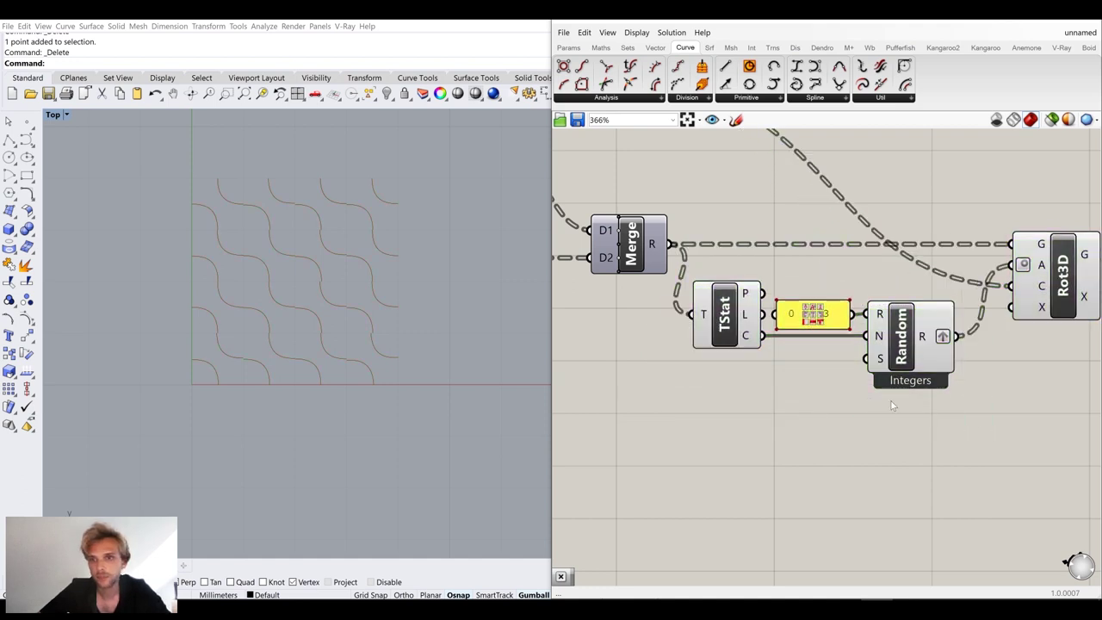
Widen the gap between Random and the second Rotate 3D and disconnect Random from angle input A
right_drag(962, 407, 849, 392)
drag(944, 288, 1062, 293)
scroll(852, 321, down, 3)
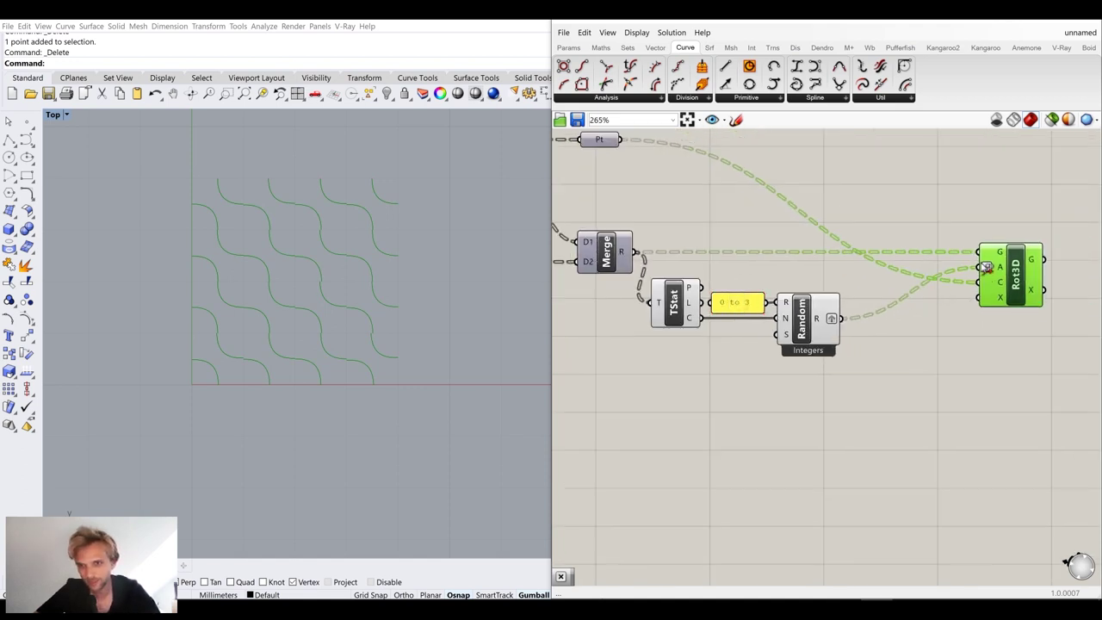
click(864, 364)
scroll(726, 325, up, 4)
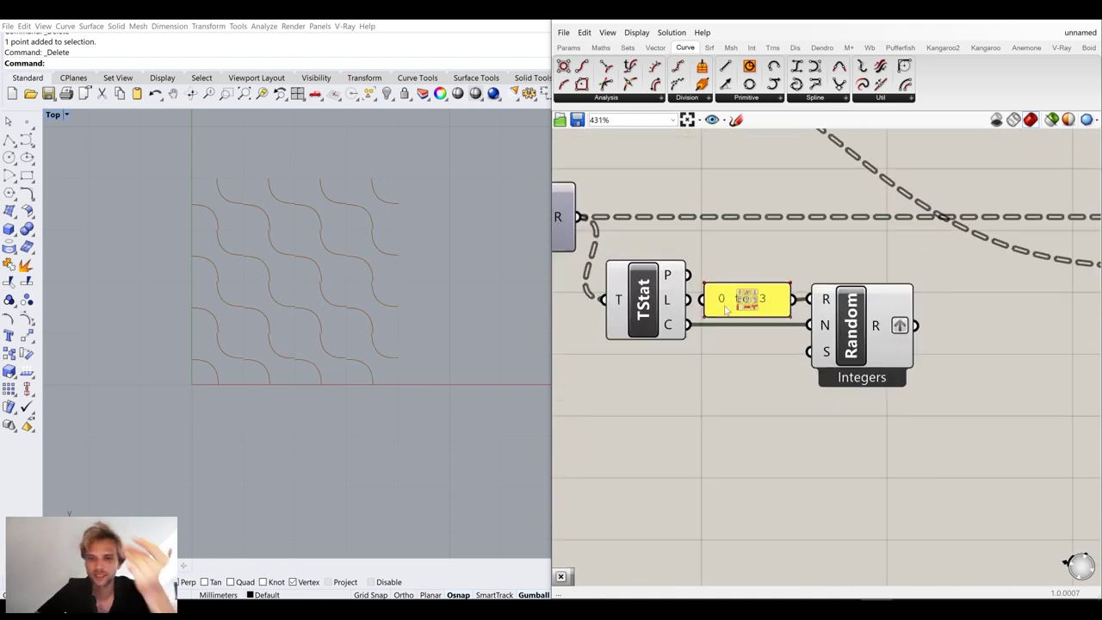
scroll(726, 325, down, 4)
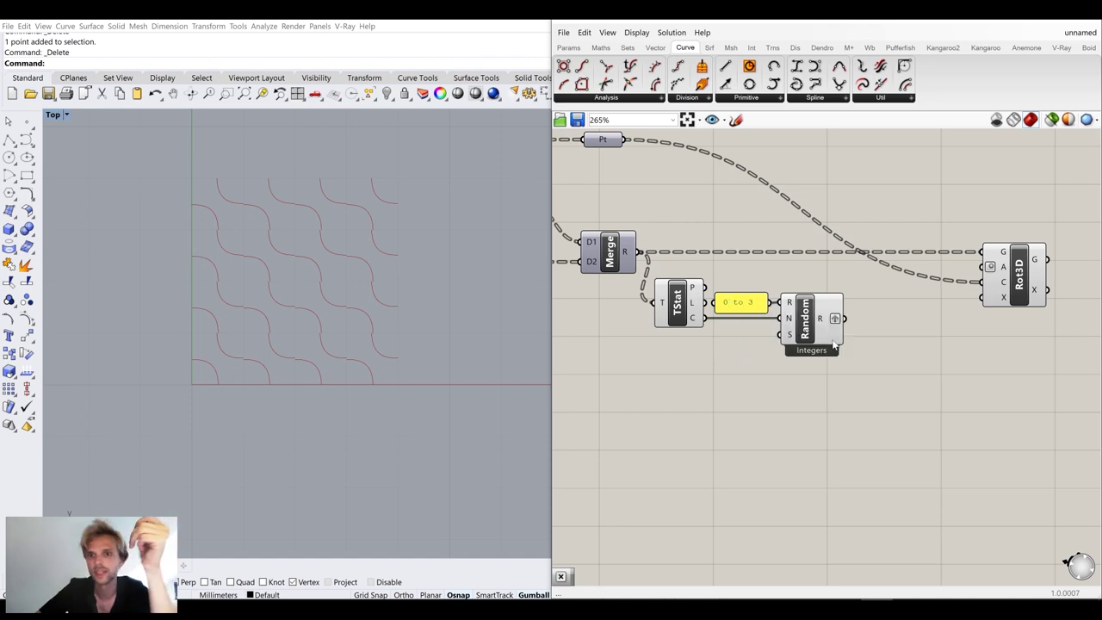
Add a Multiplication component between Random and Rotate 3D and connect Random's grafted output to its input A
double_click(878, 403)
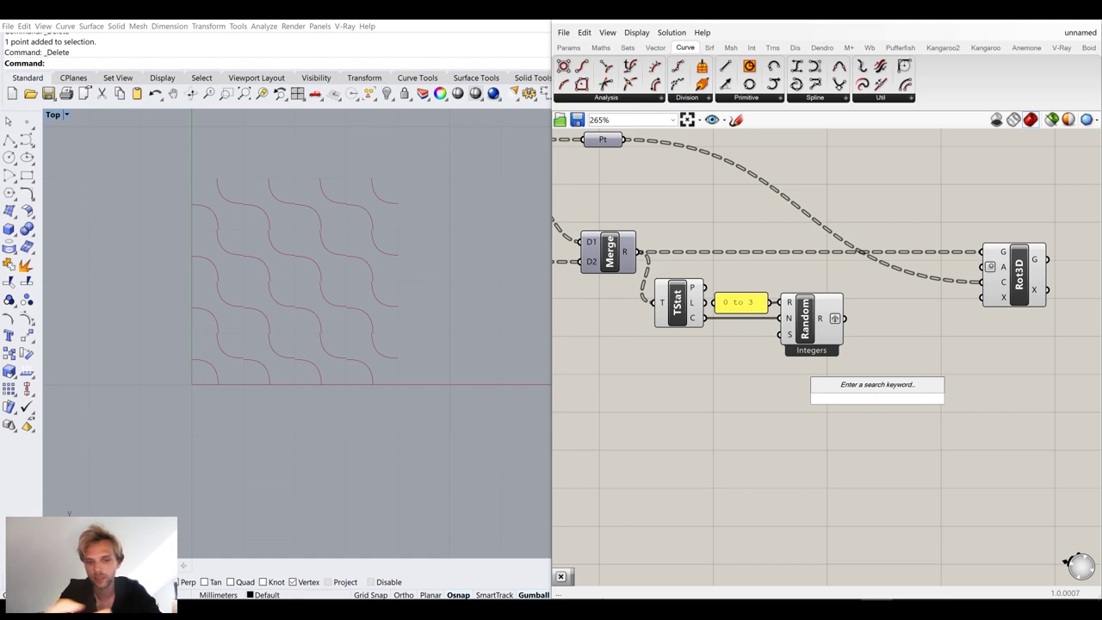
text(mu)
click(855, 368)
scroll(822, 332, up, 3)
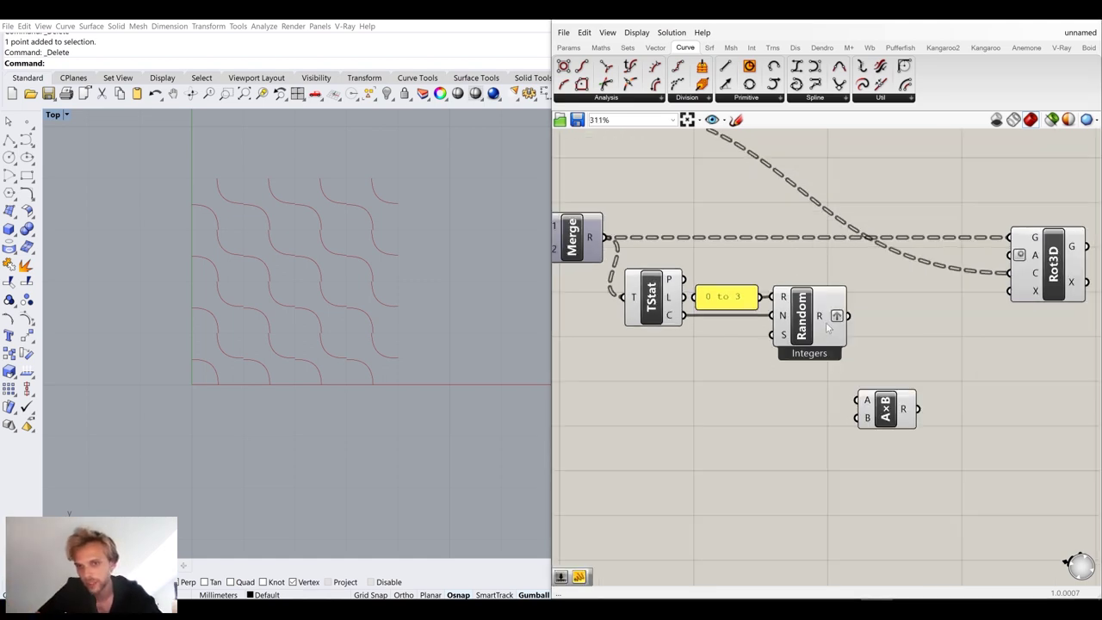
drag(862, 312, 870, 428)
drag(930, 457, 963, 370)
click(873, 464)
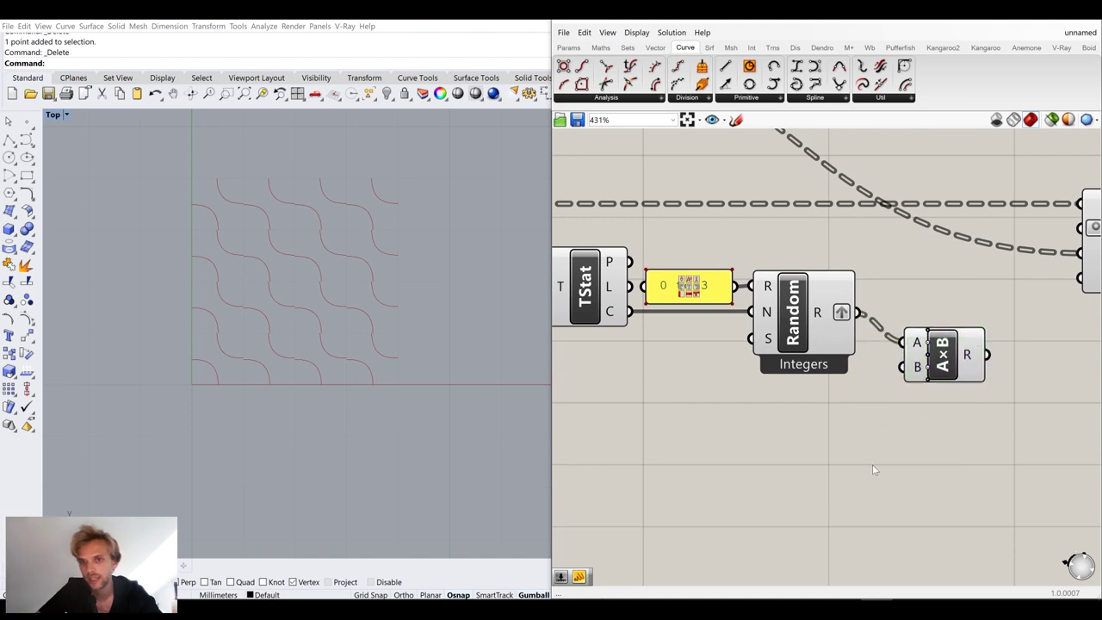
Add a panel containing 90 below Random and connect it to the Multiplication's input B
double_click(748, 447)
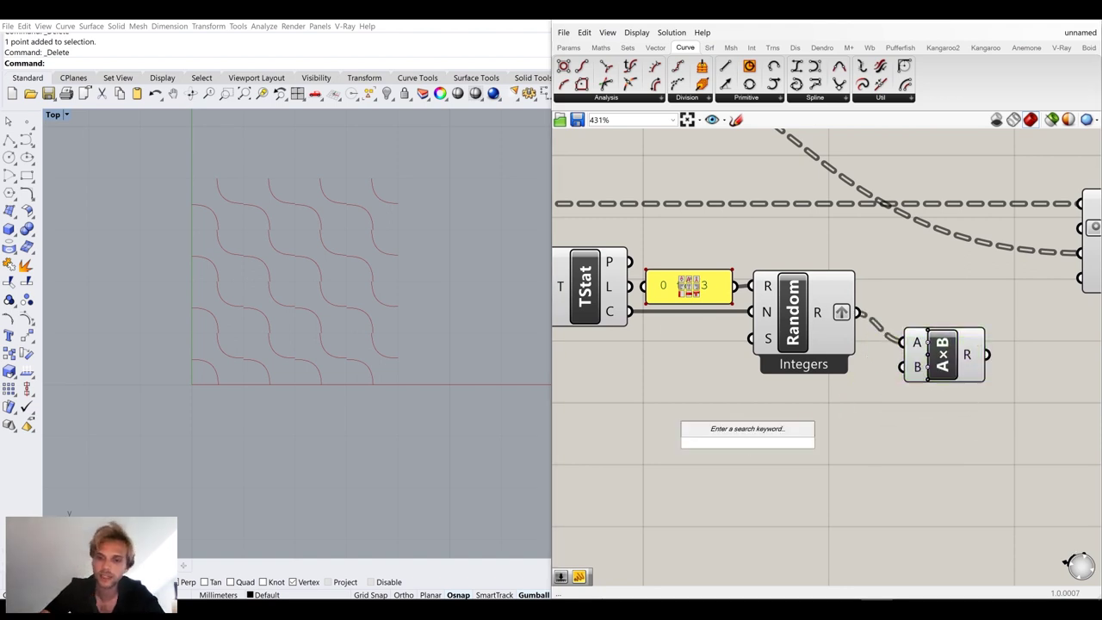
text(//90)
key(Return)
drag(772, 443, 904, 368)
scroll(919, 471, down, 3)
right_drag(899, 473, 768, 480)
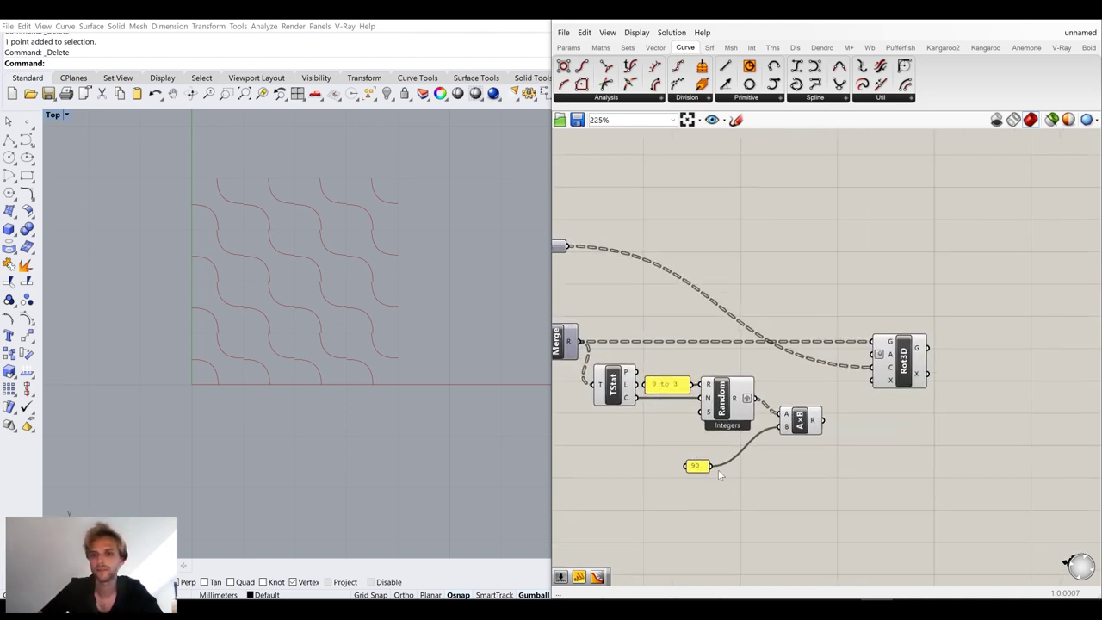
Tuck the 90 panel beside the Multiplication component and connect the multiplied result to the second Rotate 3D's angle input A
drag(685, 466, 807, 436)
click(815, 405)
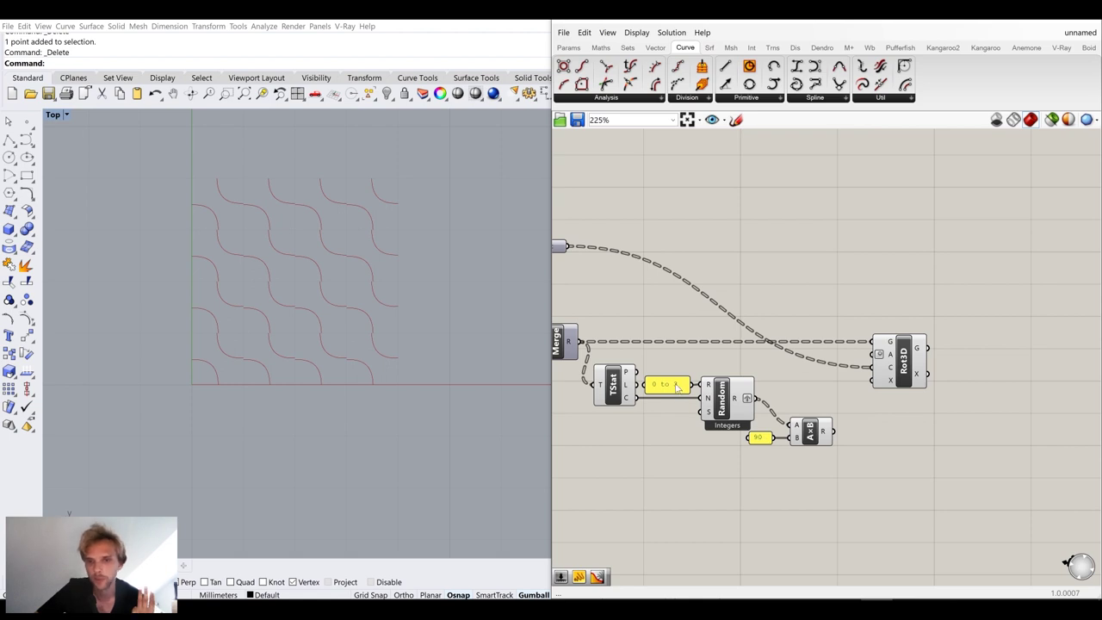
drag(836, 434, 880, 356)
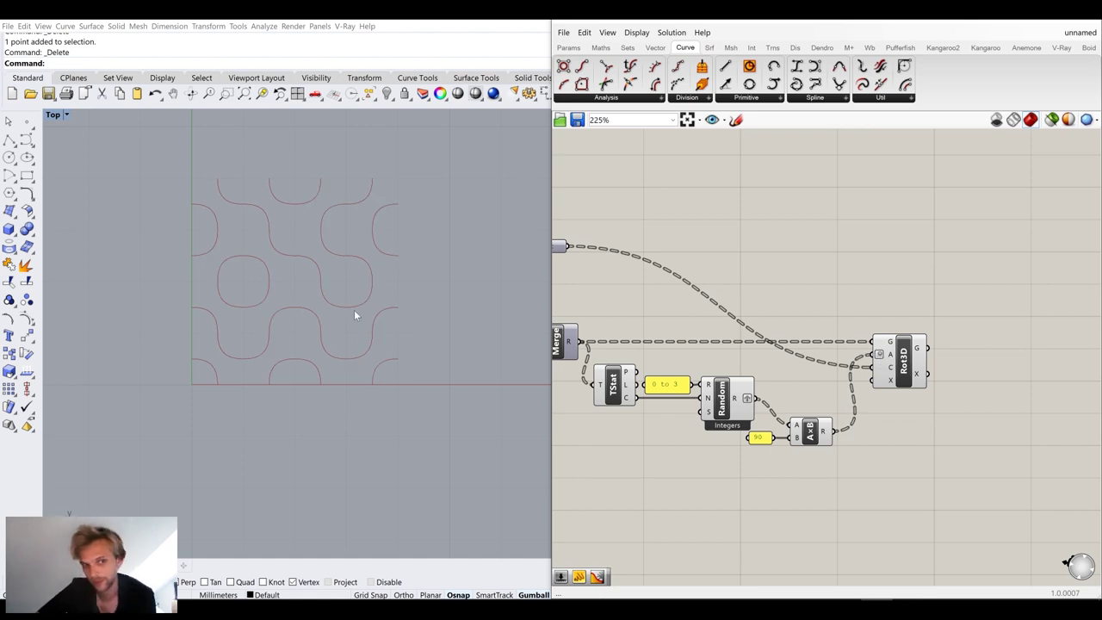
Turn off the preview of the Tree Statistics, Random and Multiplication components feeding the second Rotate 3D
right_drag(718, 412, 757, 409)
scroll(792, 423, down, 1)
drag(895, 468, 668, 323)
middle_click(720, 343)
click(760, 305)
click(817, 315)
drag(913, 481, 659, 335)
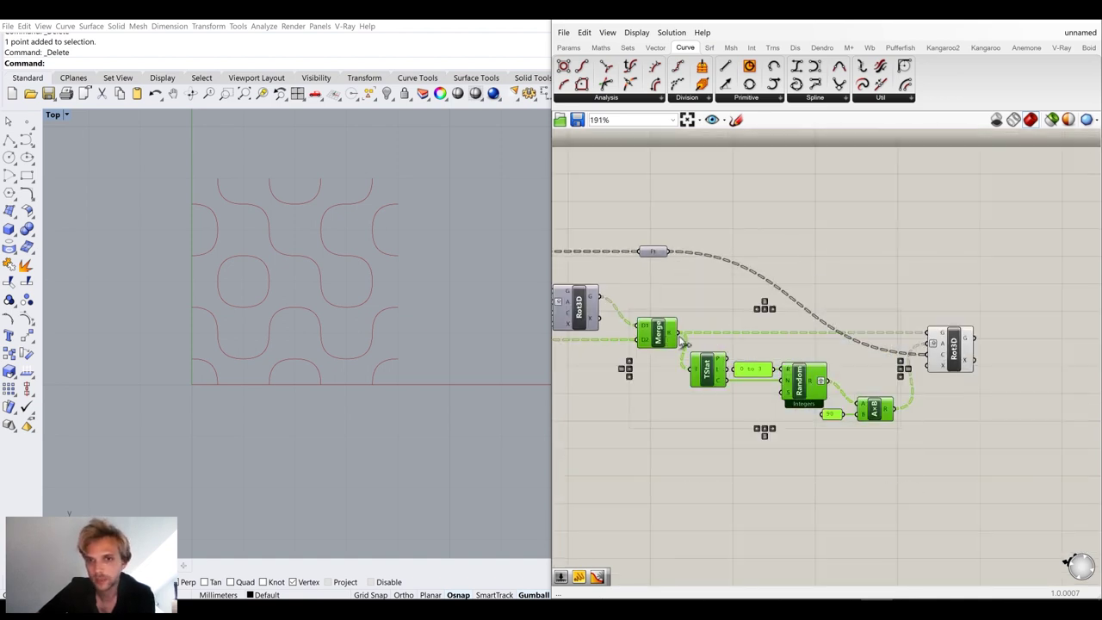
click(876, 281)
Move the List Item component closer to Evaluate Length
scroll(876, 285, down, 2)
right_drag(721, 409, 844, 394)
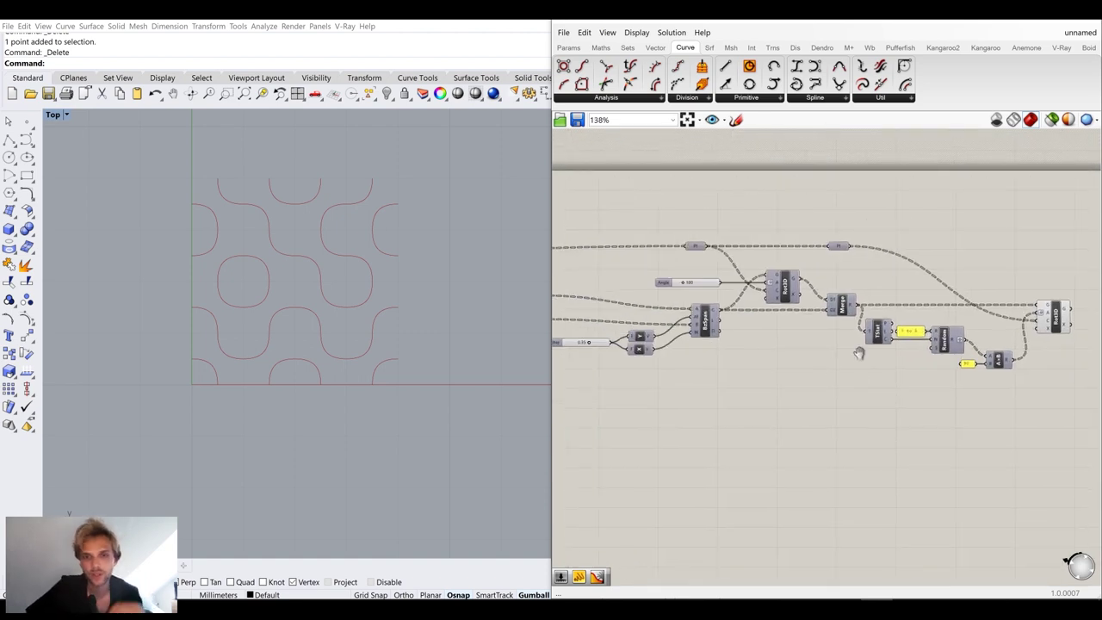
right_drag(859, 352, 977, 336)
right_drag(672, 261, 808, 250)
scroll(787, 287, up, 2)
drag(786, 284, 753, 284)
click(819, 359)
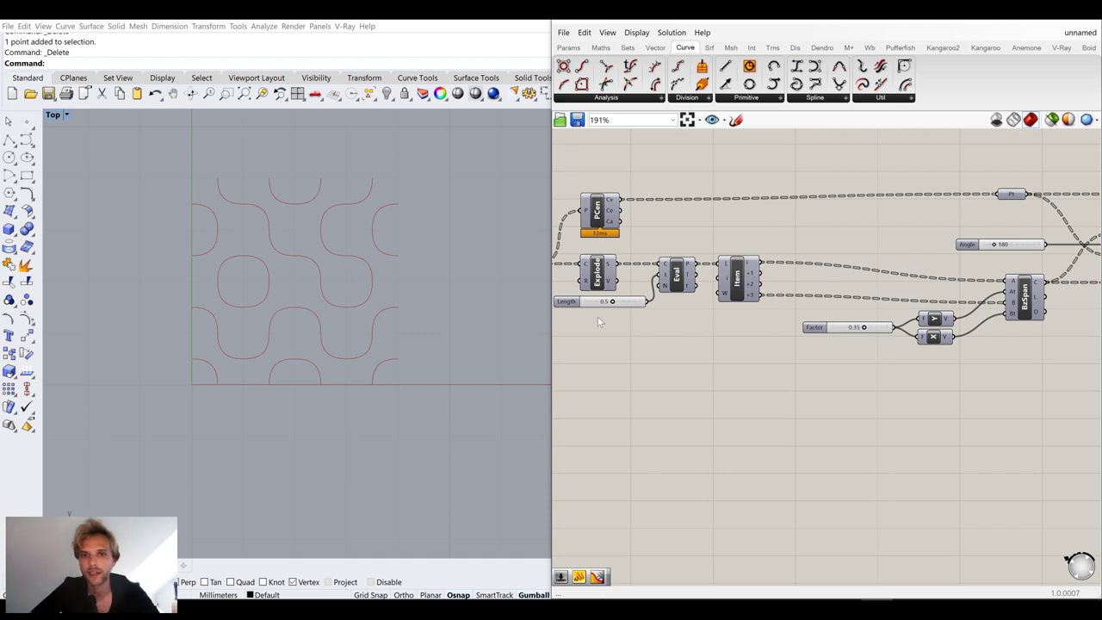
Examine the Factor slider that drives the Bezier Span tangent vectors
right_drag(597, 317, 697, 328)
scroll(850, 313, up, 2)
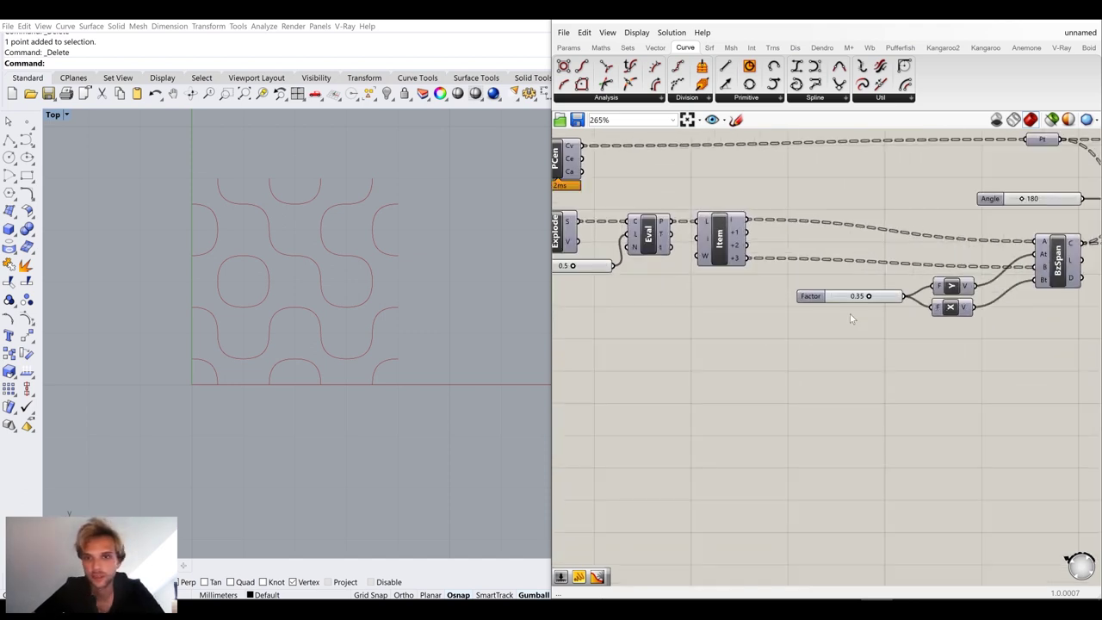
scroll(850, 313, up, 4)
scroll(891, 288, up, 3)
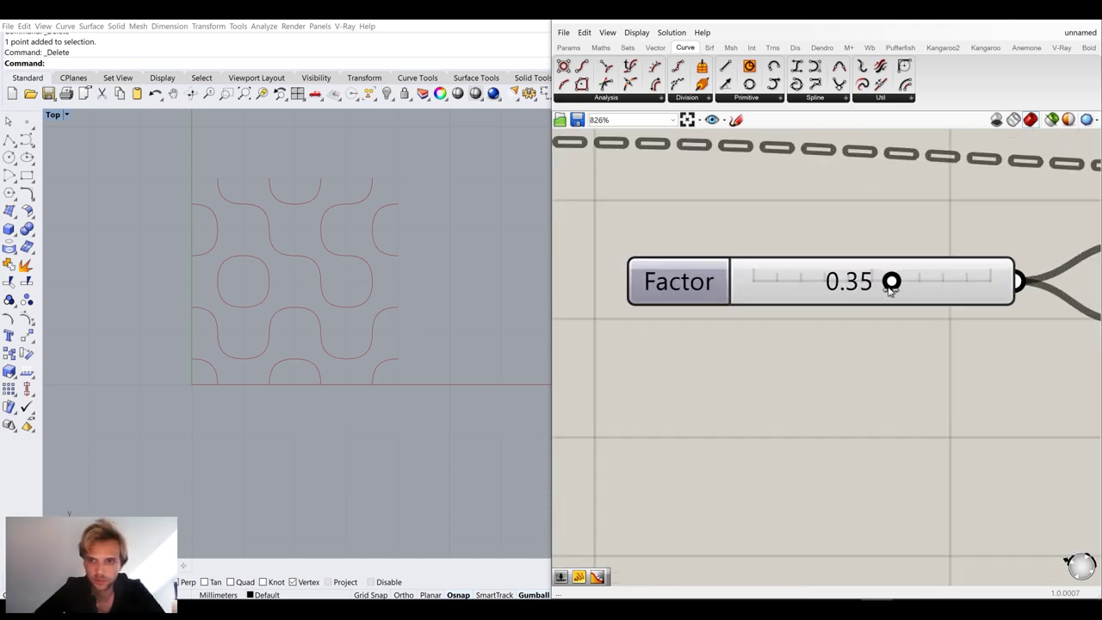
Set the Factor slider to 0.33
mouse_move(891, 289)
mouse_down()
mouse_move(756, 288)
mouse_move(992, 293)
mouse_move(808, 298)
mouse_move(864, 296)
mouse_move(832, 306)
mouse_move(883, 307)
mouse_up()
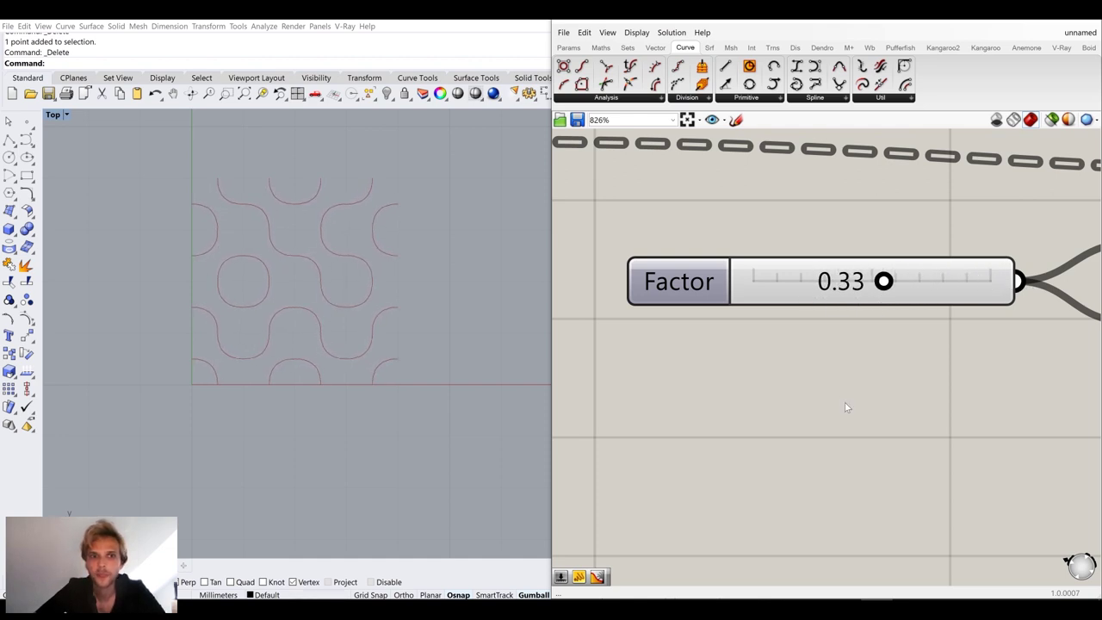
Delete the Y Count slider that feeds the rectangular array's X and Y counts
scroll(861, 379, down, 5)
scroll(866, 366, up, 2)
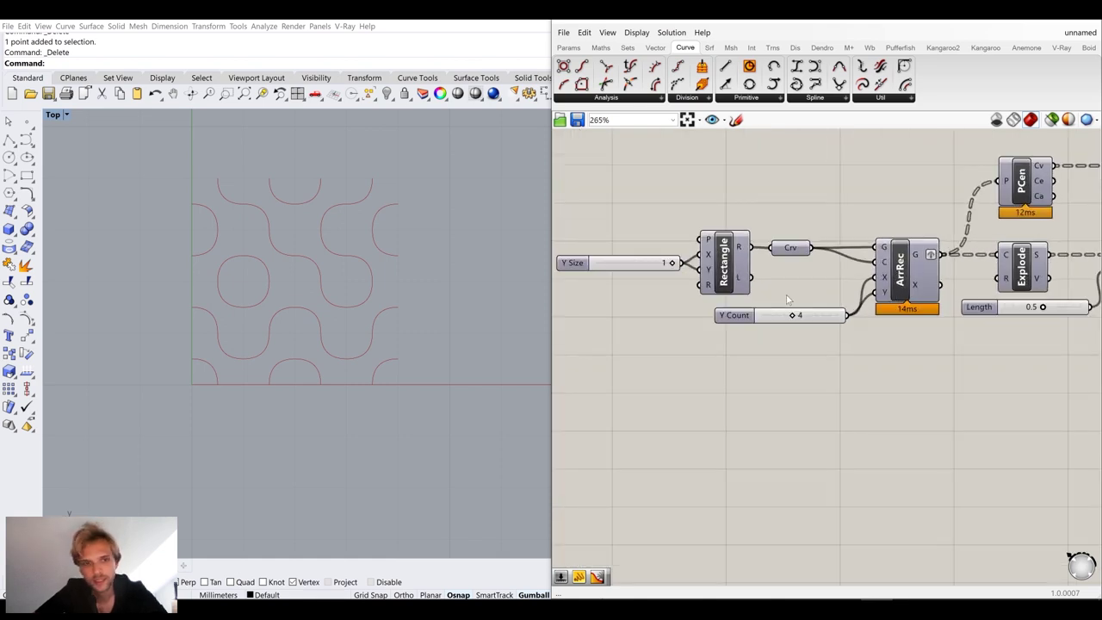
drag(798, 320, 761, 353)
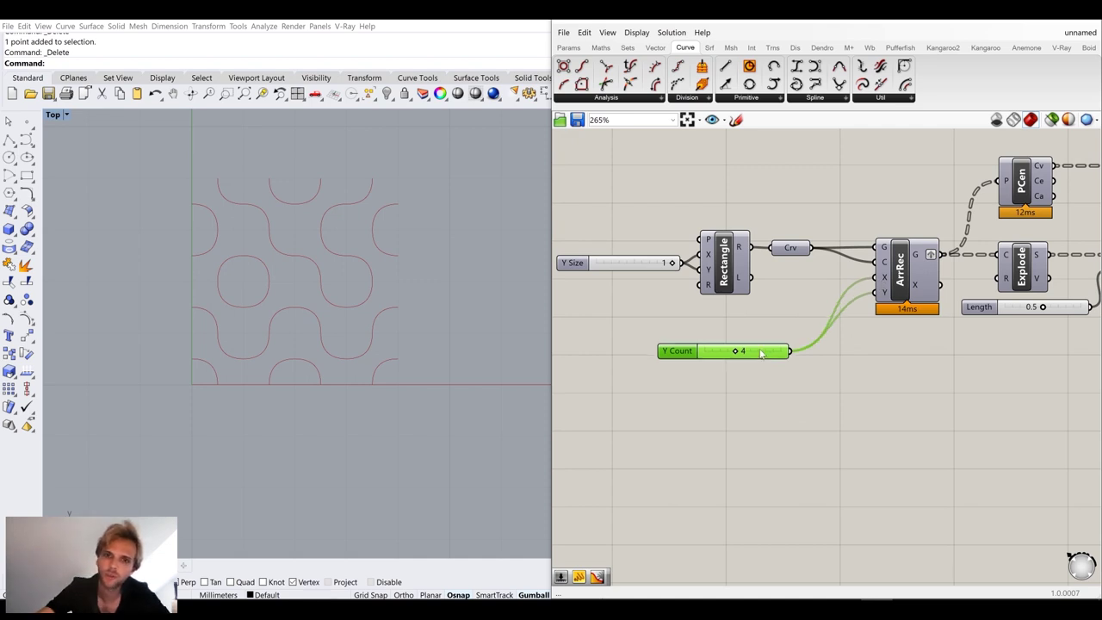
key(Delete)
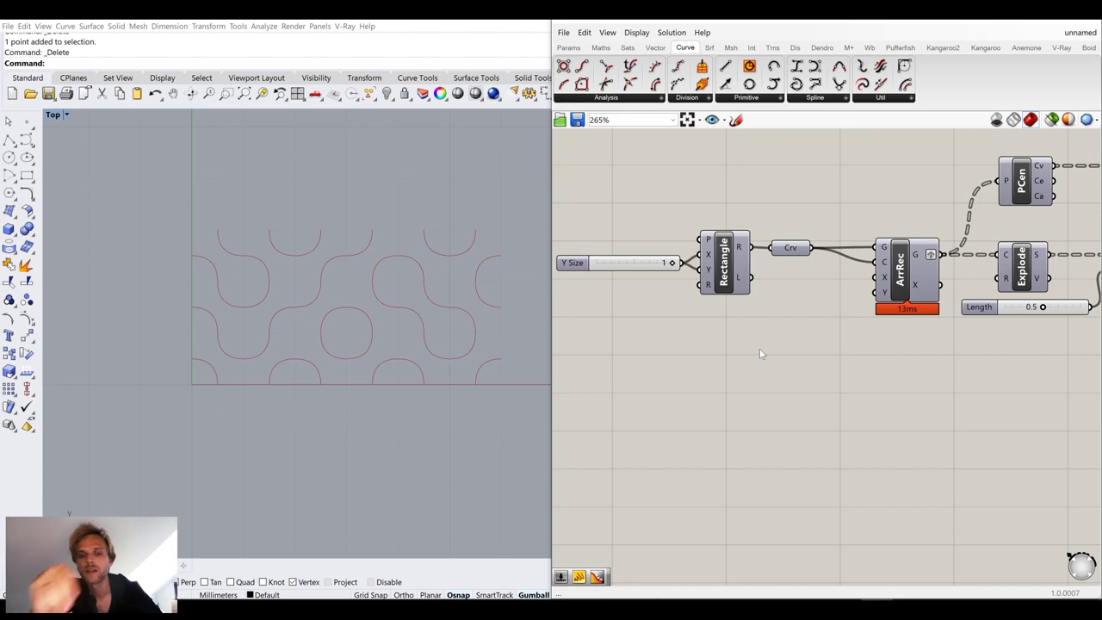
text(100)
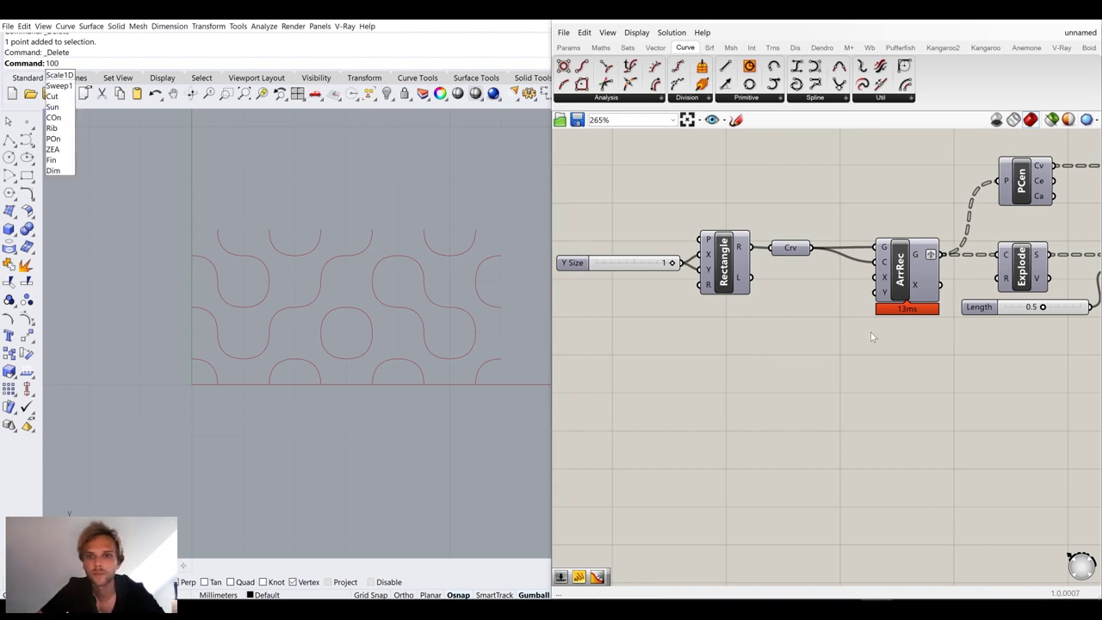
key(Escape)
double_click(742, 339)
text(1000)
key(Return)
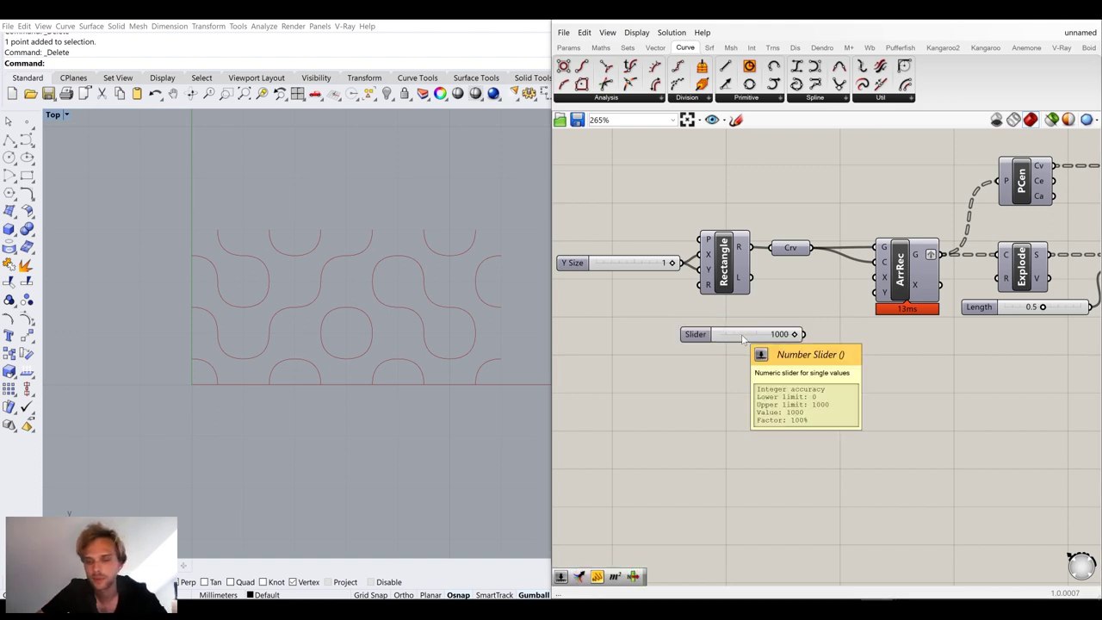
Create a number slider with value 100 and connect it to both the X and Y inputs of the rectangular array
double_click(742, 334)
text(1)
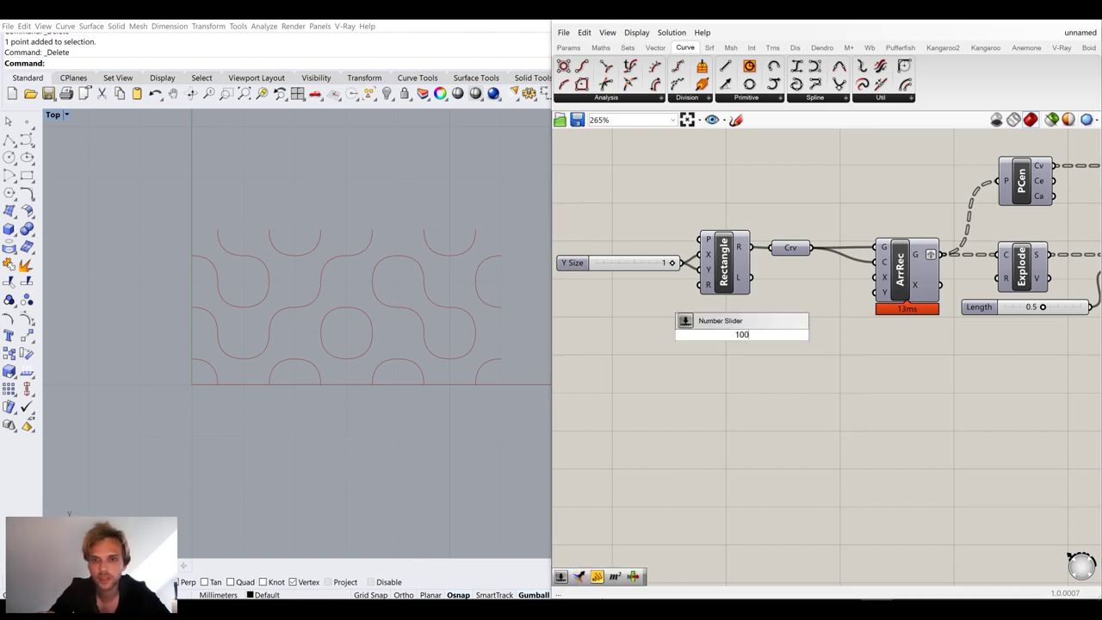
text(00)
key(Return)
drag(806, 335, 883, 277)
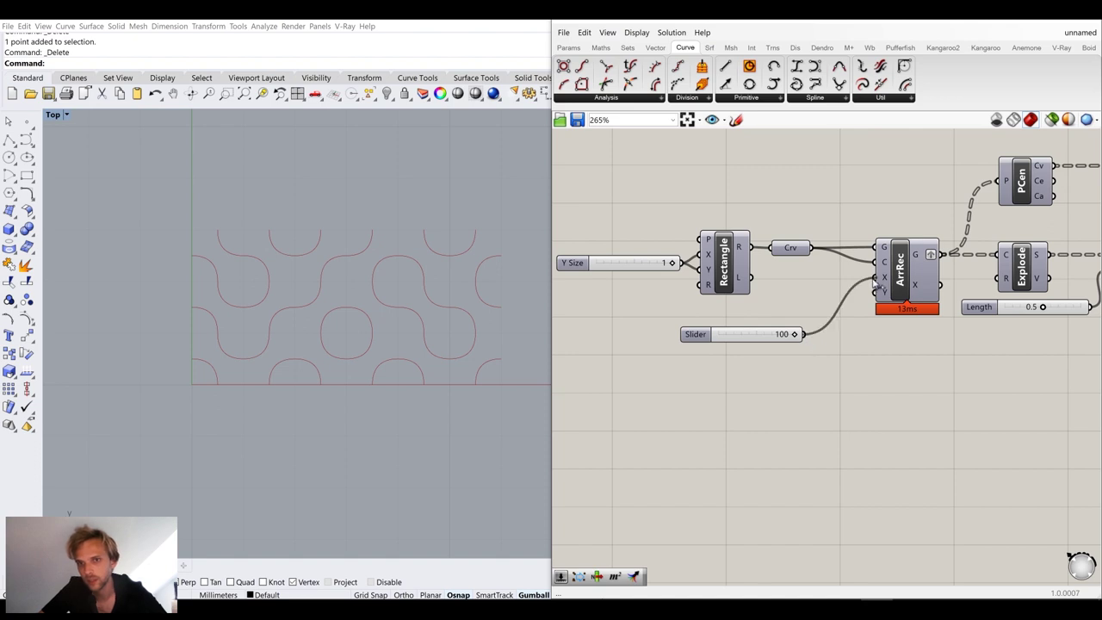
drag(806, 335, 883, 292)
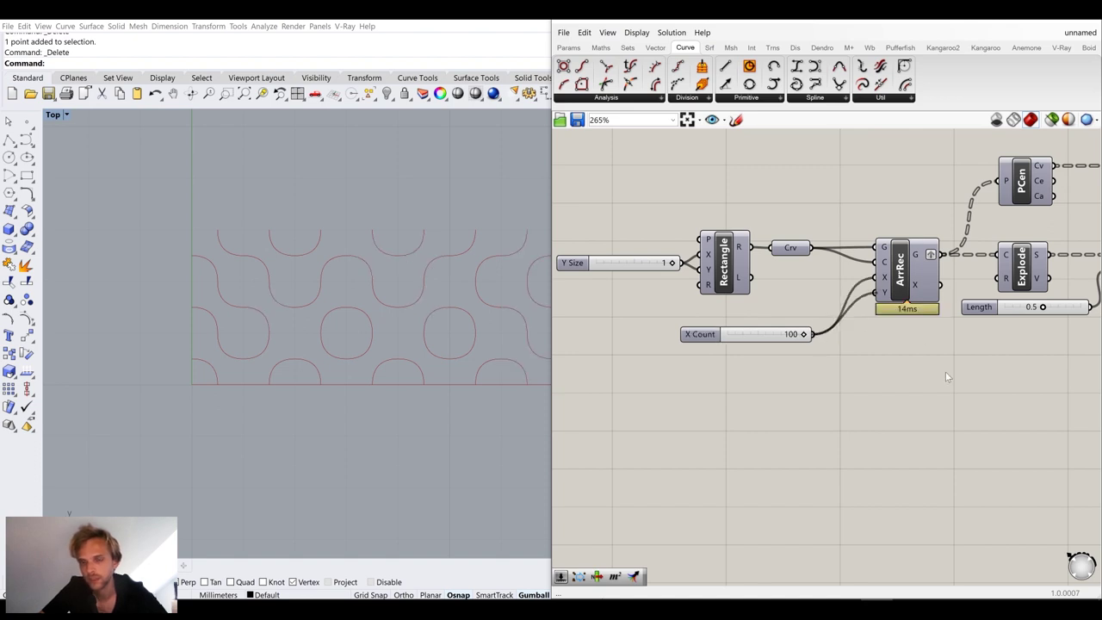
Examine the enlarged curve pattern in the Top viewport and the downstream Bezier span components
scroll(942, 377, down, 2)
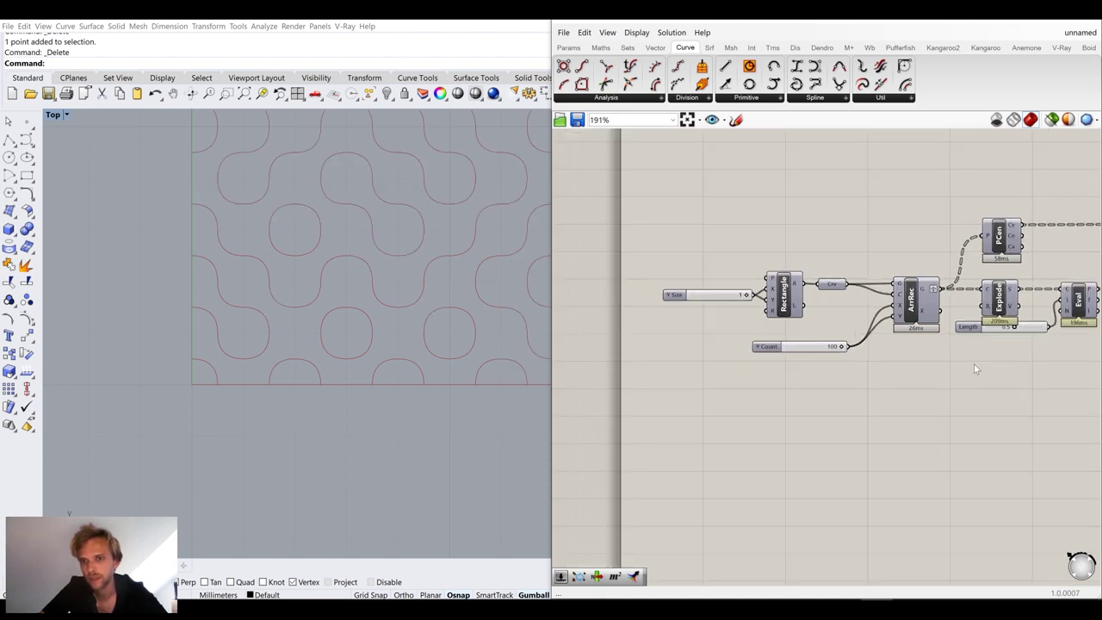
right_drag(1092, 338, 865, 334)
scroll(846, 366, down, 2)
scroll(949, 350, up, 4)
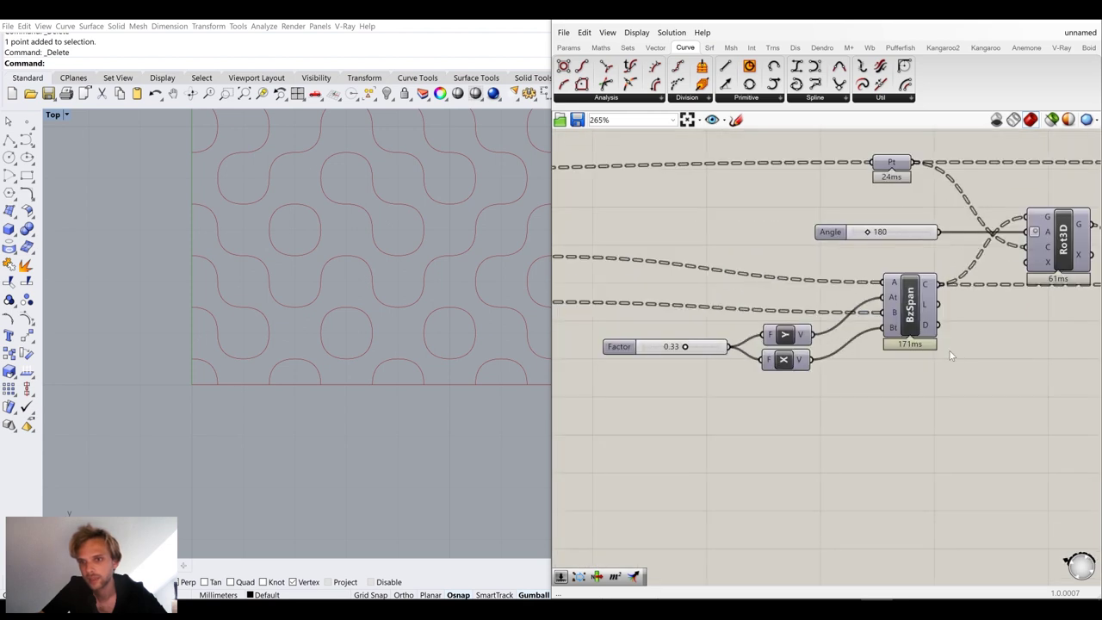
scroll(362, 227, down, 2)
scroll(394, 211, down, 6)
right_drag(417, 176, 268, 356)
scroll(268, 356, down, 4)
scroll(385, 258, down, 6)
scroll(383, 255, up, 5)
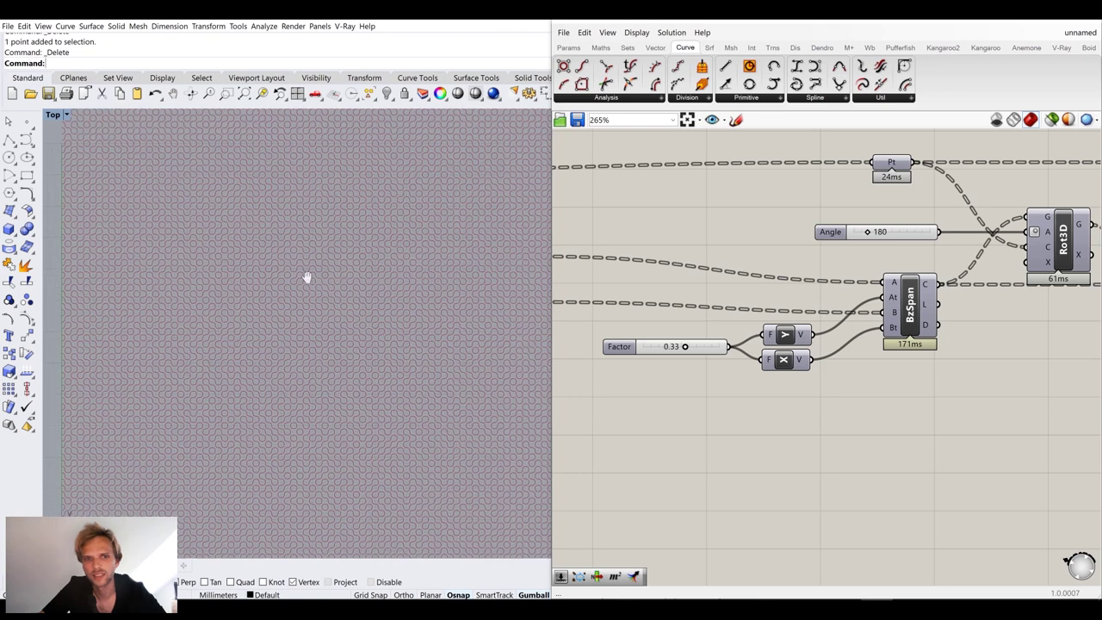
Set the slider driving the rectangular array's X and Y counts to 50
right_drag(630, 335, 962, 371)
right_drag(746, 342, 1087, 322)
scroll(754, 330, up, 3)
double_click(789, 327)
text(50)
key(Return)
right_drag(322, 322, 335, 282)
scroll(342, 298, up, 4)
scroll(341, 295, down, 2)
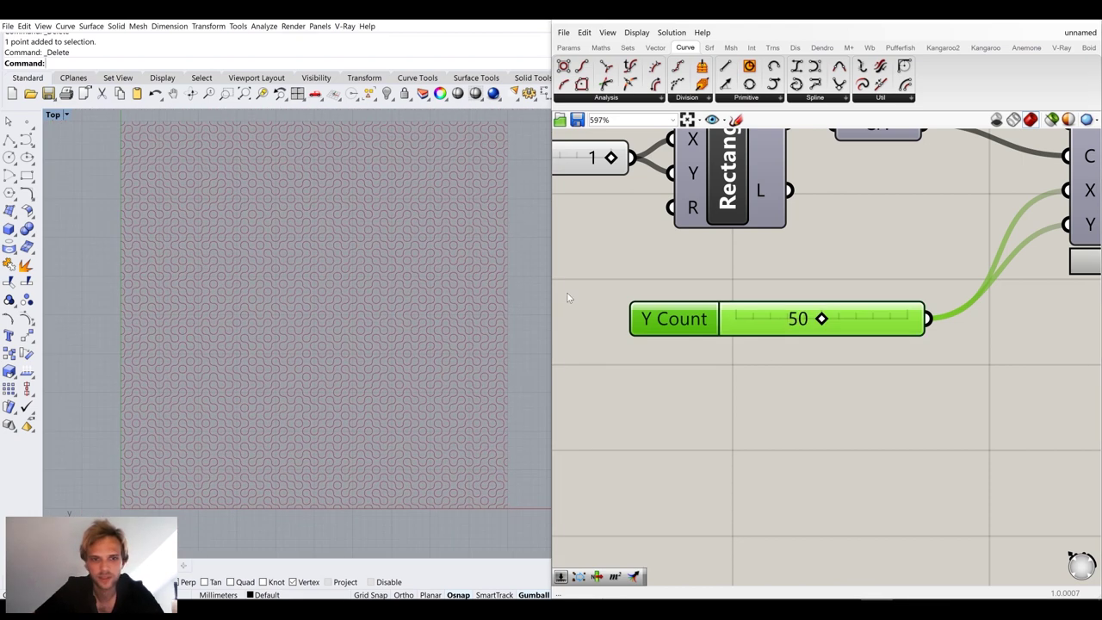
Set the rectangular array's Y Count slider to 40
double_click(754, 322)
text(40)
key(Return)
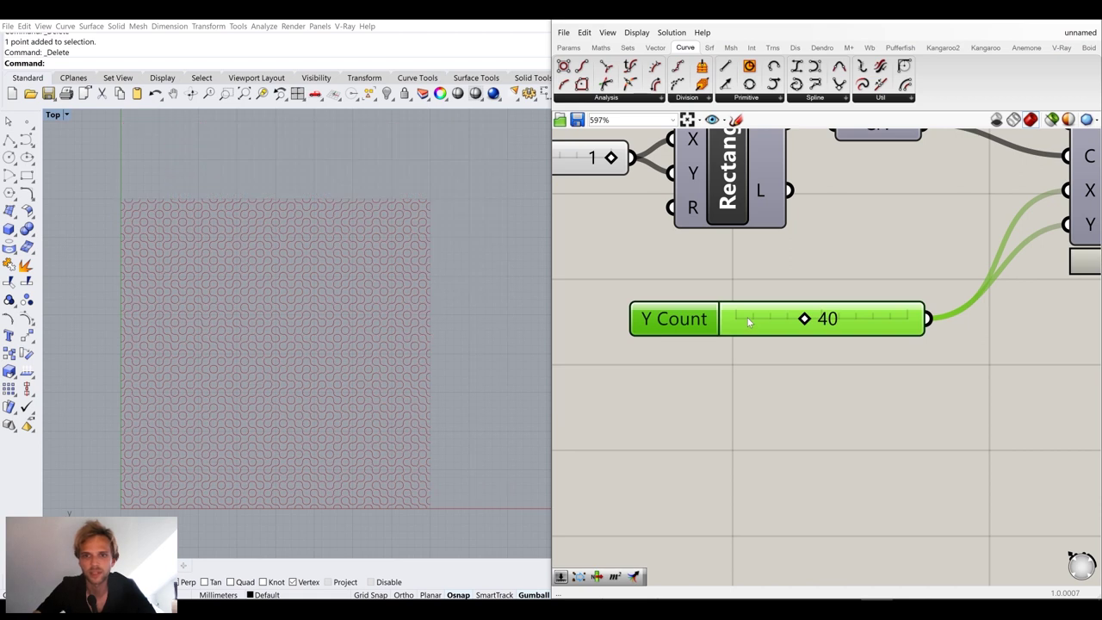
scroll(379, 320, up, 2)
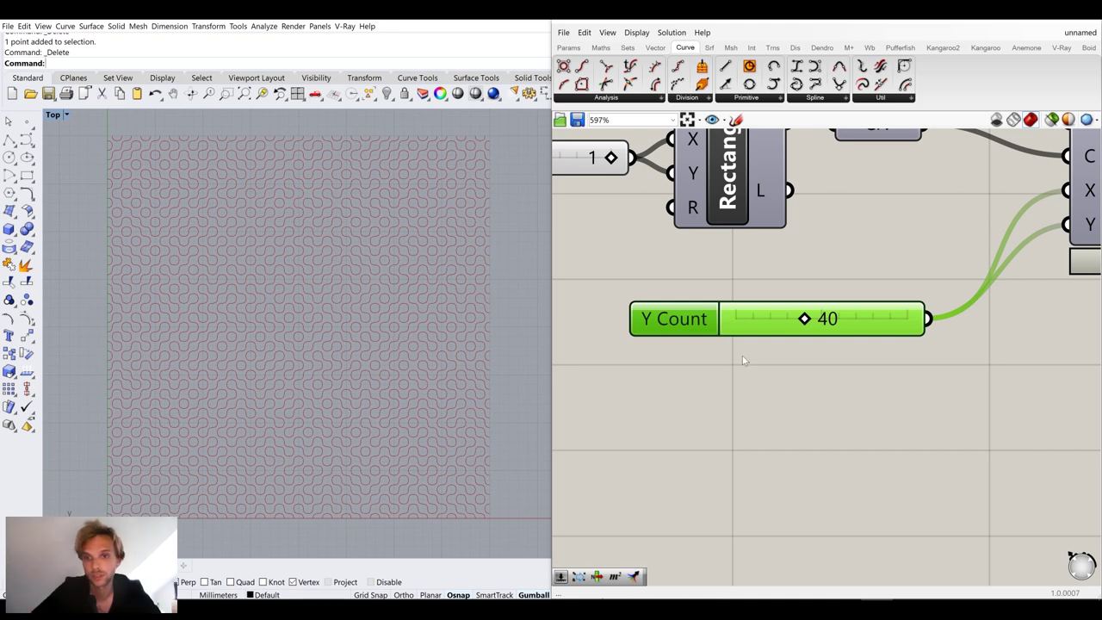
Set the Factor slider feeding the unit vectors of the Bezier span to 0.22
scroll(749, 292, down, 4)
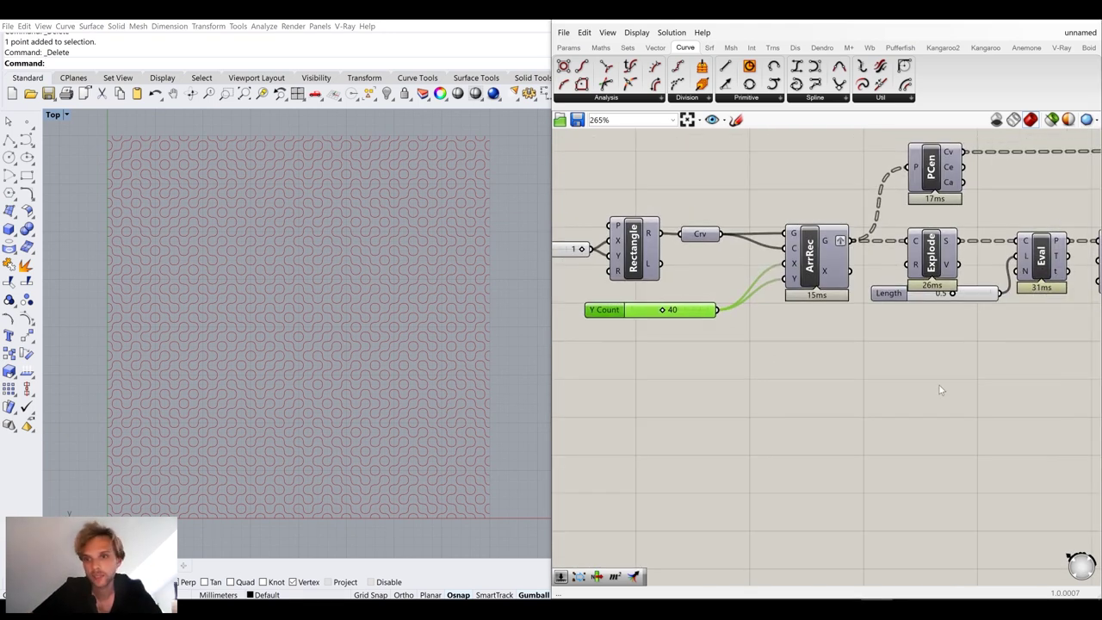
right_drag(941, 390, 745, 358)
scroll(784, 314, up, 2)
drag(779, 306, 777, 301)
right_drag(904, 348, 683, 334)
drag(775, 301, 768, 312)
scroll(720, 307, up, 1)
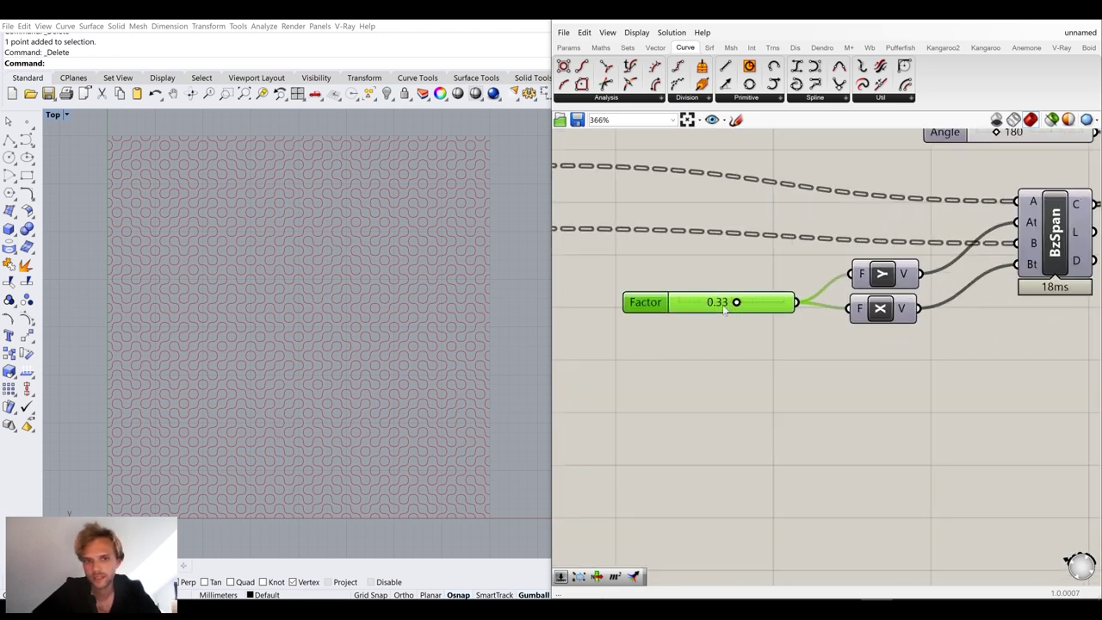
scroll(267, 292, up, 5)
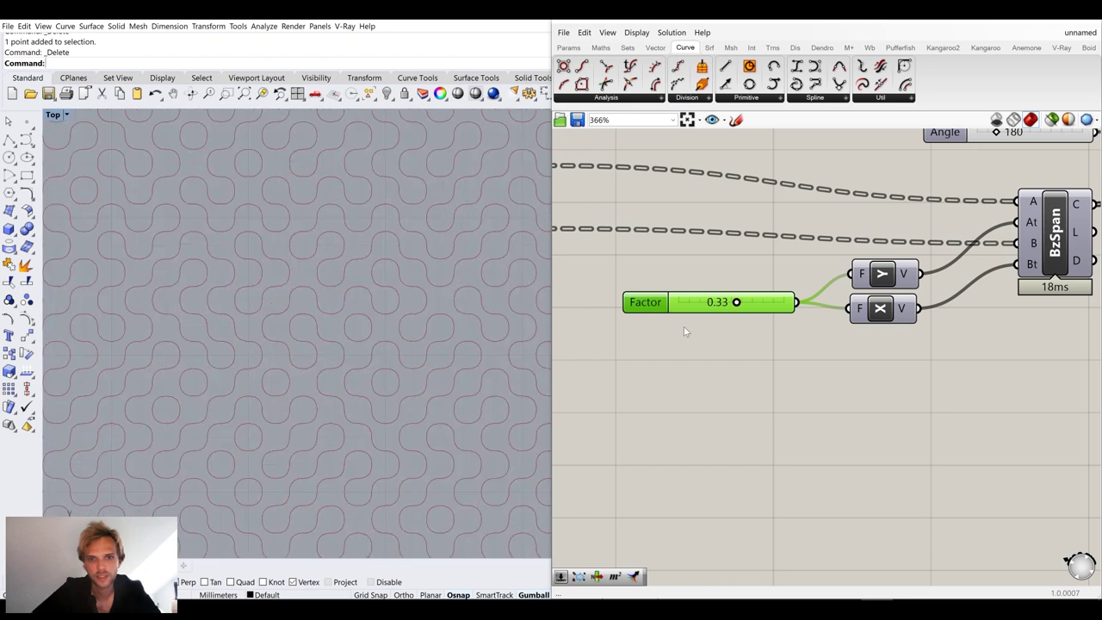
mouse_move(736, 303)
mouse_down()
mouse_move(629, 322)
mouse_move(696, 304)
mouse_move(813, 313)
mouse_move(694, 335)
mouse_move(714, 342)
mouse_up()
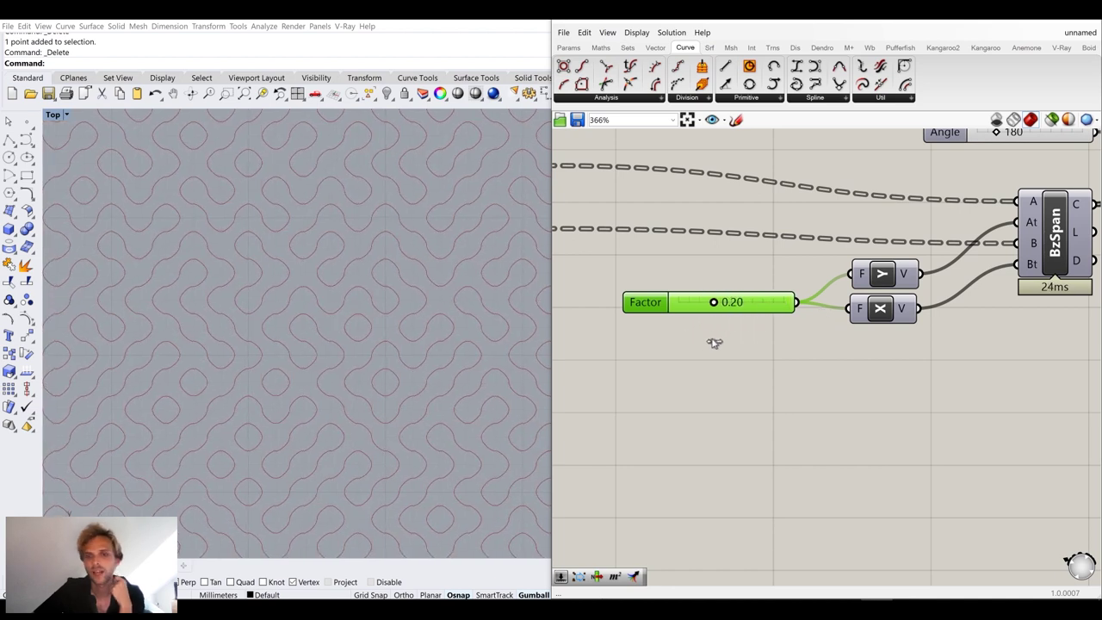
scroll(347, 327, down, 5)
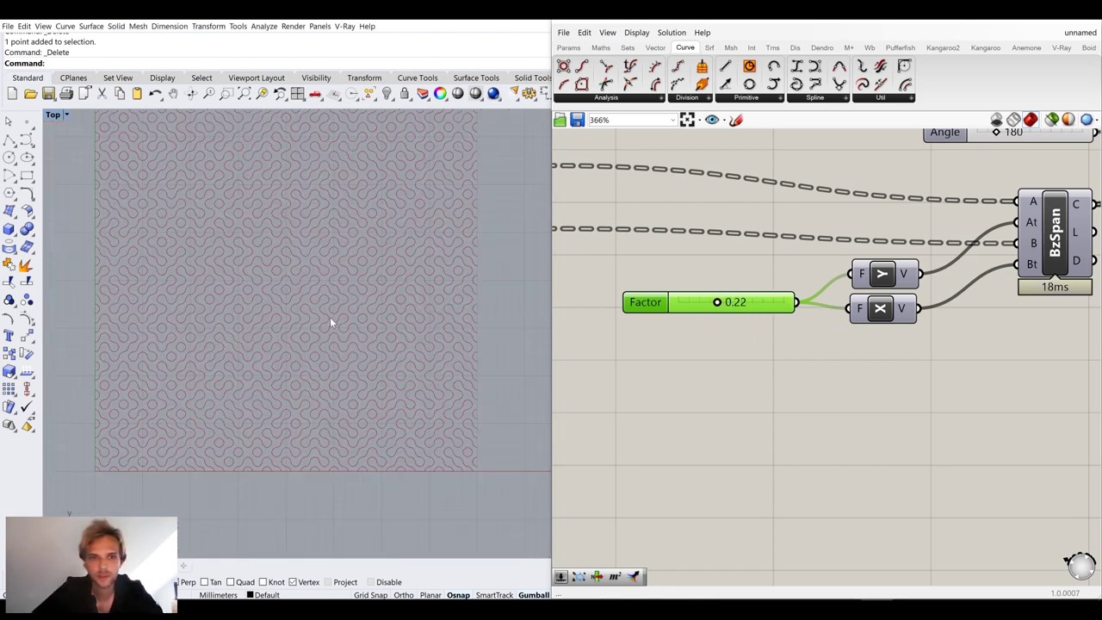
scroll(379, 332, up, 3)
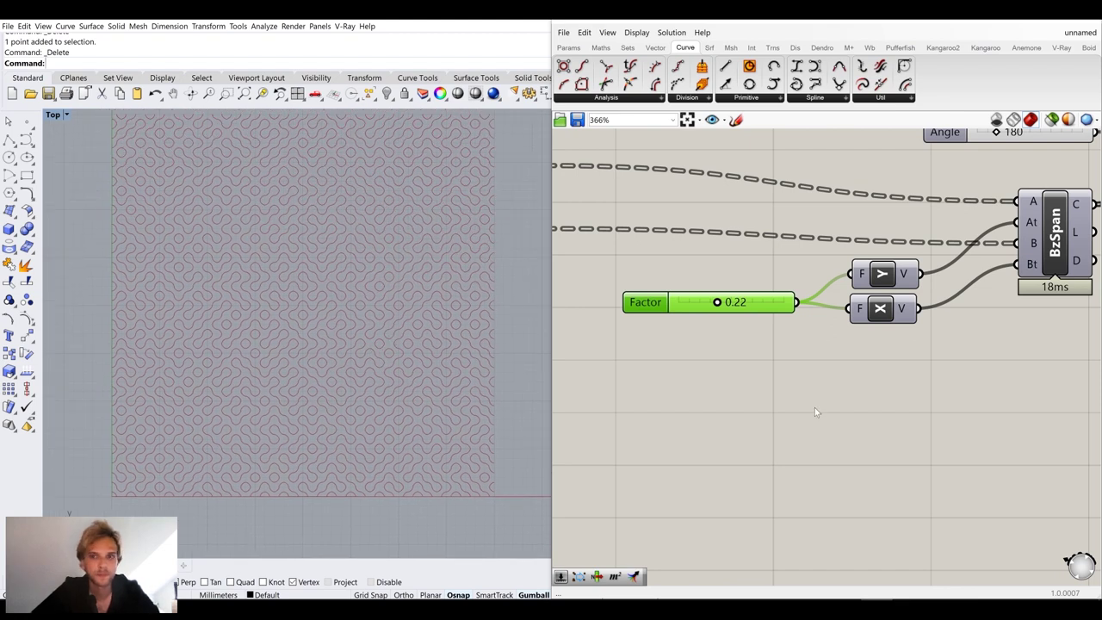
scroll(810, 383, down, 2)
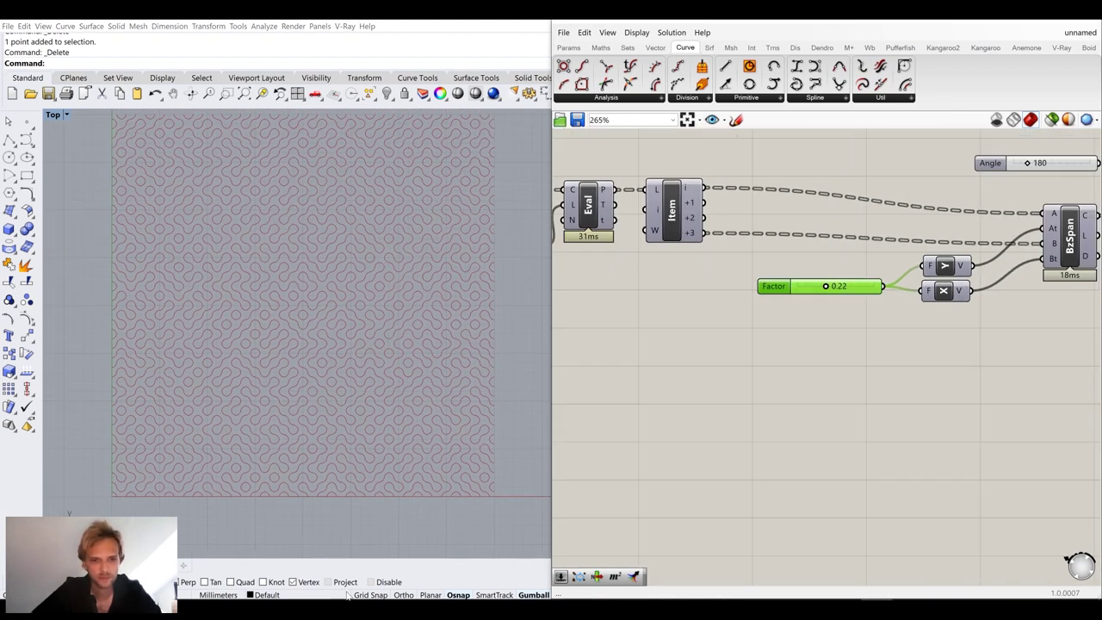
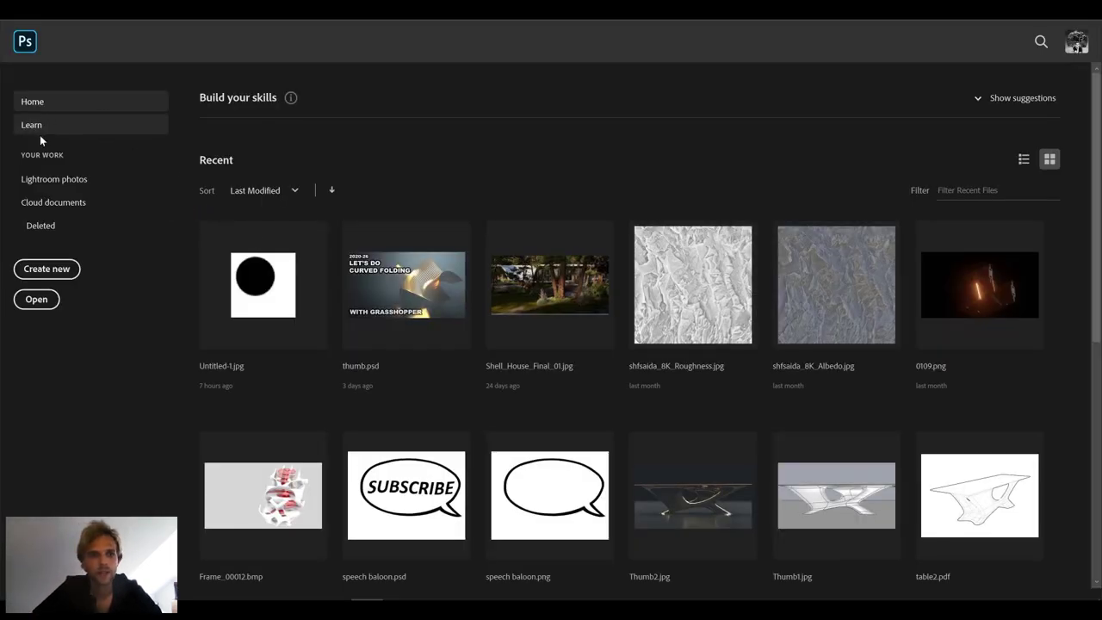
Open the new document settings in Photoshop and select the width value for editing
click(57, 270)
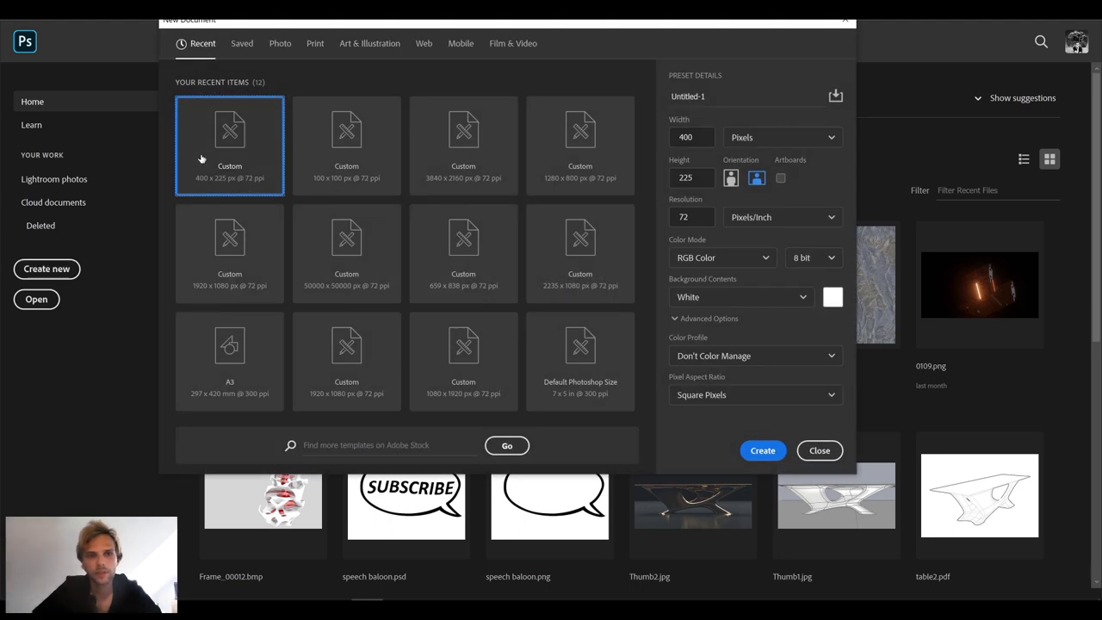
click(694, 138)
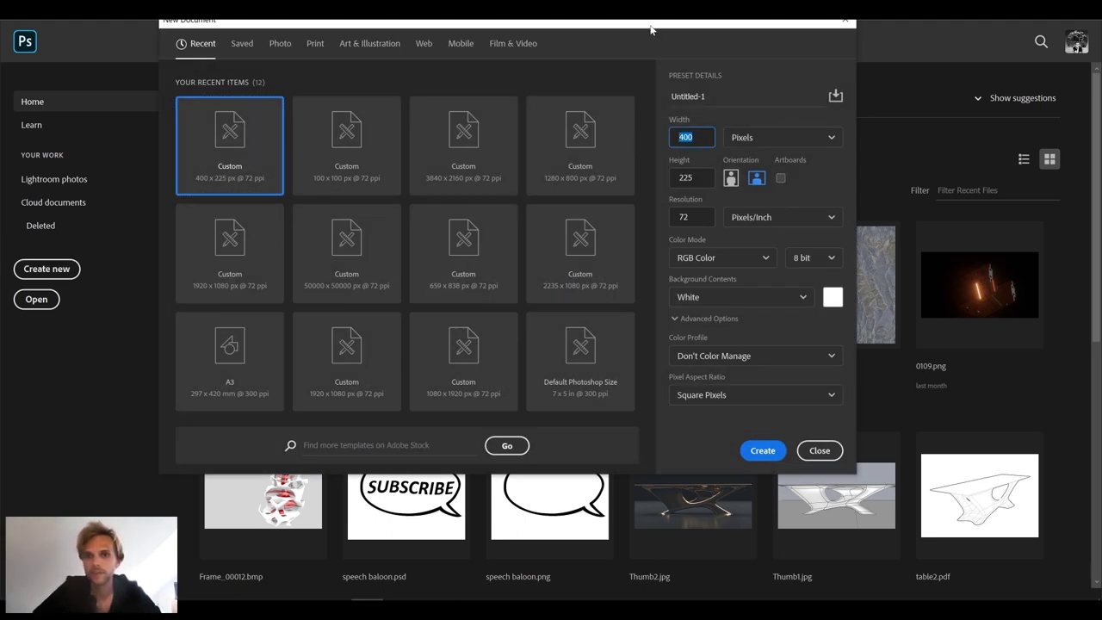
drag(651, 27, 705, 84)
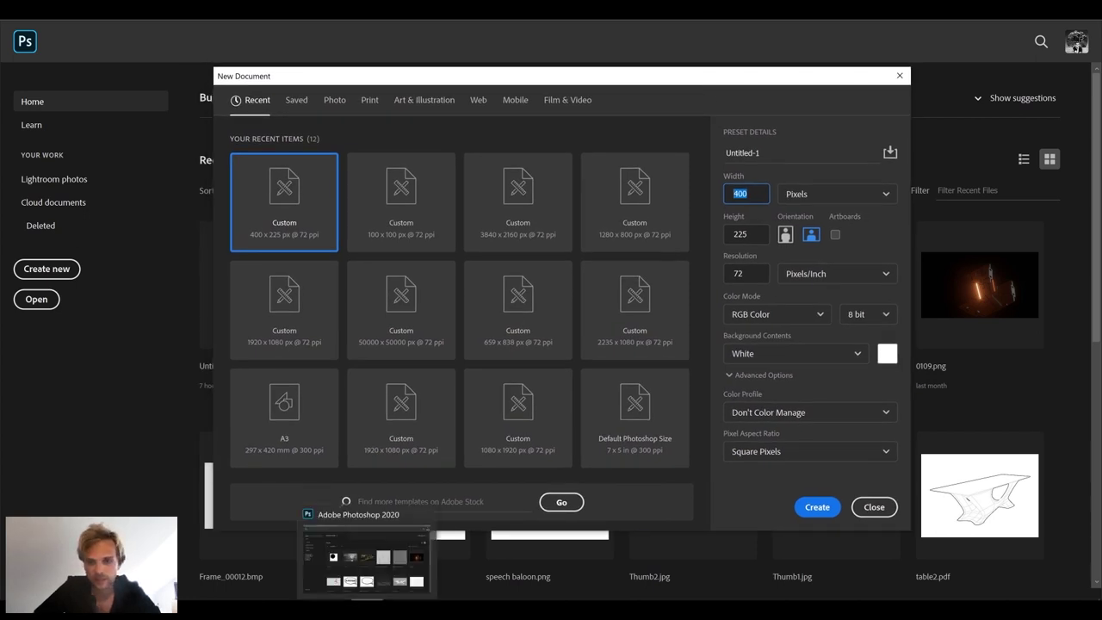
Switch back to Rhino and Grasshopper and review the Y Size and Y Count sliders and the components they drive
key(alt+Tab)
scroll(154, 249, down, 2)
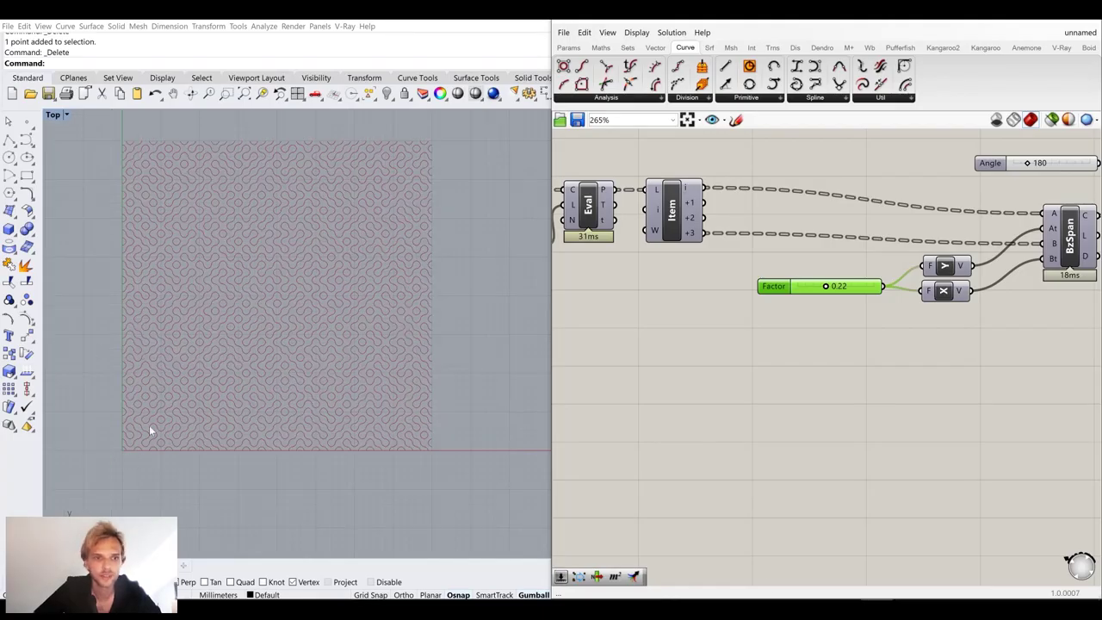
scroll(657, 360, down, 3)
right_drag(657, 360, 1061, 369)
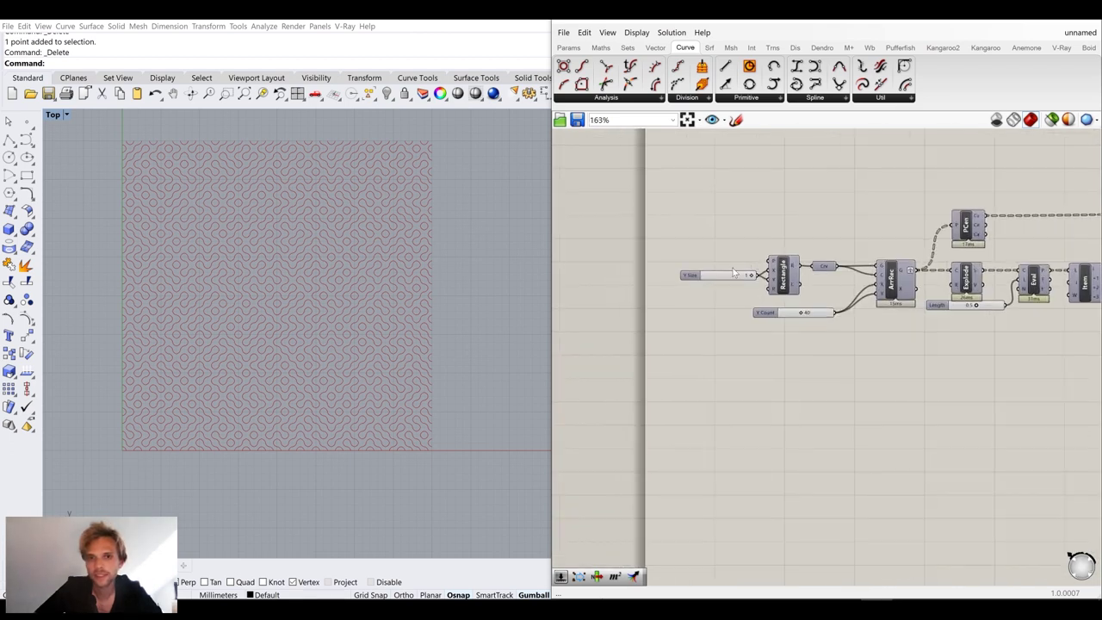
scroll(749, 277, up, 4)
click(690, 274)
click(818, 356)
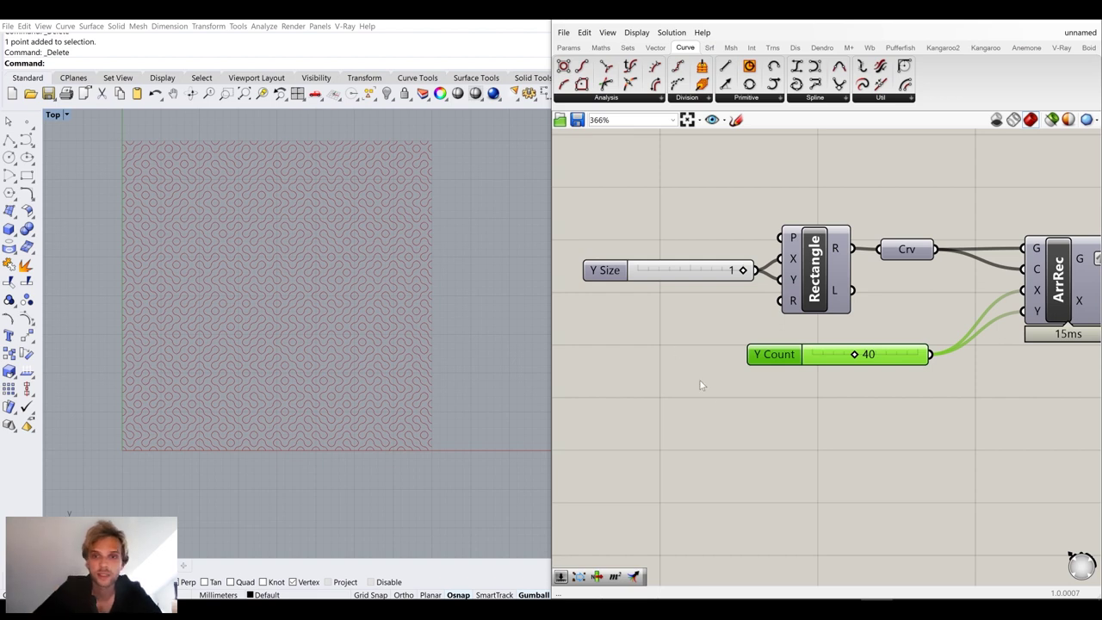
scroll(701, 383, down, 2)
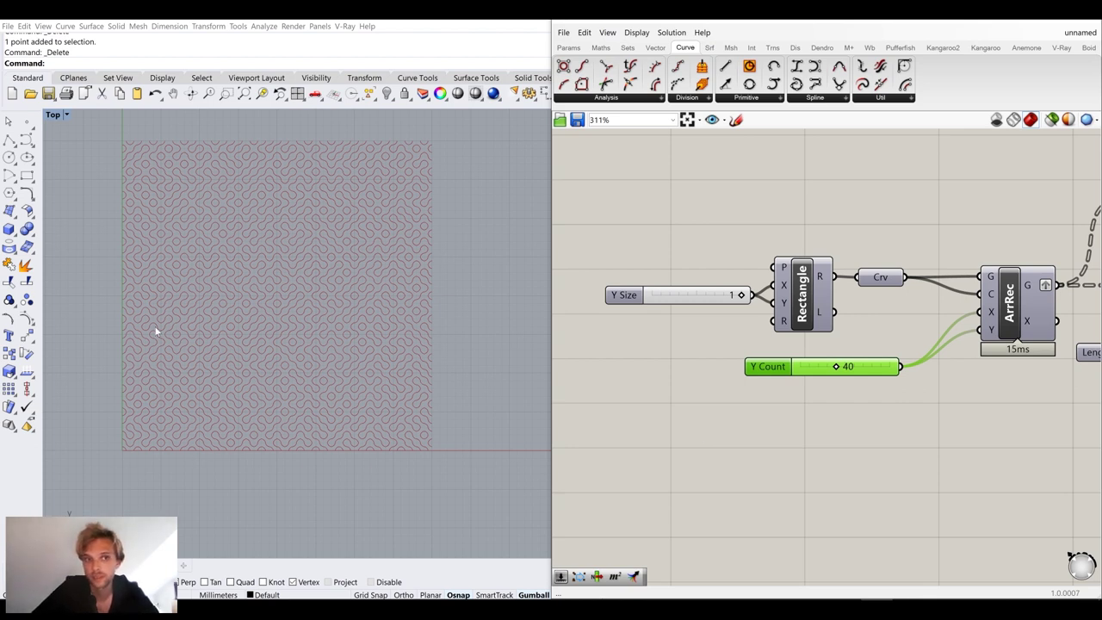
scroll(740, 379, down, 6)
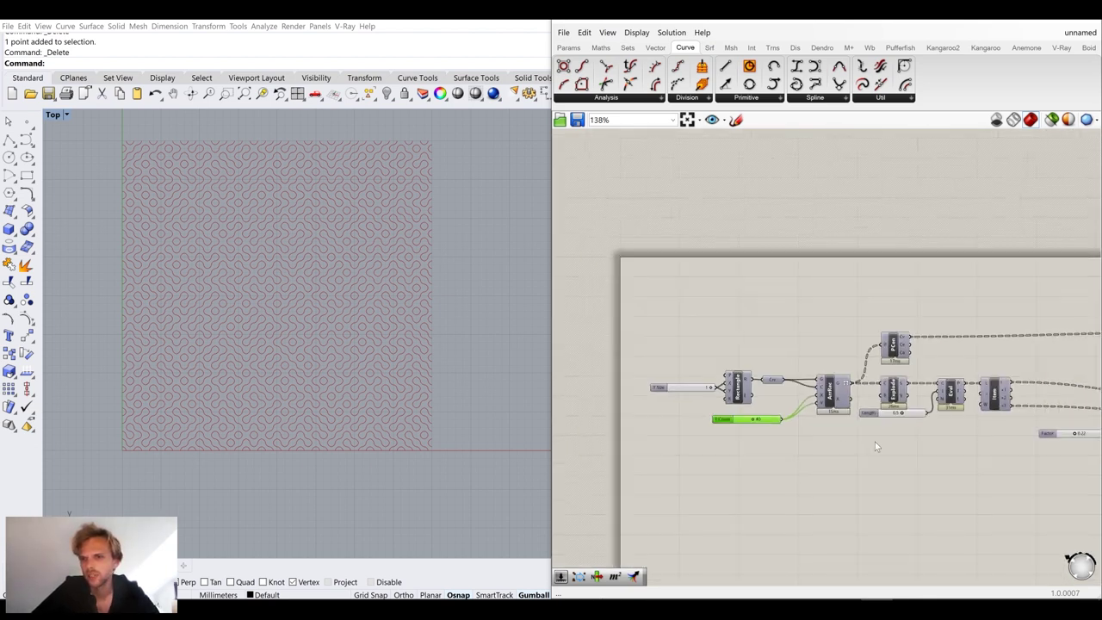
scroll(734, 399, down, 3)
scroll(963, 374, up, 4)
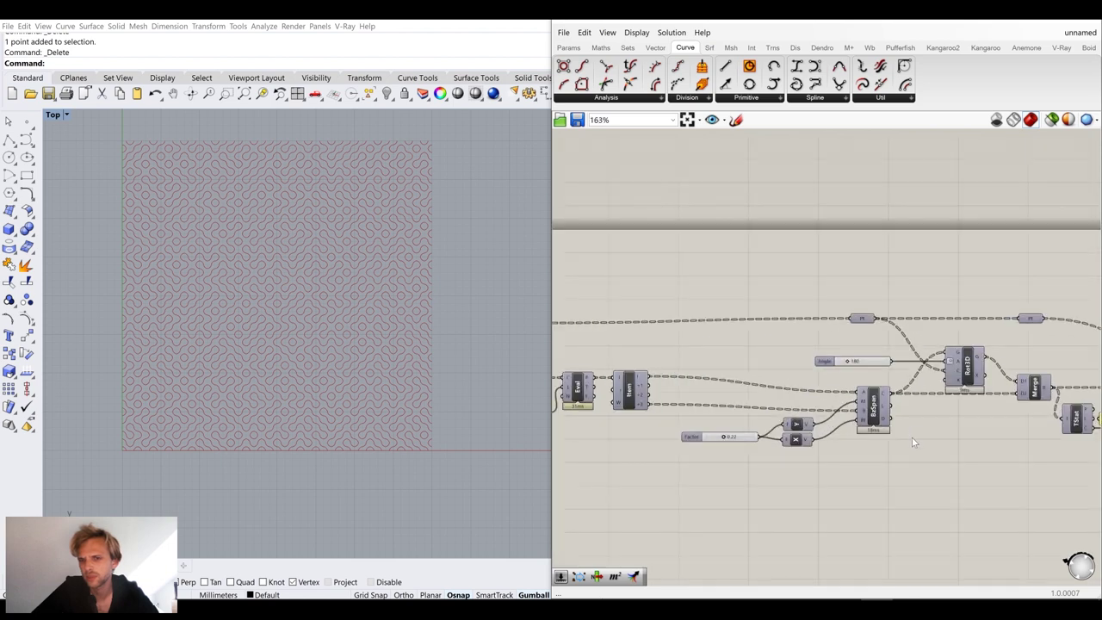
right_drag(607, 435, 1082, 438)
scroll(758, 393, up, 3)
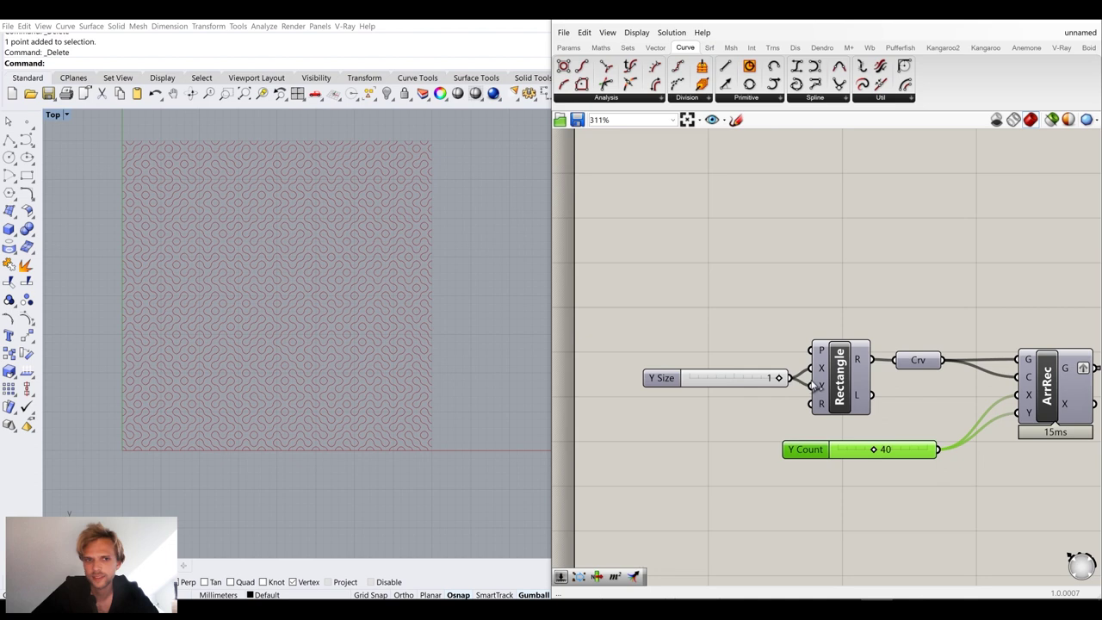
double_click(721, 428)
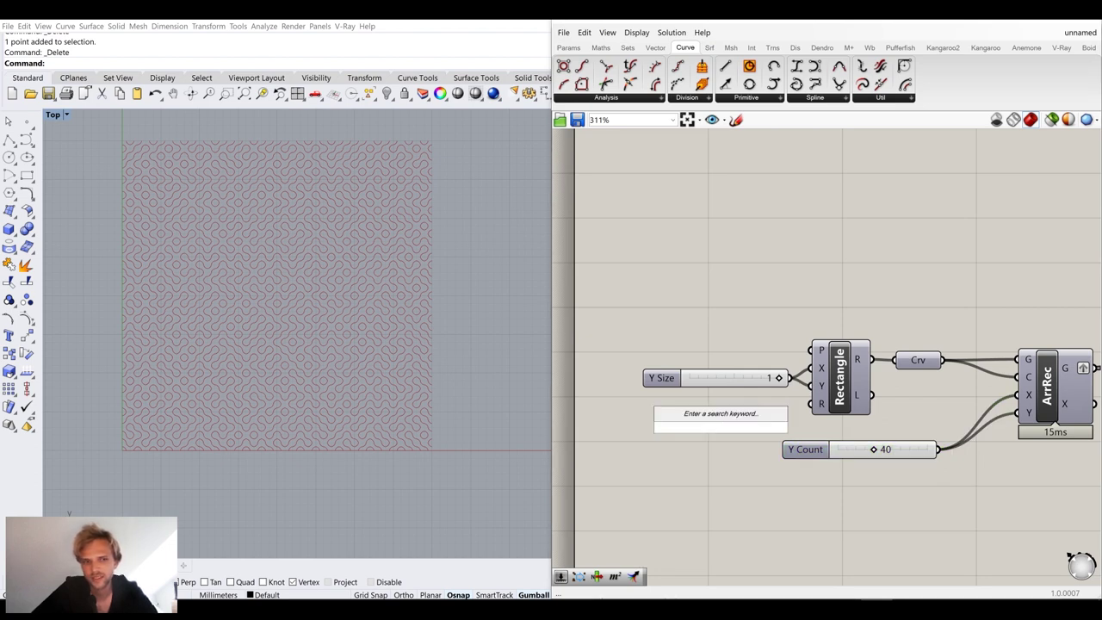
text(5)
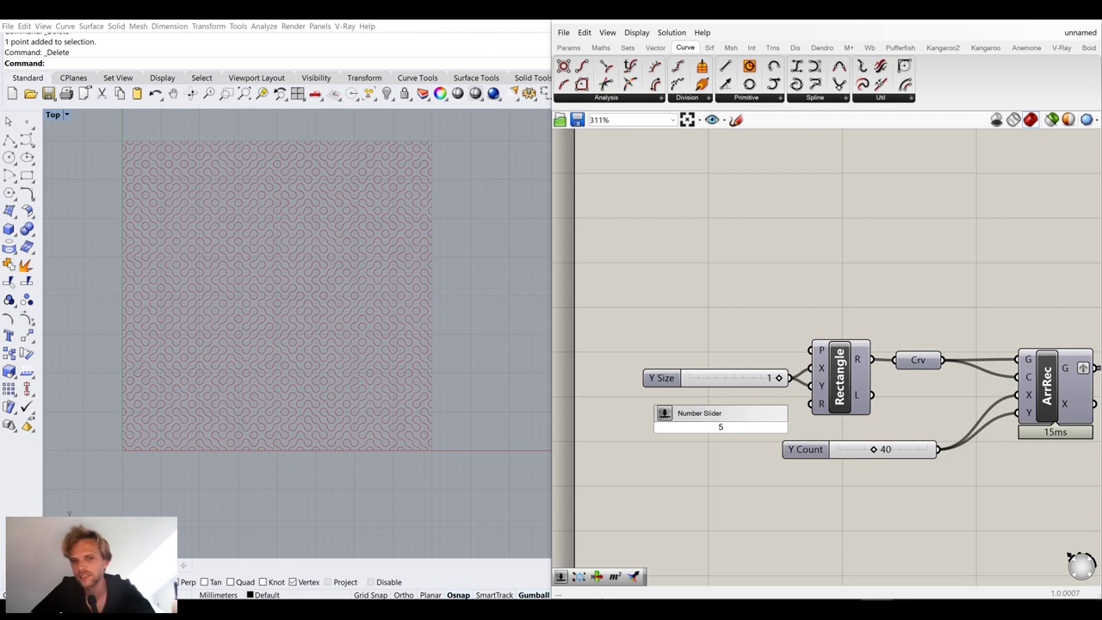
key(Return)
drag(758, 428, 736, 400)
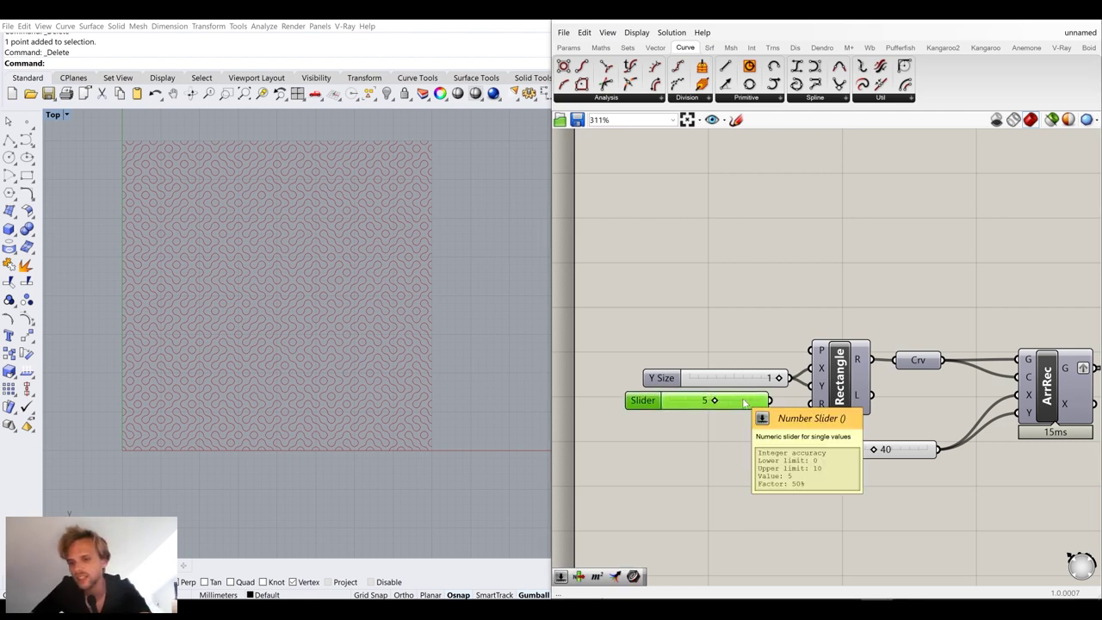
key(Delete)
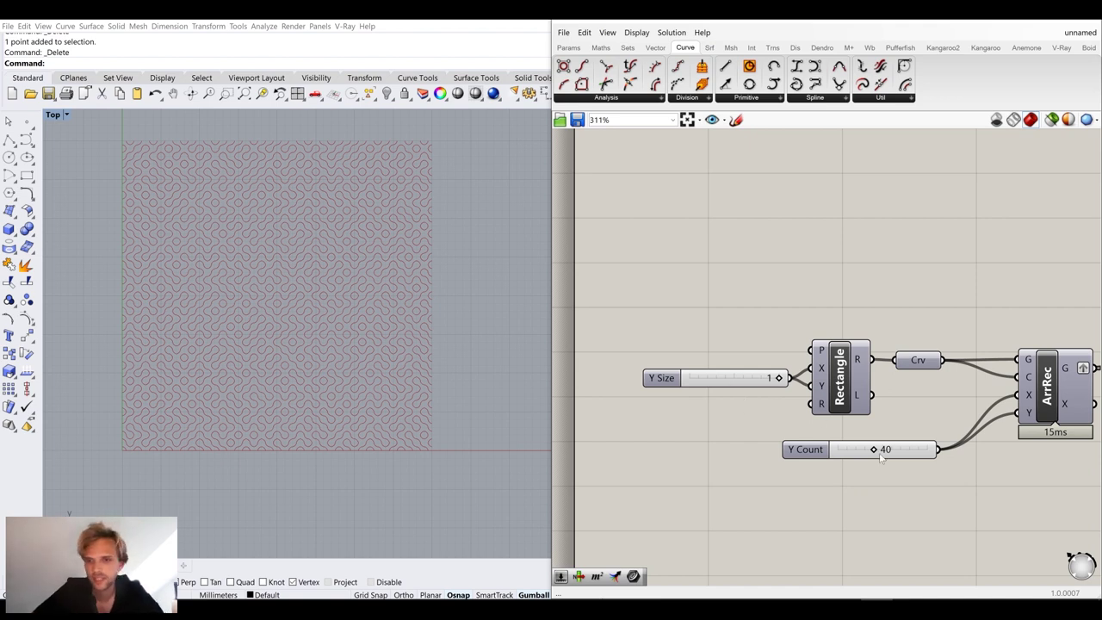
Switch to Photoshop and create a new document 40 pixels wide and 40 pixels high
mouse_move(367, 609)
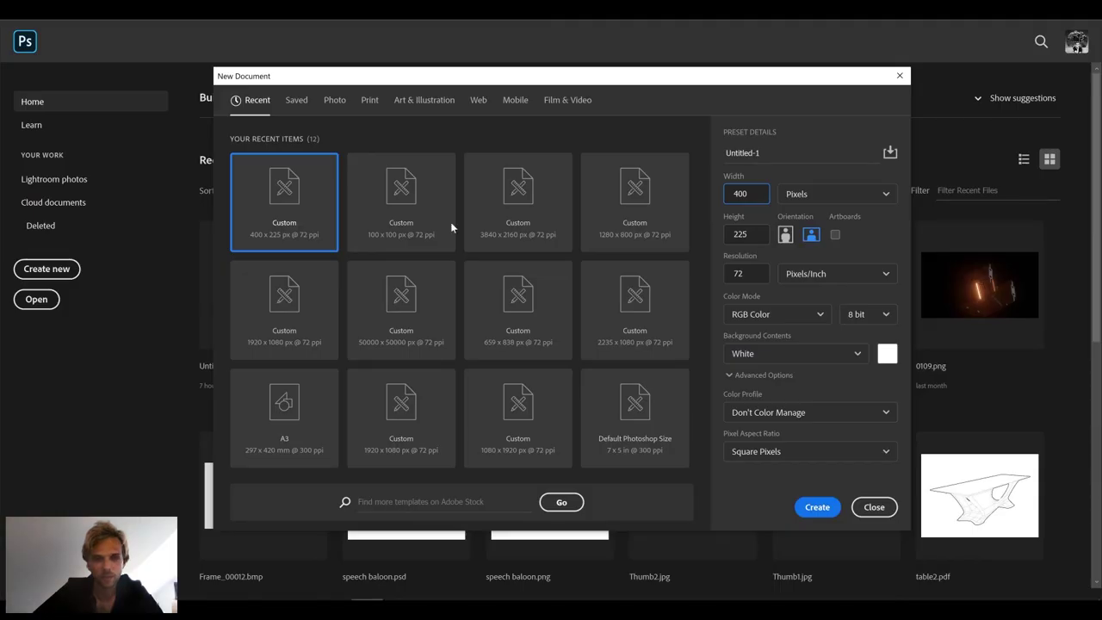
text(4)
key(Tab)
text(40)
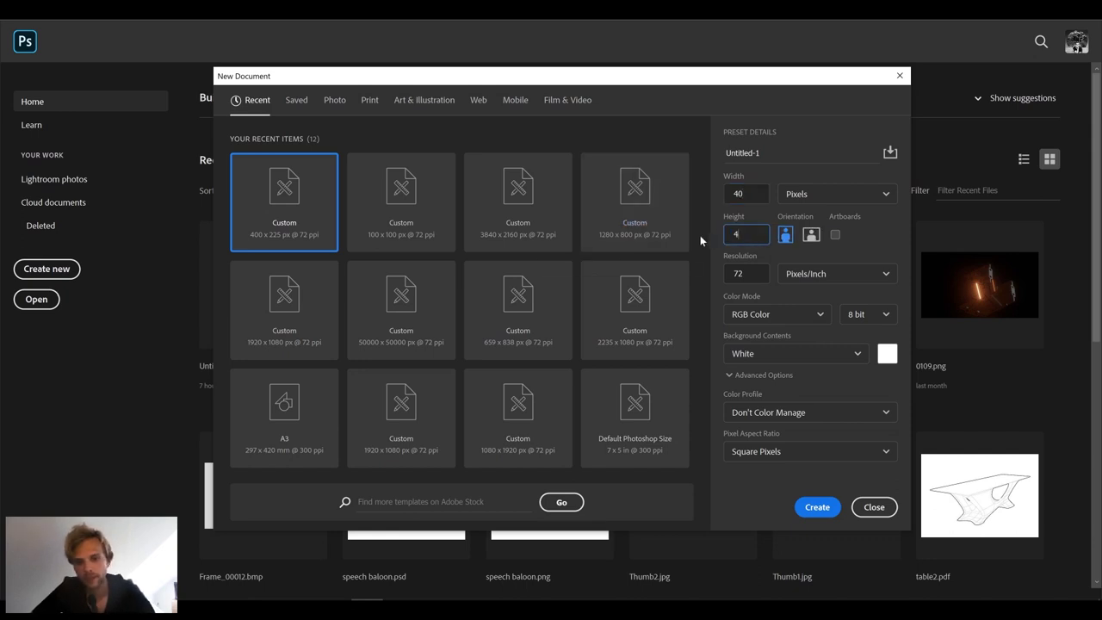
click(829, 509)
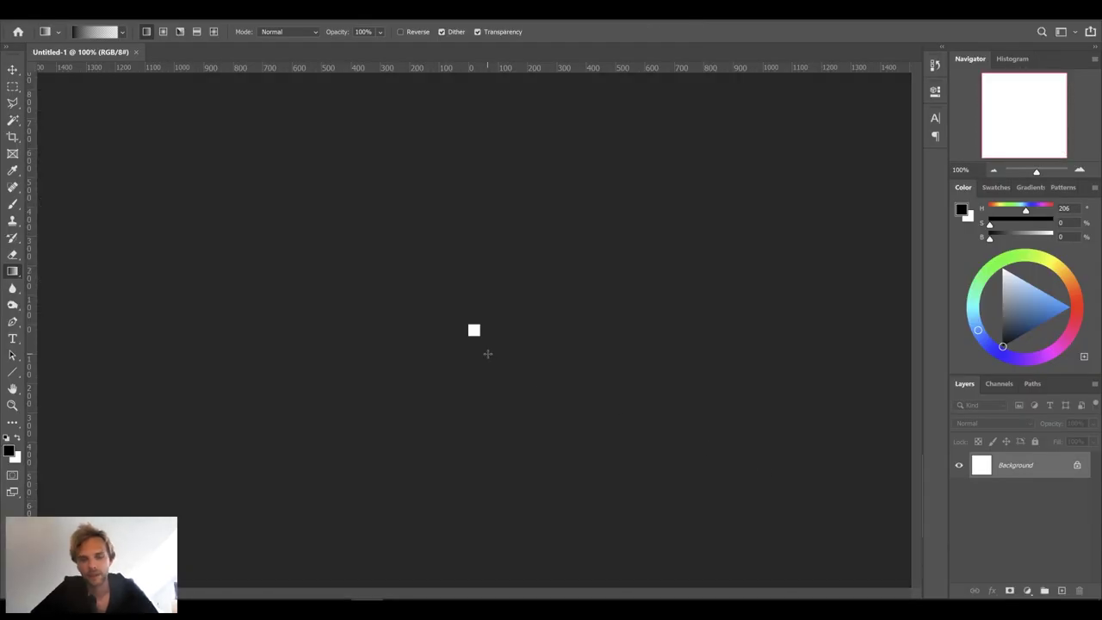
Select the Brush tool and set its size to 10 px for painting on the enlarged blank canvas
alt+scroll(476, 330, up, 15)
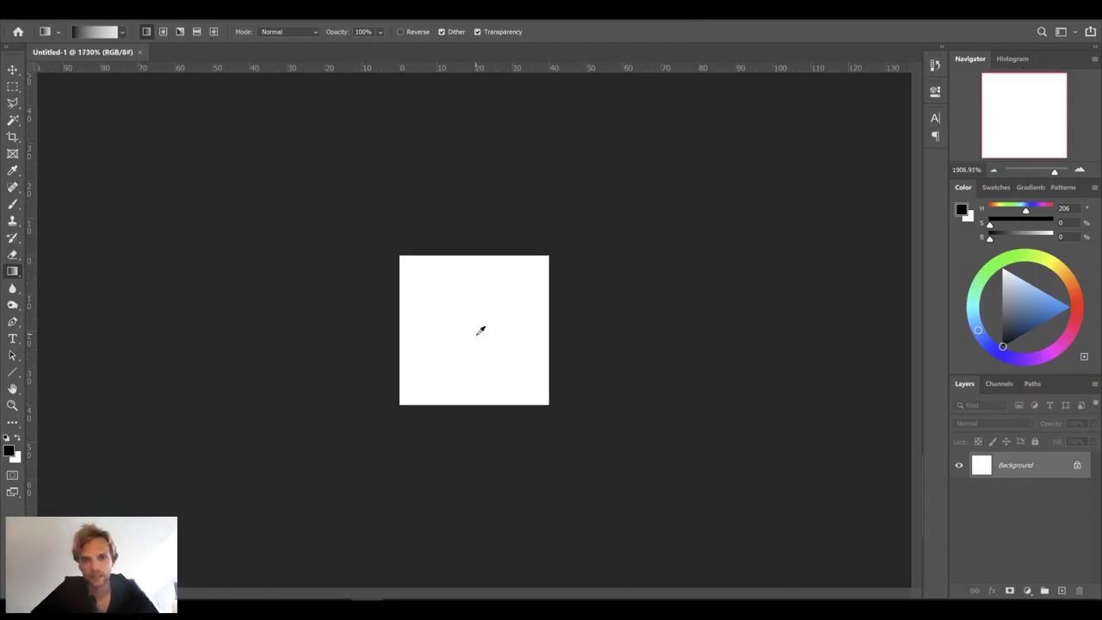
alt+scroll(480, 330, up, 2)
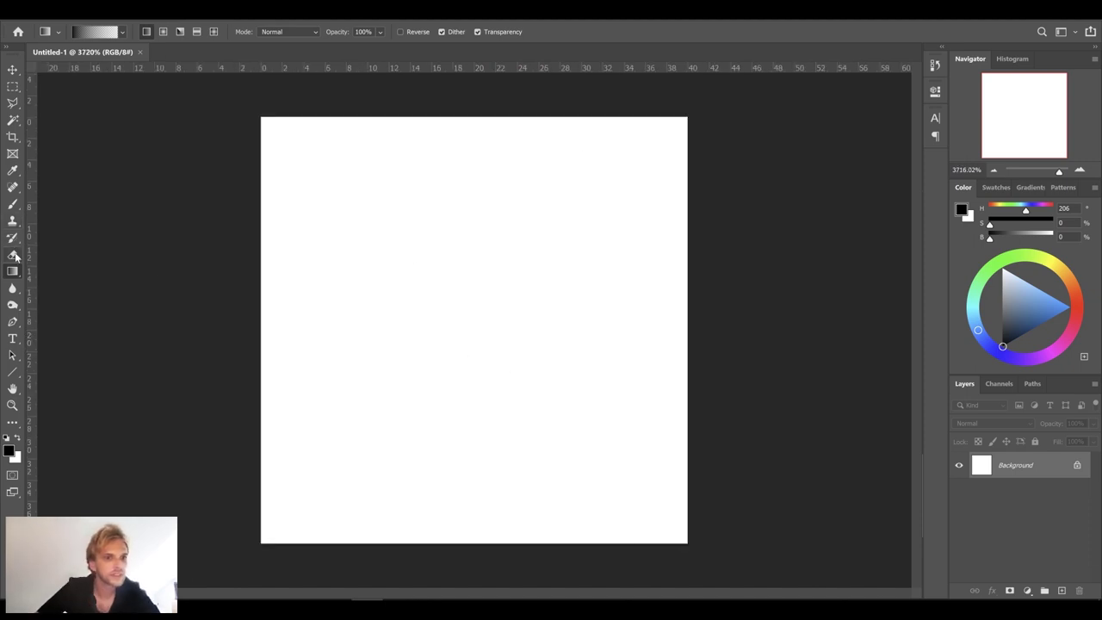
click(11, 211)
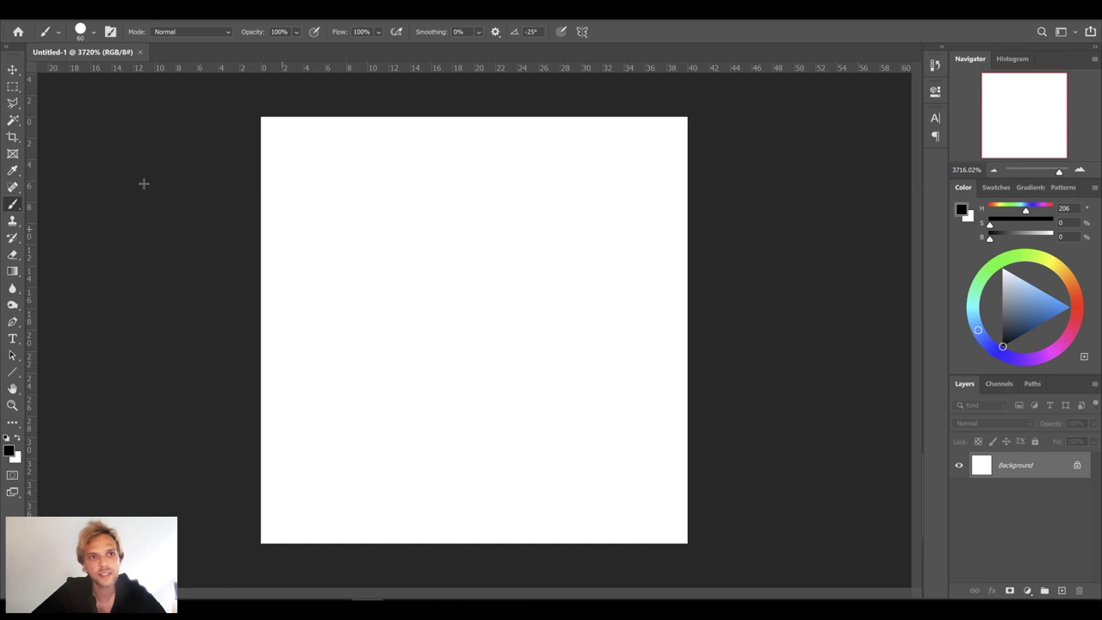
click(92, 36)
click(82, 73)
drag(79, 75, 75, 74)
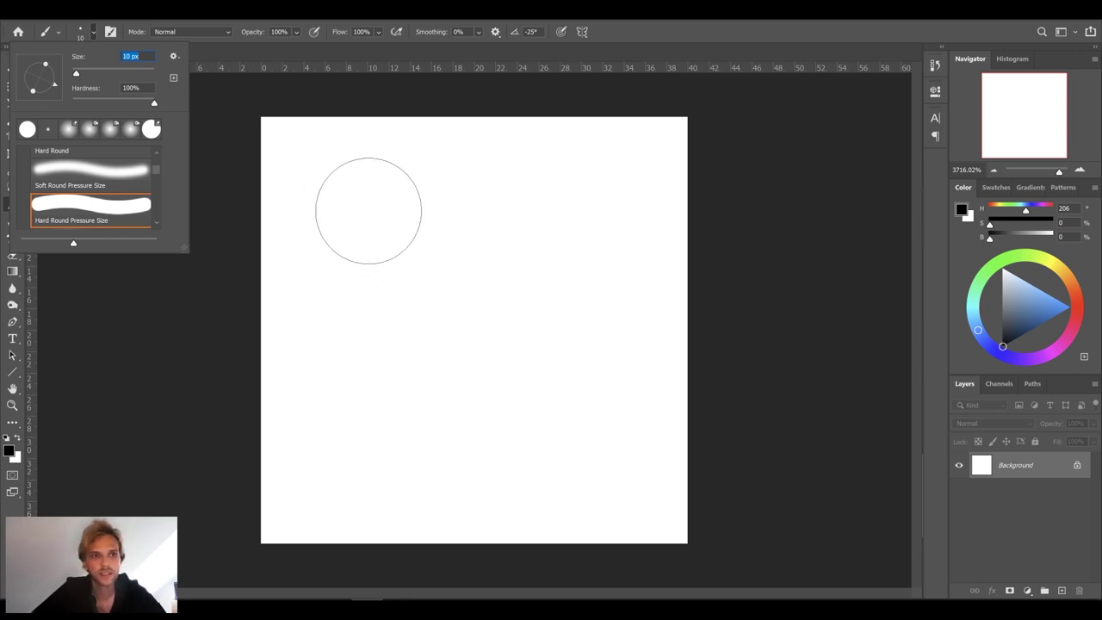
click(362, 221)
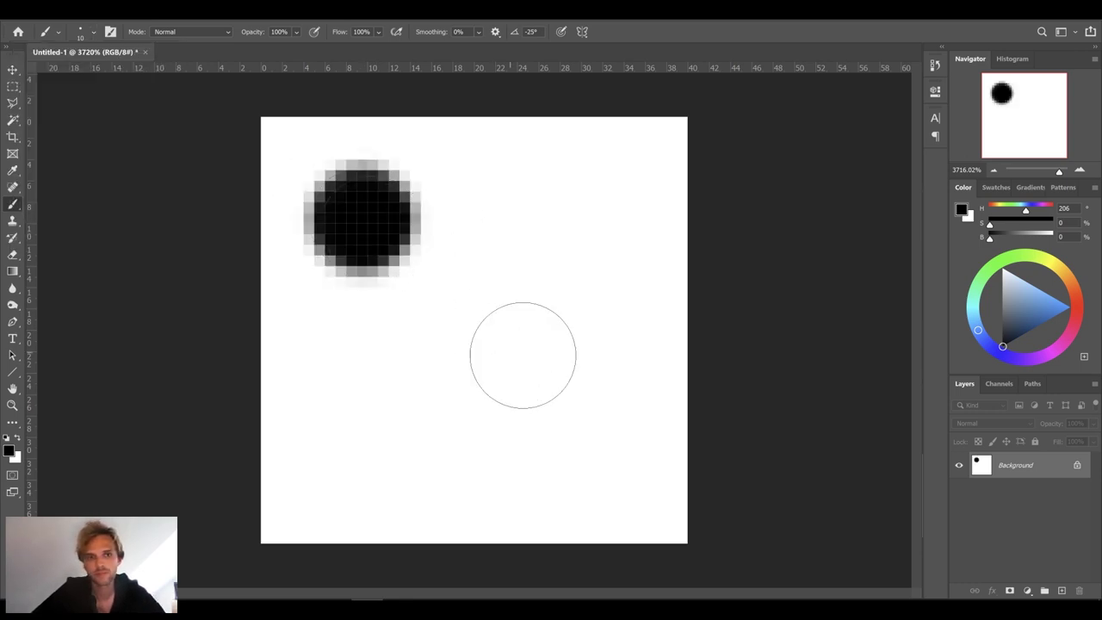
click(592, 220)
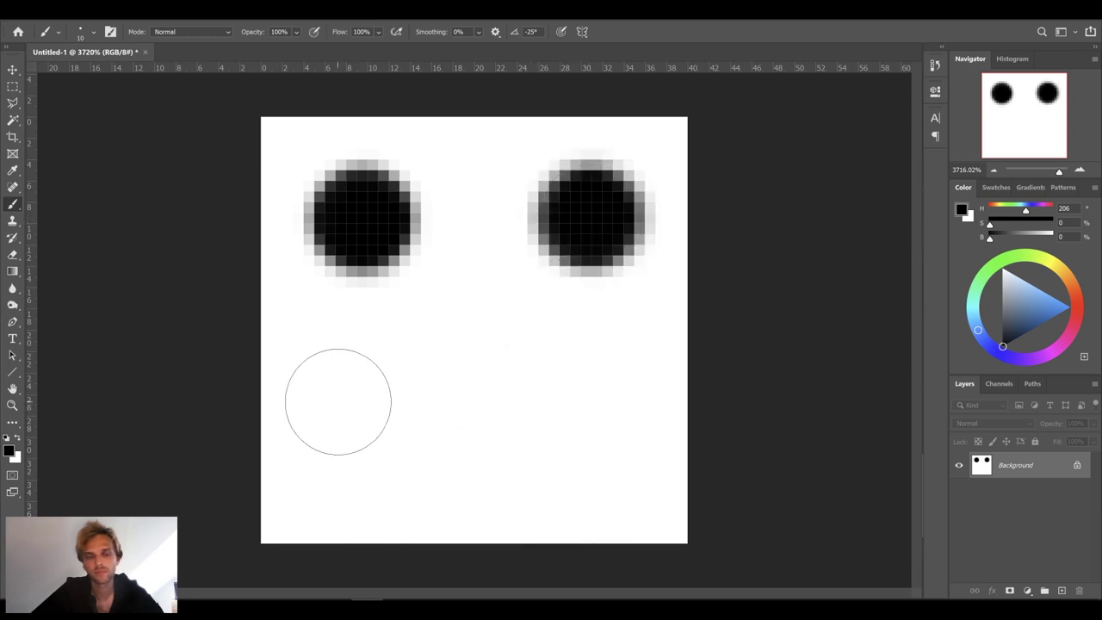
key(ctrl+z)
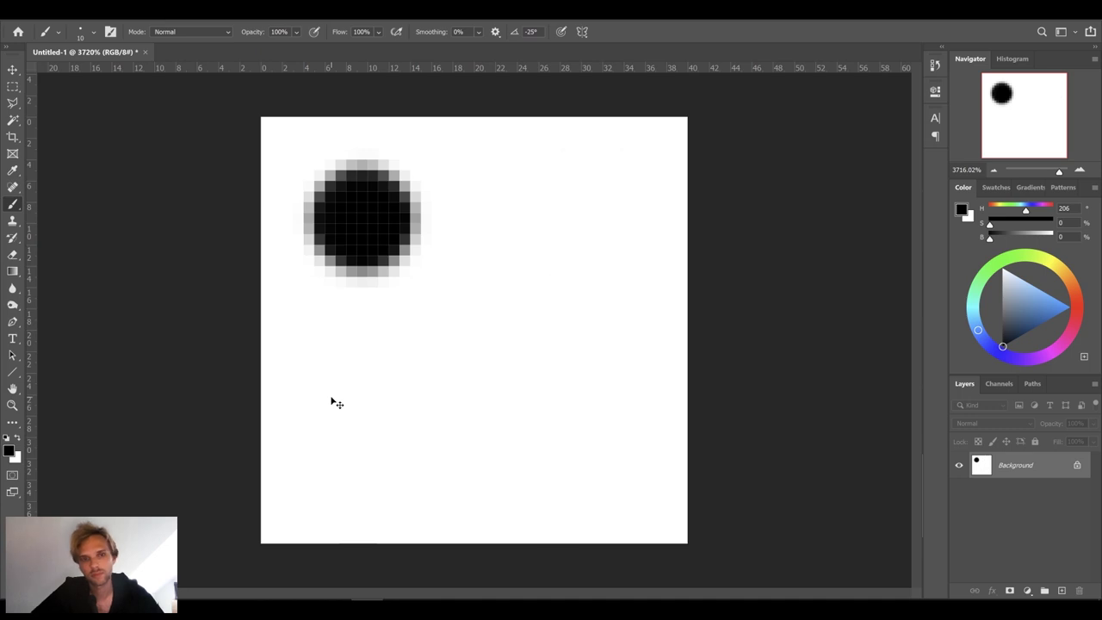
key(ctrl+z)
Set the brush size to 8 px and paint a black smiley with two round eyes and a wide curved mouth
click(95, 33)
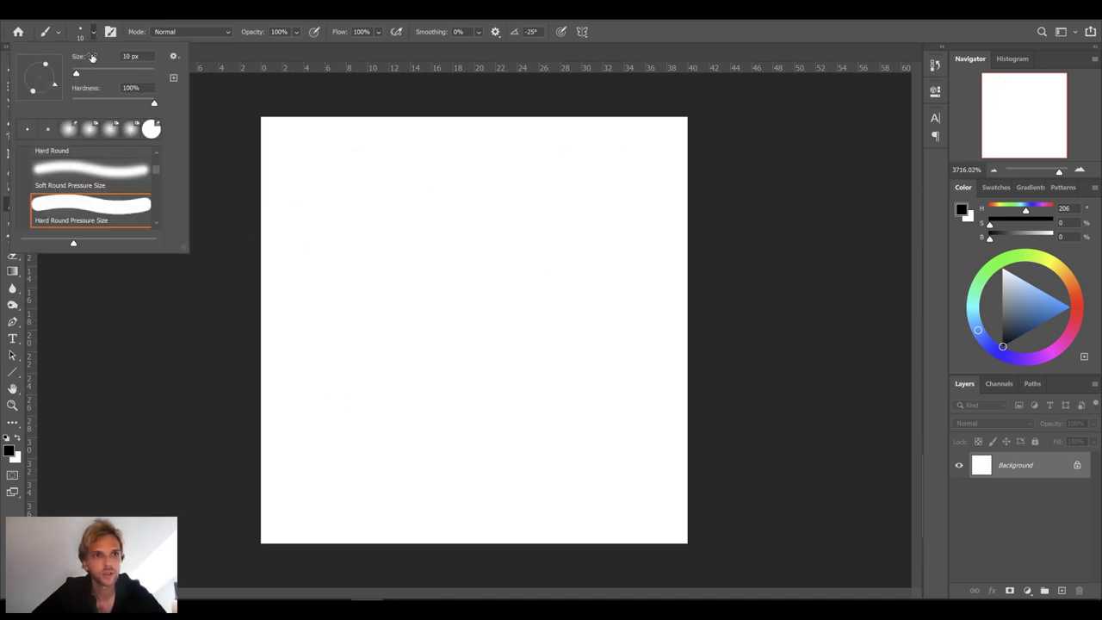
text(8)
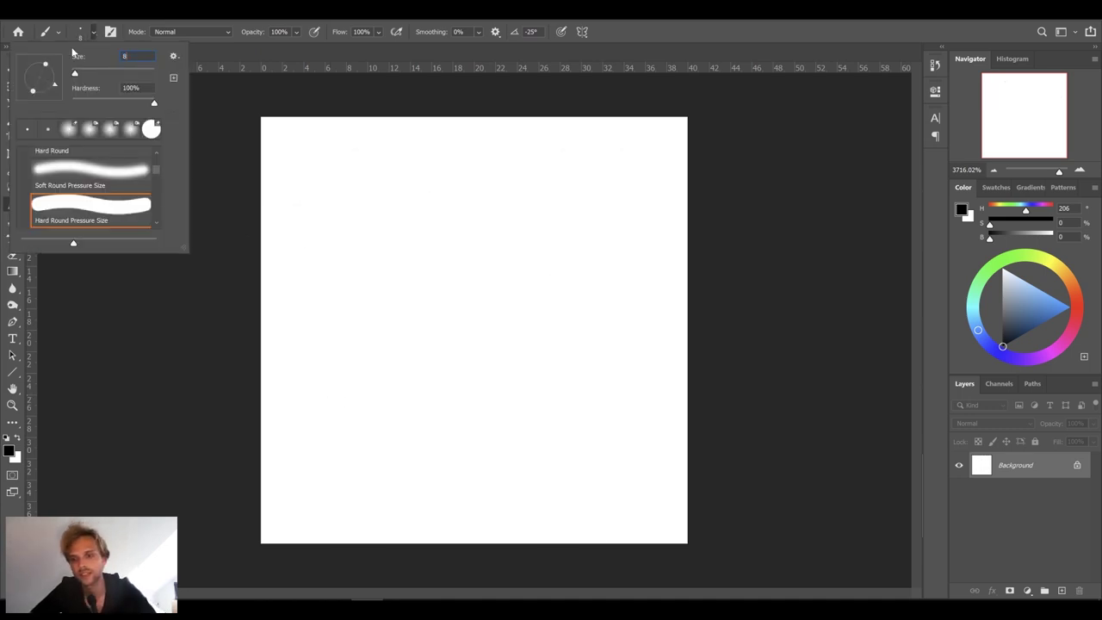
key(Return)
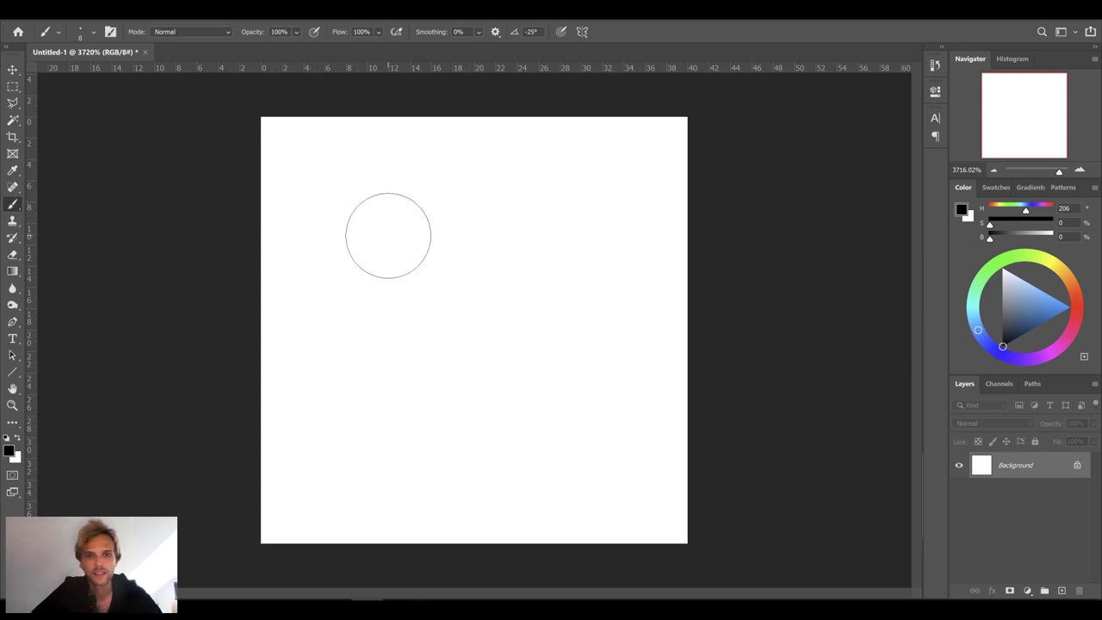
click(389, 234)
click(565, 235)
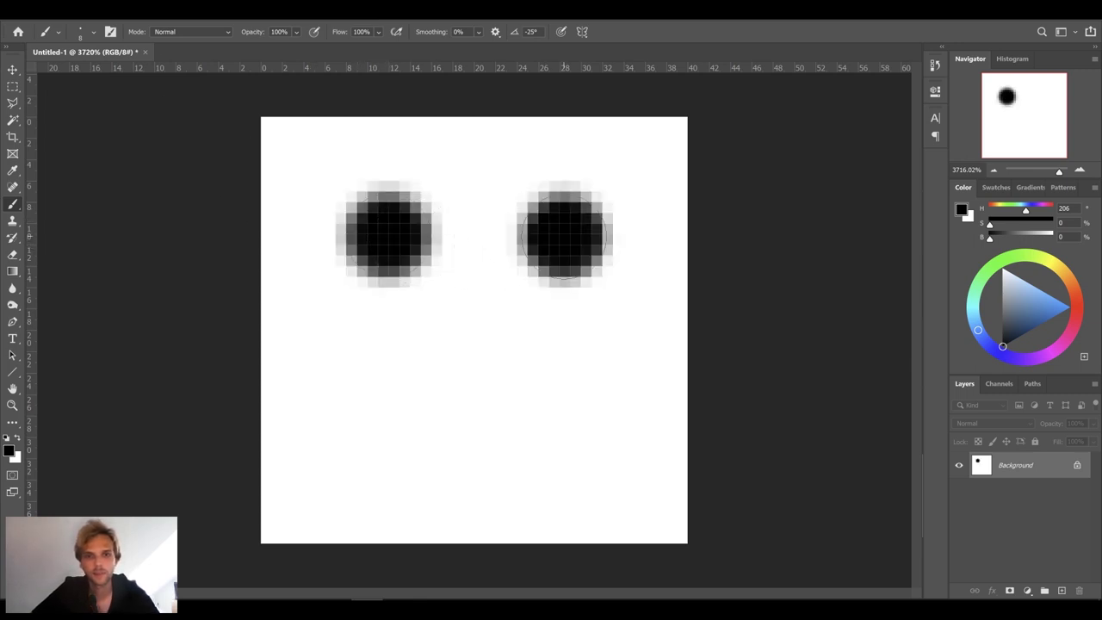
mouse_move(335, 390)
mouse_down()
mouse_move(440, 436)
mouse_move(542, 430)
mouse_move(595, 394)
mouse_up()
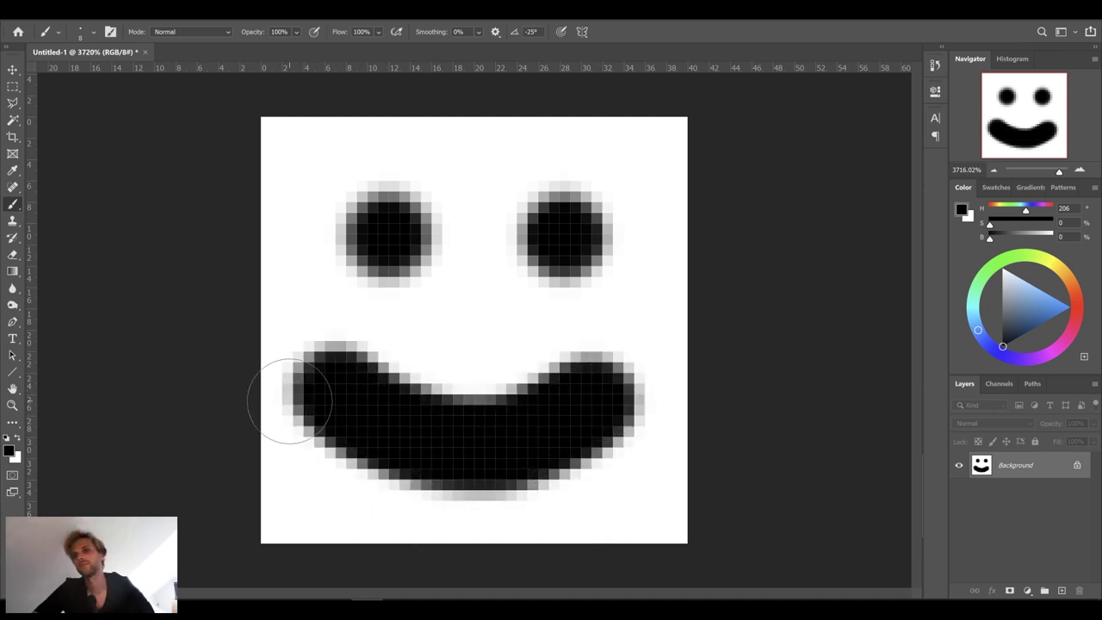
Thicken both eyes of the smiley slightly with a few extra black brush dabs around their centres
click(379, 228)
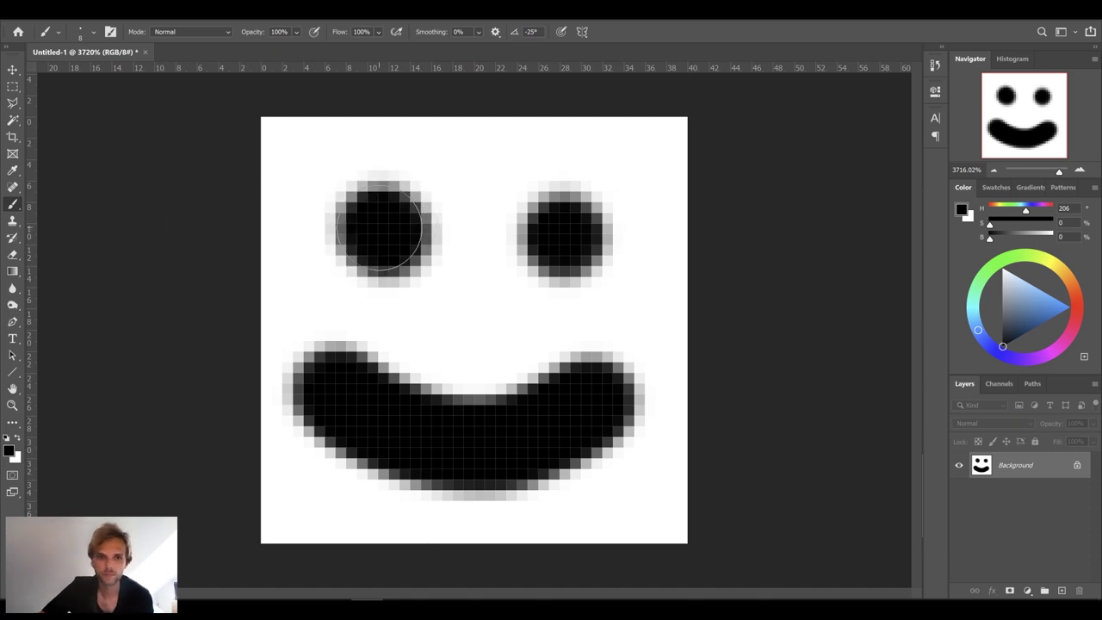
click(385, 237)
click(570, 235)
click(556, 226)
click(554, 236)
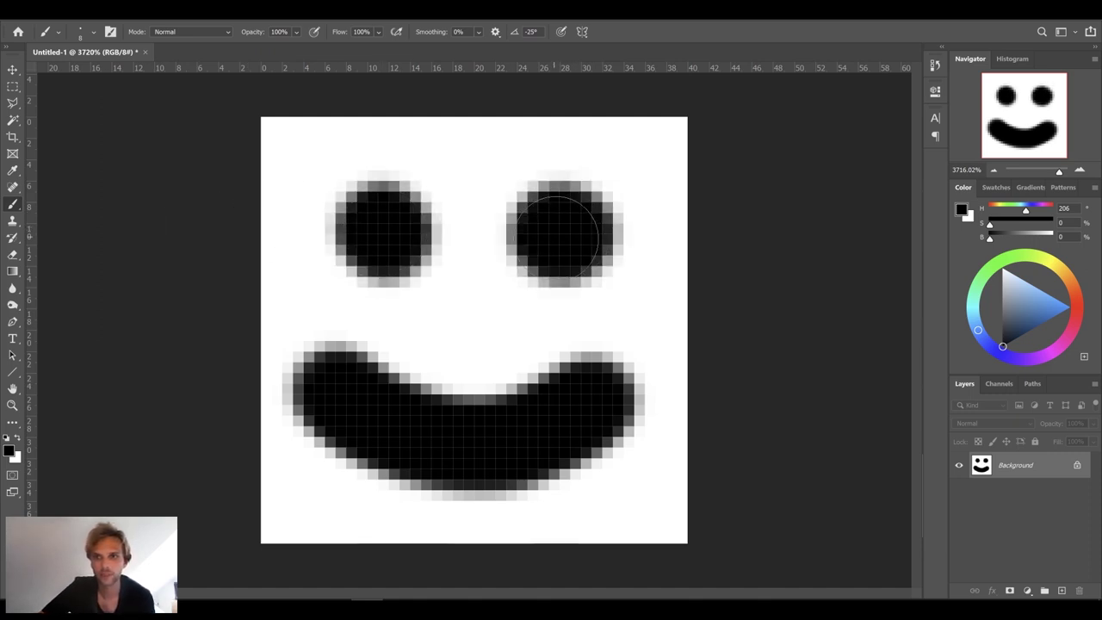
click(562, 239)
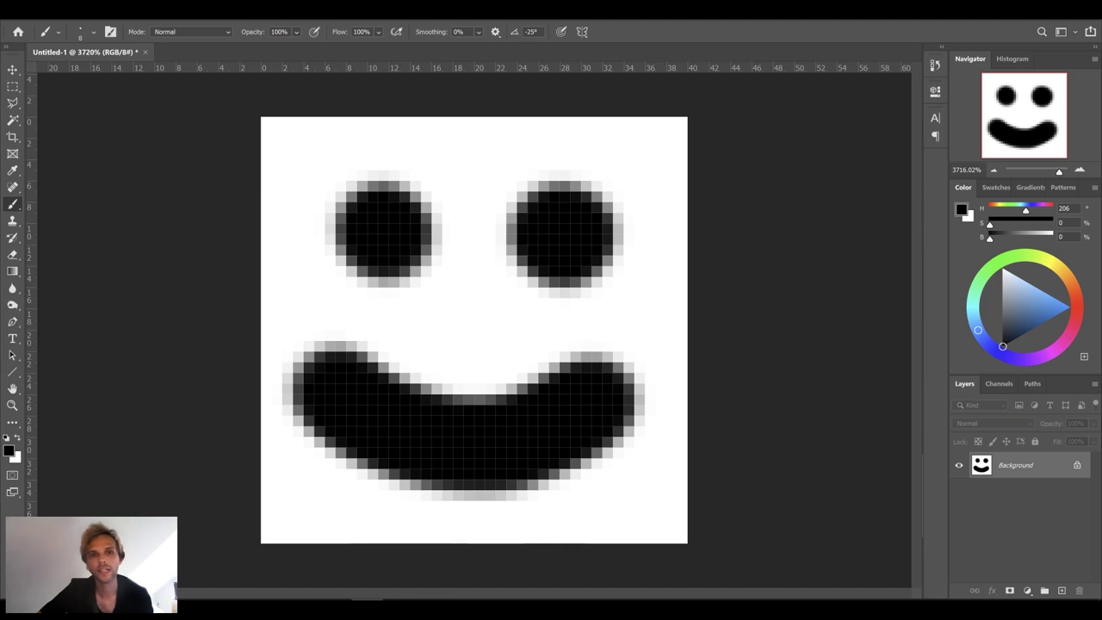
Save the image to the Desktop as a JPEG named smiley, with quality 12 (Maximum) and Baseline Optimized format
click(30, 10)
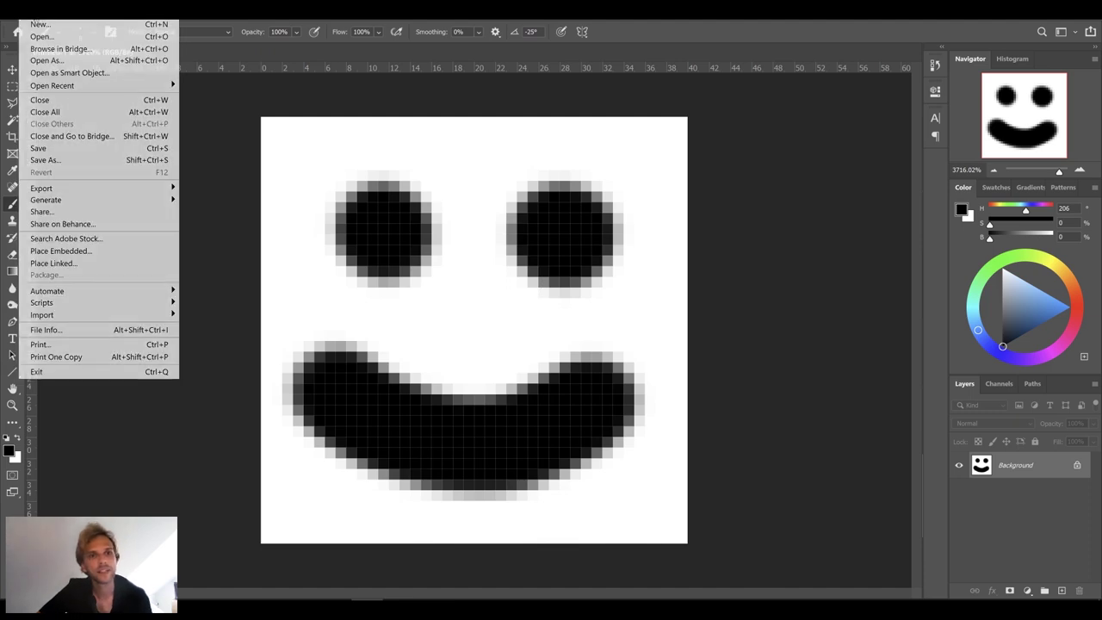
click(76, 160)
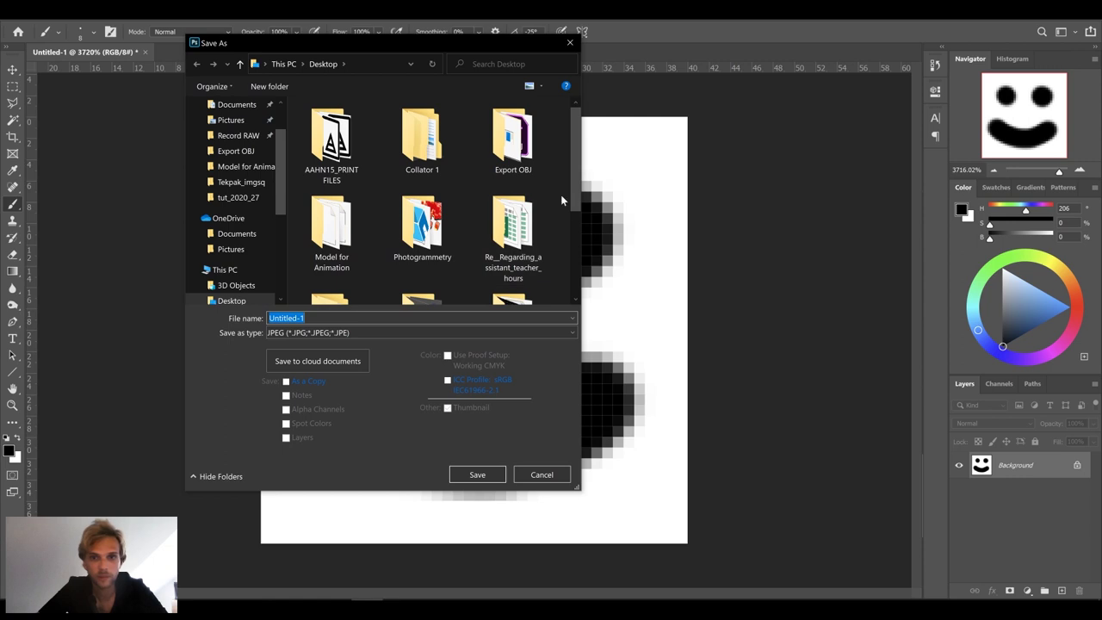
drag(577, 197, 579, 210)
scroll(580, 209, down, 2)
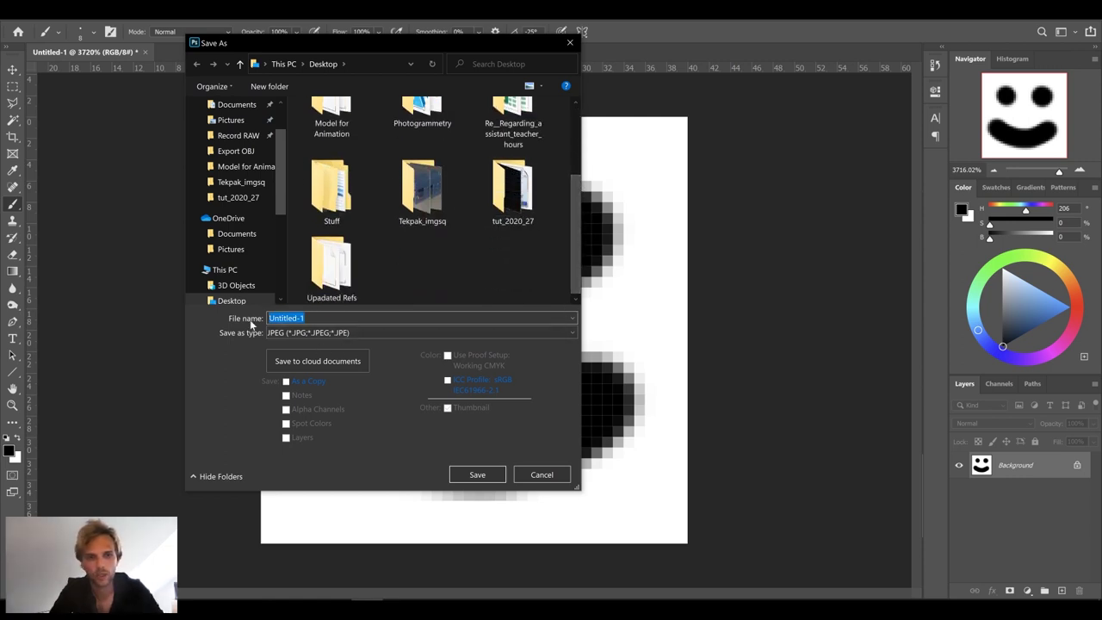
text(smiley)
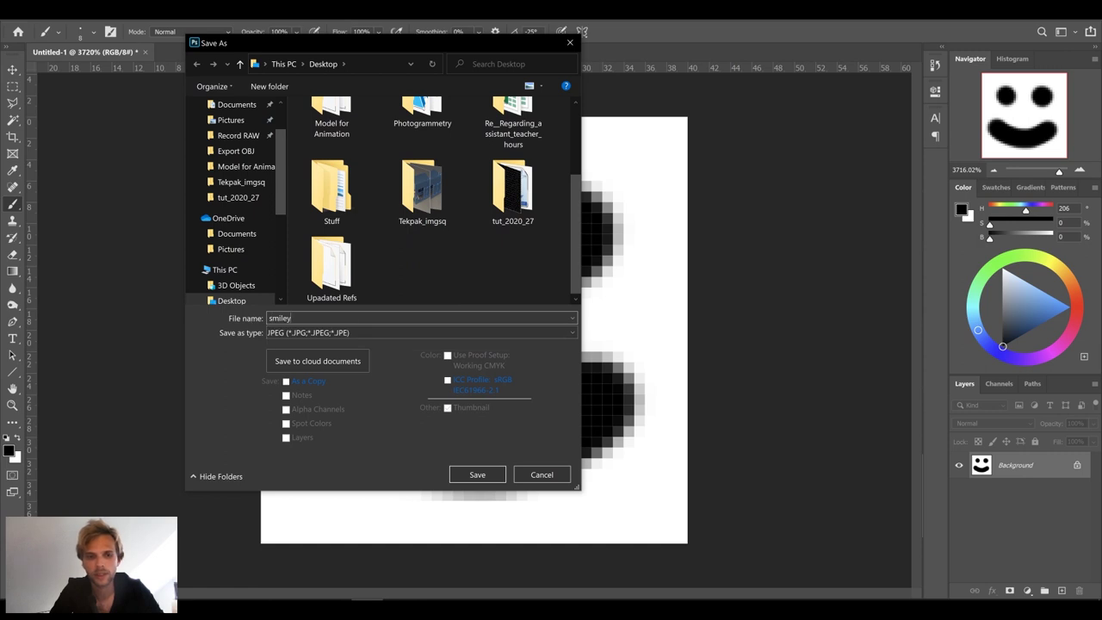
click(478, 477)
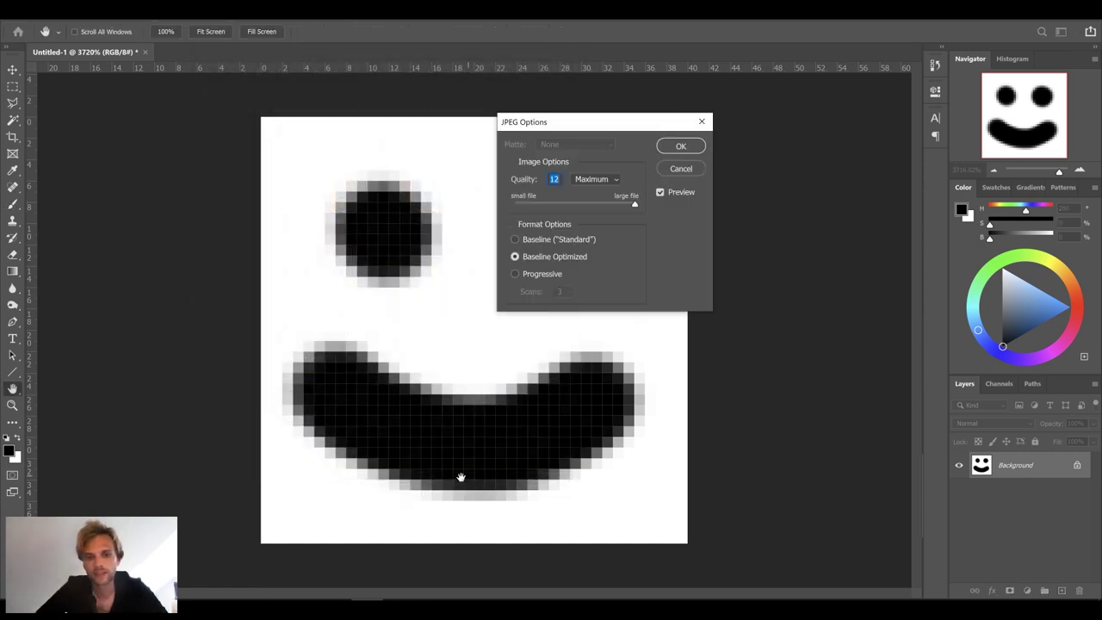
click(680, 146)
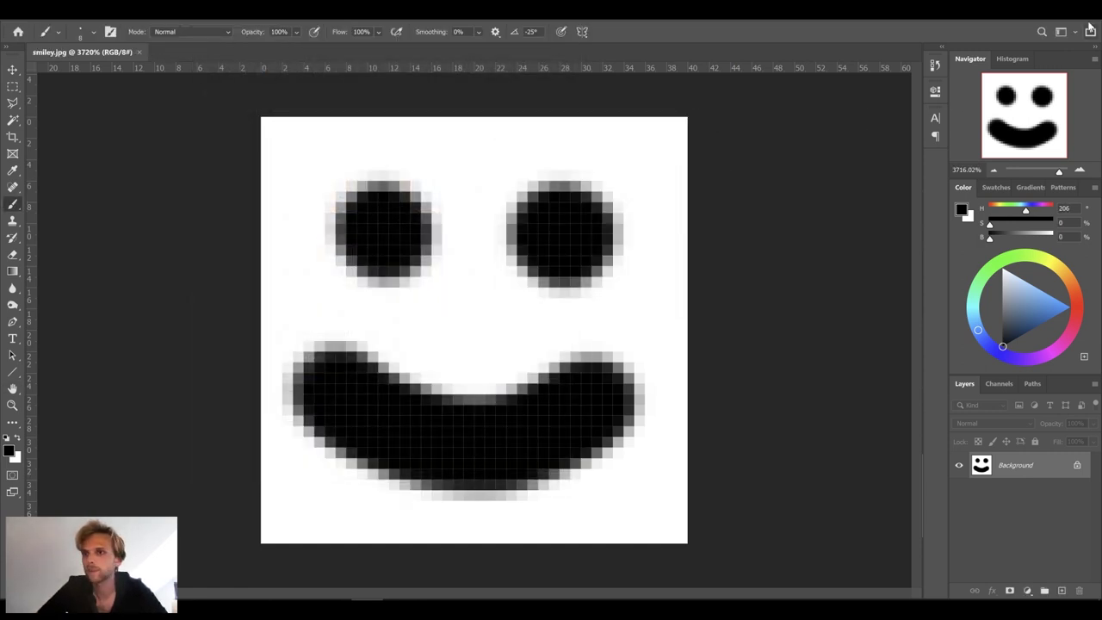
Return to Grasshopper and set the Factor slider feeding the unit X and Y vectors to 0.37
key(ctrl+w)
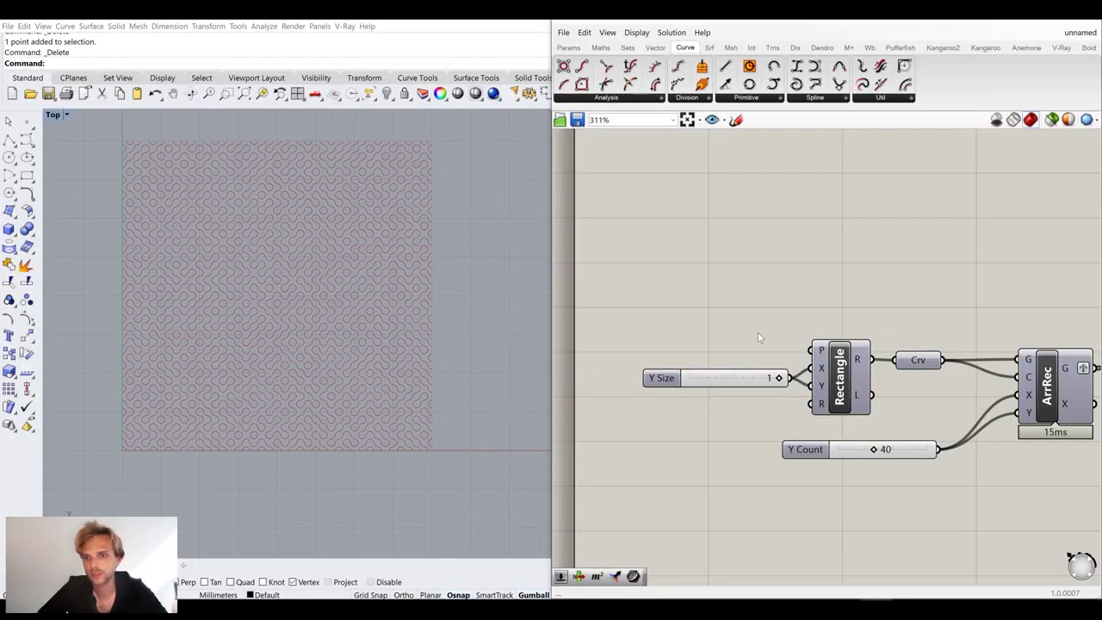
scroll(757, 337, down, 5)
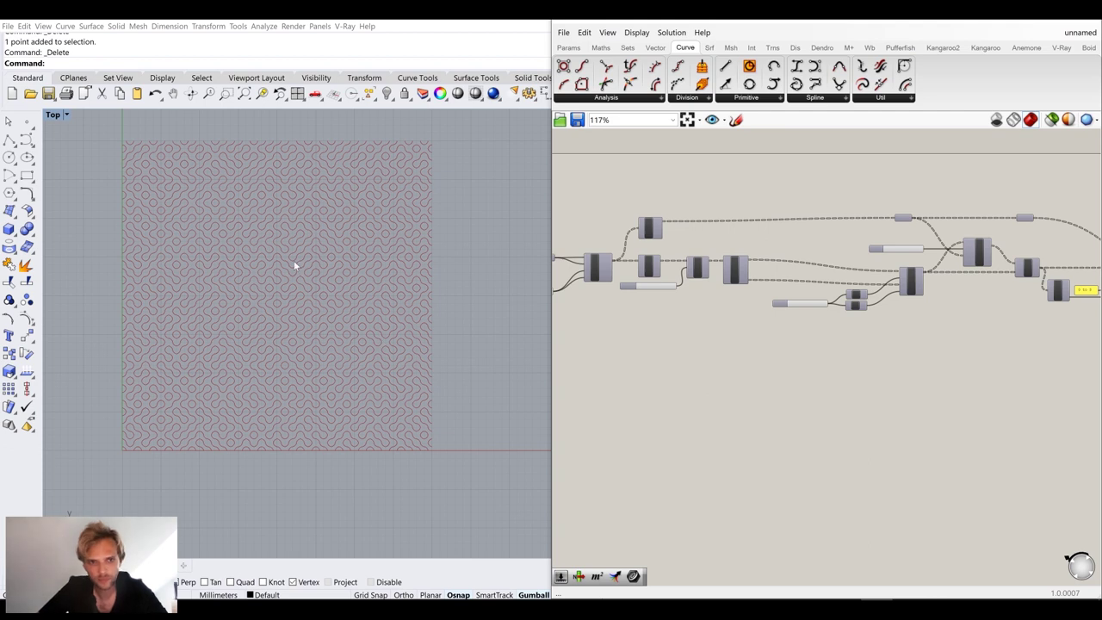
scroll(850, 315, up, 4)
mouse_move(773, 337)
mouse_down()
mouse_move(761, 333)
mouse_move(845, 336)
mouse_move(657, 359)
mouse_move(782, 353)
mouse_up()
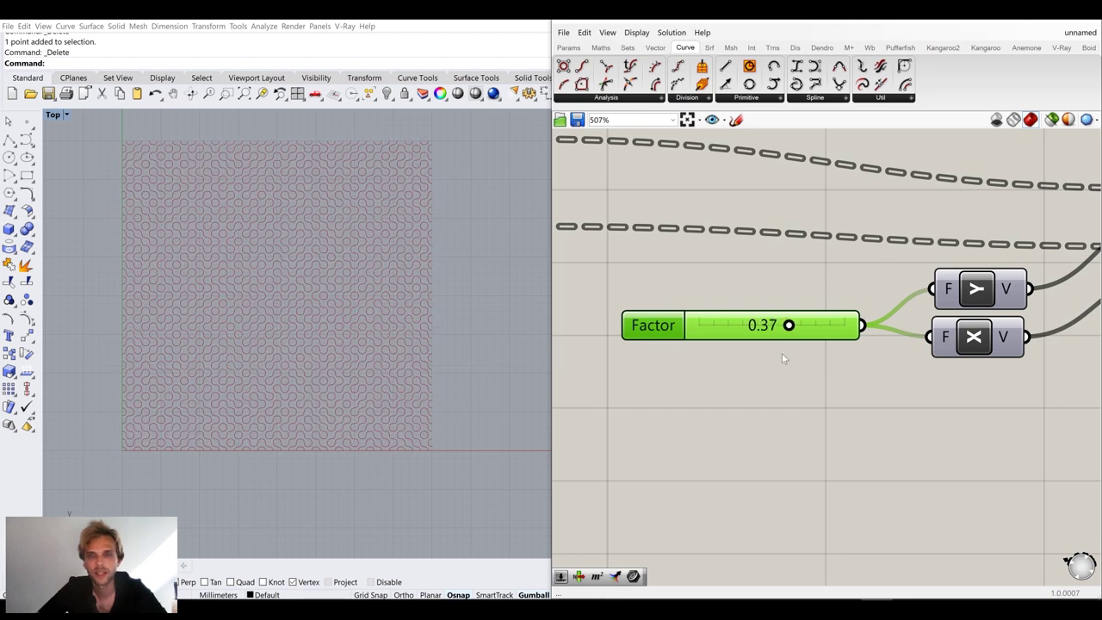
Place an Image Sampler component on the canvas below the Factor slider
scroll(782, 354, down, 5)
right_drag(807, 419, 771, 385)
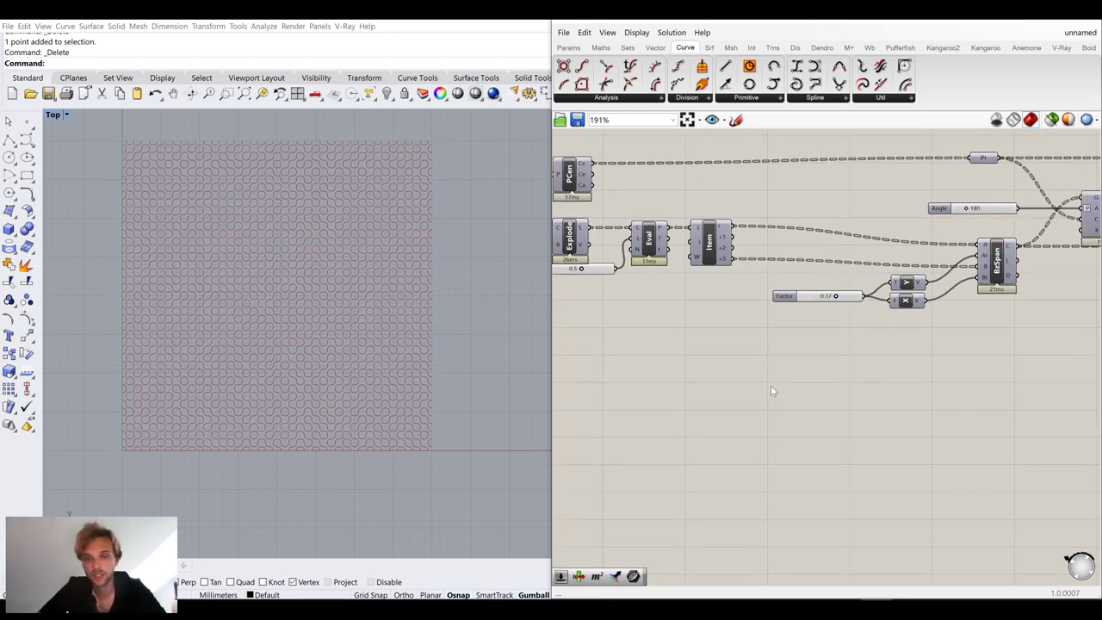
double_click(771, 385)
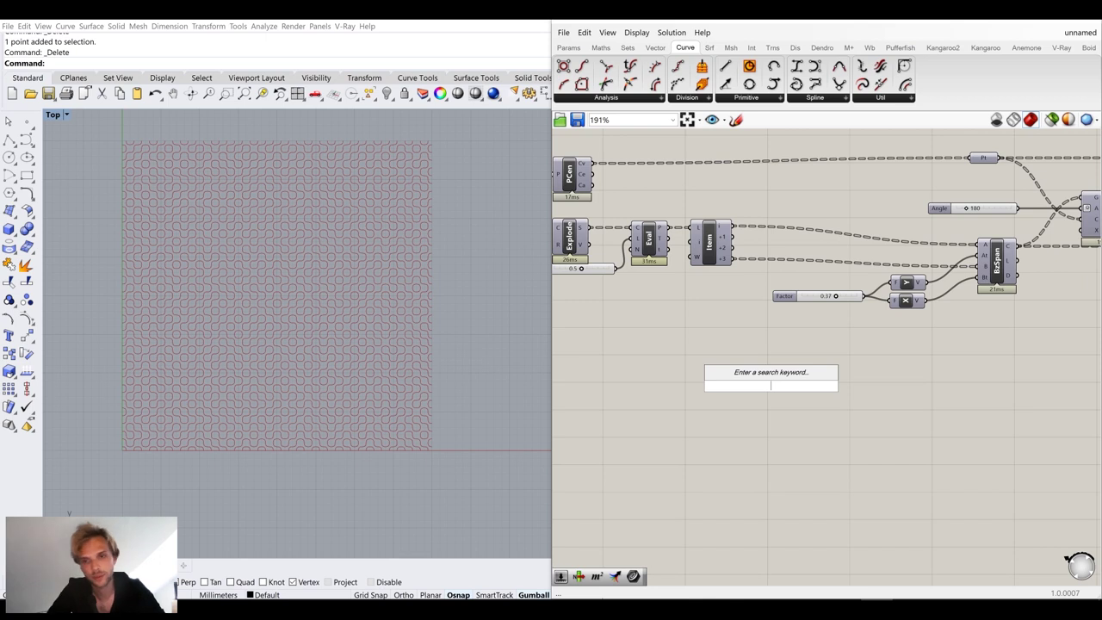
text(image)
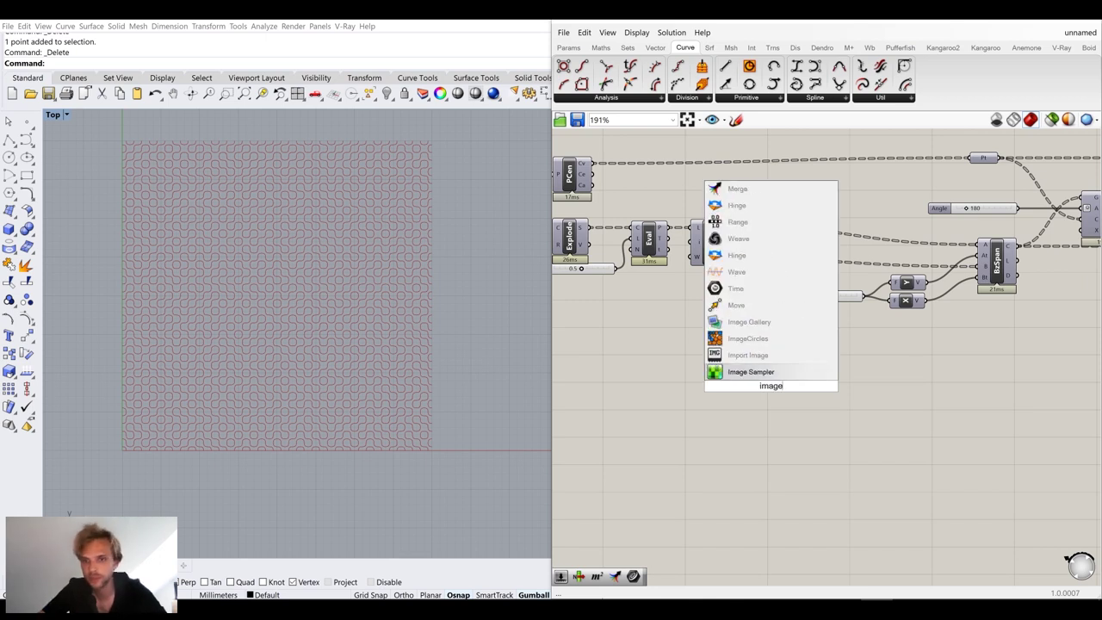
key(Return)
click(764, 394)
scroll(764, 395, up, 5)
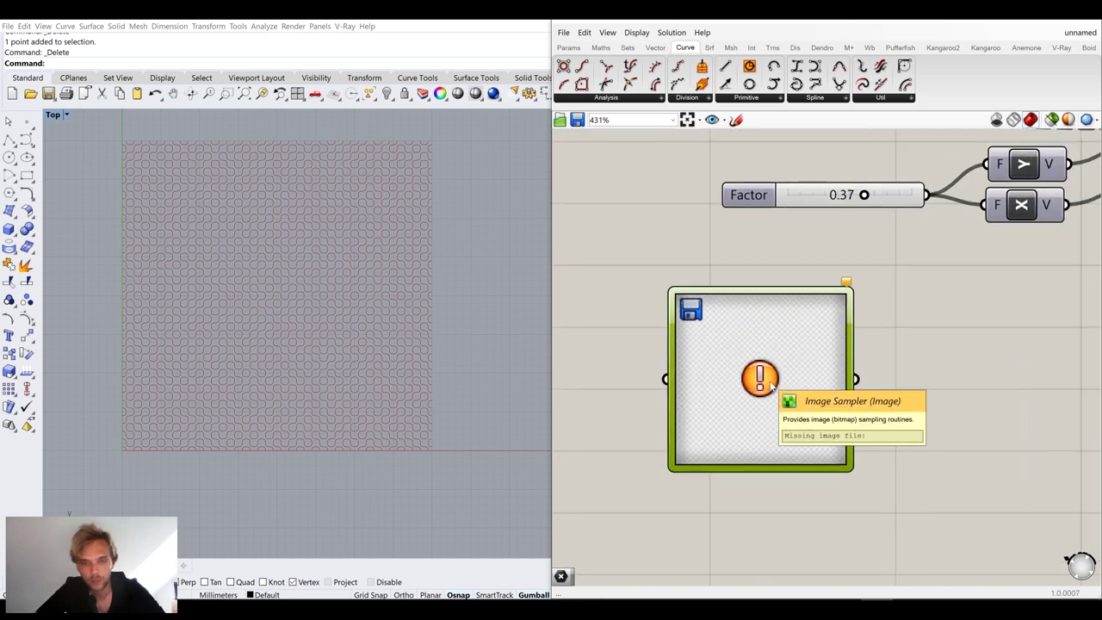
Open the Image Sampler's settings and load smiley.jpg from the Desktop as its image file
double_click(772, 388)
drag(792, 299, 922, 287)
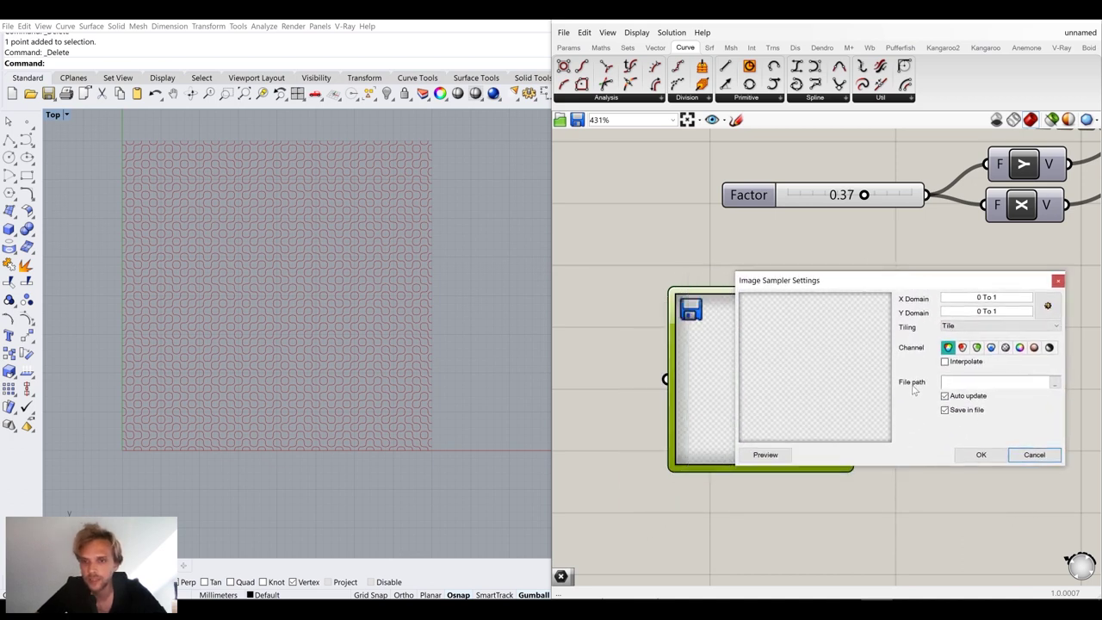
click(1056, 383)
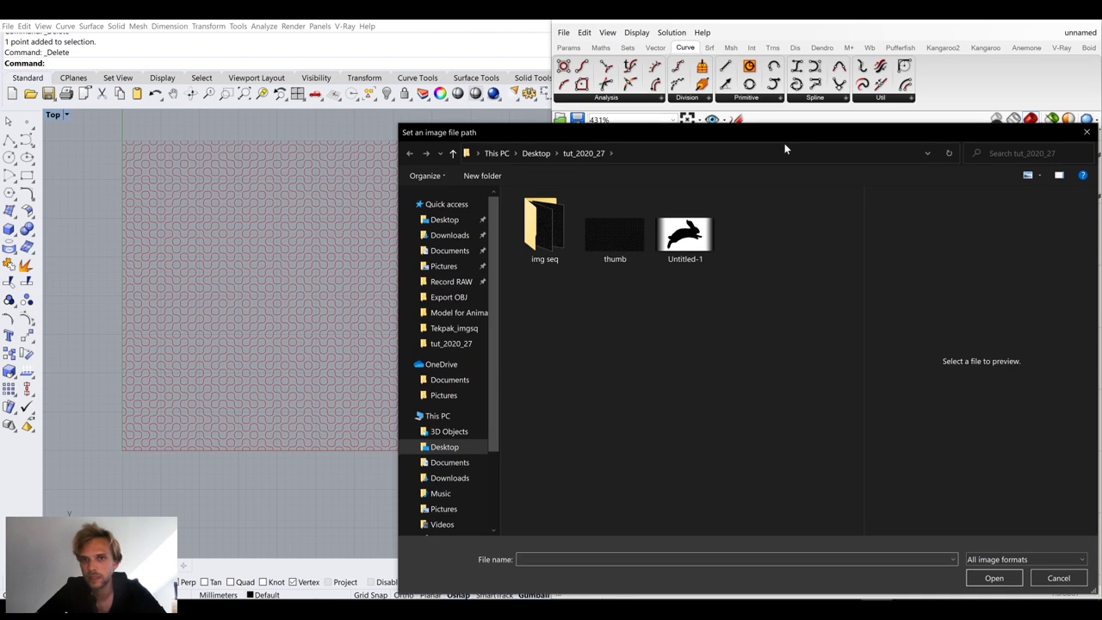
drag(785, 143, 387, 126)
click(140, 136)
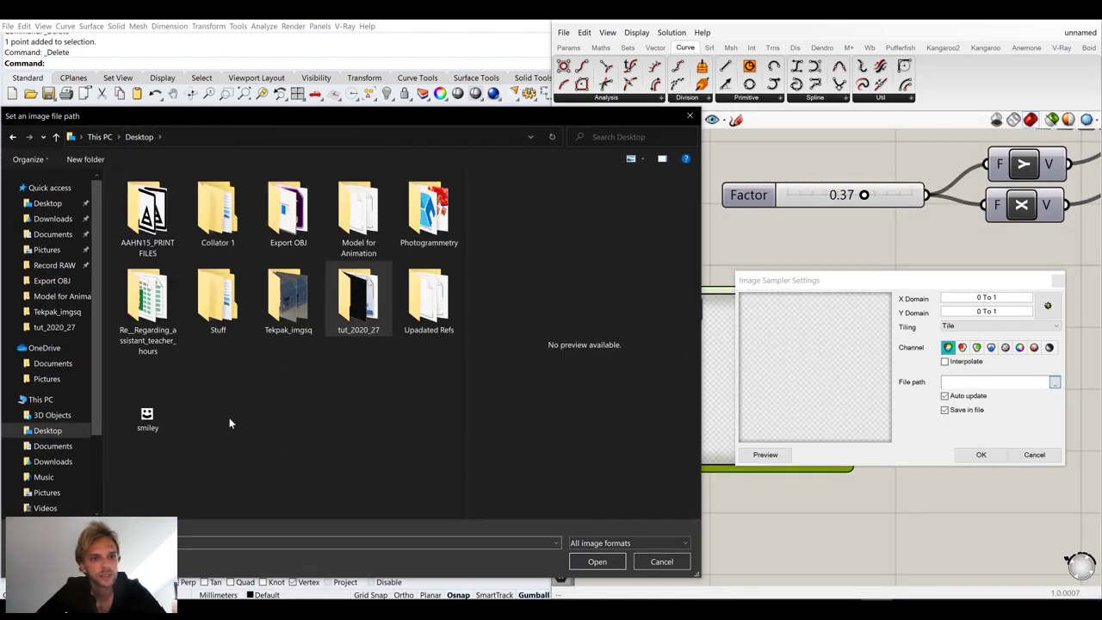
click(160, 413)
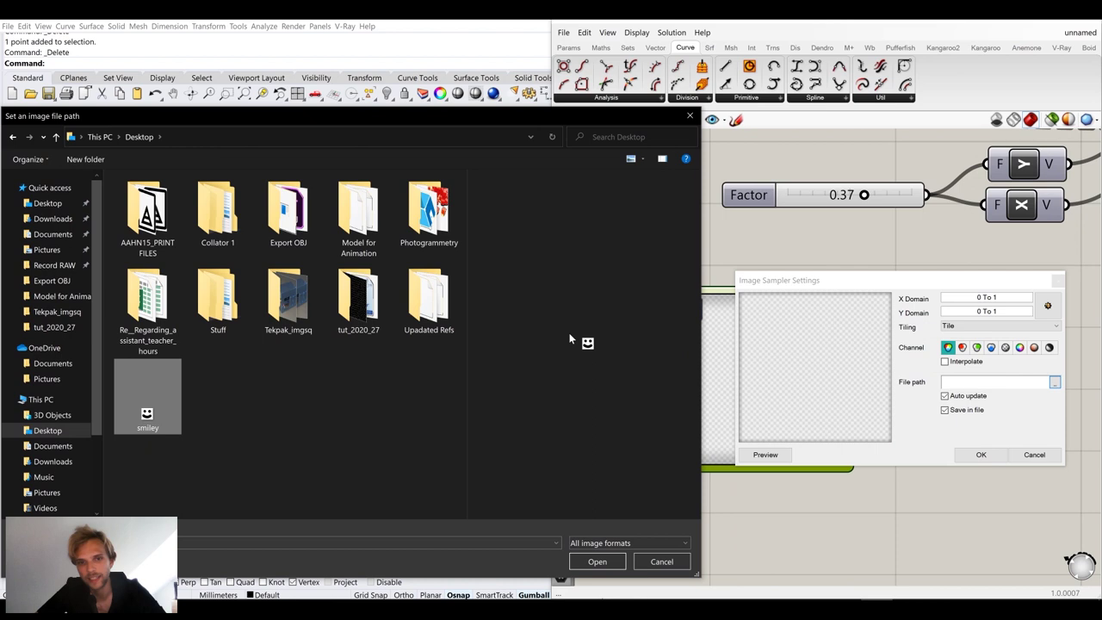
click(605, 563)
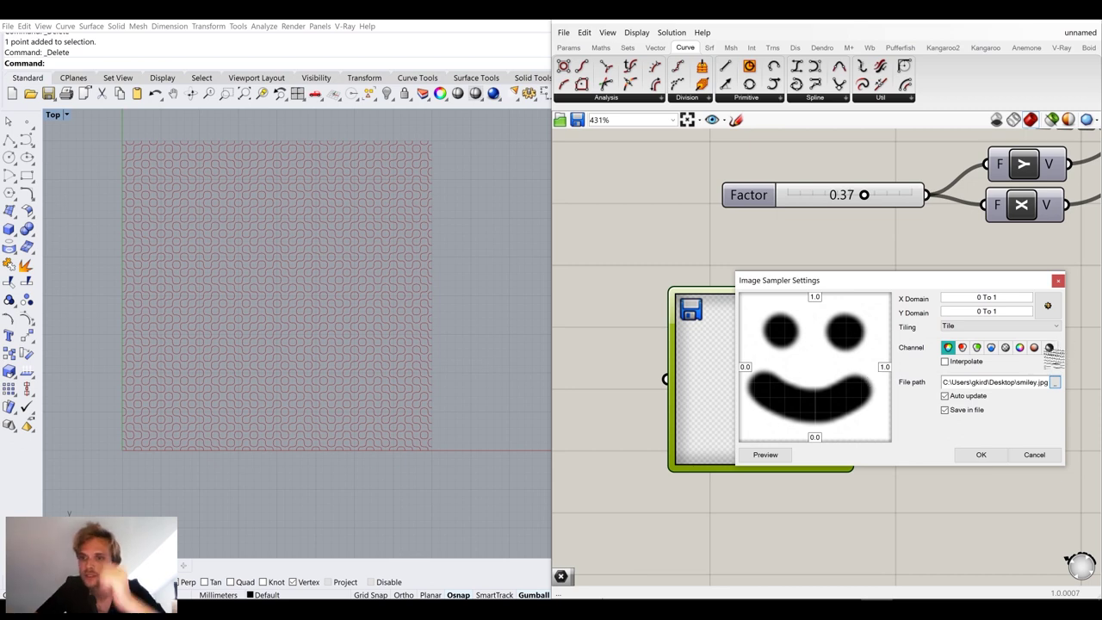
Set the Image Sampler to the Colour brightness channel with X and Y domains from the image pixel dimensions, 1 to 40, and accept the settings
drag(798, 285, 766, 247)
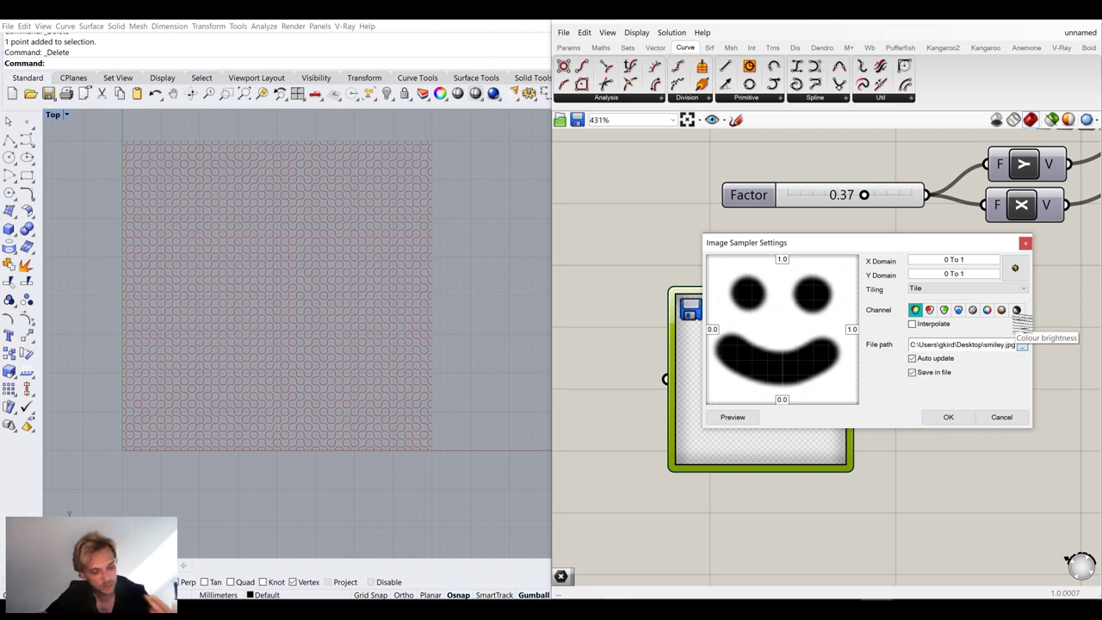
click(1017, 310)
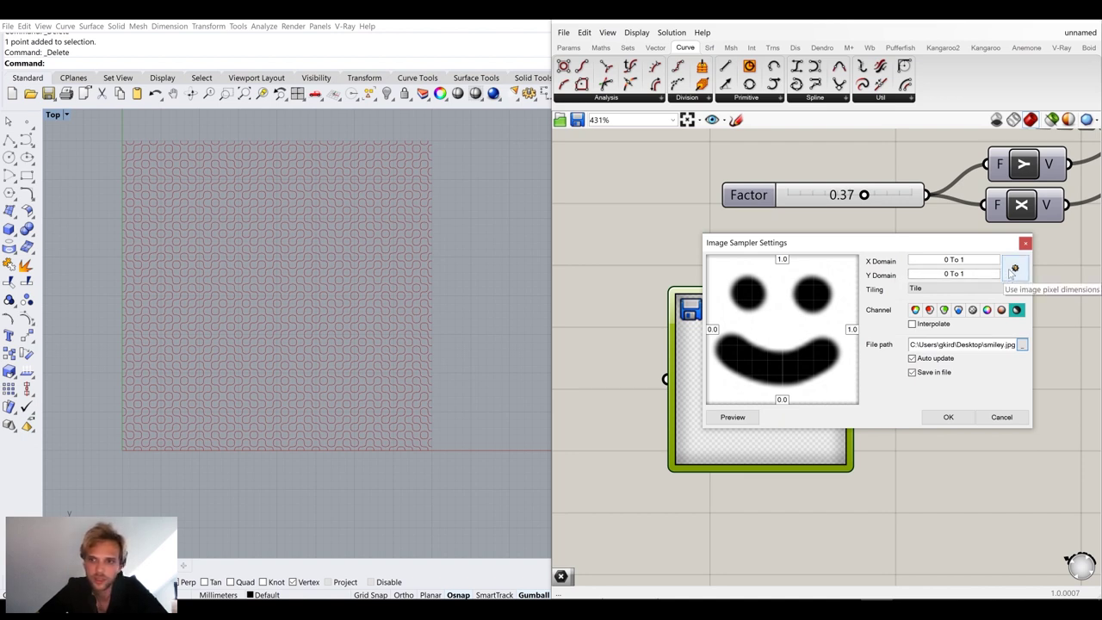
click(1014, 271)
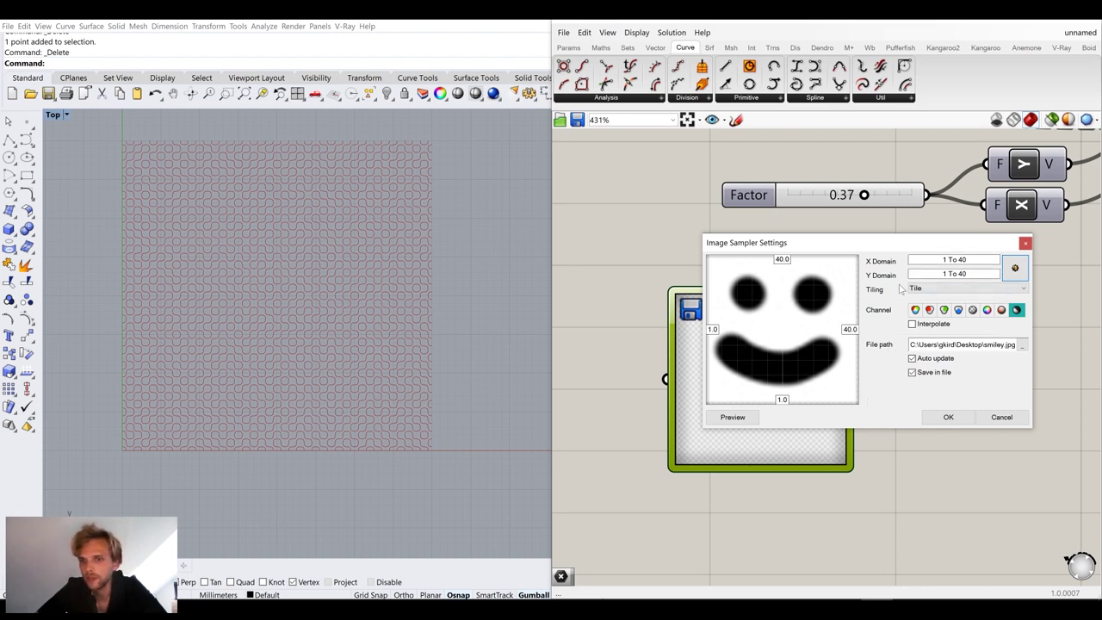
click(948, 417)
scroll(919, 444, down, 3)
drag(836, 431, 834, 463)
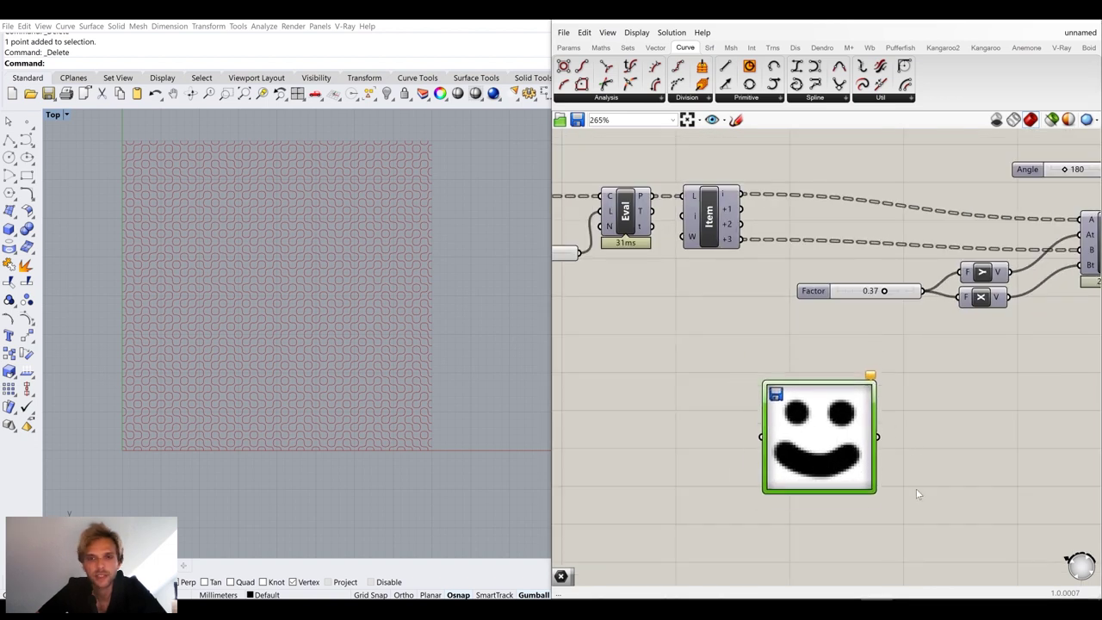
right_drag(873, 459, 867, 404)
right_drag(779, 271, 805, 315)
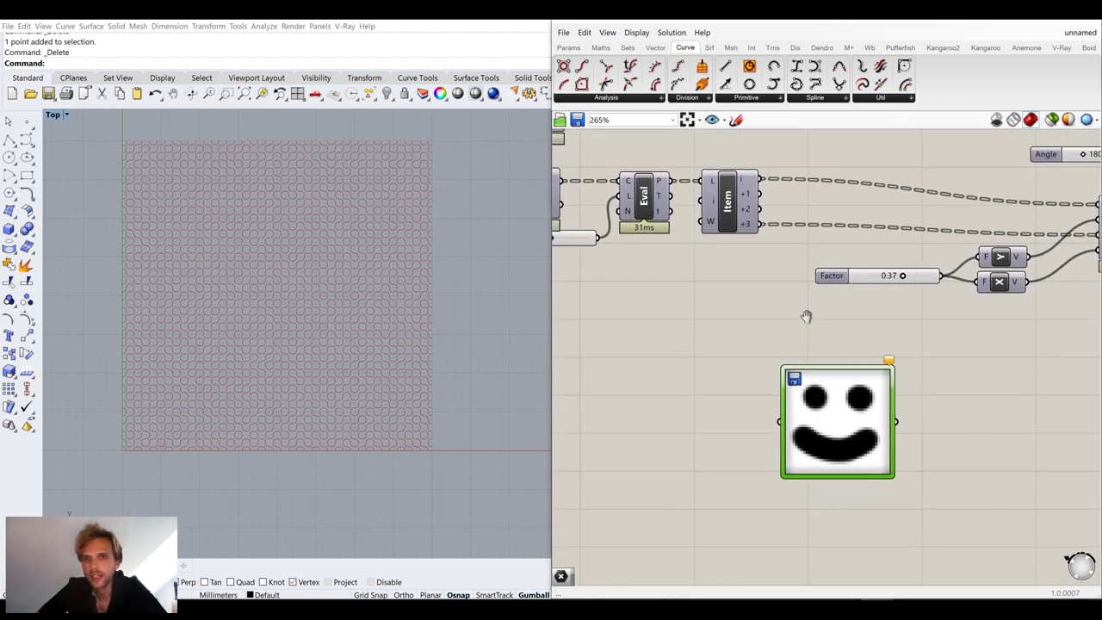
scroll(842, 353, down, 2)
drag(836, 389, 814, 377)
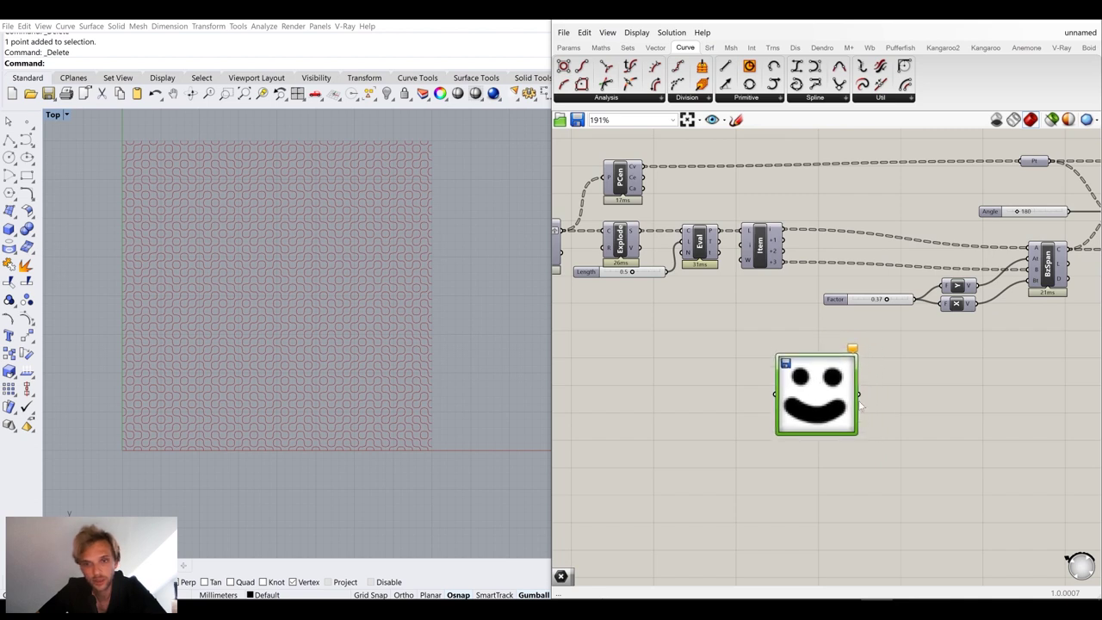
right_drag(816, 390, 866, 372)
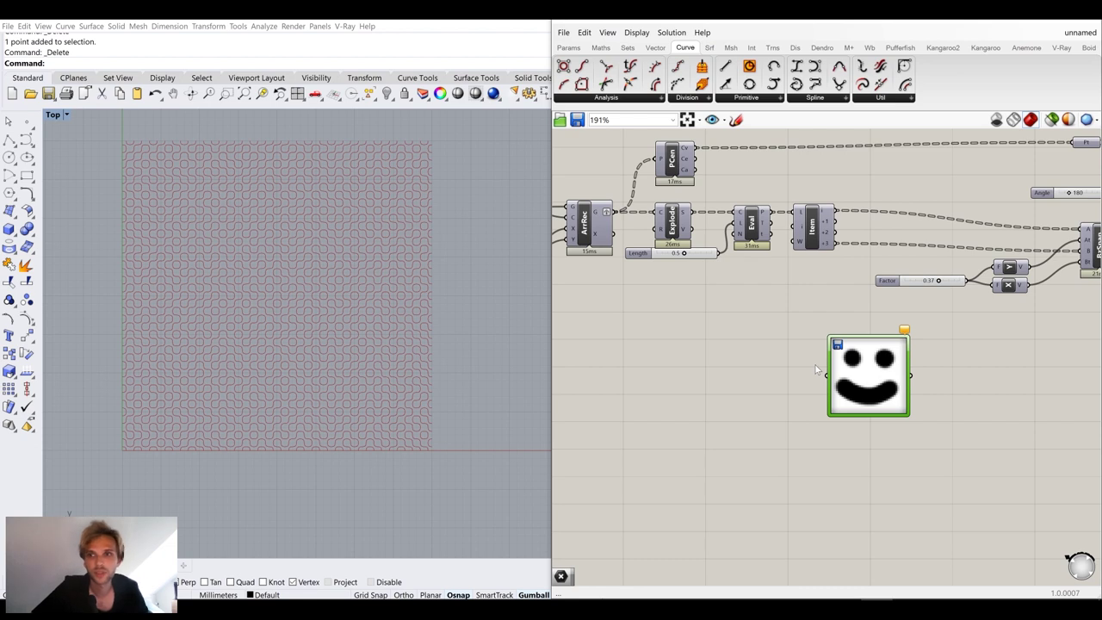
Turn on the preview of the Polygon Center component to show the centre points of the grid cells
double_click(769, 362)
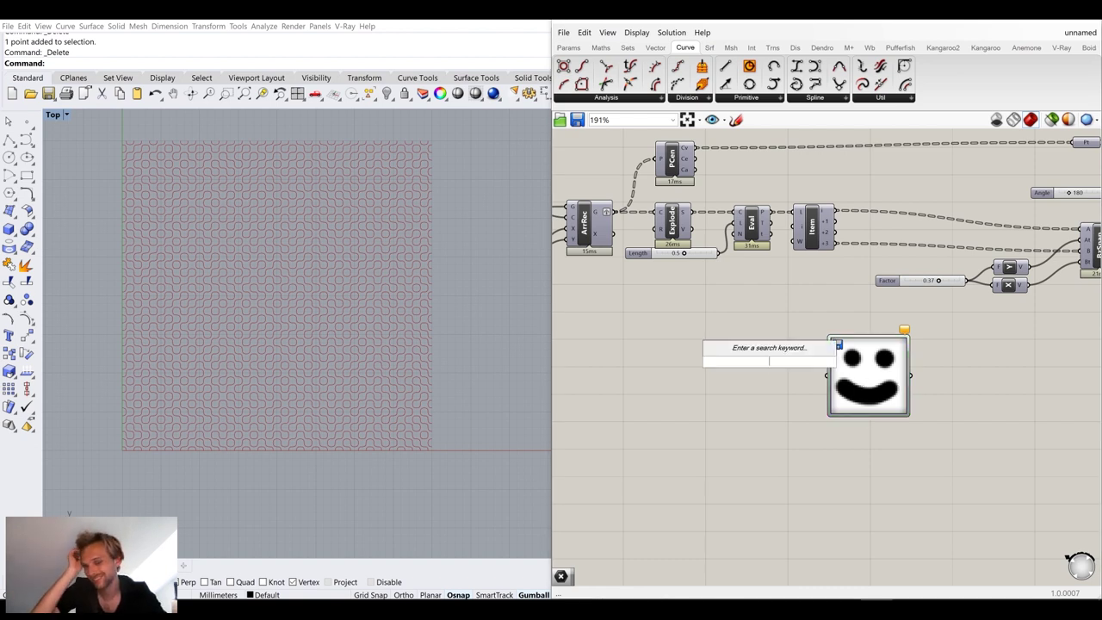
click(716, 301)
click(677, 151)
middle_click(677, 152)
click(699, 137)
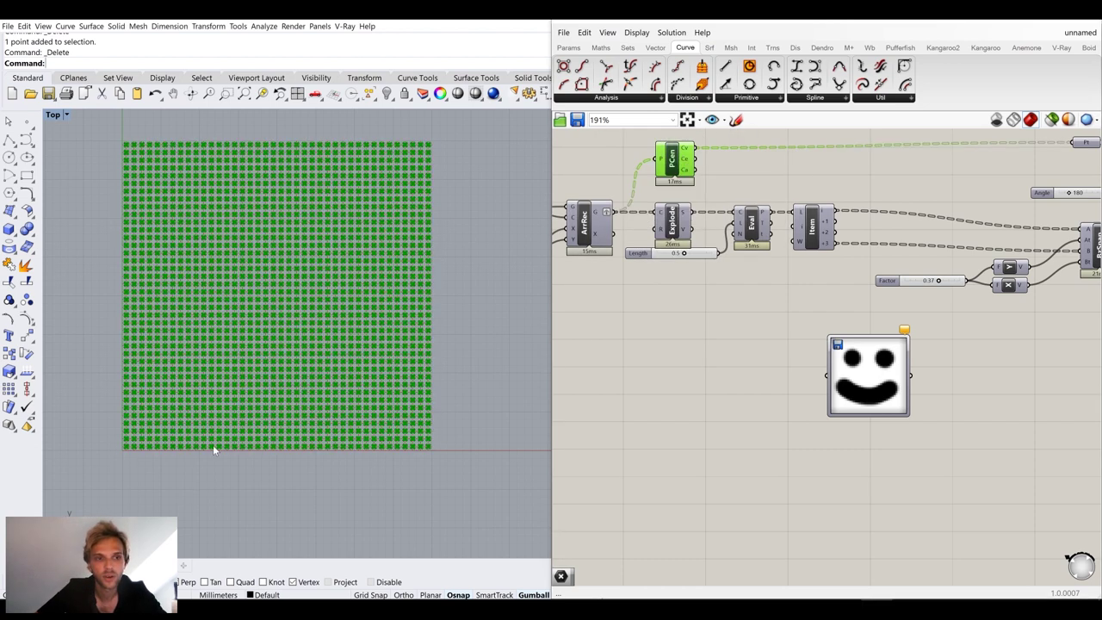
right_drag(699, 310, 682, 348)
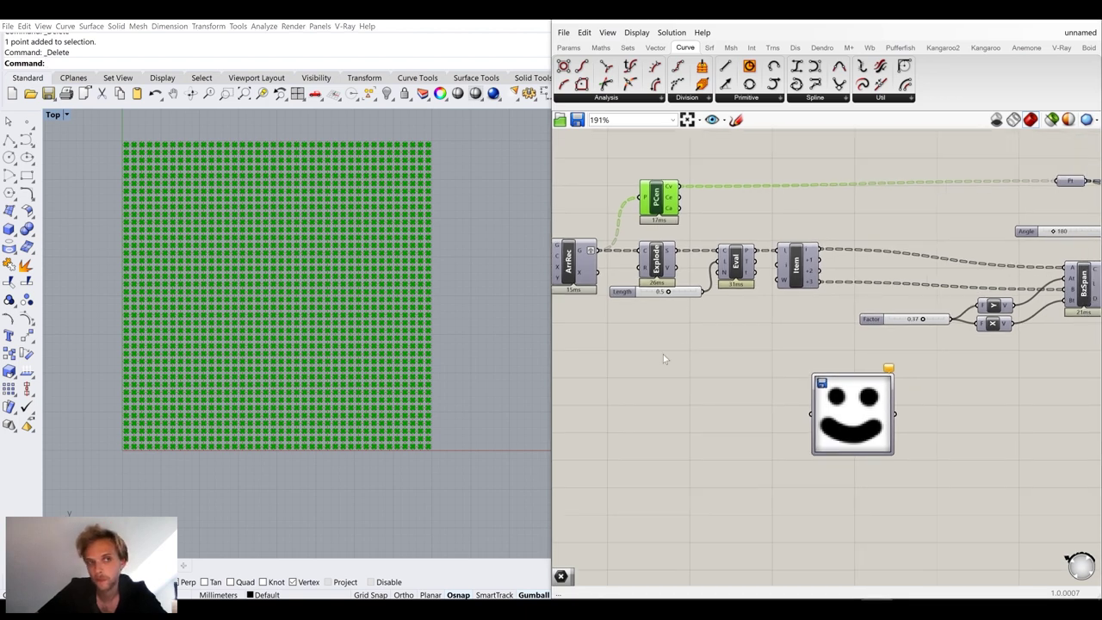
mouse_move(665, 337)
right_down()
mouse_move(775, 338)
mouse_move(711, 322)
mouse_move(655, 335)
right_up()
Add a Point parameter beside the Image Sampler, feed it the Polygon Center's Cv output, and hide the Polygon Center's preview
double_click(714, 364)
text(poi)
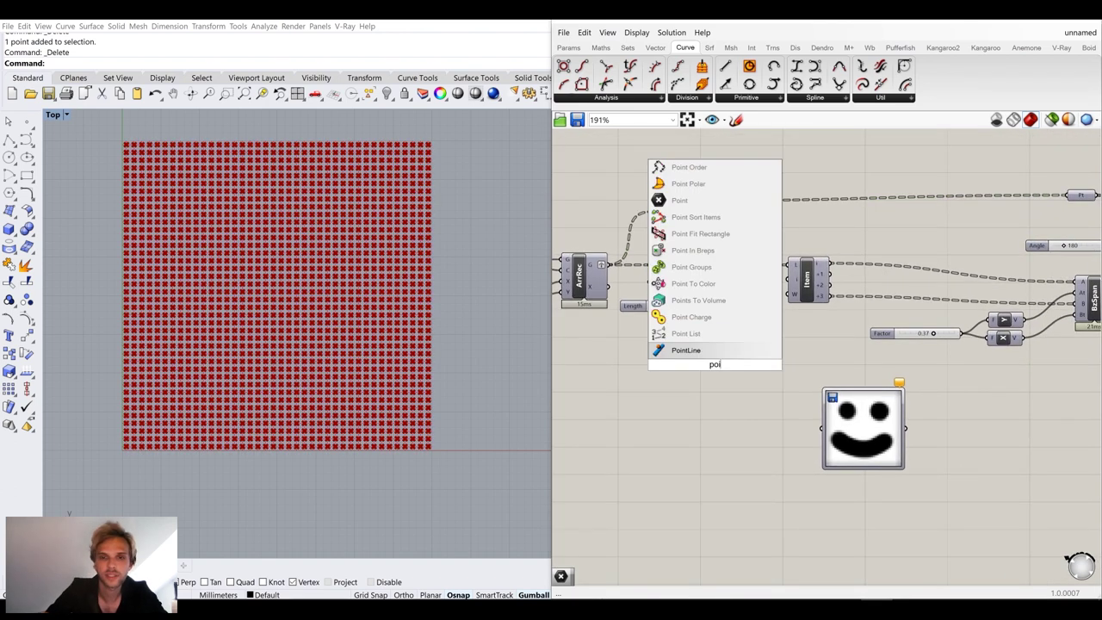
click(680, 199)
drag(689, 201, 766, 417)
click(676, 211)
middle_click(677, 211)
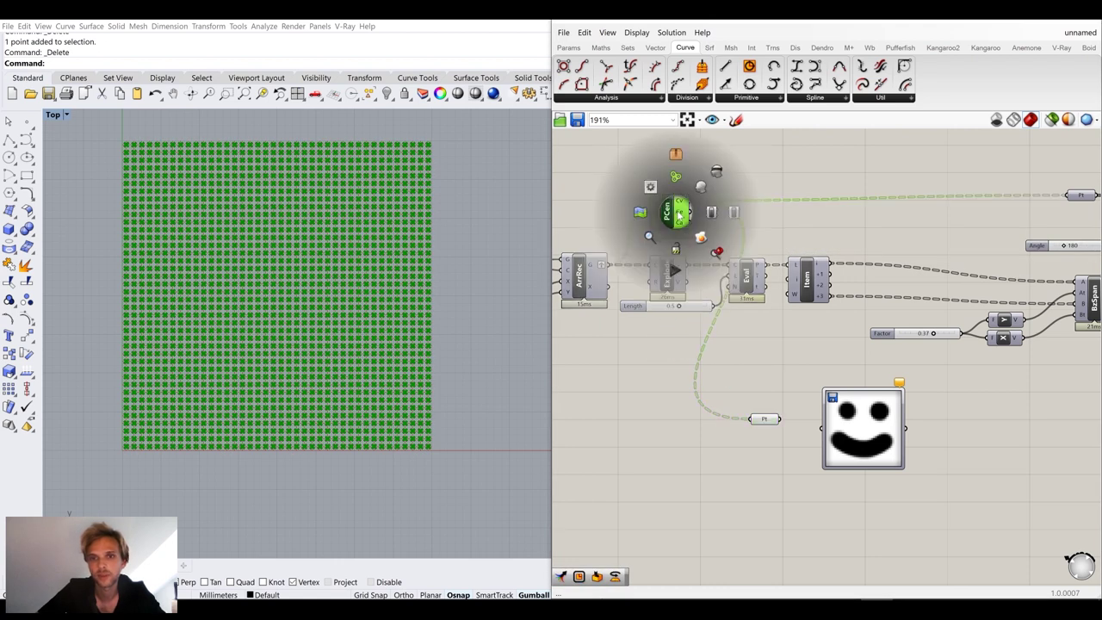
click(718, 172)
click(758, 237)
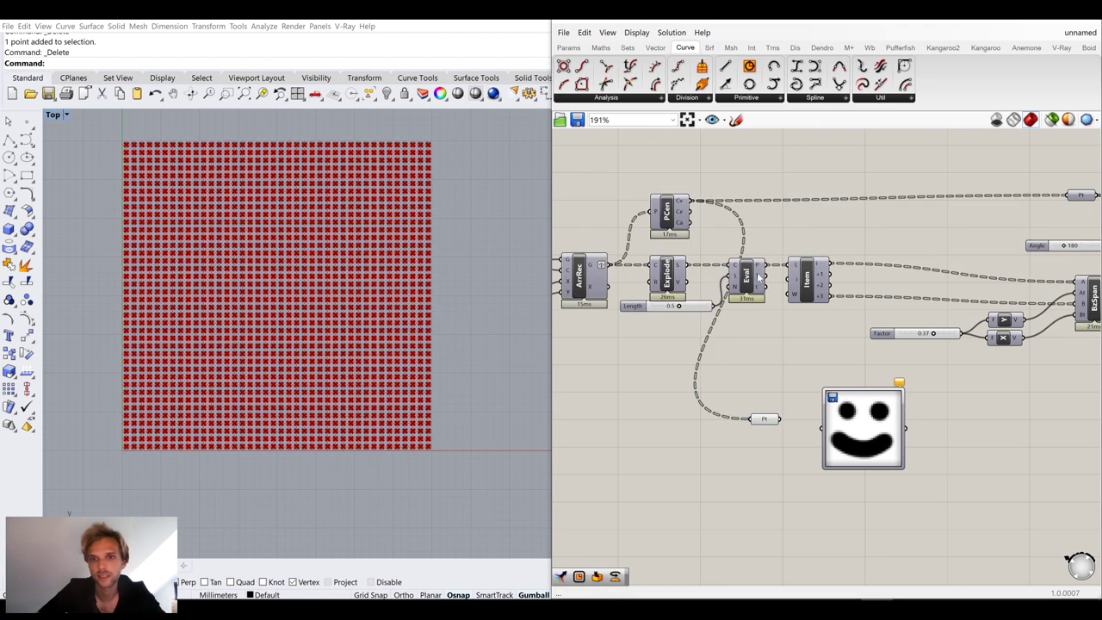
Connect the Point parameter to the Image Sampler's input and hide the Point parameter's preview
click(765, 418)
scroll(766, 418, up, 3)
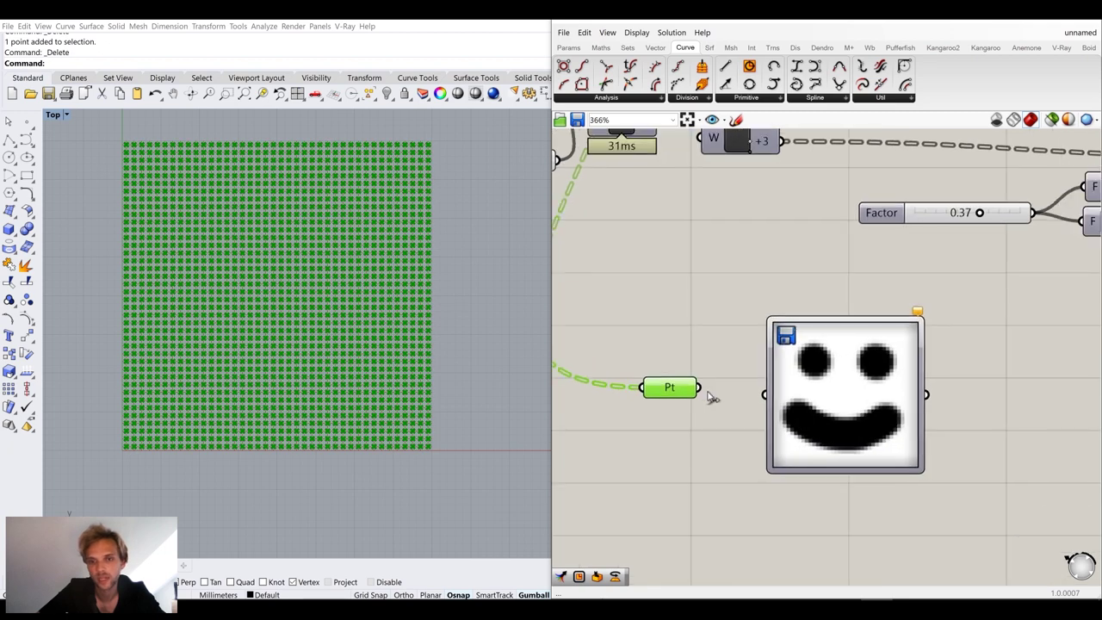
drag(826, 431, 798, 422)
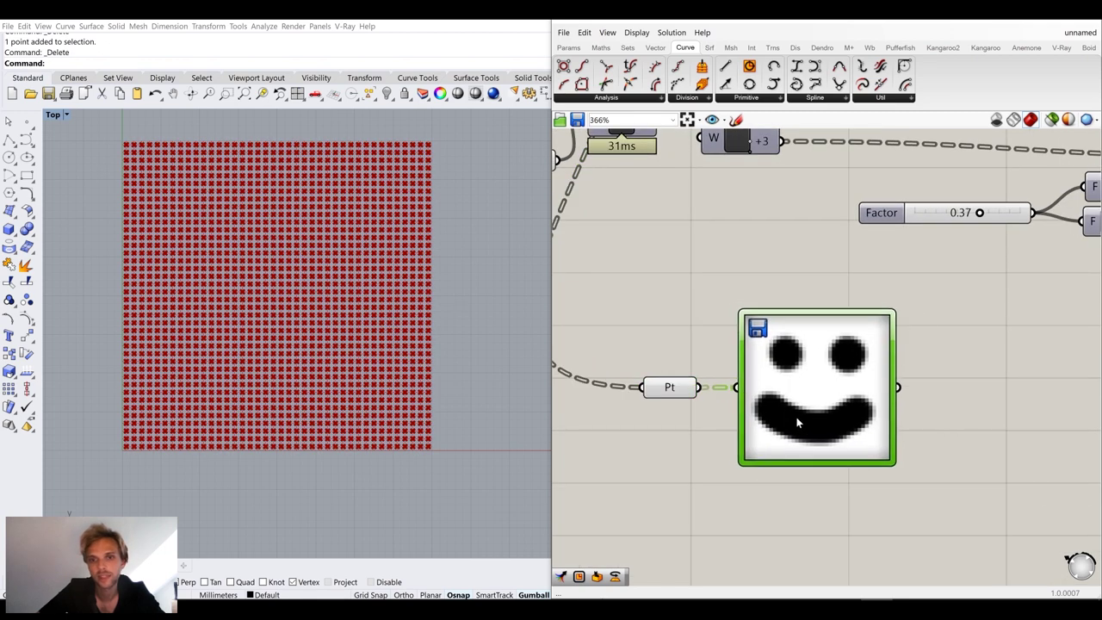
click(680, 393)
middle_click(678, 389)
click(716, 346)
click(903, 389)
right_drag(870, 401, 813, 386)
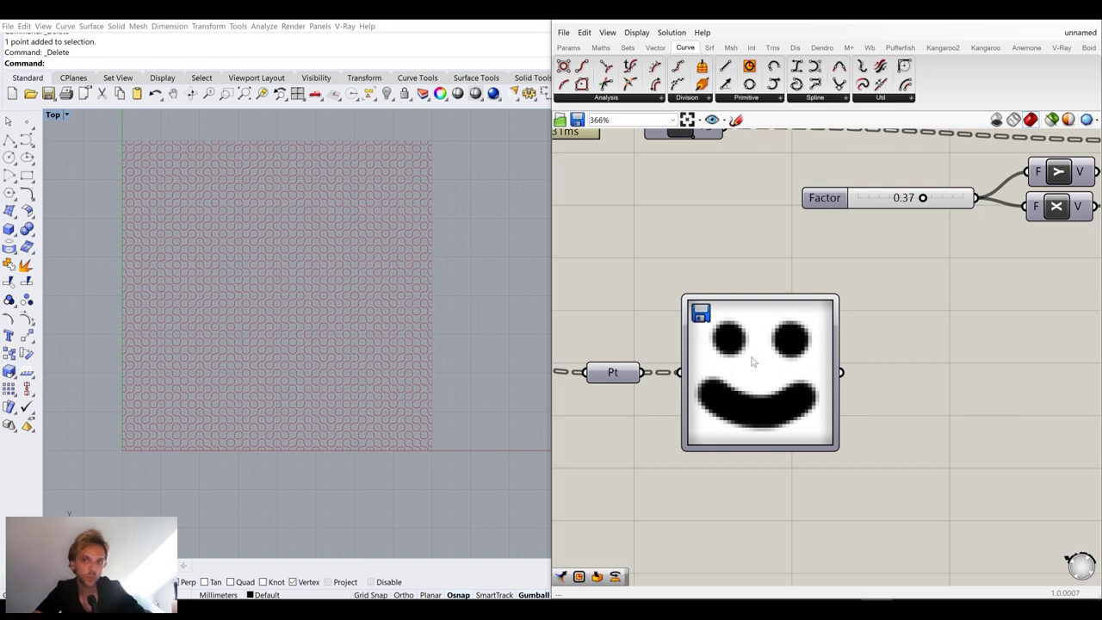
right_drag(942, 382, 890, 378)
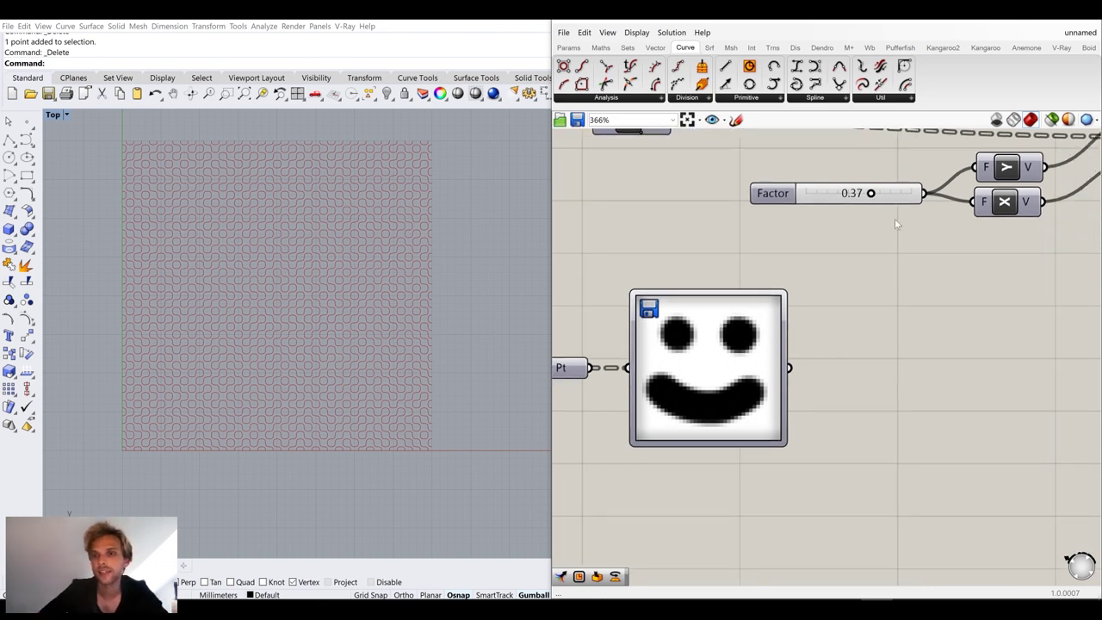
Set the Factor slider feeding the unit X and Y vectors to its maximum of 0.60
drag(871, 195, 933, 209)
click(877, 195)
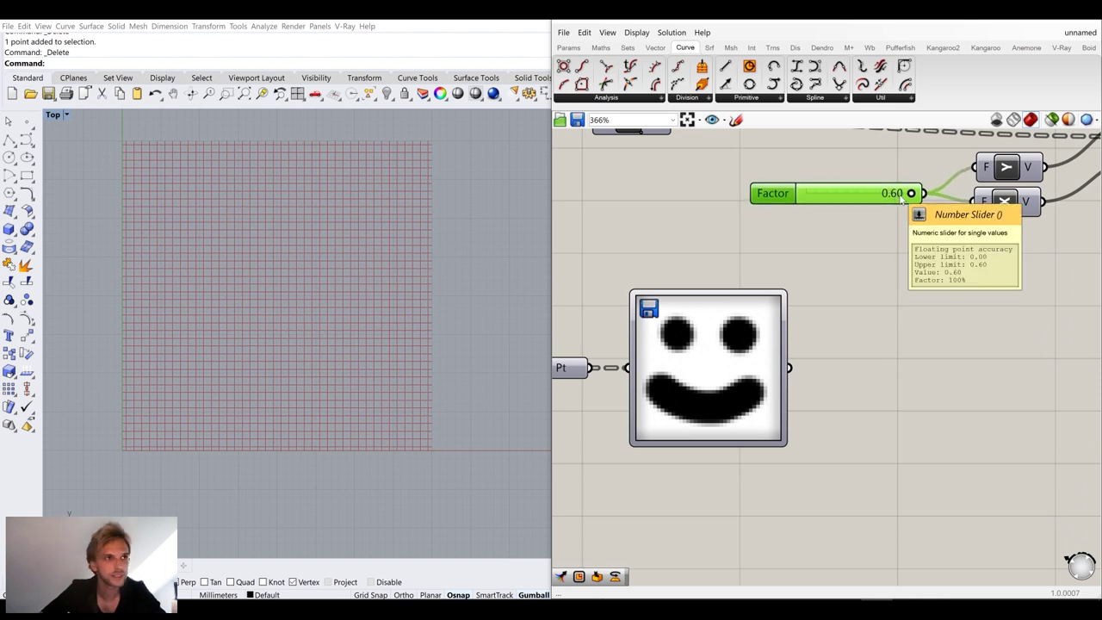
click(896, 406)
Add a Multiplication component beside the Image Sampler and connect the sampler's output to its A input
double_click(896, 406)
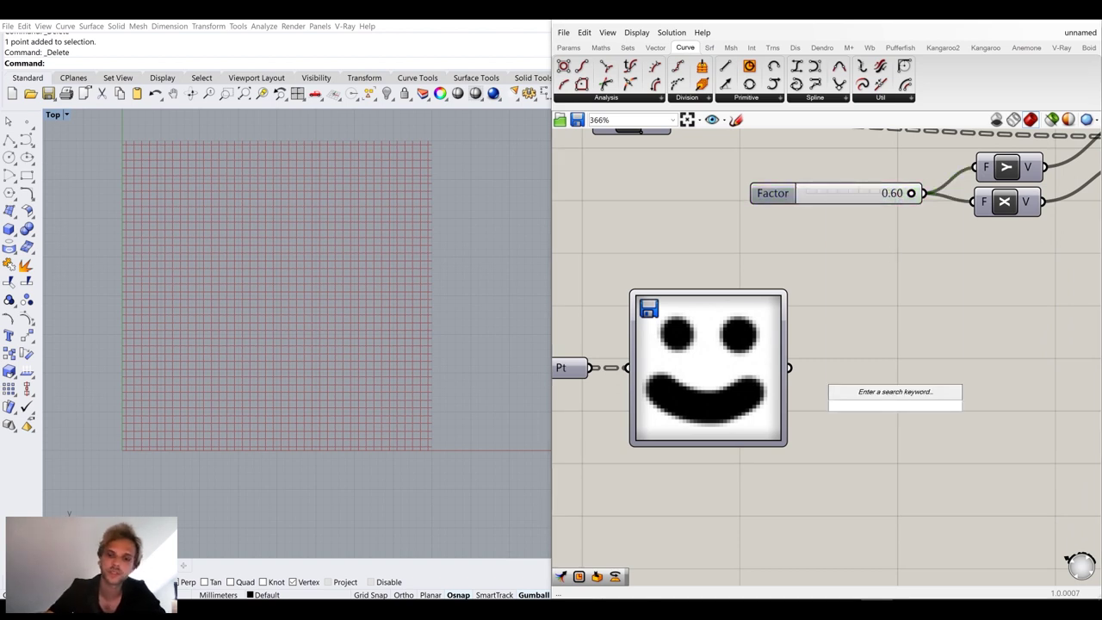
text(mul)
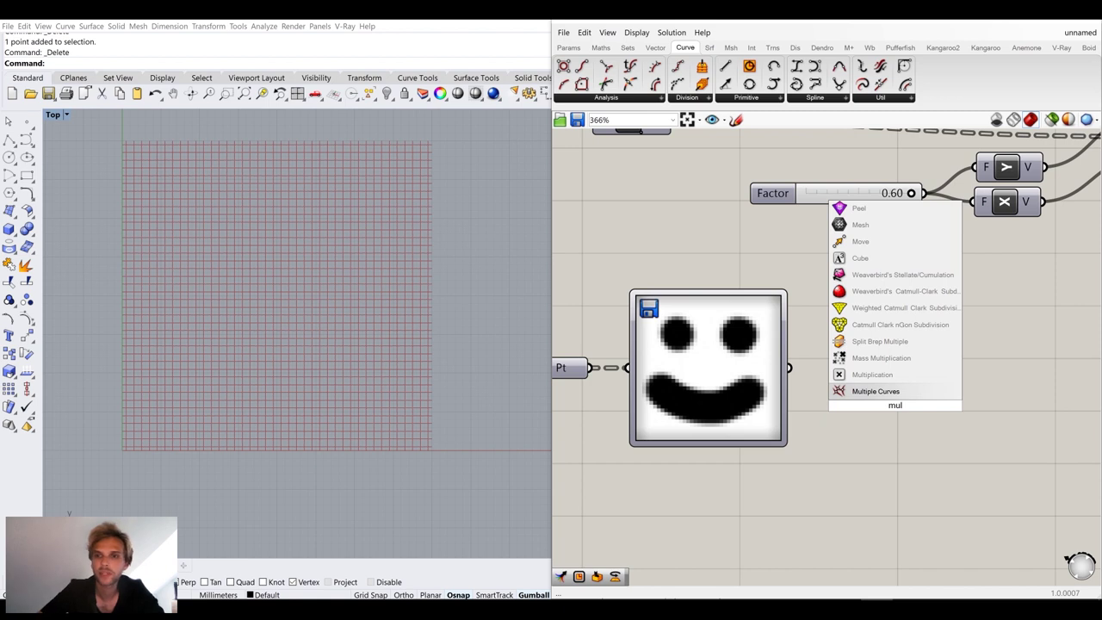
click(871, 376)
drag(791, 371, 862, 395)
drag(906, 411, 938, 384)
click(837, 485)
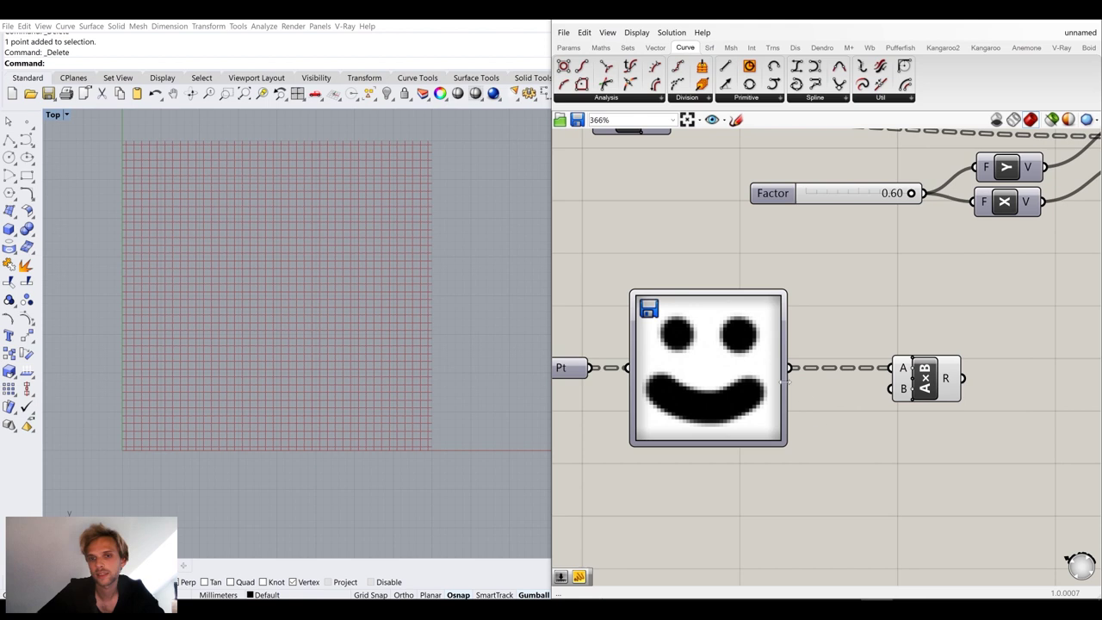
Create a number slider set to 0.6 and connect it to the Multiplication's B input
double_click(861, 495)
text(0)
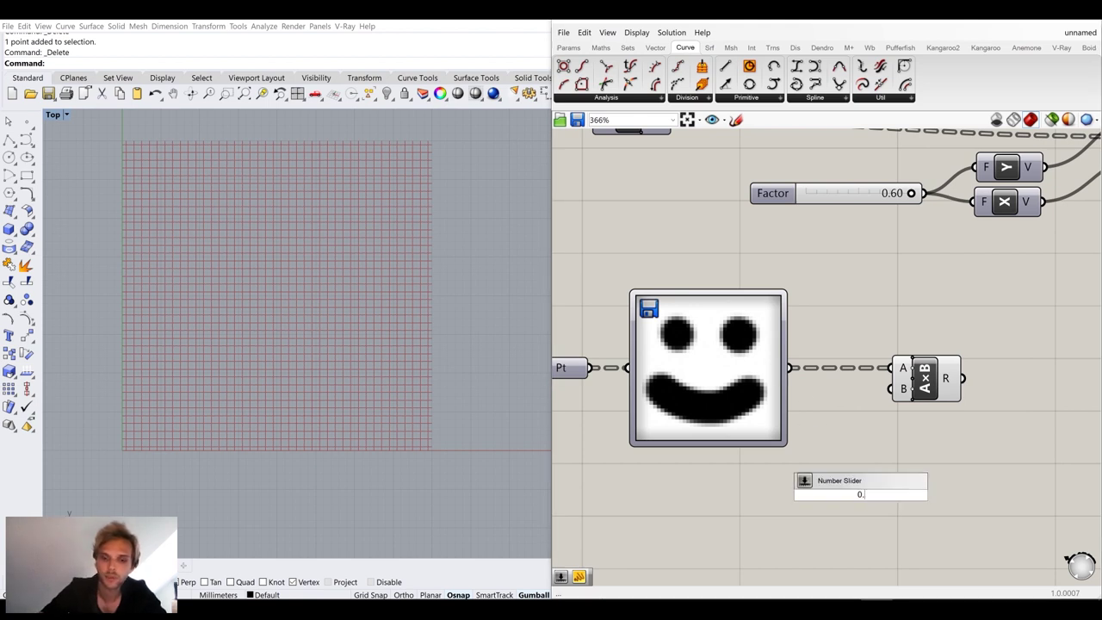
text(.6)
key(Return)
drag(947, 494, 865, 473)
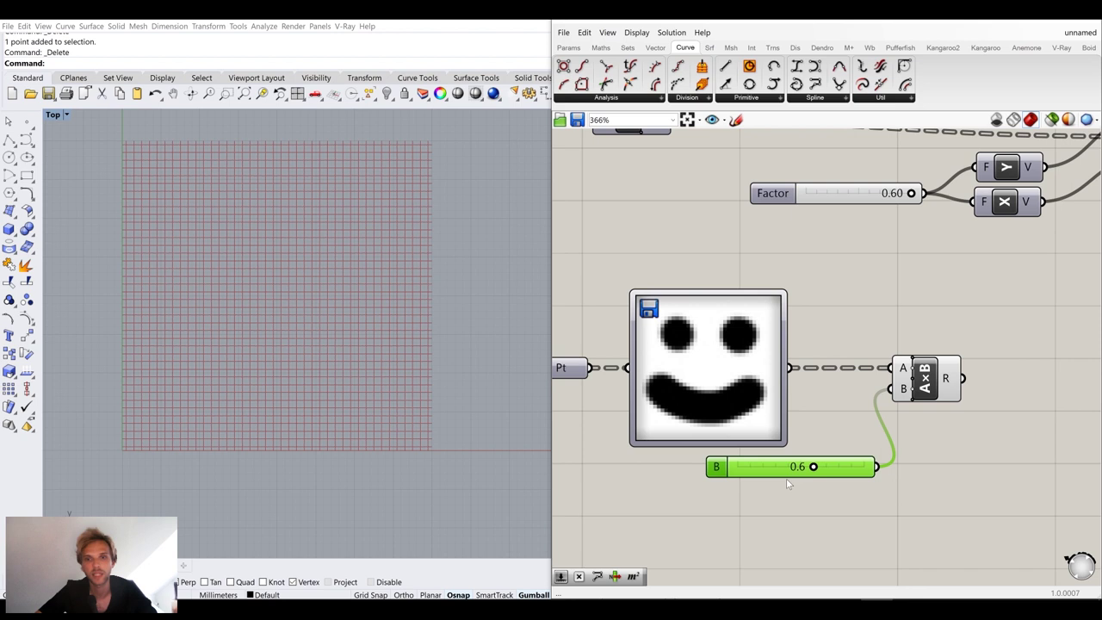
Delete the Factor slider and connect the Multiplication's result to the F inputs of the unit Y and X vectors
scroll(815, 473, down, 1)
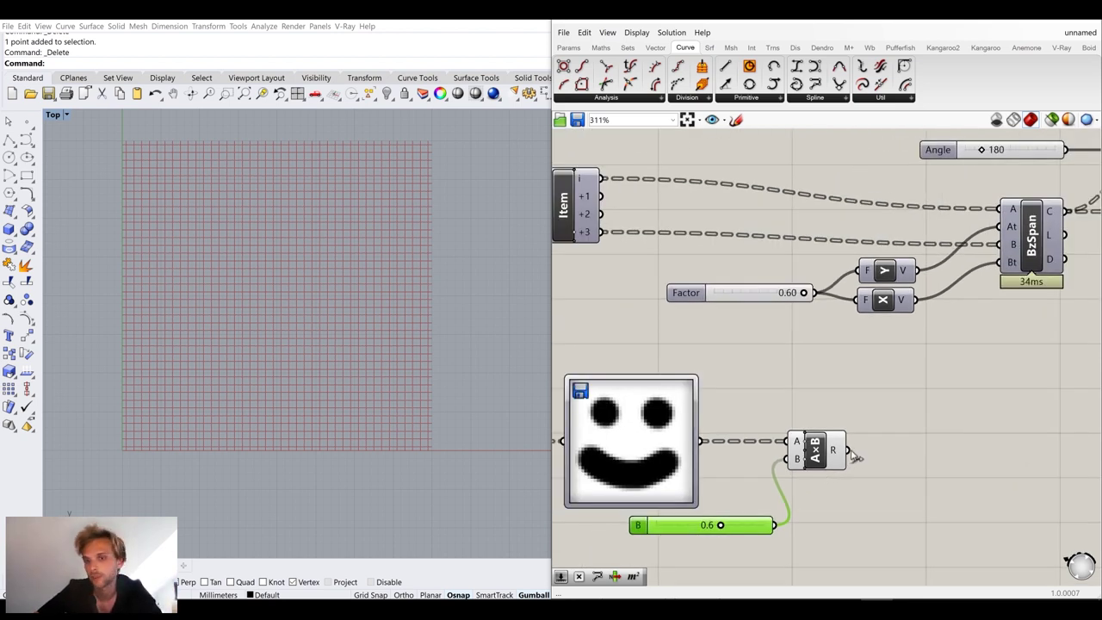
click(744, 291)
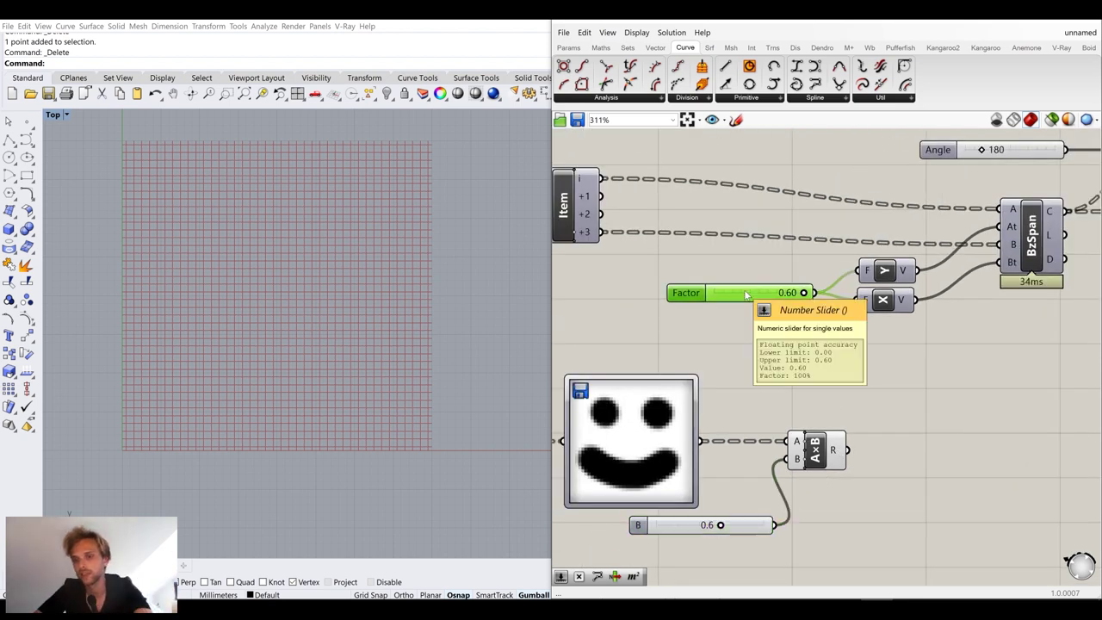
key(Delete)
drag(849, 449, 863, 270)
drag(849, 449, 863, 300)
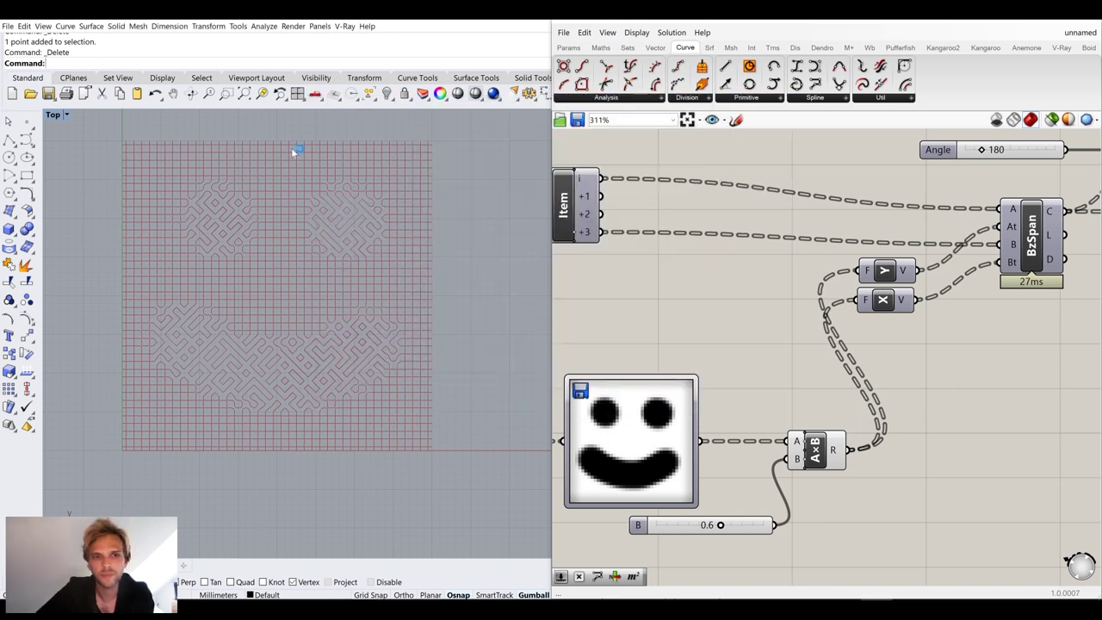
Switch to Photoshop and open the recent file smiley.jpg
scroll(231, 300, up, 1)
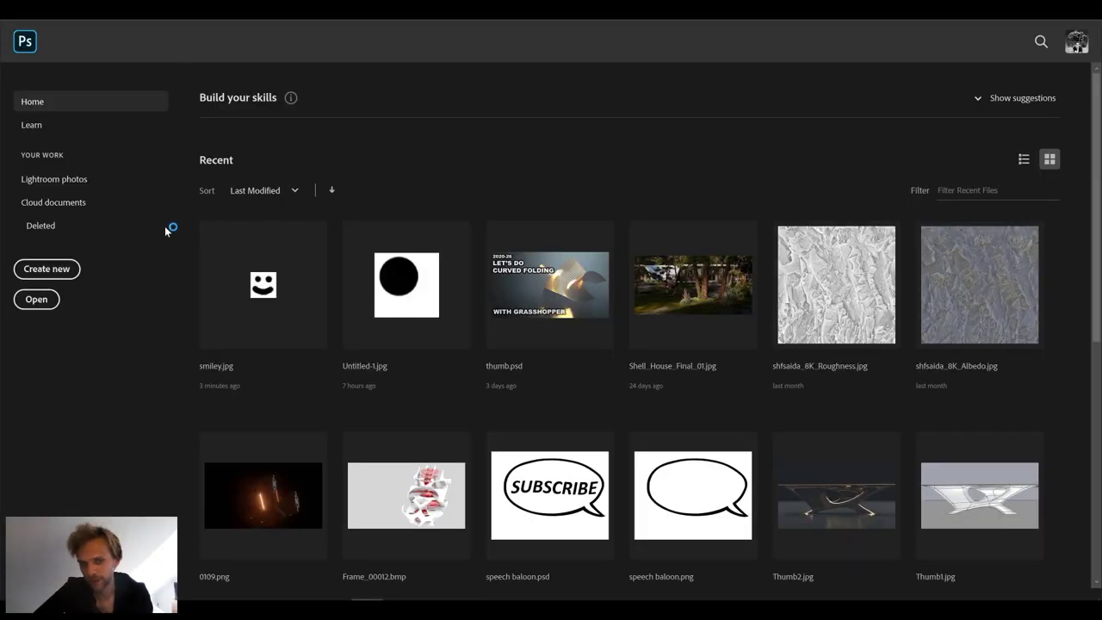
click(279, 280)
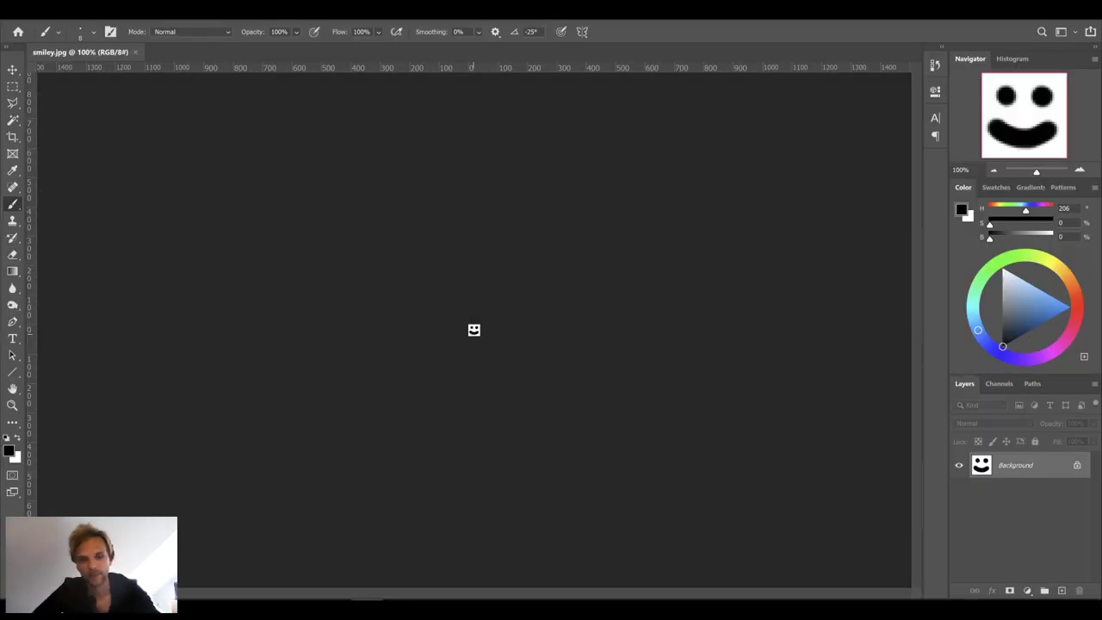
alt+scroll(483, 344, up, 10)
alt+scroll(465, 341, up, 3)
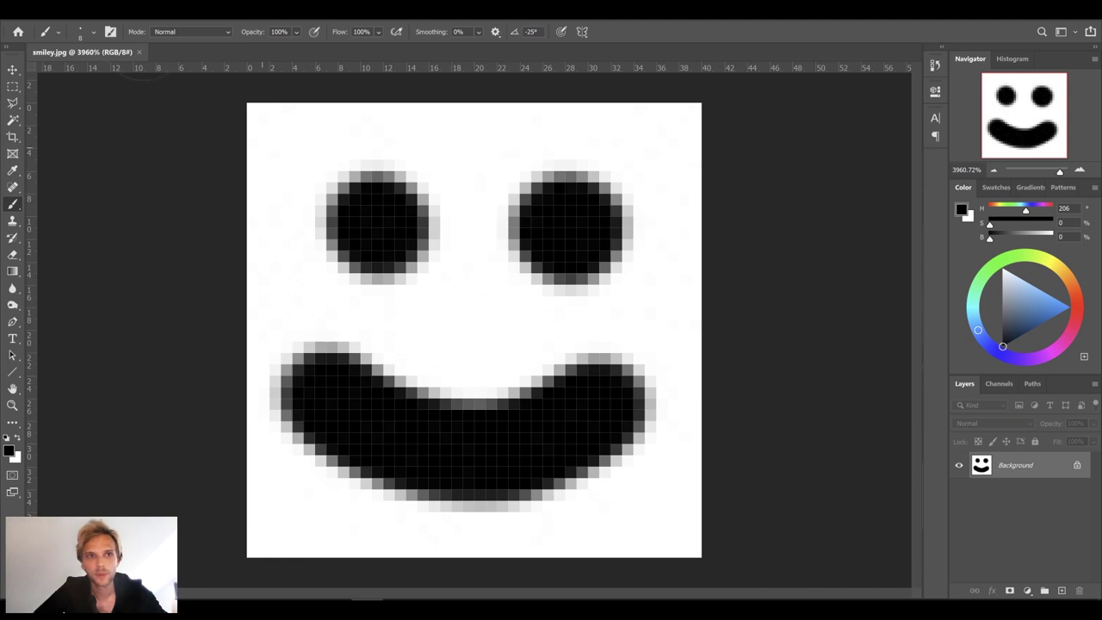
Apply a Gaussian Blur with a 1.8 pixel radius to the smiley, save the image, and return to Rhino
click(148, 19)
click(180, 19)
click(180, 19)
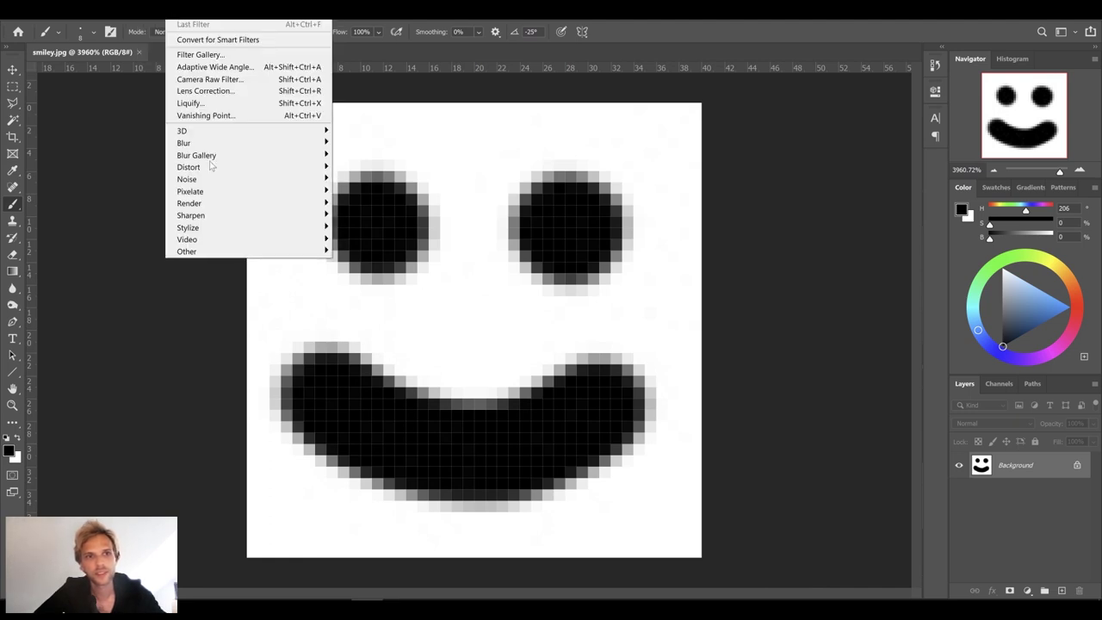
mouse_move(218, 144)
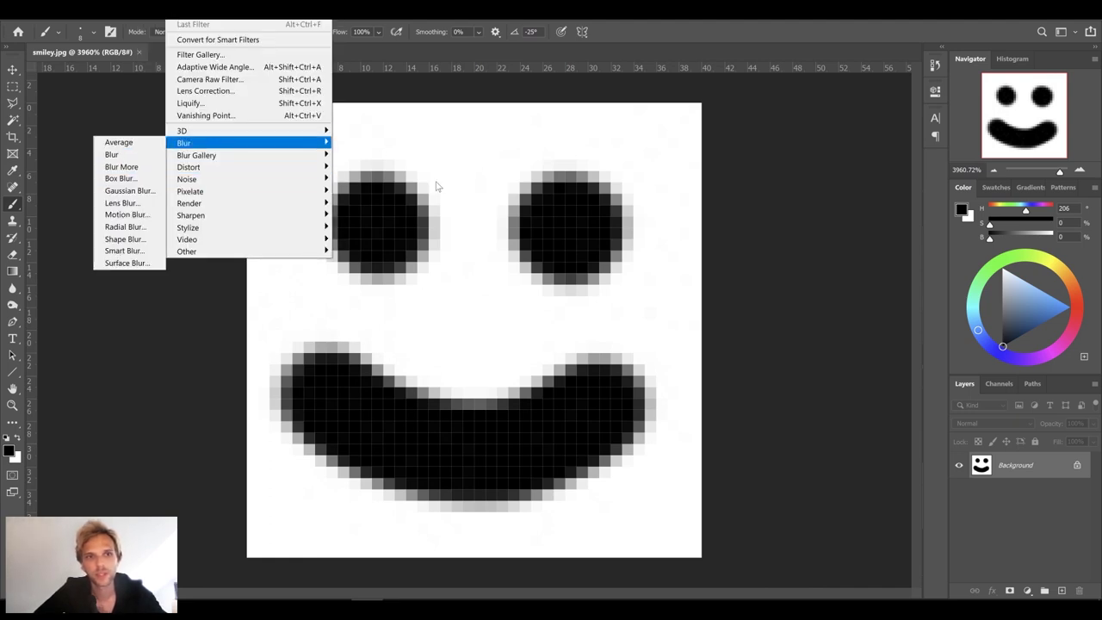
click(128, 191)
drag(209, 292, 170, 295)
drag(170, 295, 173, 295)
click(324, 117)
key(b)
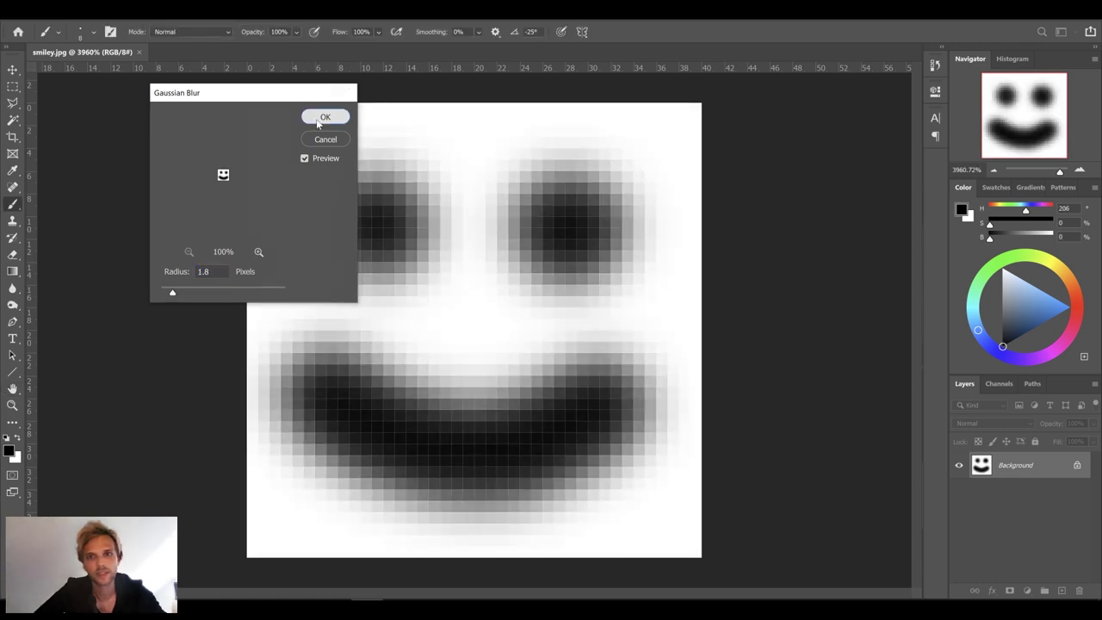
key(ctrl+s)
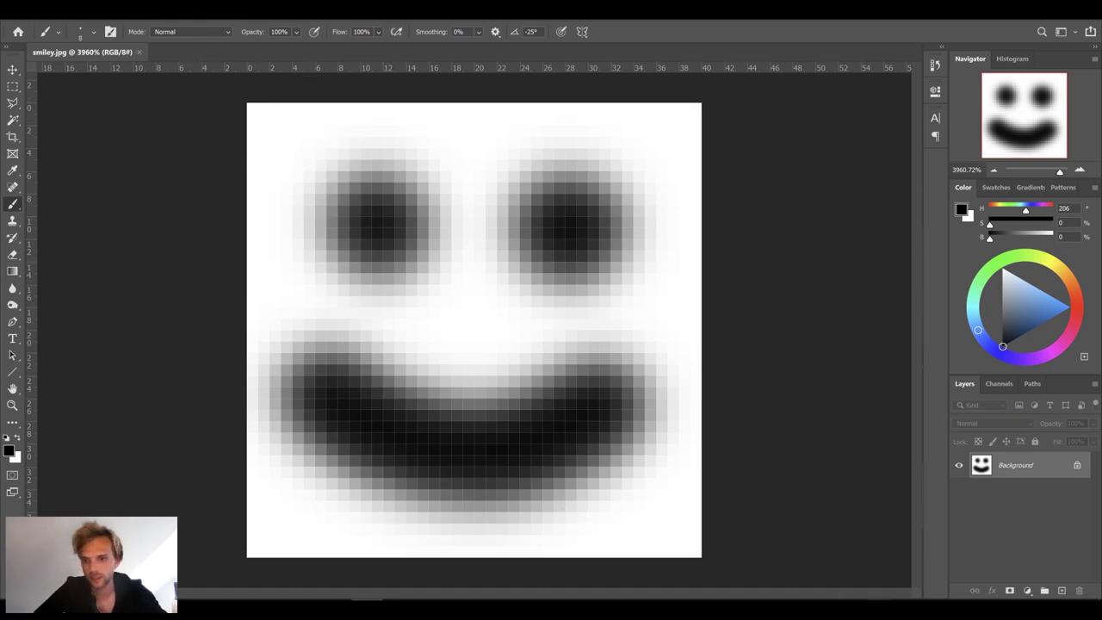
key(alt+Tab)
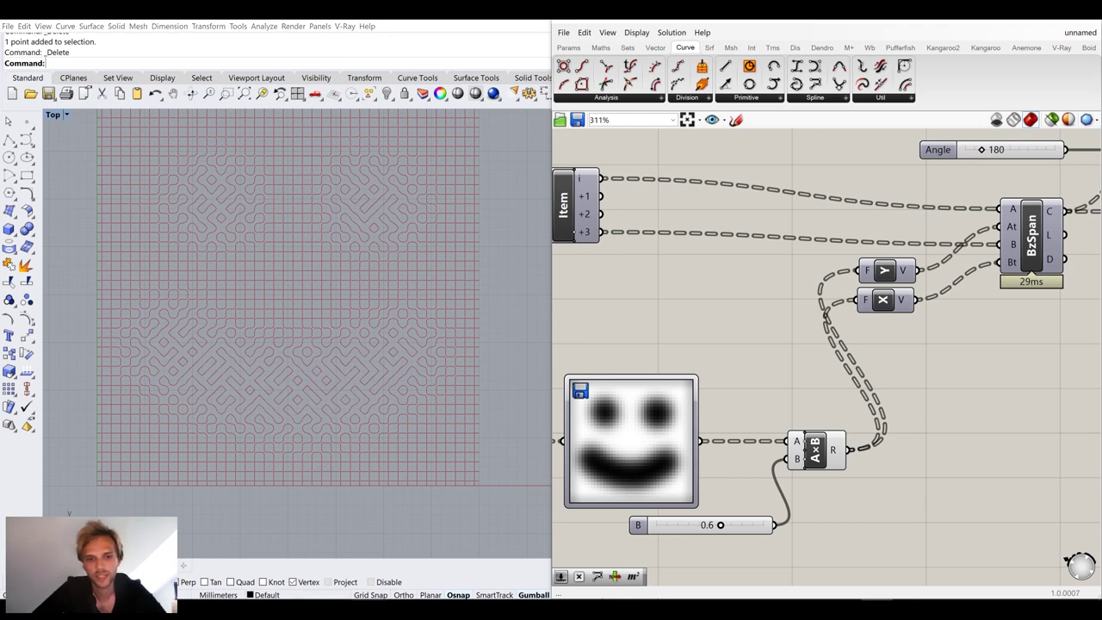
Switch to Photoshop and choose the black-to-white preset from the Basics group for the Gradient tool
key(alt+Tab)
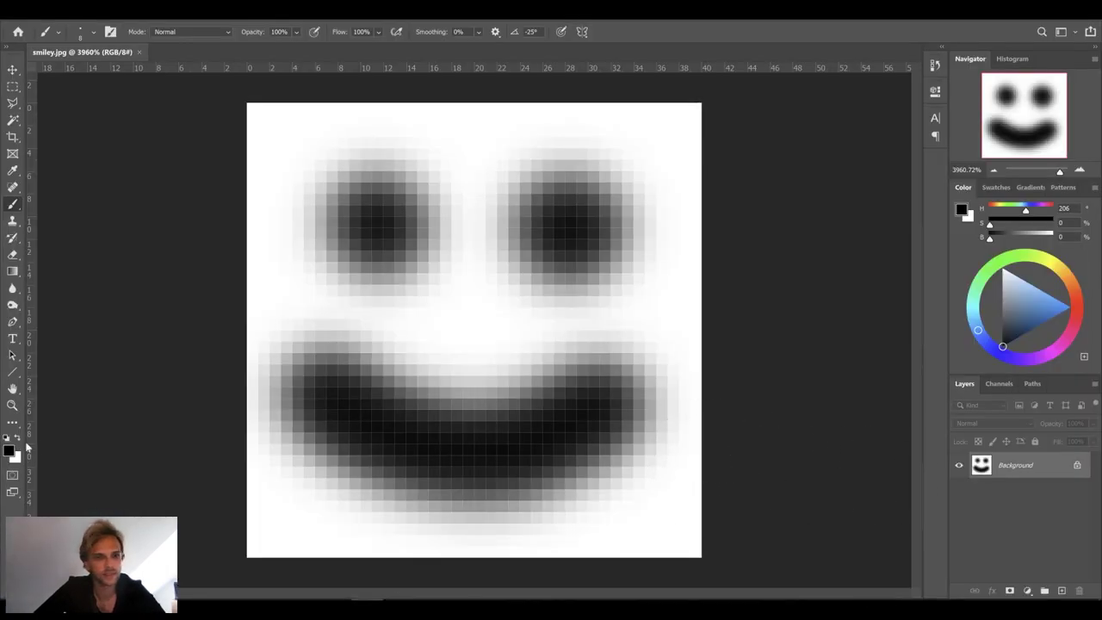
click(13, 271)
click(121, 33)
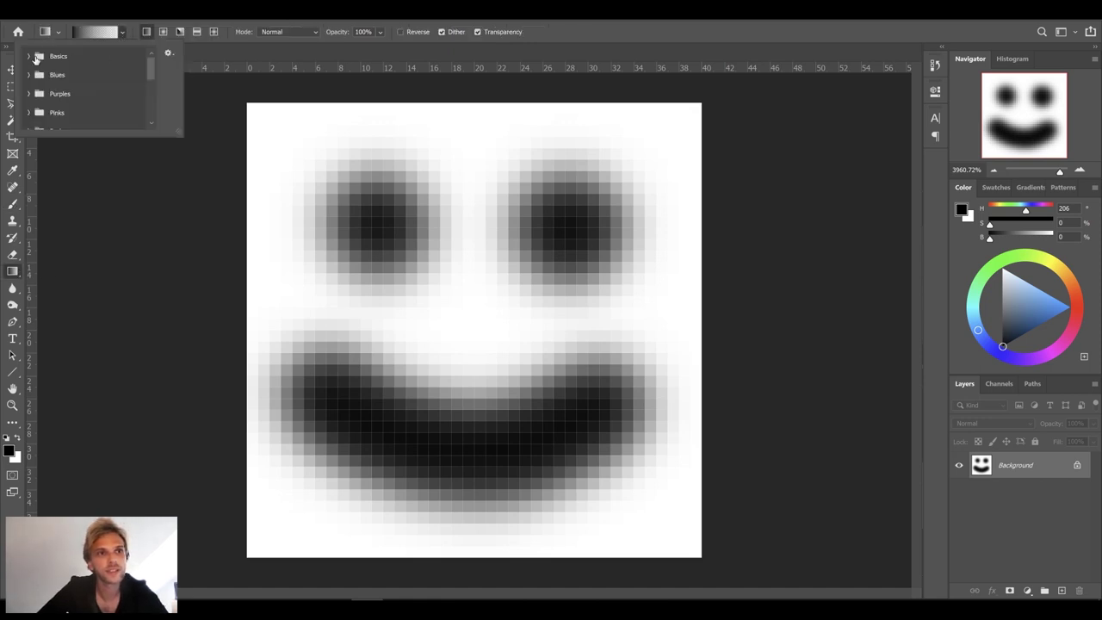
click(35, 59)
click(45, 76)
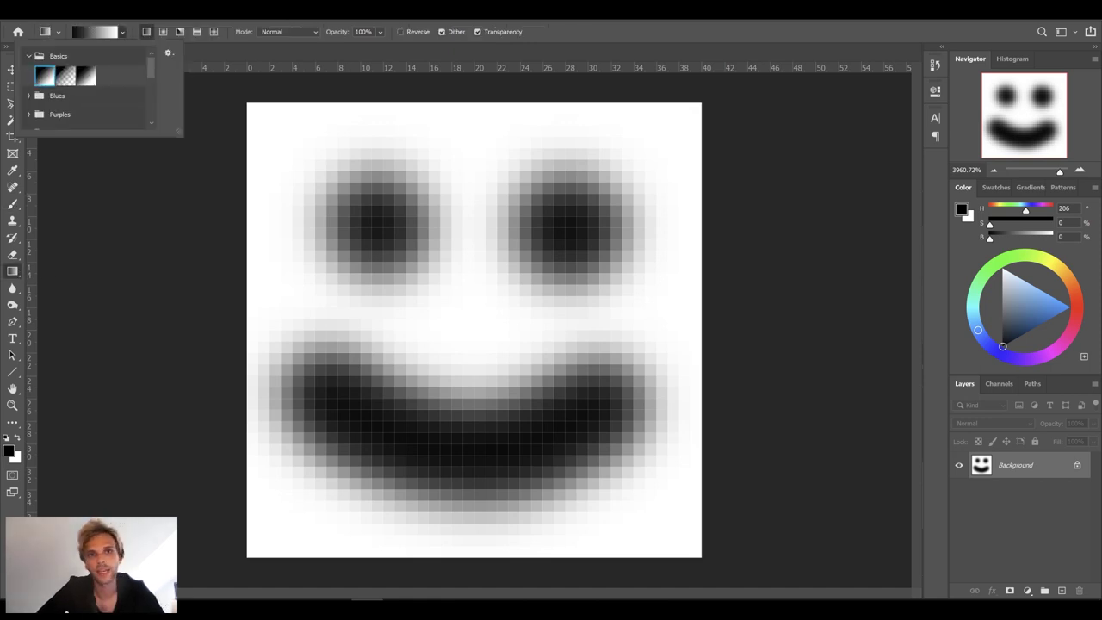
Fill smiley.jpg with a diagonal gradient from black at the upper-left corner to white at the lower-right, and save the file
click(424, 38)
drag(295, 150, 702, 557)
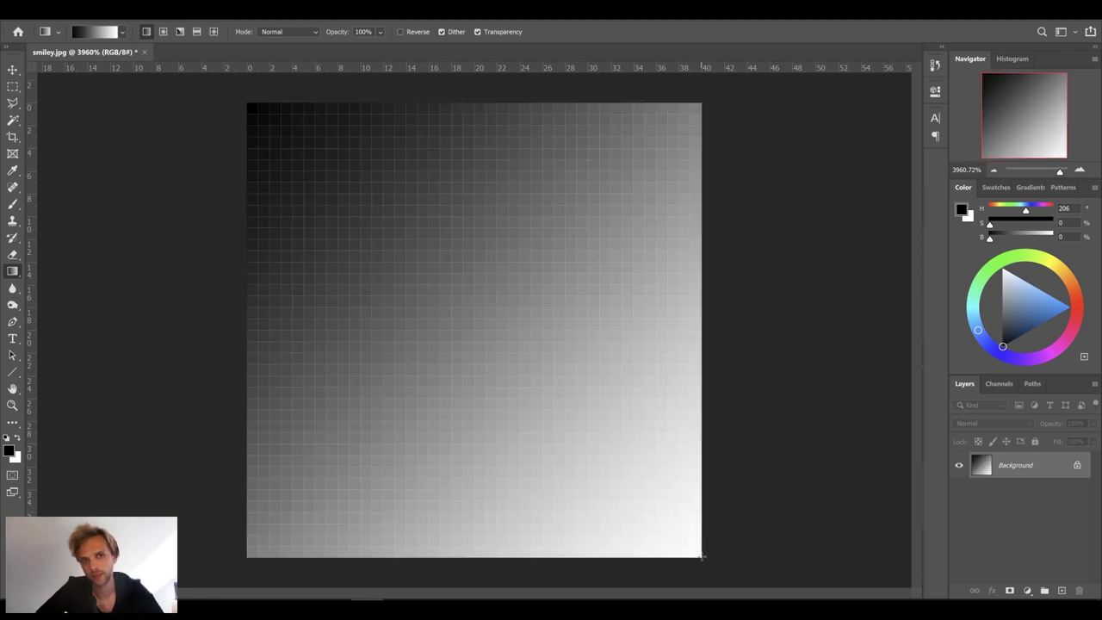
click(26, 10)
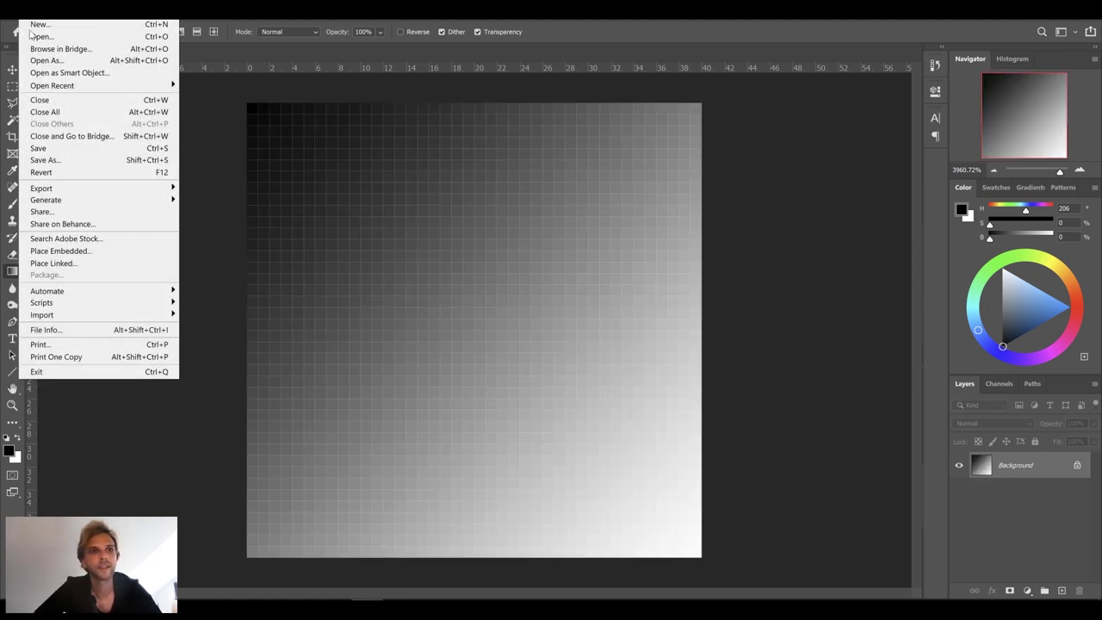
click(59, 148)
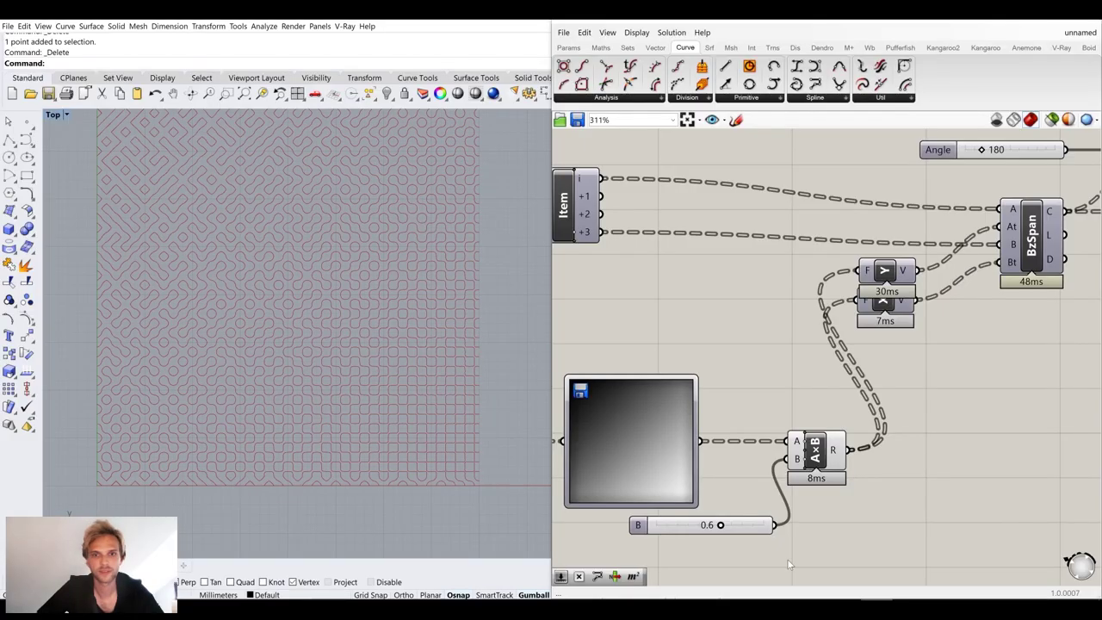
scroll(360, 317, down, 1)
scroll(385, 244, up, 1)
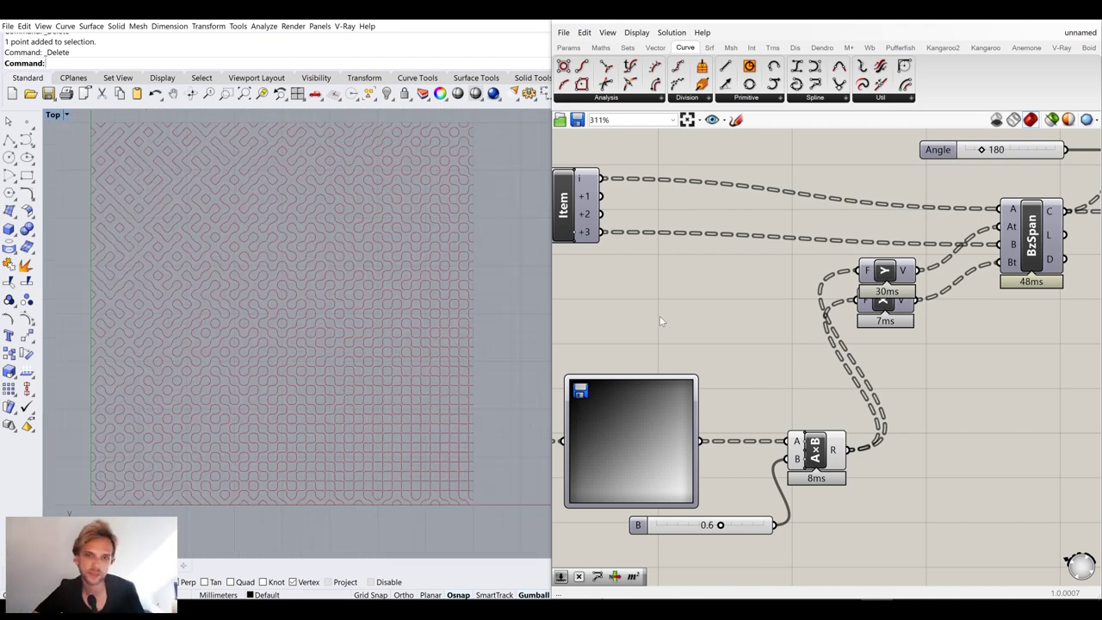
click(821, 452)
middle_click(815, 445)
click(971, 415)
Add a Custom Preview component beside Rot3D and connect the rotated geometry output to its G input
scroll(966, 410, down, 4)
scroll(978, 369, up, 5)
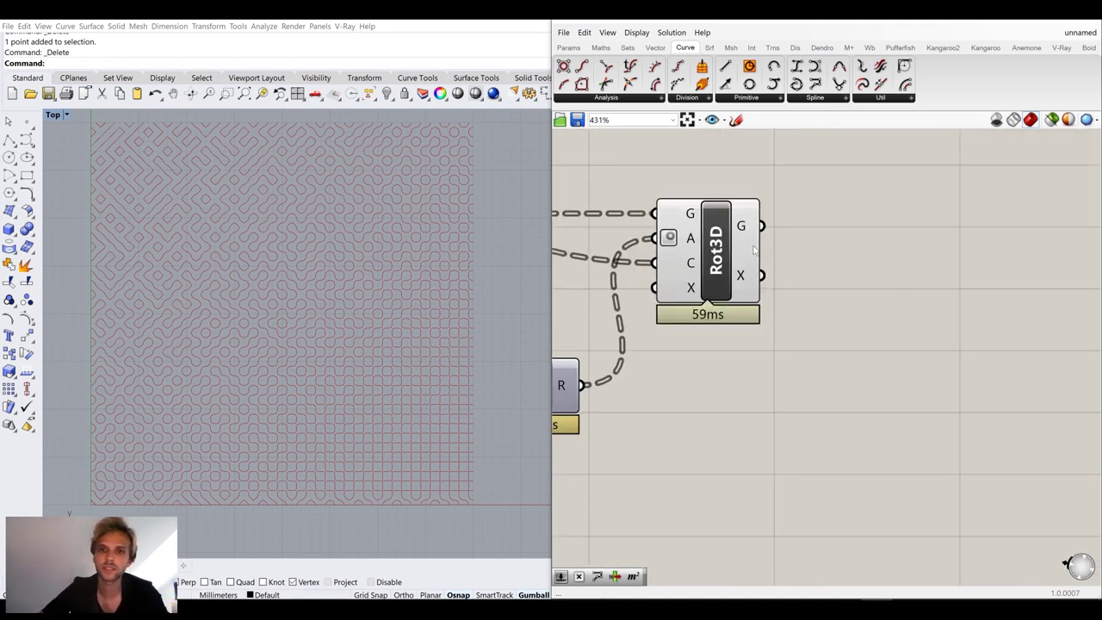
double_click(901, 302)
text(cus)
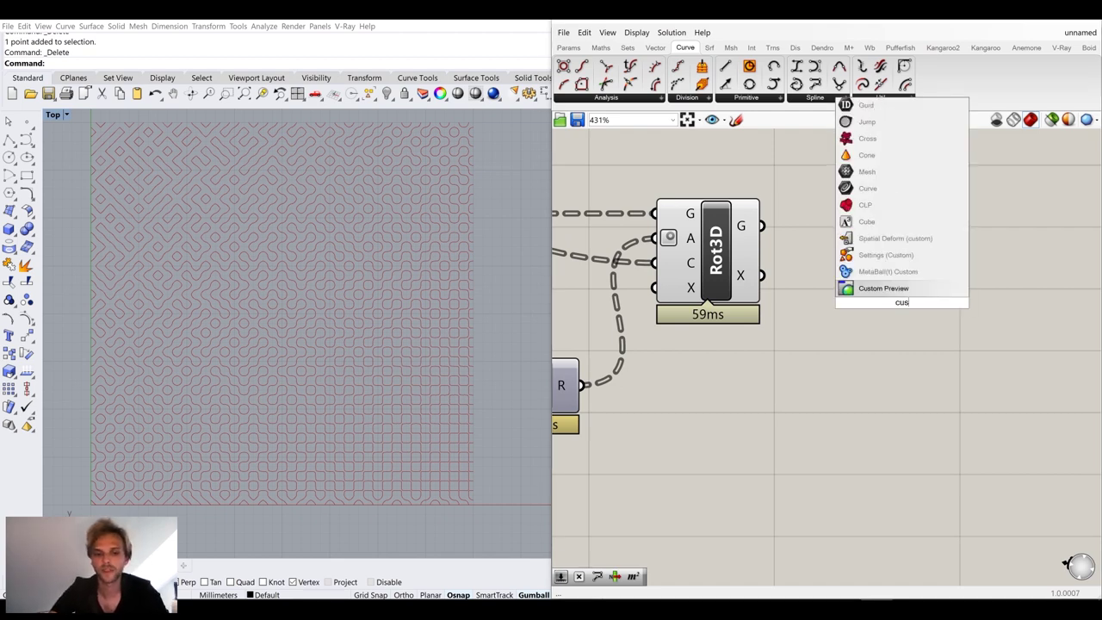
click(900, 290)
drag(761, 225, 873, 282)
drag(916, 319, 983, 292)
Add a white Colour Swatch below the Custom Preview and connect it to the M input
click(917, 383)
key(Escape)
double_click(887, 395)
text(swa)
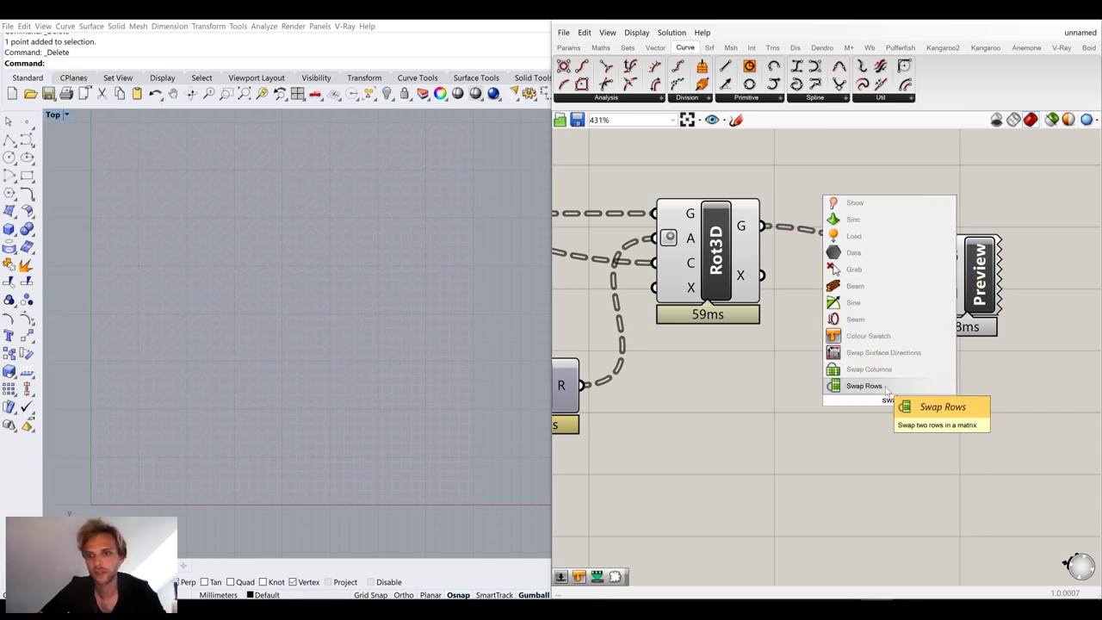
click(873, 337)
drag(945, 398, 936, 293)
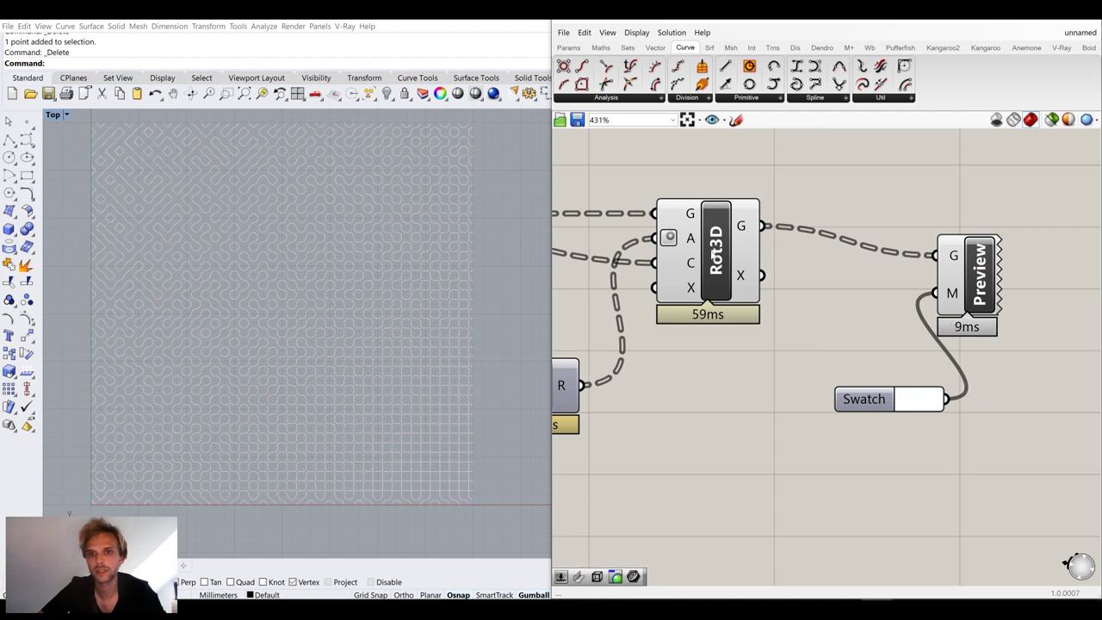
Turn off the Rot3D component's own preview
click(713, 252)
middle_click(713, 251)
click(752, 212)
click(810, 177)
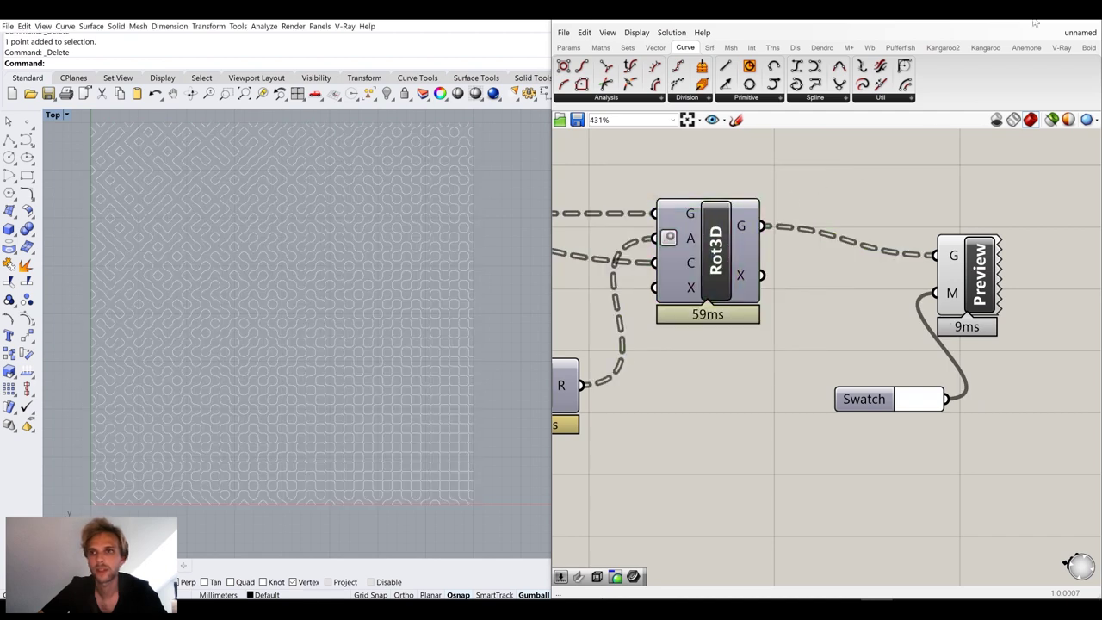
Minimise the Grasshopper window and show the Display settings of Rhino's Top viewport
click(1023, 21)
click(953, 121)
click(991, 121)
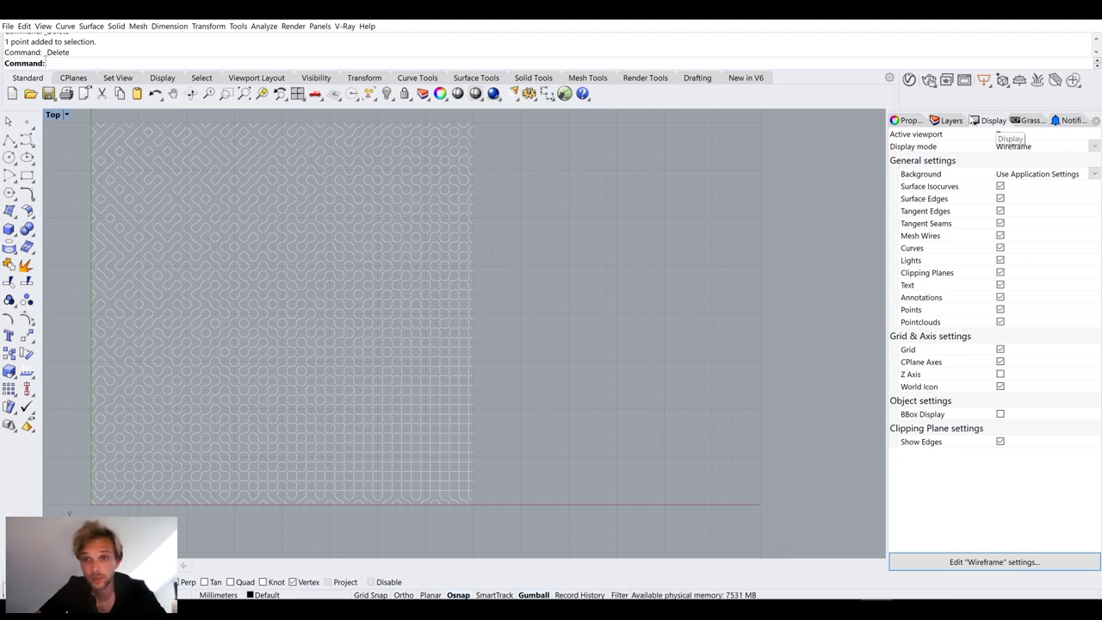
click(1096, 122)
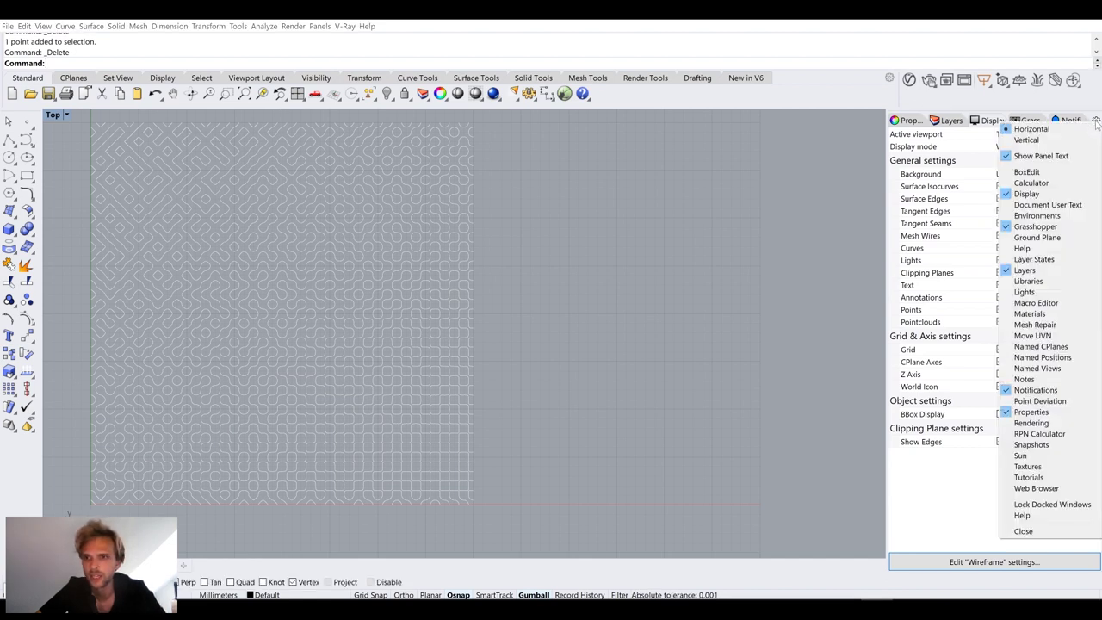
click(1049, 197)
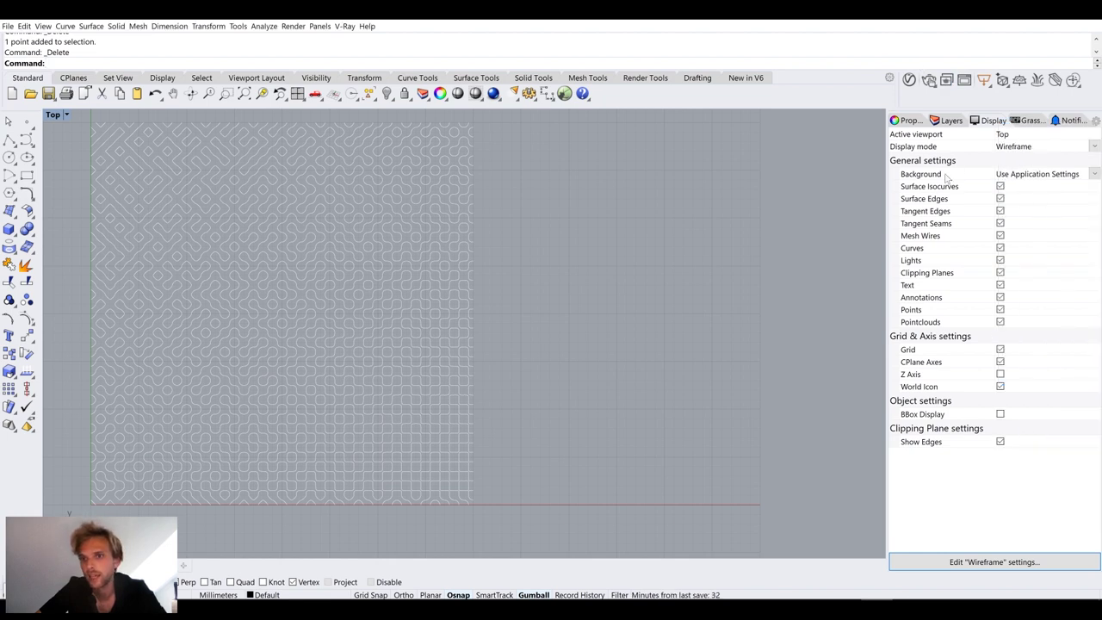
Set the Wireframe display mode's background to Solid Color with black as the colour
click(1096, 174)
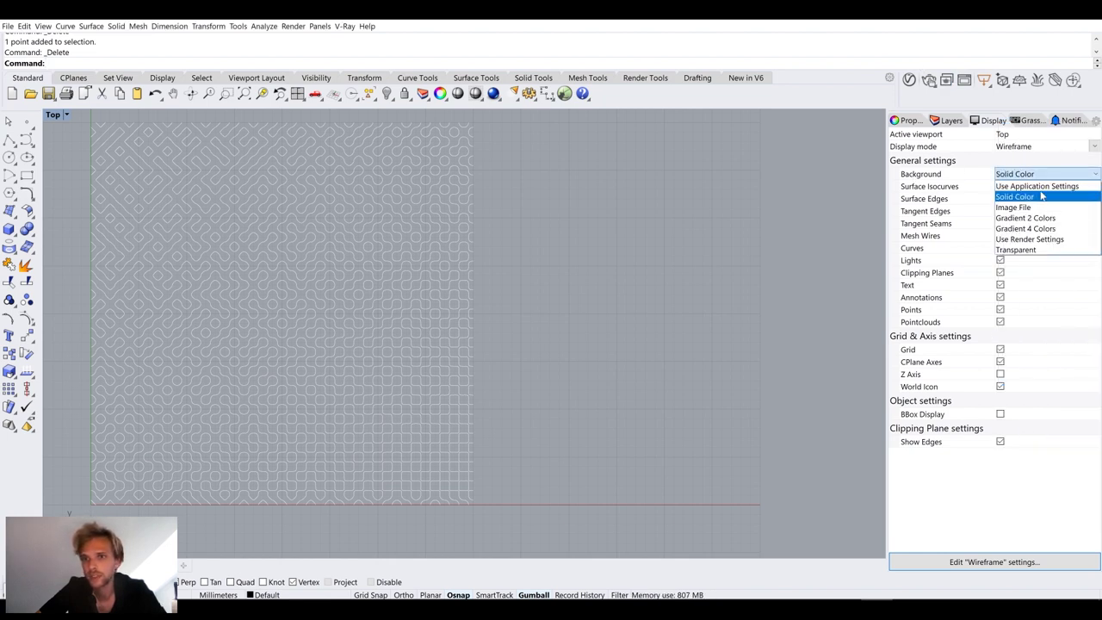
click(1015, 196)
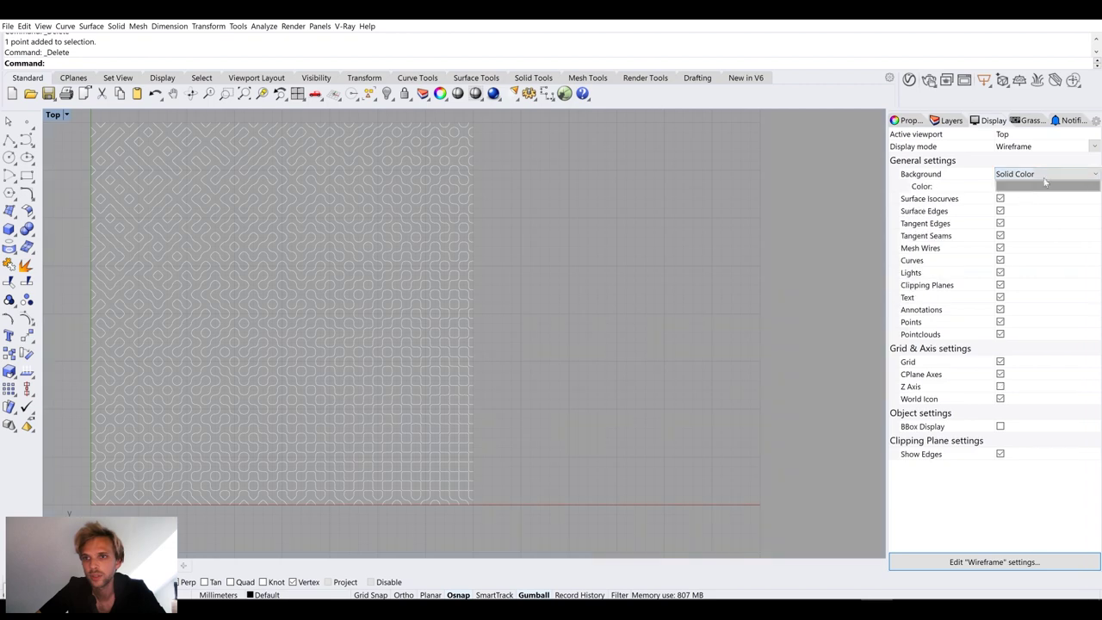
click(1046, 186)
click(198, 239)
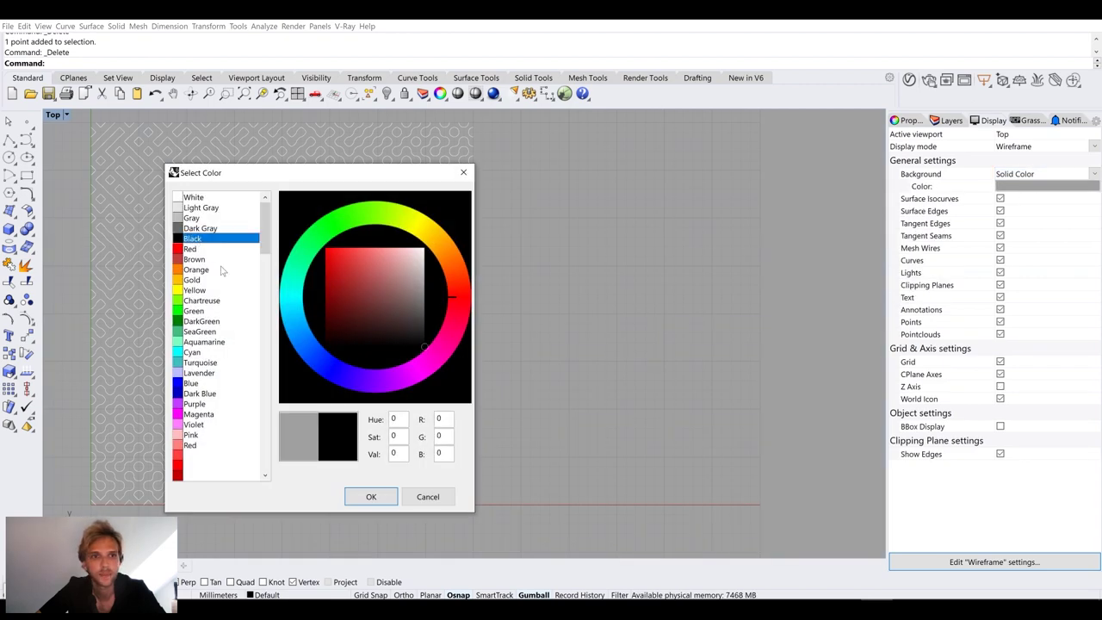
click(379, 497)
Hide the grid, CPlane axes and world icon in the Top viewport
scroll(500, 344, up, 4)
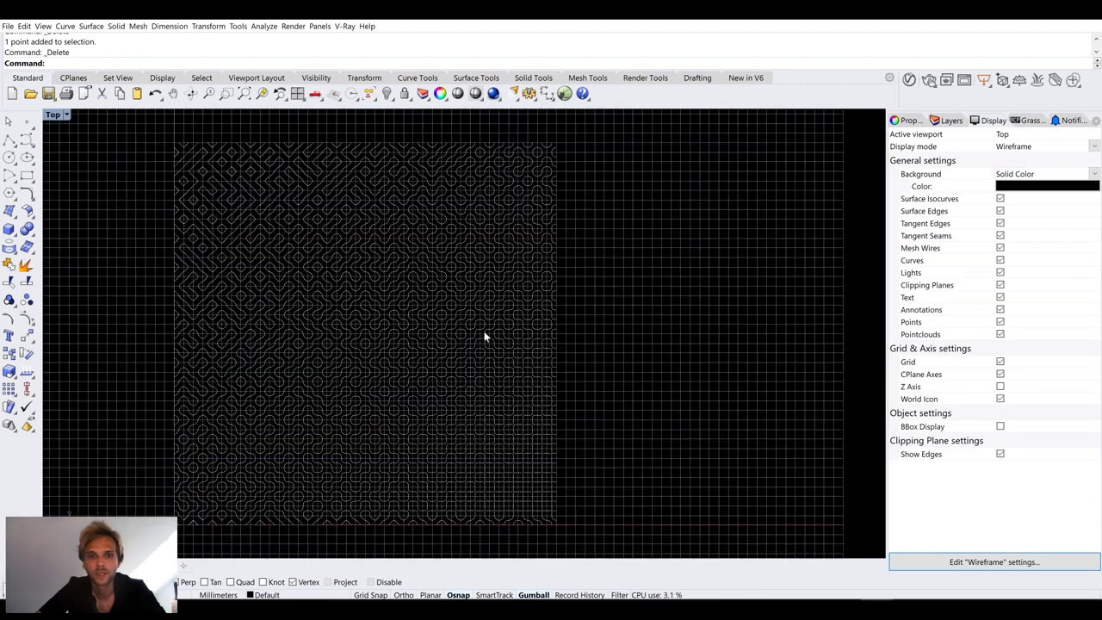
right_drag(516, 337, 536, 339)
right_drag(673, 354, 765, 349)
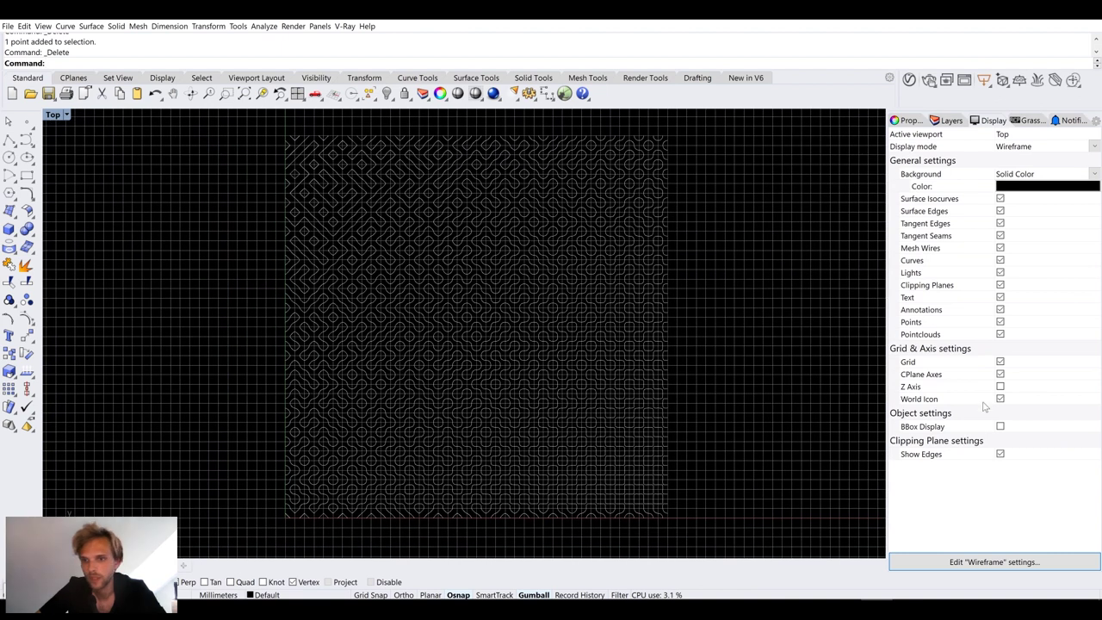
click(1001, 362)
click(1000, 374)
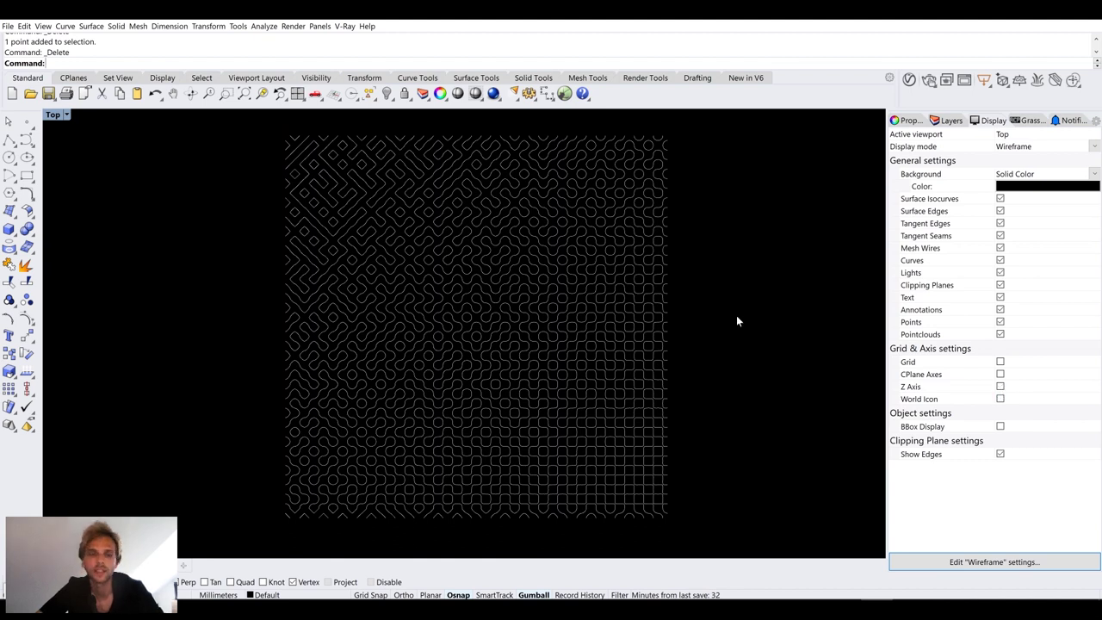
scroll(700, 315, up, 2)
scroll(696, 316, down, 2)
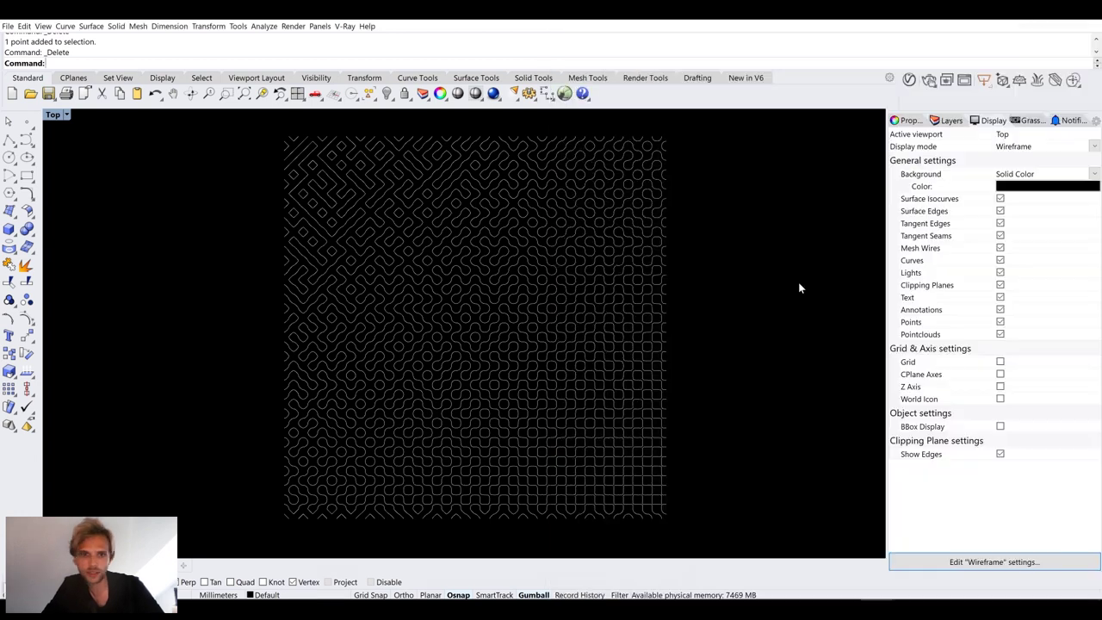
Try the Use Application Settings background in the Top viewport and restore Solid Color
click(1037, 175)
click(1055, 186)
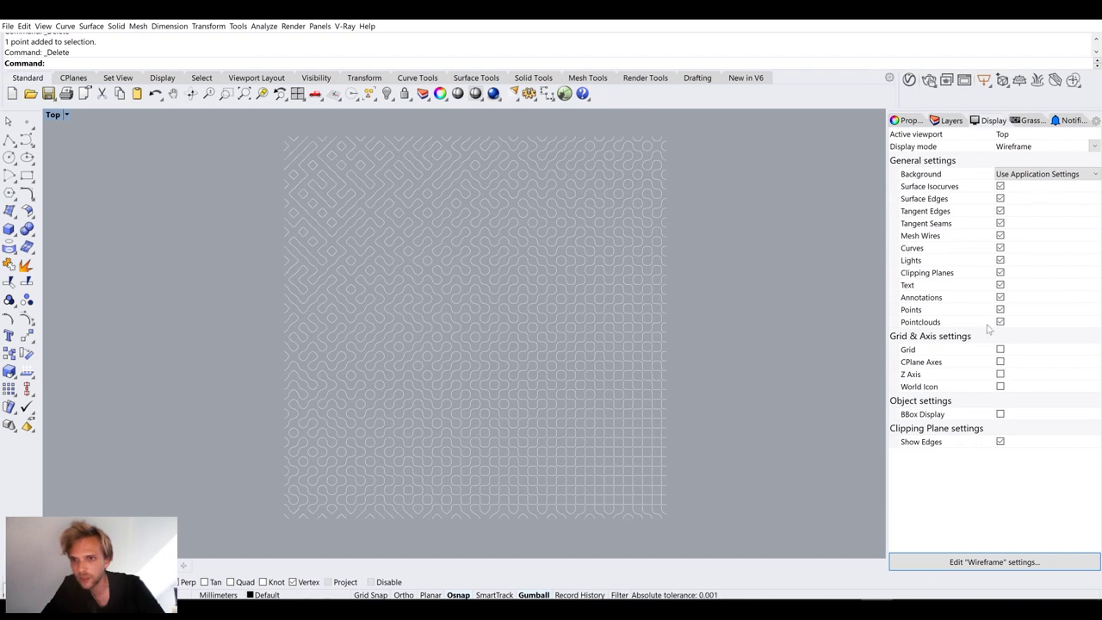
click(1044, 175)
click(1033, 198)
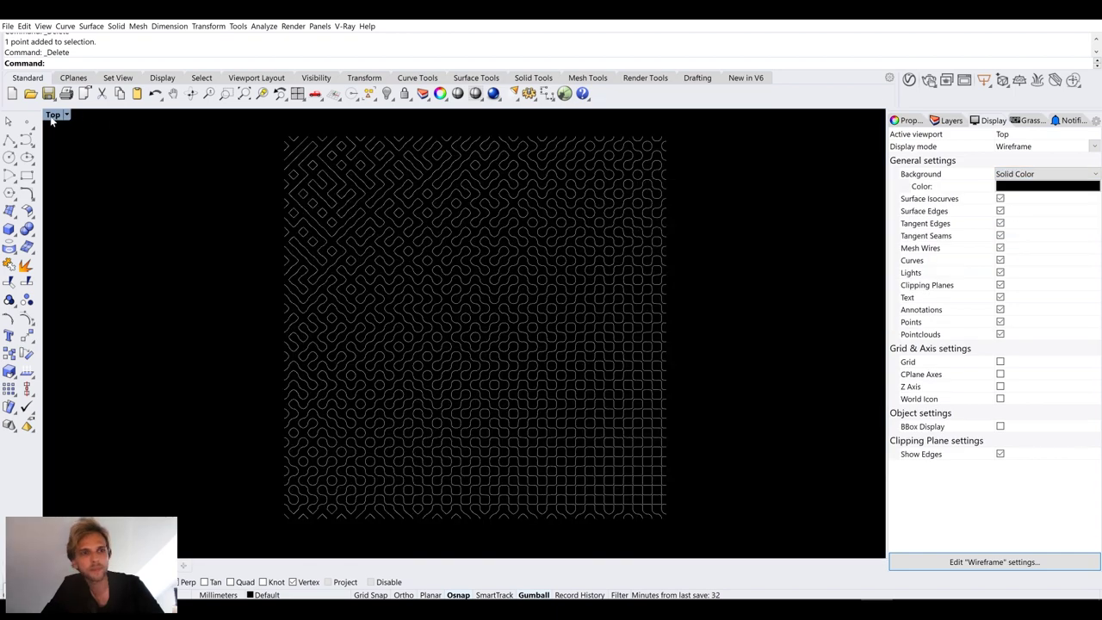
Leave the maximised Top viewport and maximise the Perspective viewport, showing the whole curve pattern
double_click(53, 115)
click(496, 117)
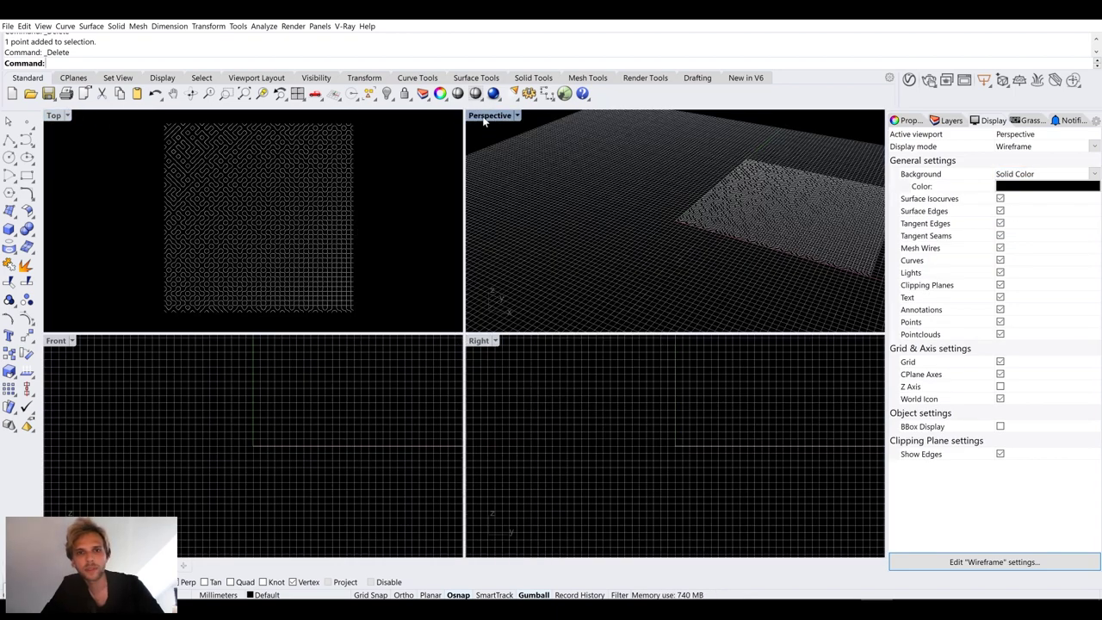
double_click(483, 117)
right_drag(483, 223, 551, 313)
scroll(543, 248, up, 10)
scroll(553, 261, down, 7)
scroll(497, 258, down, 3)
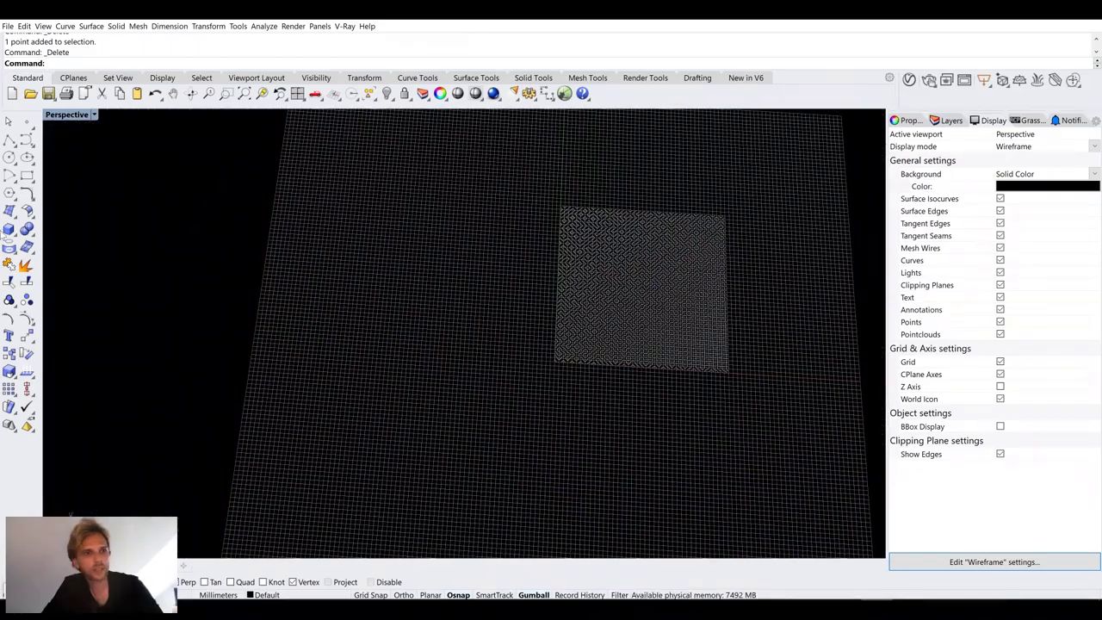
Draw a vertical solid cylinder freehand on the ground plane beside the curve pattern
click(10, 230)
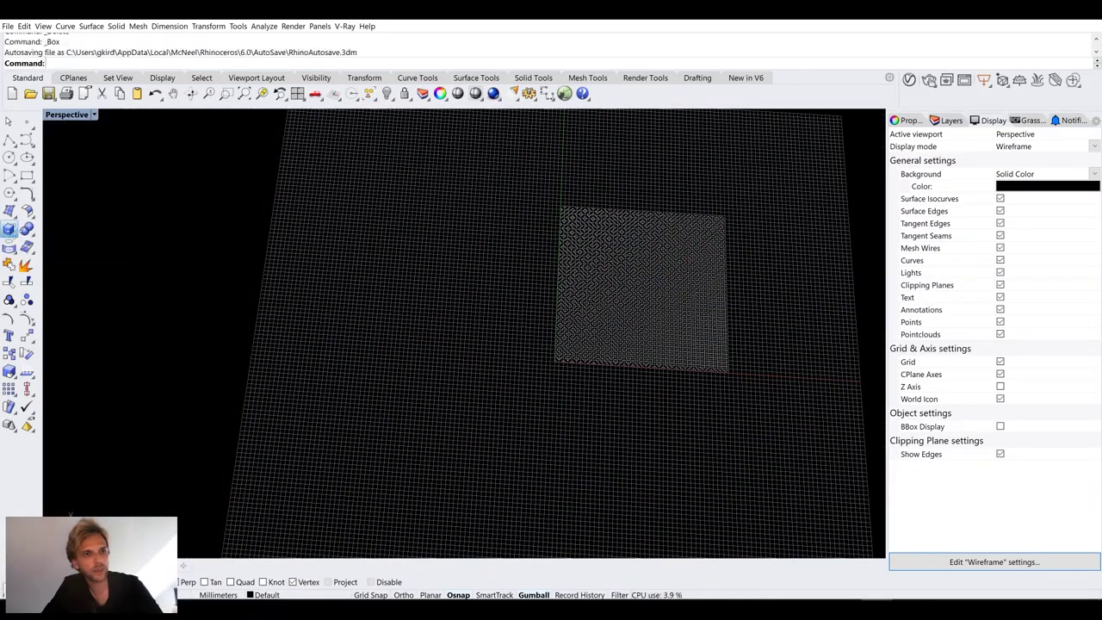
click(16, 239)
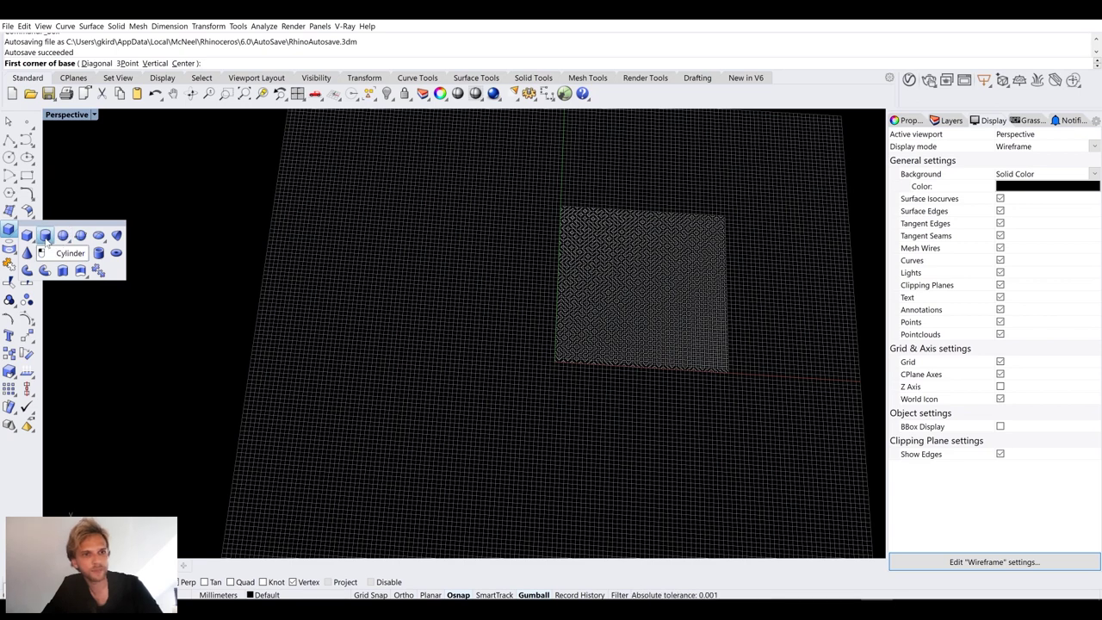
click(47, 241)
click(418, 292)
click(387, 320)
click(484, 184)
right_drag(456, 293, 427, 277)
Set the Perspective viewport's display mode to Shaded
right_click(52, 119)
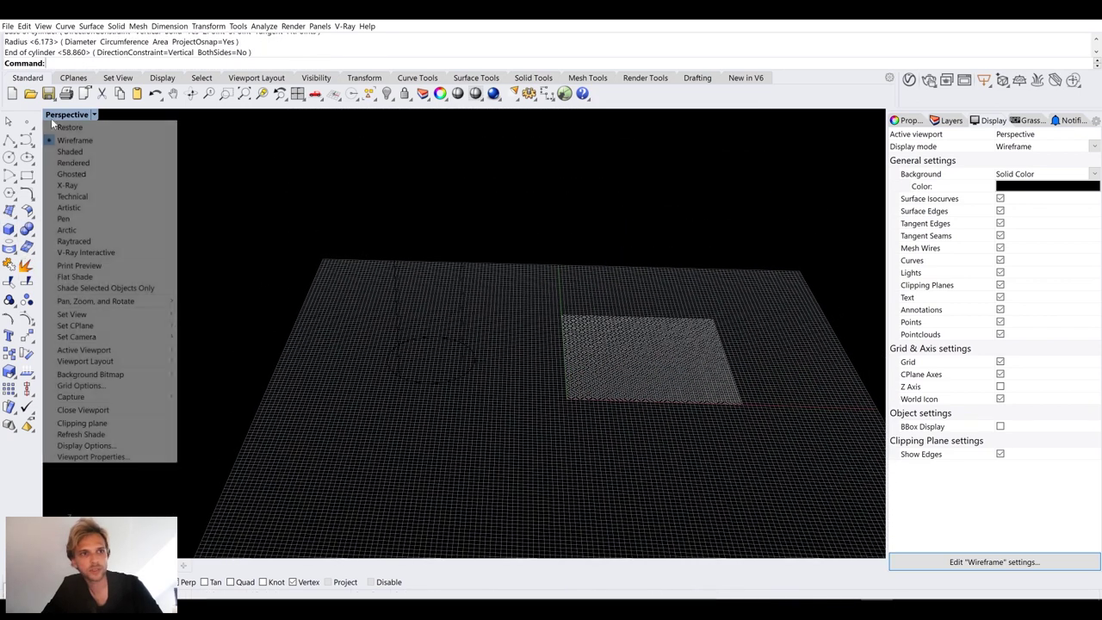
click(69, 152)
mouse_move(425, 294)
right_down()
mouse_move(438, 320)
mouse_move(425, 310)
right_up()
Explode the cylinder, move its wall surface aside along X and delete the two end caps
click(414, 292)
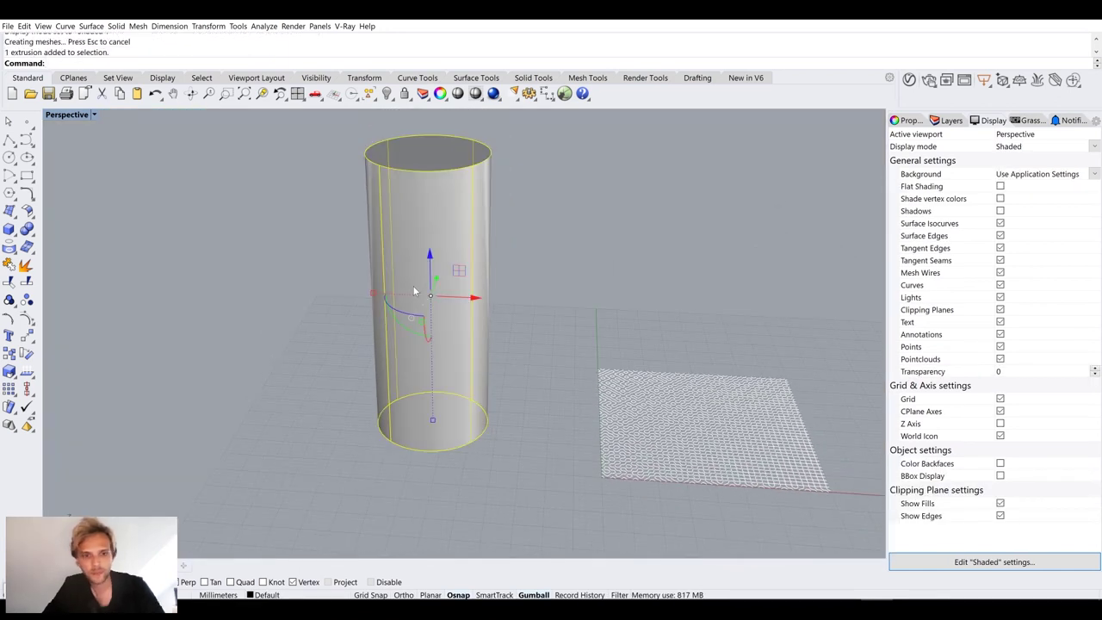
text(Explode)
key(Return)
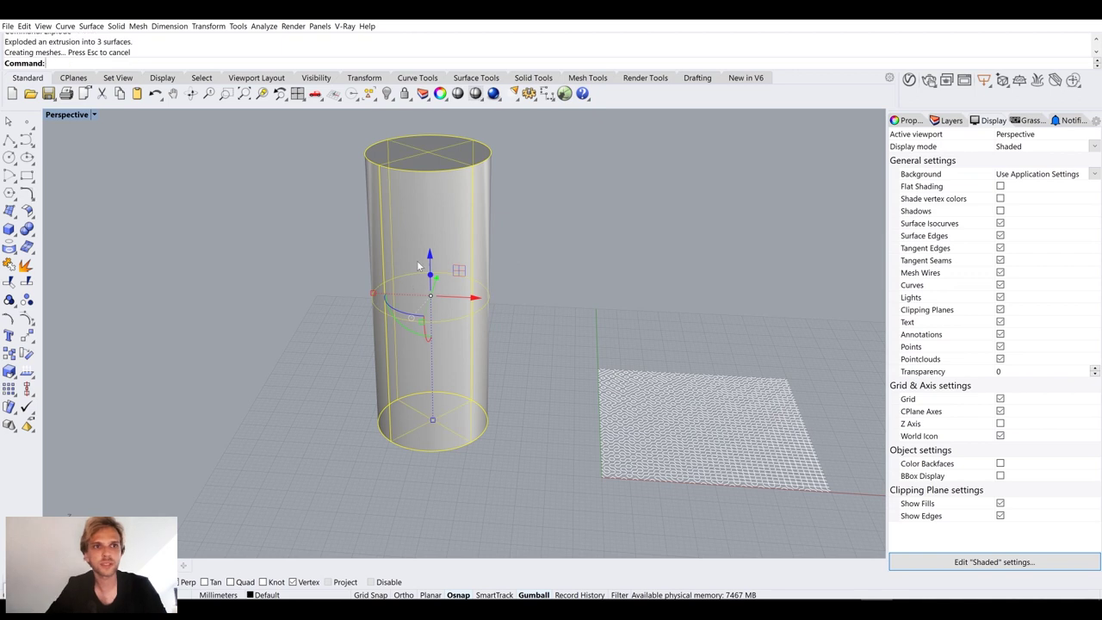
right_drag(418, 264, 412, 284)
click(435, 288)
drag(471, 306, 247, 288)
drag(497, 475, 367, 149)
key(Delete)
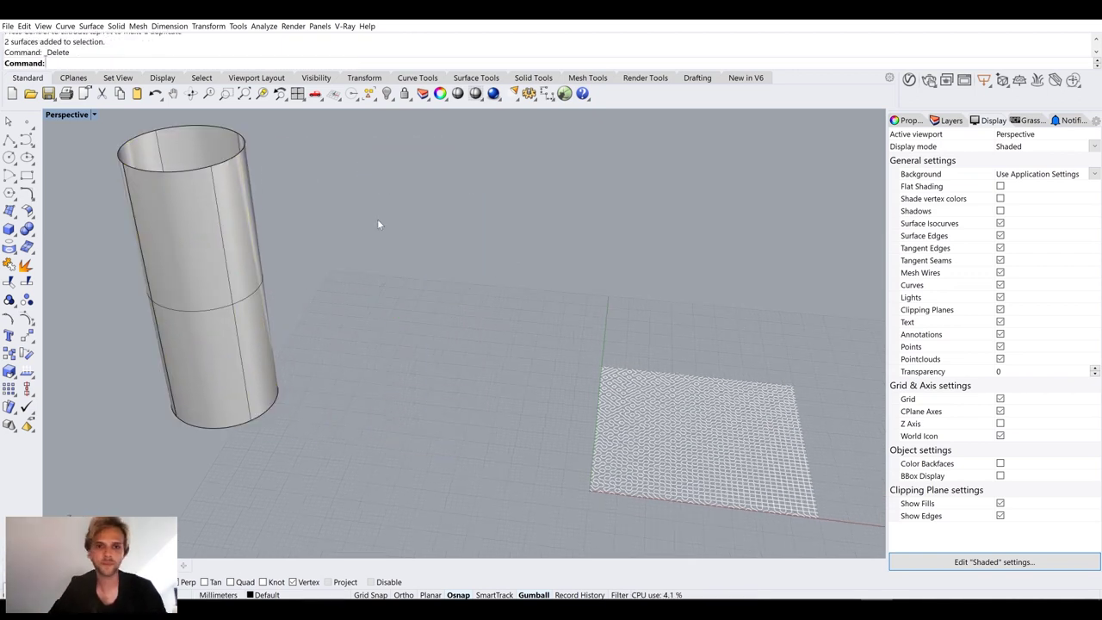
Rebuild the open tube surface with a point count of 6 and degree 3 in both U and V
shift+right_drag(313, 361, 394, 360)
click(393, 337)
right_drag(377, 424, 357, 377)
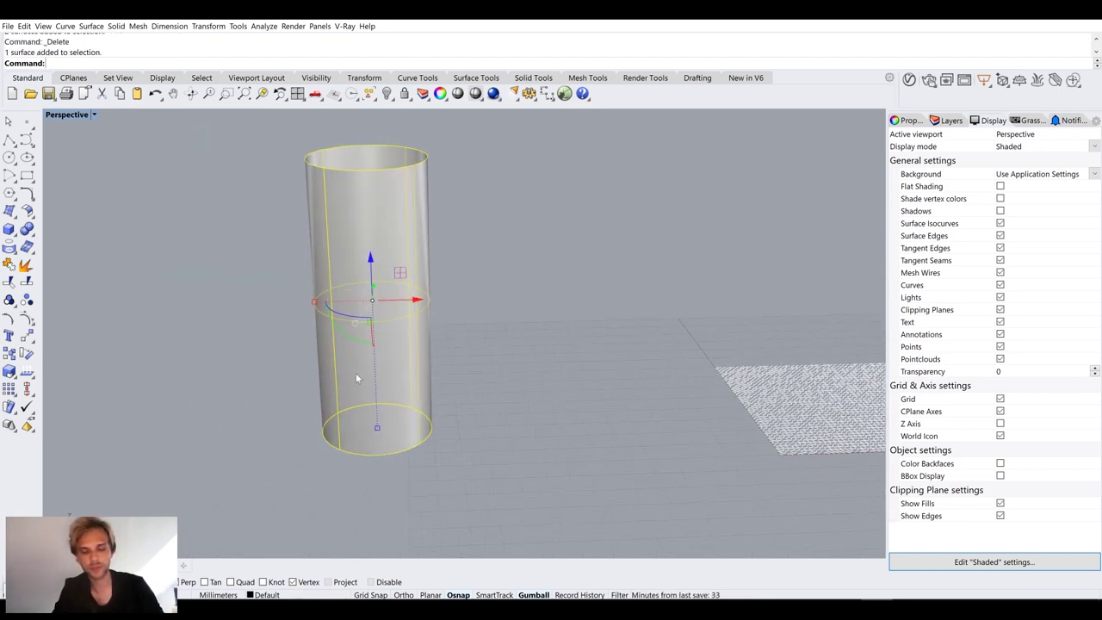
text(Re)
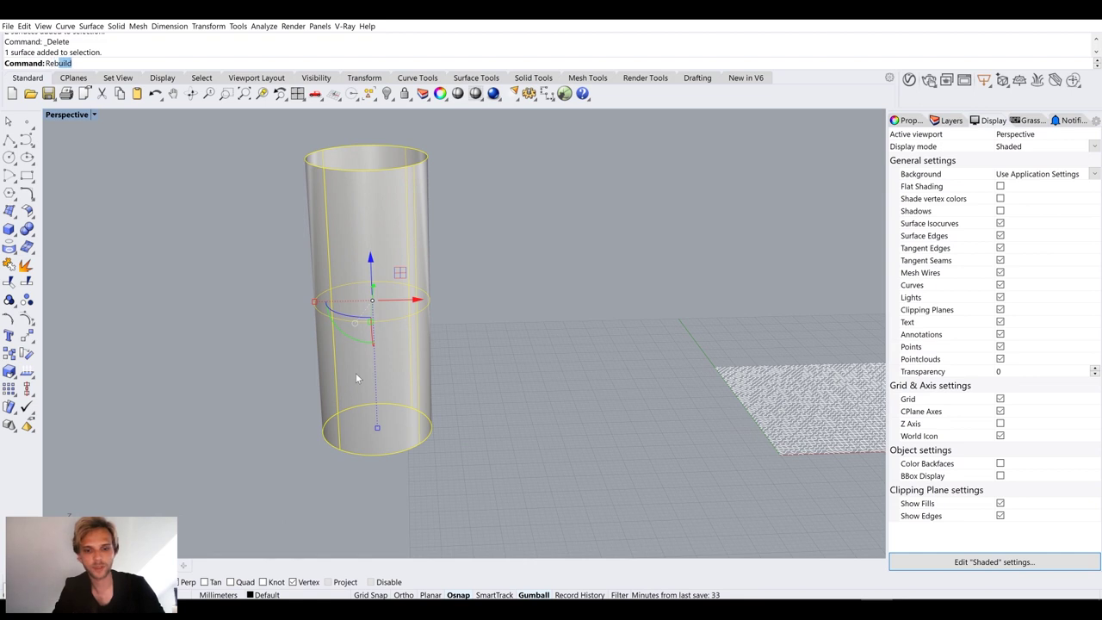
key(Return)
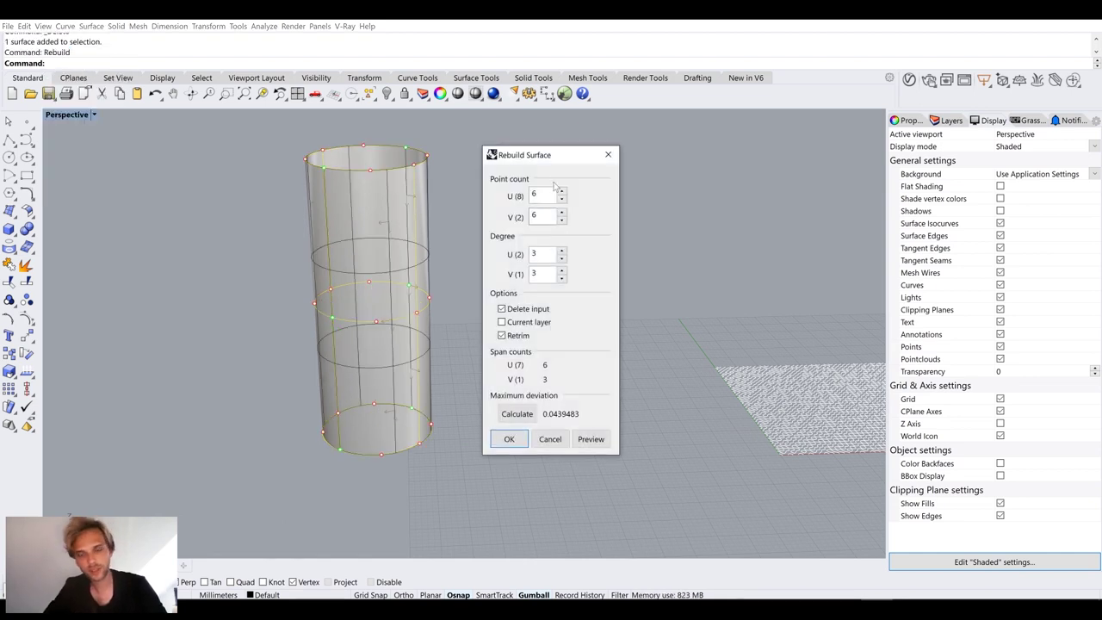
click(515, 442)
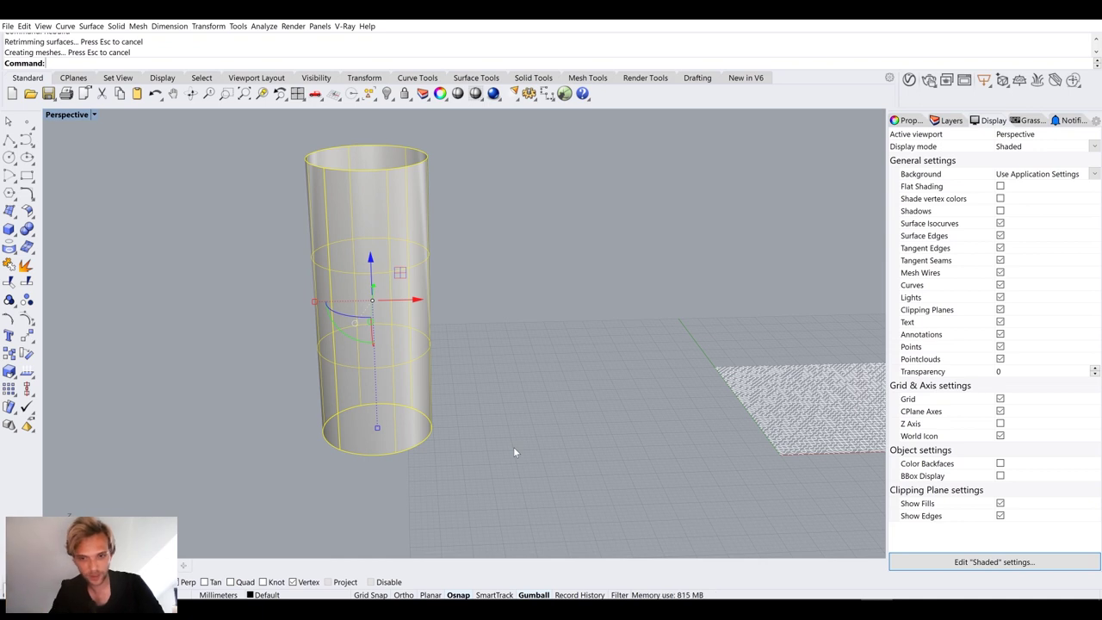
Turn on the tube's control points, try a flared base, and scale the bottom two rows of points inward
key(F10)
right_drag(513, 447, 248, 375)
drag(253, 365, 545, 454)
right_drag(525, 450, 516, 462)
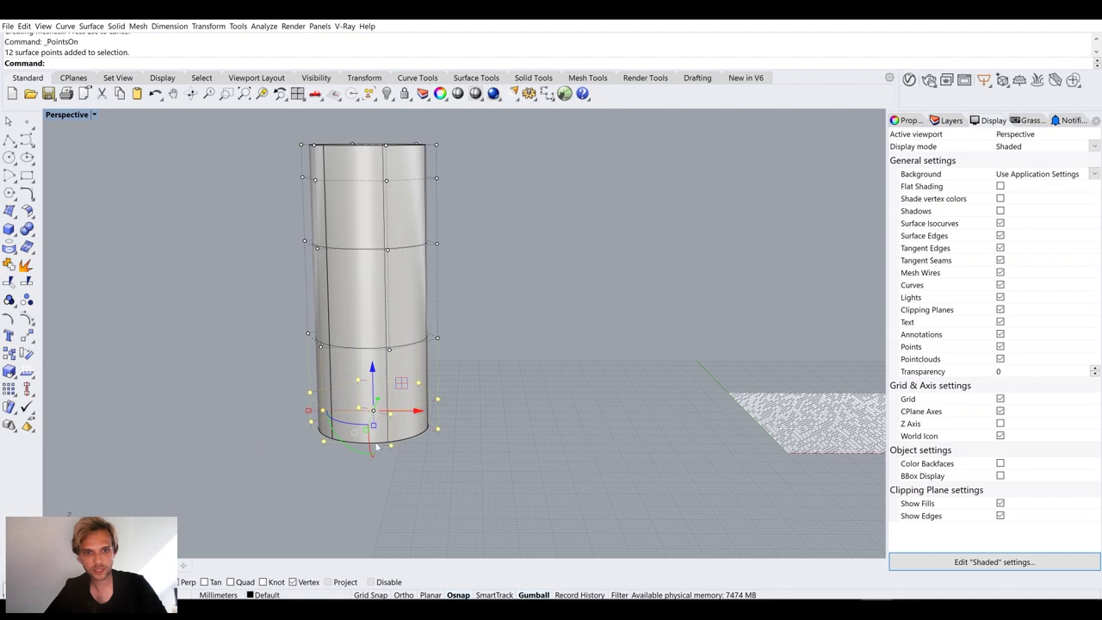
drag(304, 410, 239, 412)
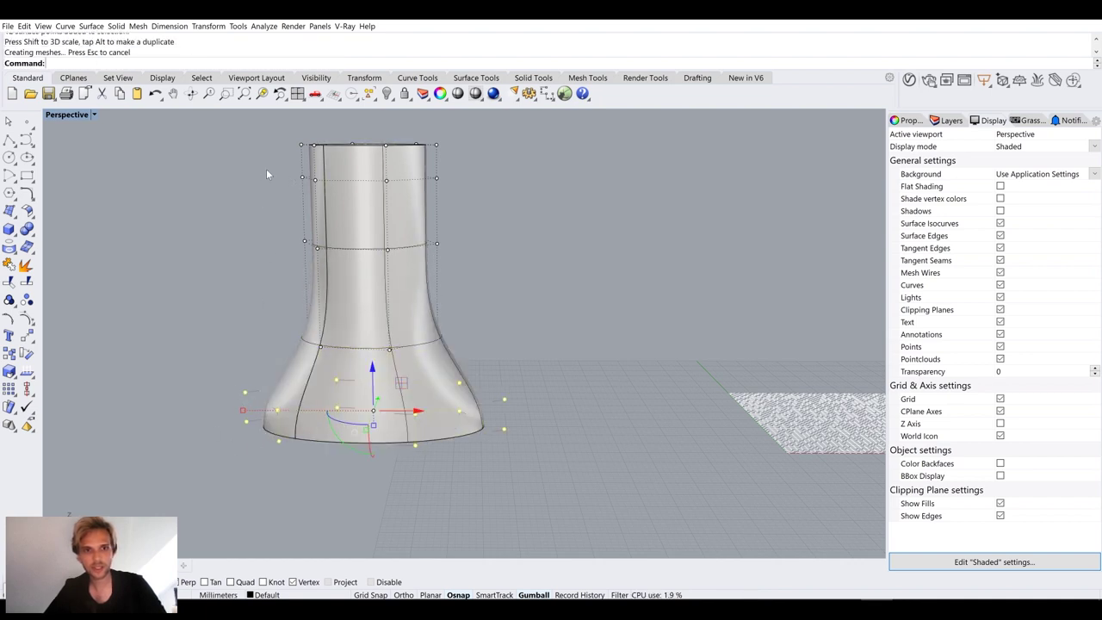
drag(243, 412, 370, 444)
Scale the bottom control points further inward in 3D and move them up to form a small foot
right_drag(370, 443, 392, 396)
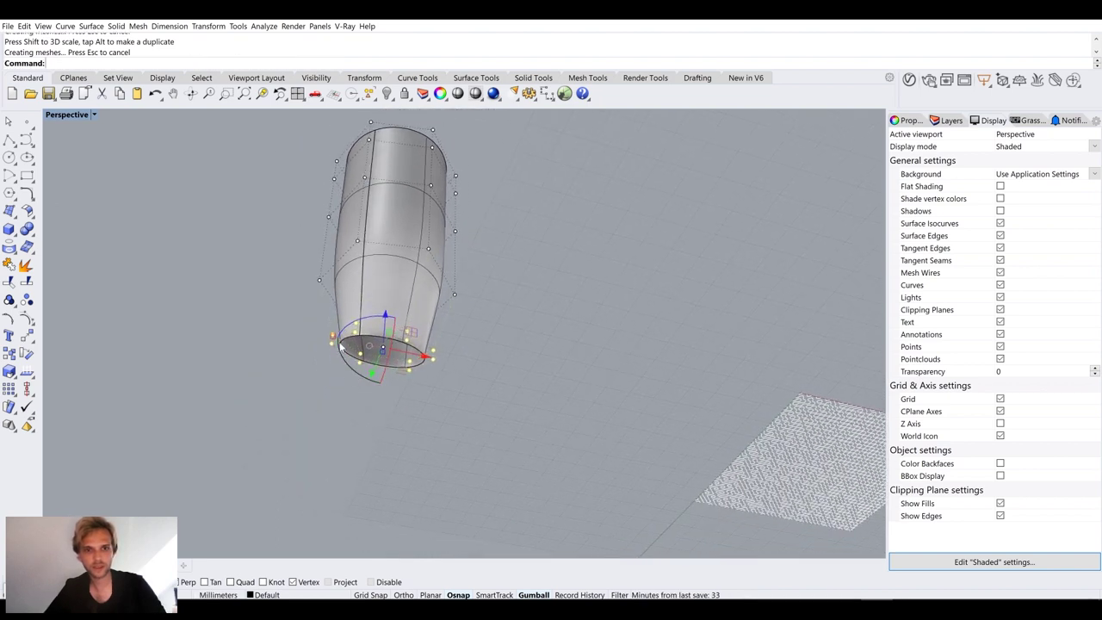
scroll(341, 348, up, 2)
shift+drag(333, 337, 360, 347)
right_drag(360, 347, 376, 401)
drag(376, 406, 382, 276)
Select the top row of control points and adjust it to flare the vessel's rim slightly outward
right_drag(551, 281, 343, 222)
drag(290, 159, 528, 214)
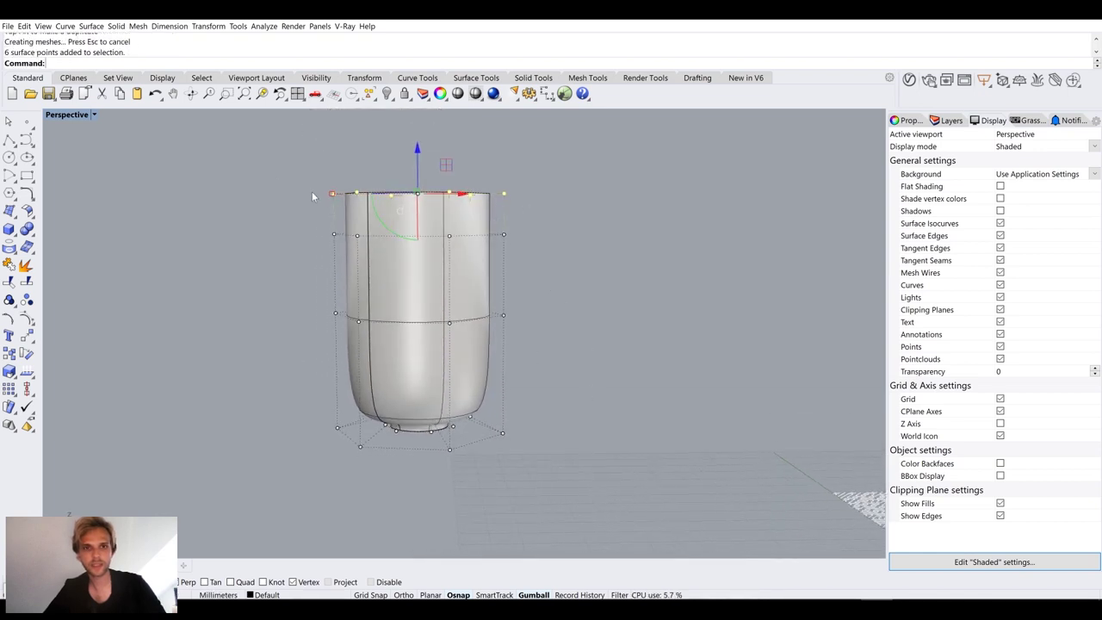
drag(332, 198, 545, 249)
drag(419, 195, 446, 173)
click(591, 183)
Move the top two rows of control points down to shorten the vessel and leave control point editing
mouse_move(591, 182)
right_down()
mouse_move(595, 198)
mouse_move(585, 176)
mouse_move(588, 189)
right_up()
drag(265, 162, 607, 234)
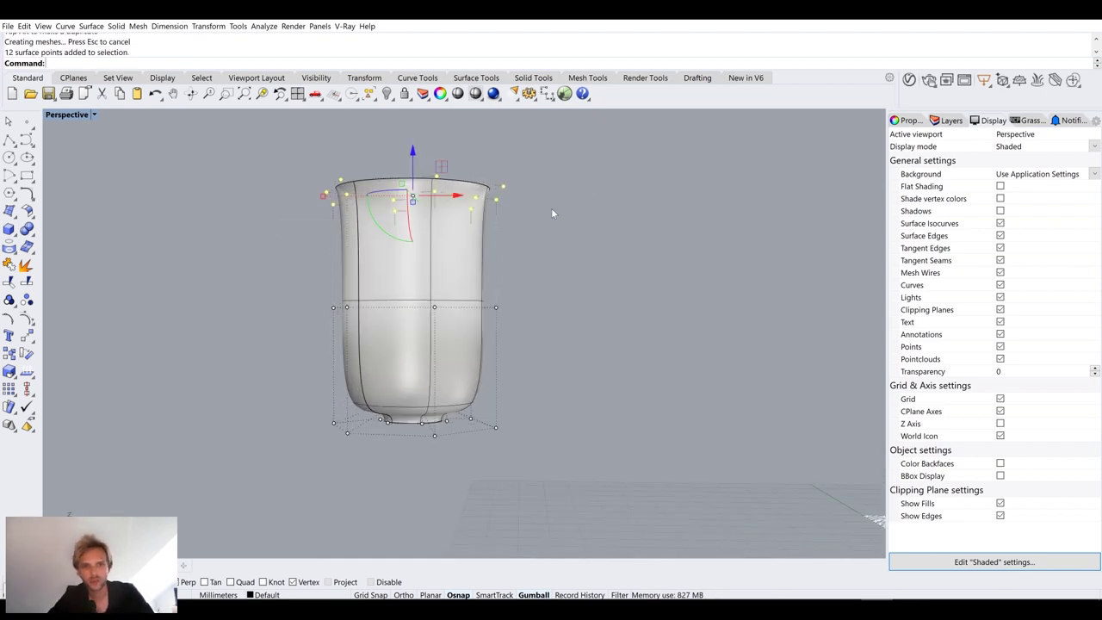
drag(414, 164, 413, 193)
click(610, 231)
right_drag(611, 231, 497, 368)
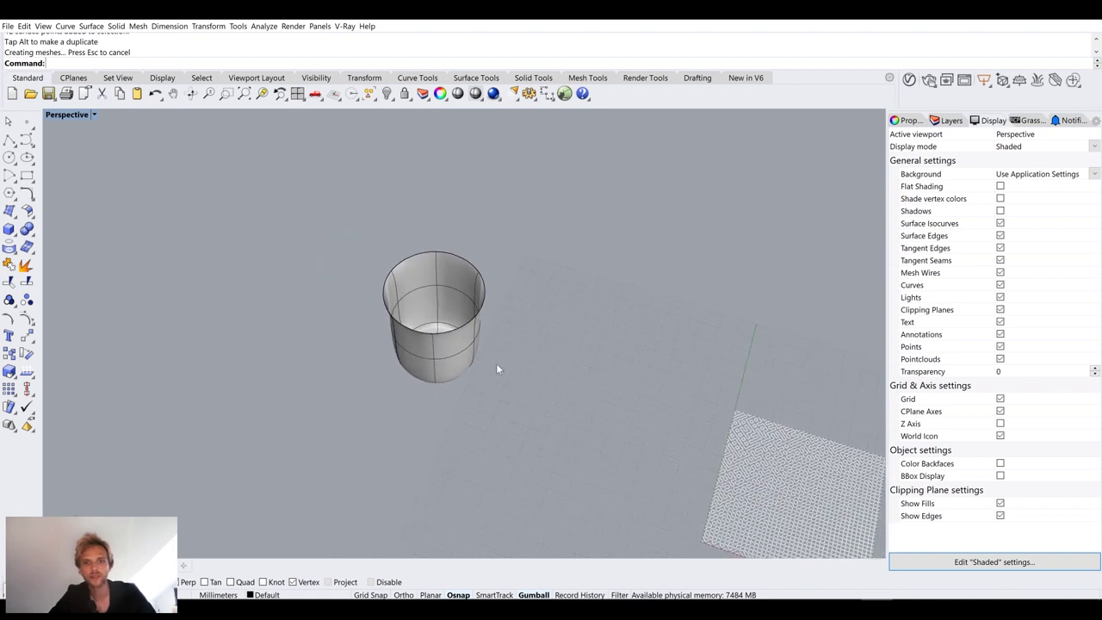
click(436, 329)
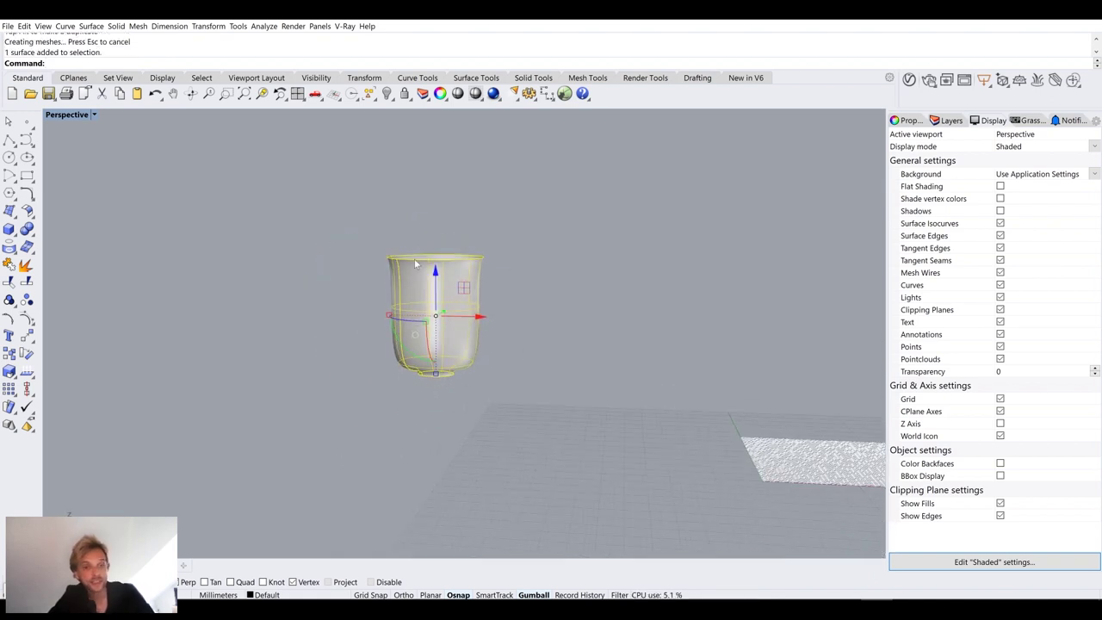
right_drag(645, 283, 453, 255)
Switch to Grasshopper and add a Join Curves component above the connection between Rot3D and Preview
key(alt+Tab)
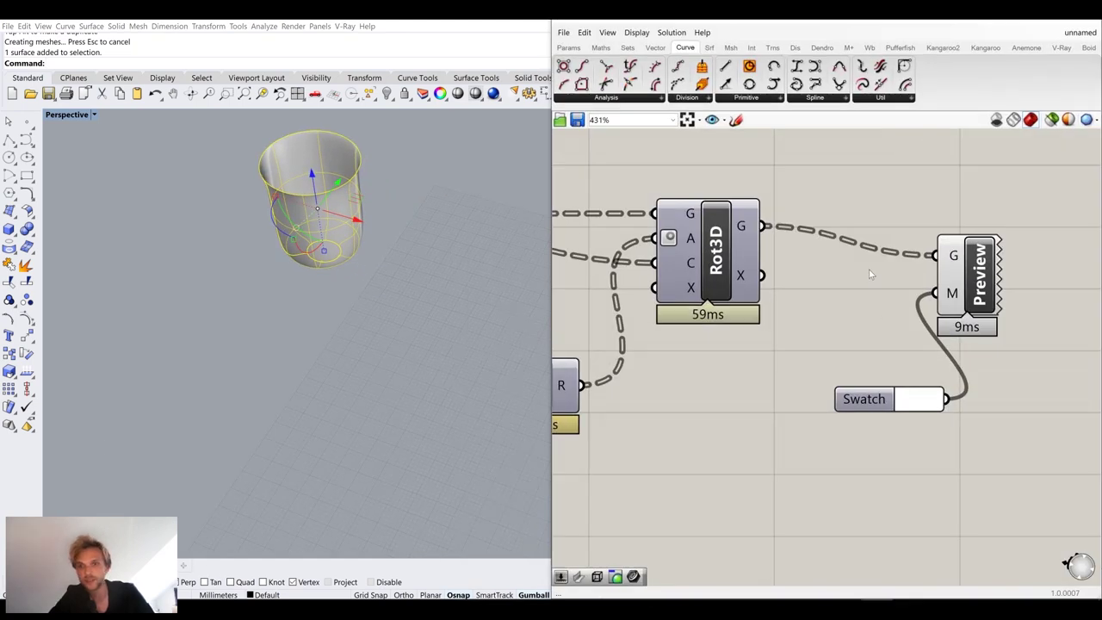
click(745, 225)
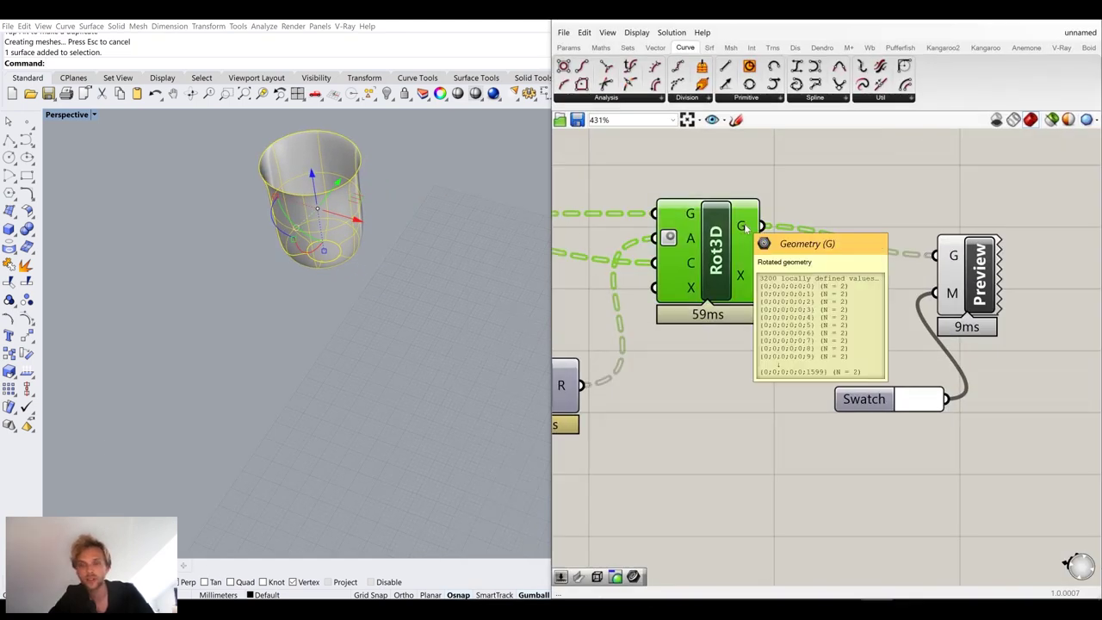
right_drag(888, 300, 821, 385)
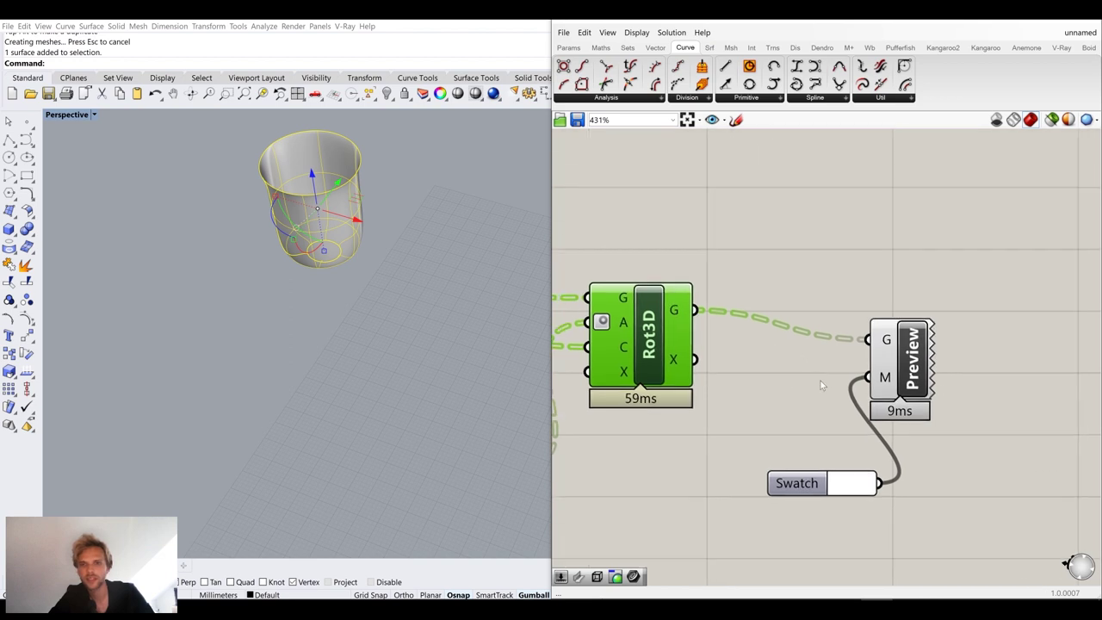
double_click(793, 217)
text(join)
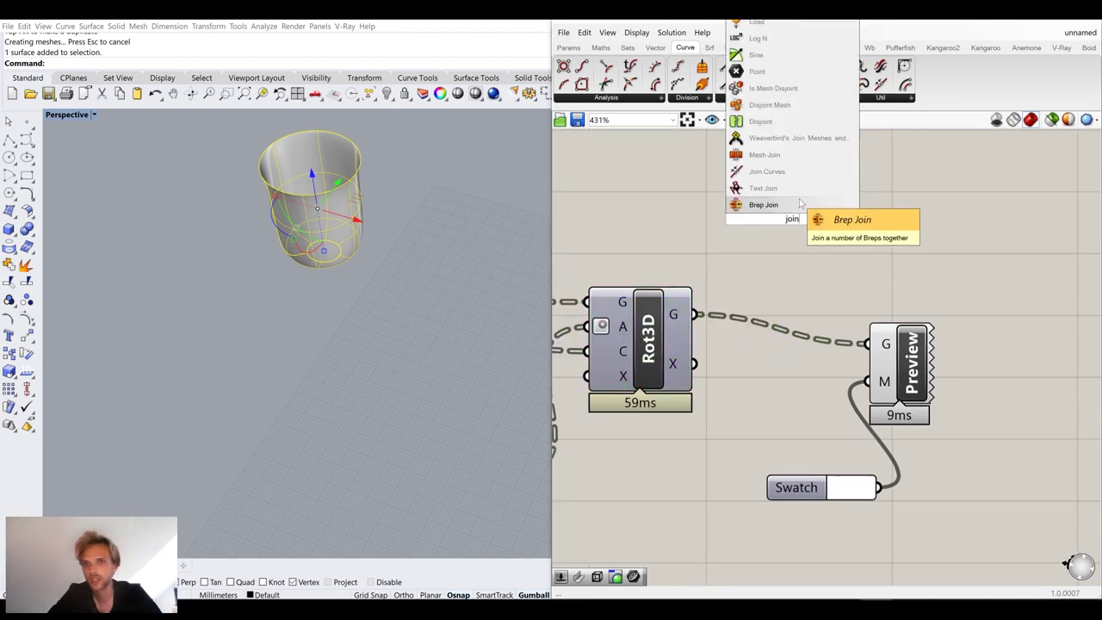
click(773, 171)
drag(777, 209, 814, 194)
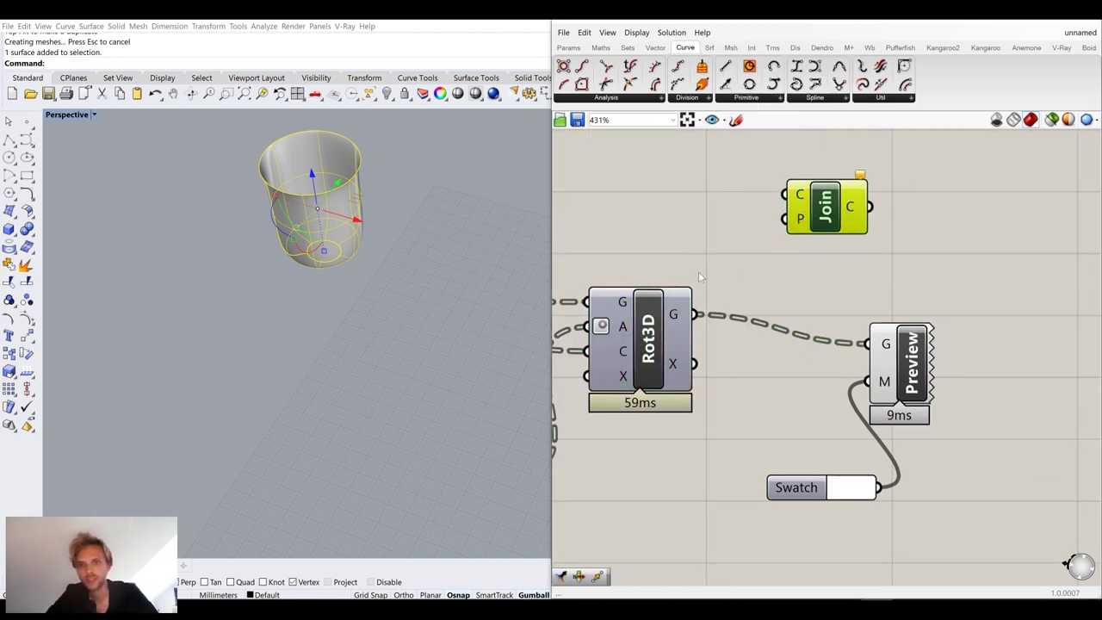
Flatten Rot3D's Geometry output and connect it to the Curves input of Join Curves
right_click(689, 316)
click(708, 372)
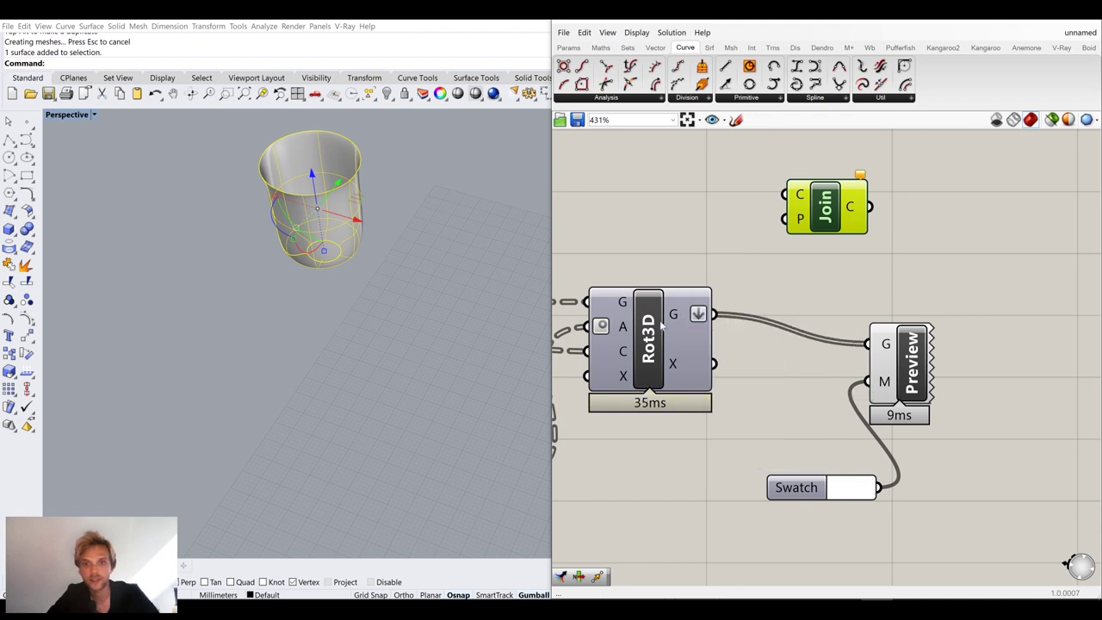
scroll(387, 310, down, 3)
drag(712, 315, 817, 235)
click(853, 197)
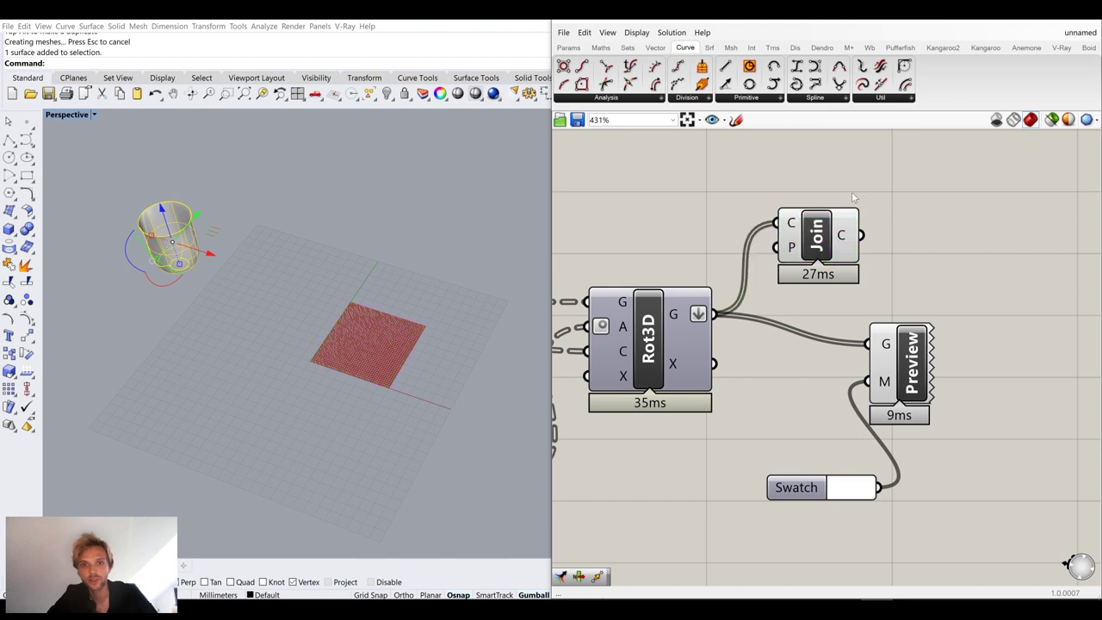
Bake the joined curves to the Default layer with grouping turned on
click(828, 245)
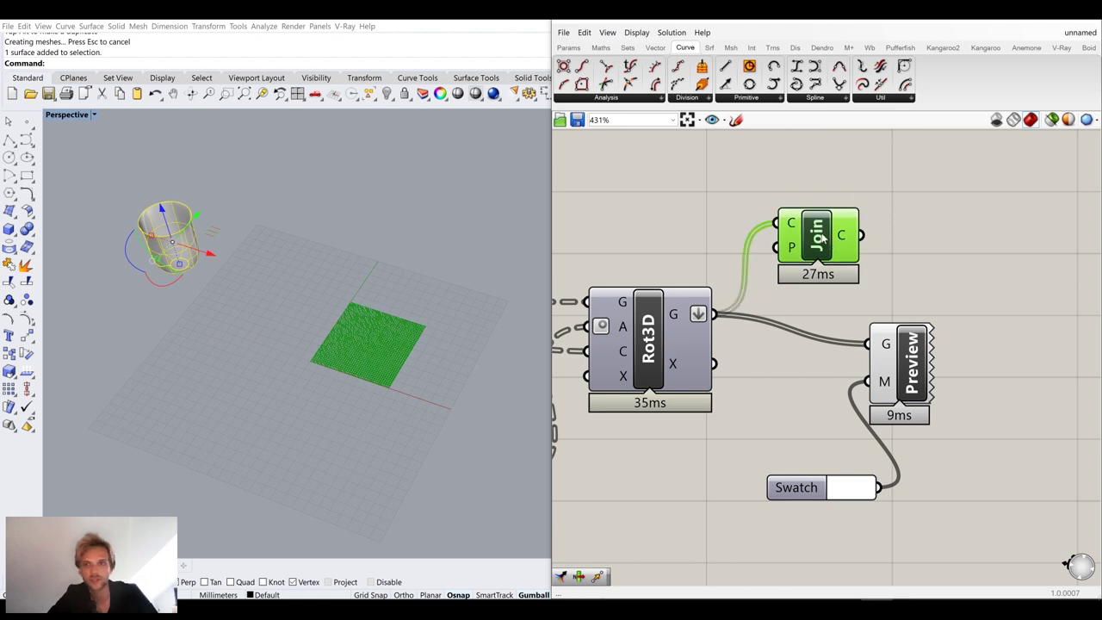
right_click(821, 235)
click(852, 283)
click(832, 185)
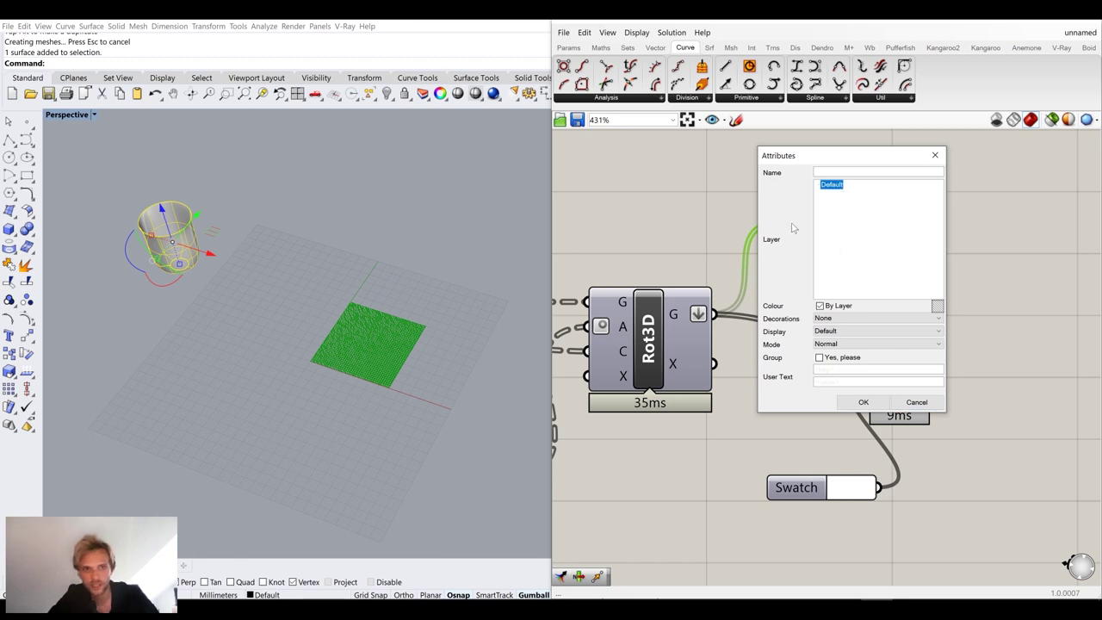
click(819, 357)
click(863, 402)
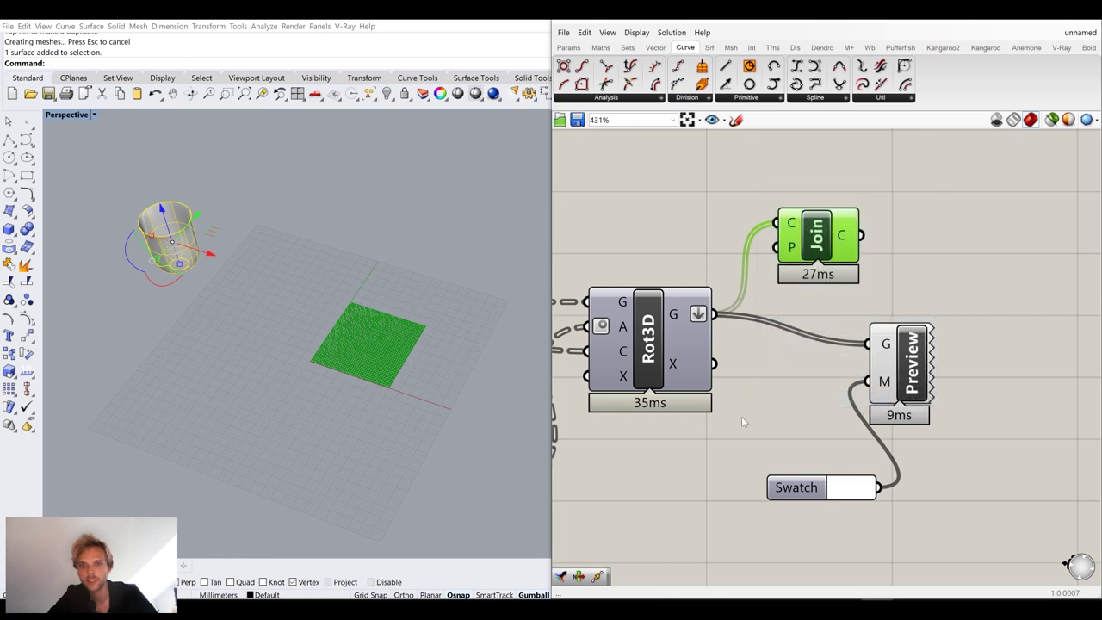
Move the baked curve group along X, away from the Grasshopper preview and towards the vessel
click(391, 351)
right_drag(392, 353, 422, 369)
drag(423, 372, 286, 388)
click(293, 424)
right_drag(293, 425, 323, 391)
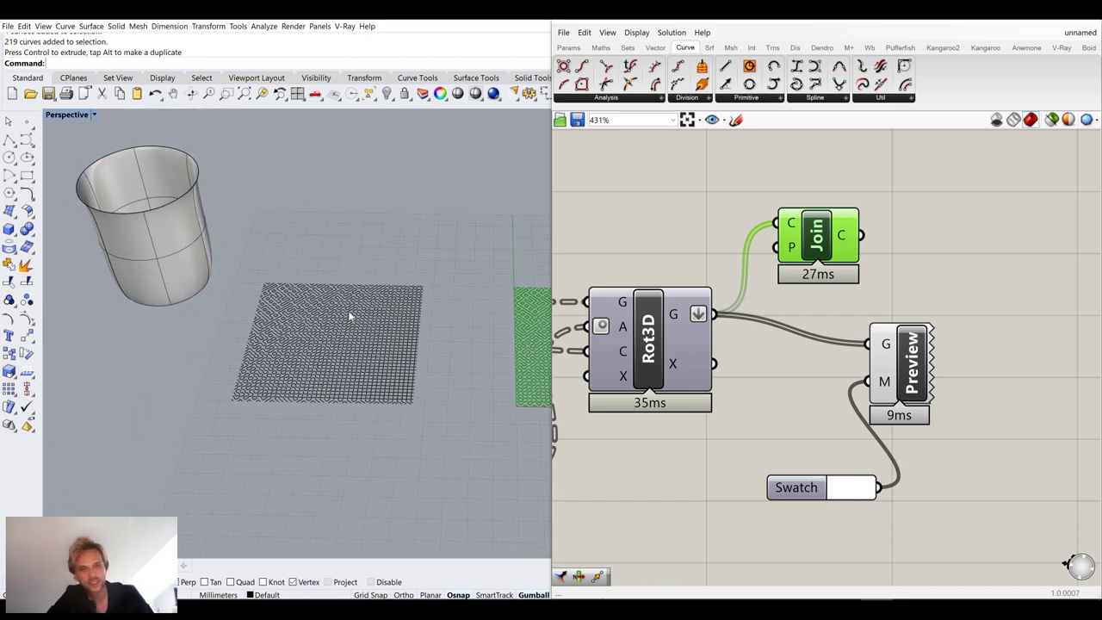
click(393, 342)
click(169, 238)
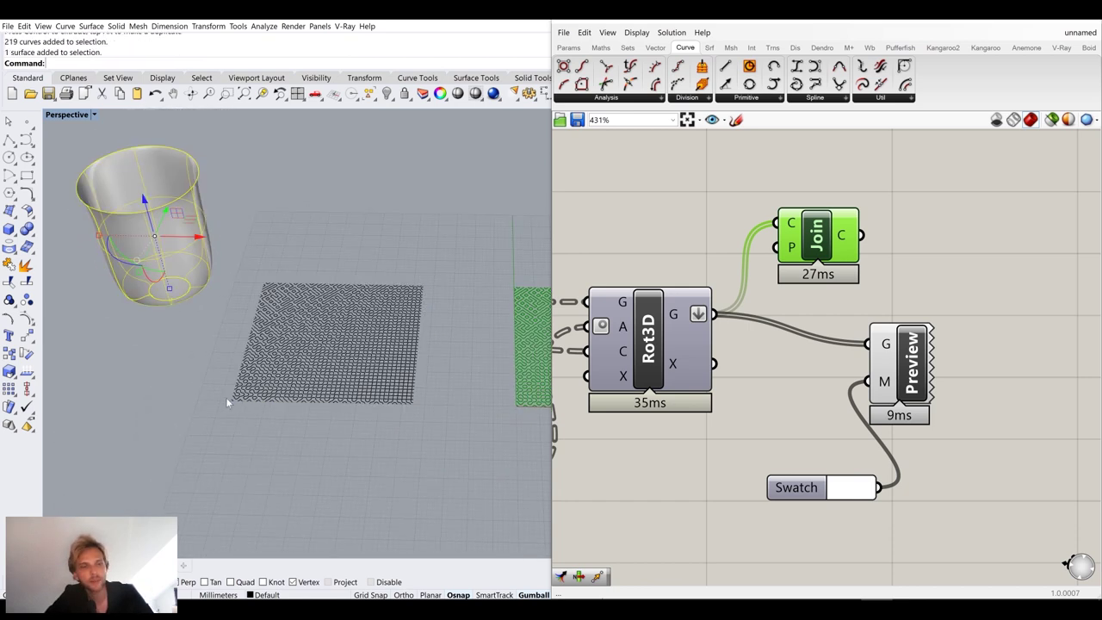
right_drag(150, 238, 147, 197)
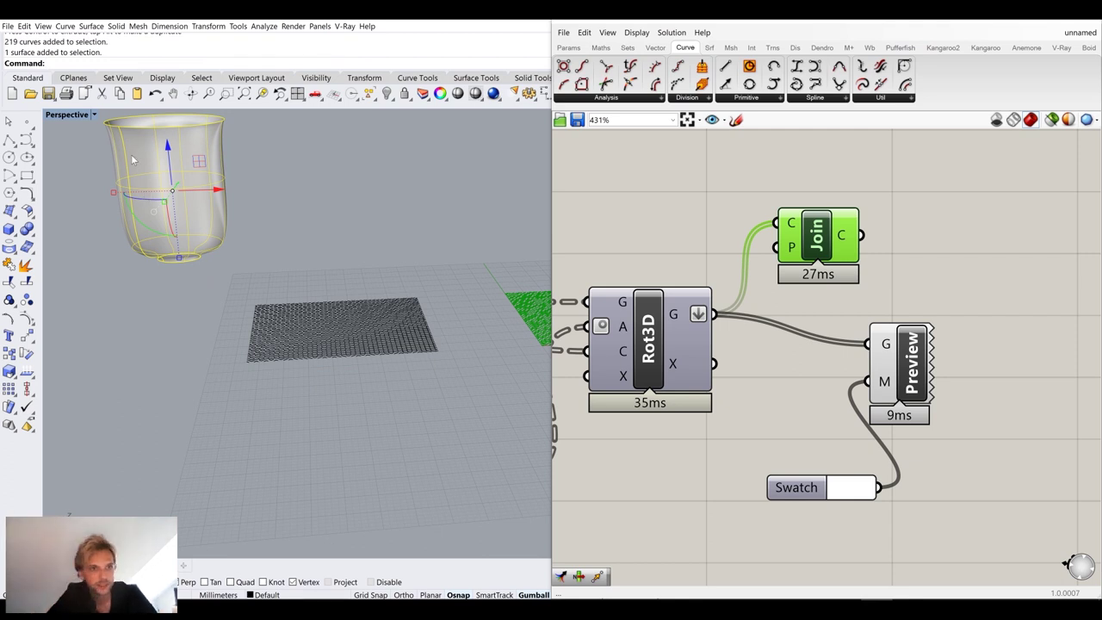
shift+right_drag(147, 196, 272, 257)
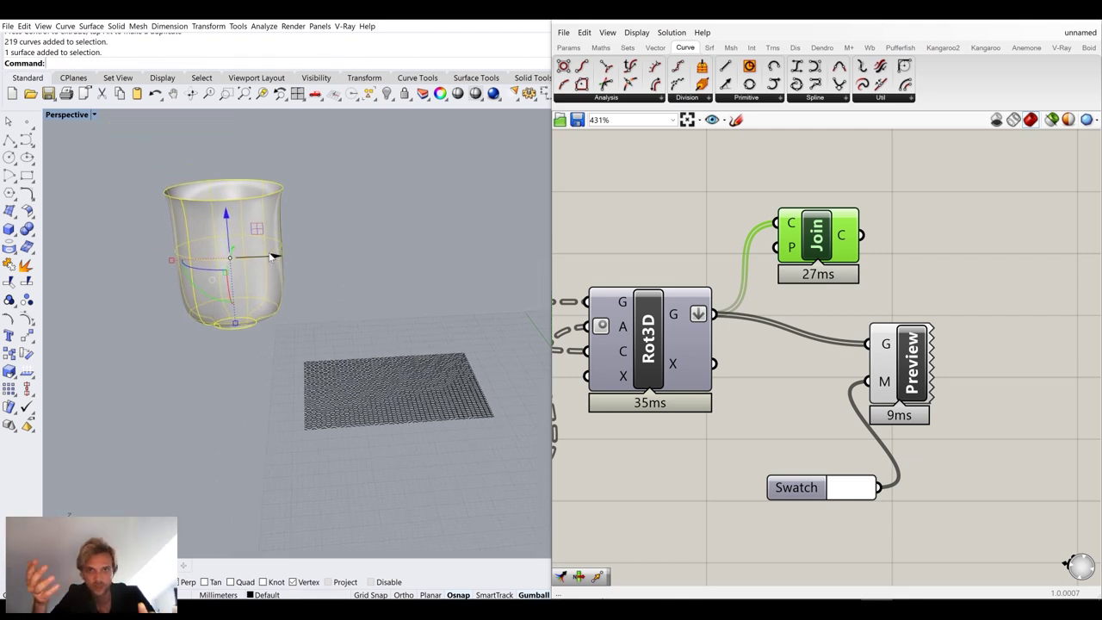
right_drag(293, 270, 414, 379)
Minimise Grasshopper and create a bounding box around the baked curve group with BoundingBox
click(1034, 21)
right_drag(491, 234, 435, 327)
scroll(431, 314, up, 4)
click(435, 327)
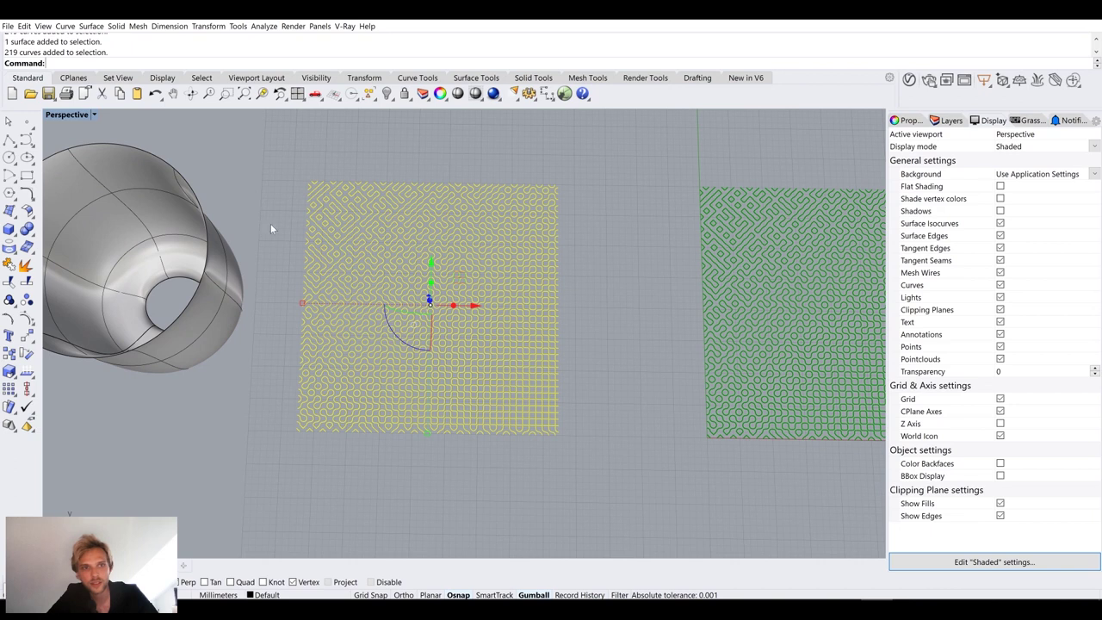
text(BoundingBox)
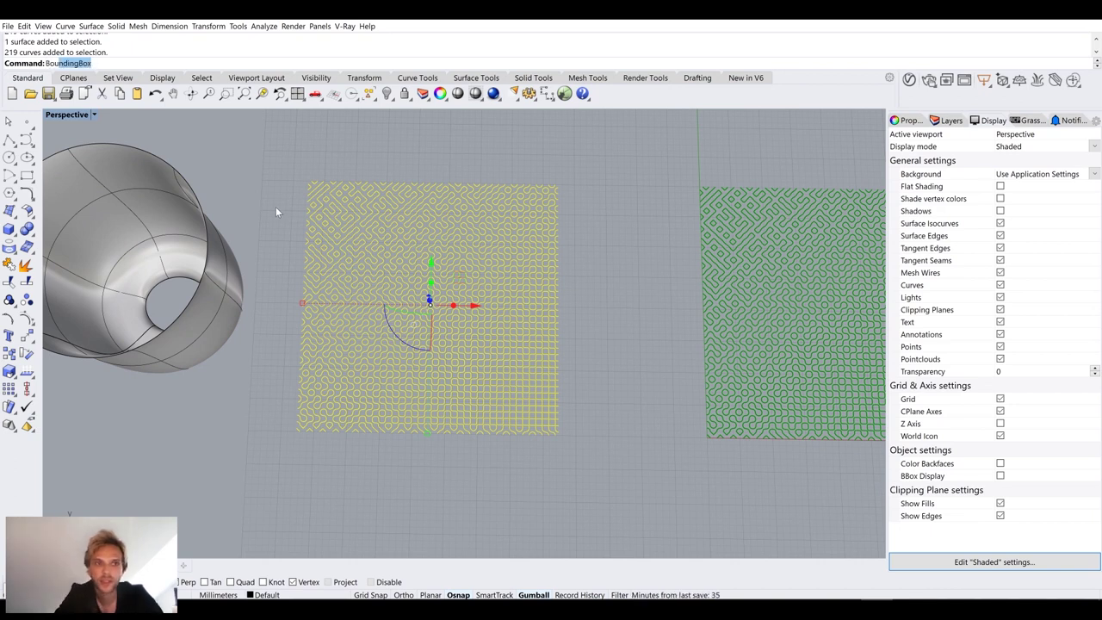
key(Return)
key(Return)
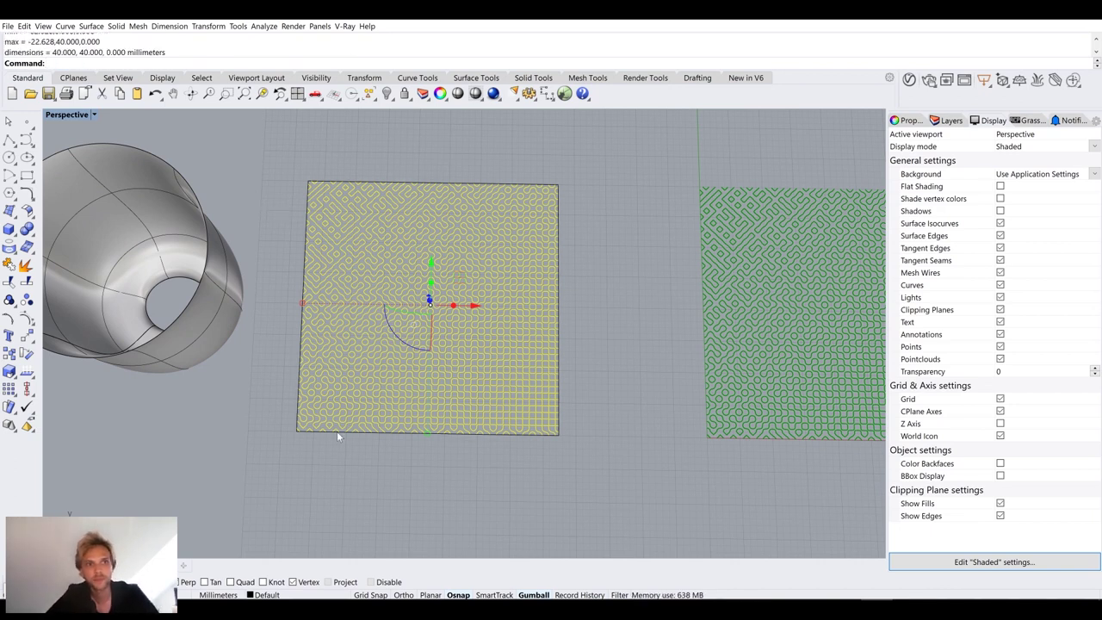
Create a planar surface from the bounding rectangle around the baked curves with PlanarSrf, and delete the rectangle
key(Escape)
scroll(334, 440, up, 6)
click(272, 398)
right_drag(290, 413, 397, 317)
scroll(295, 434, down, 6)
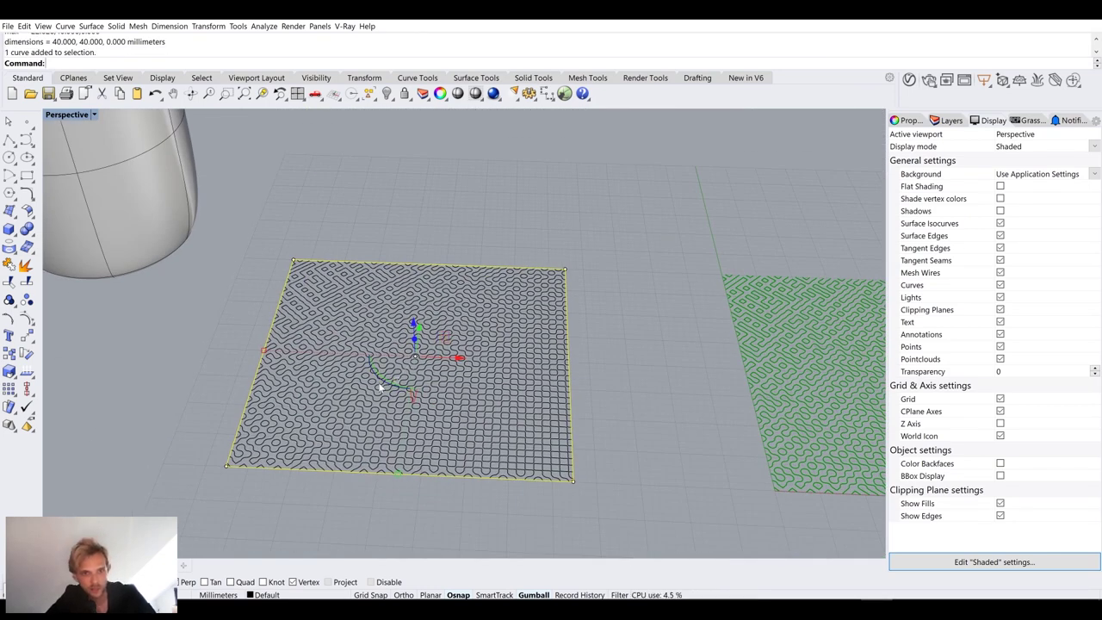
text(Plan)
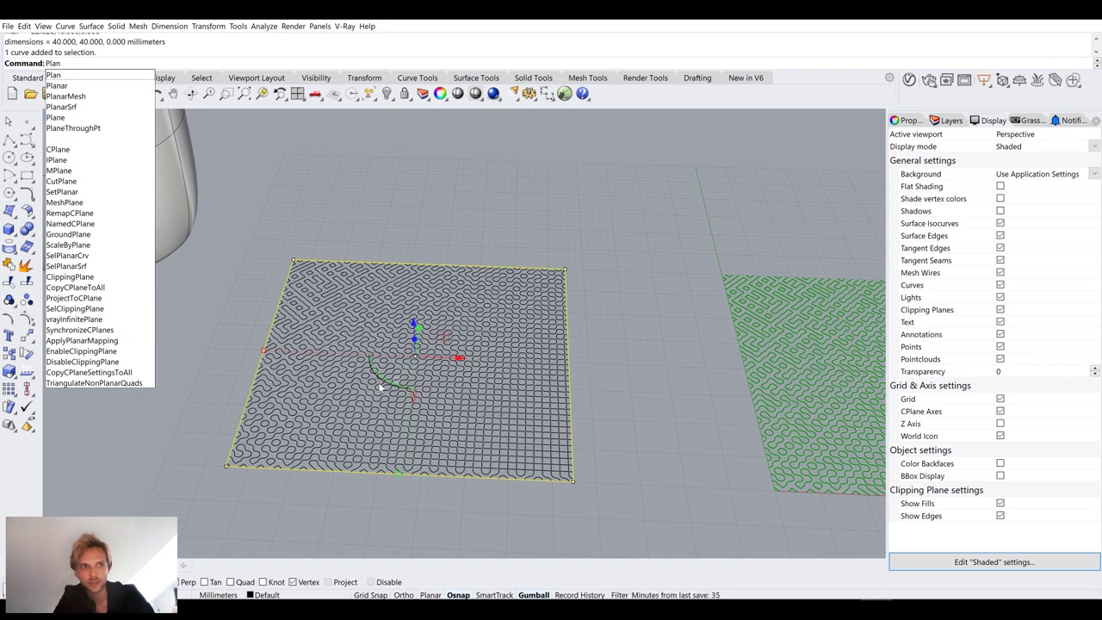
text(arSrf)
key(Return)
key(Delete)
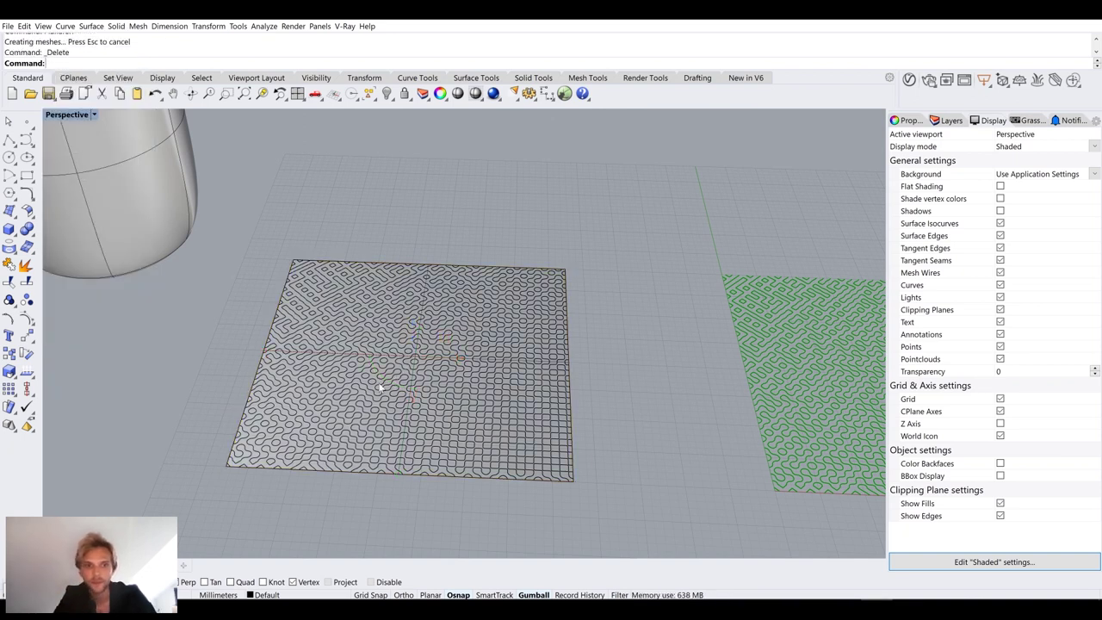
scroll(381, 388, up, 10)
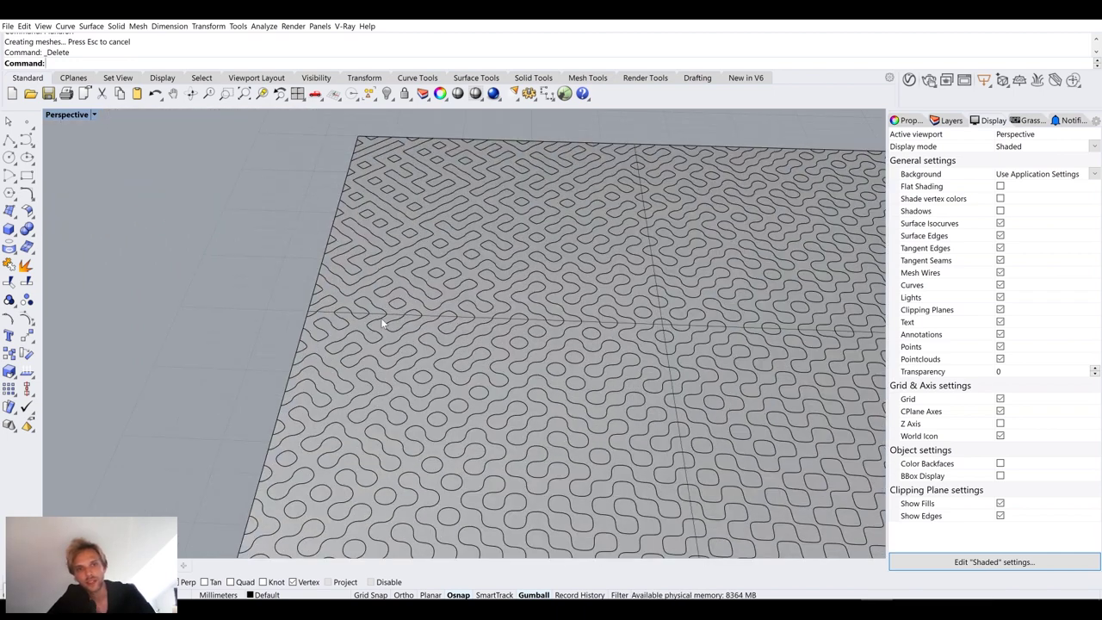
click(379, 313)
scroll(267, 299, down, 10)
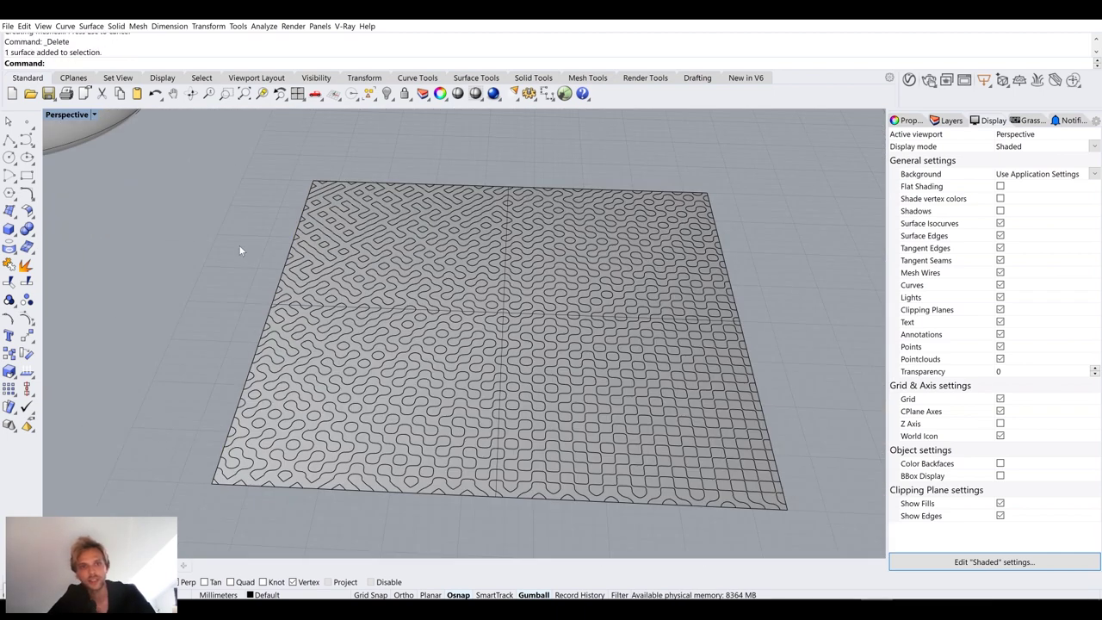
Move the vessel surface down towards the level of the flat patterned surface and deselect it
scroll(384, 361, down, 2)
click(267, 254)
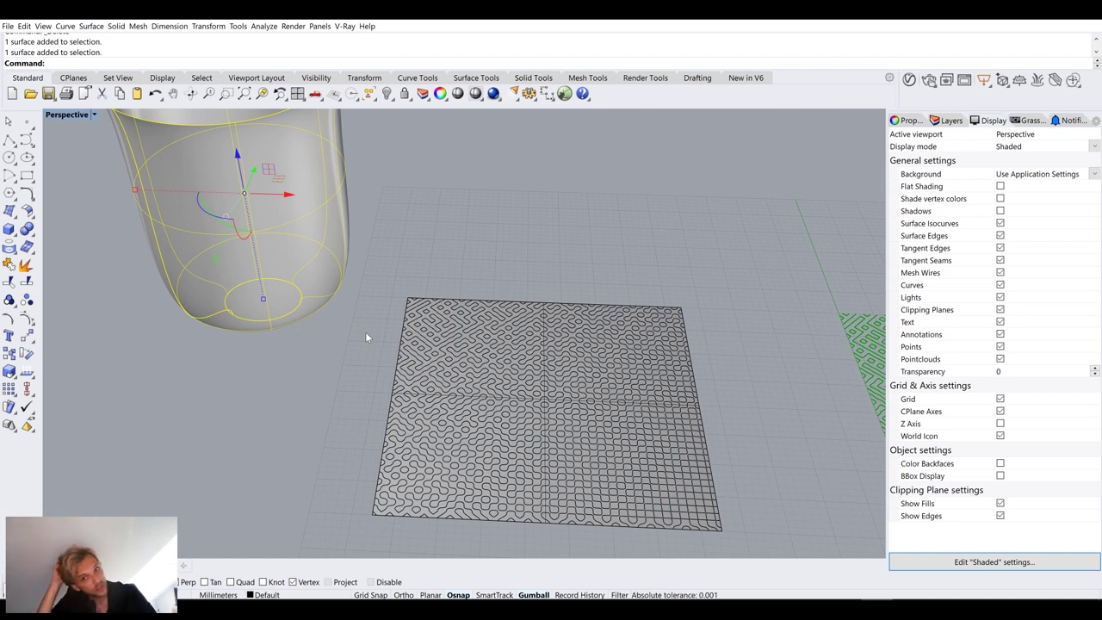
right_drag(351, 300, 290, 161)
drag(340, 146, 348, 310)
click(564, 321)
right_drag(563, 321, 542, 338)
Start FlowAlongSrf and choose the grouped pattern curves as the objects to flow
scroll(543, 338, up, 10)
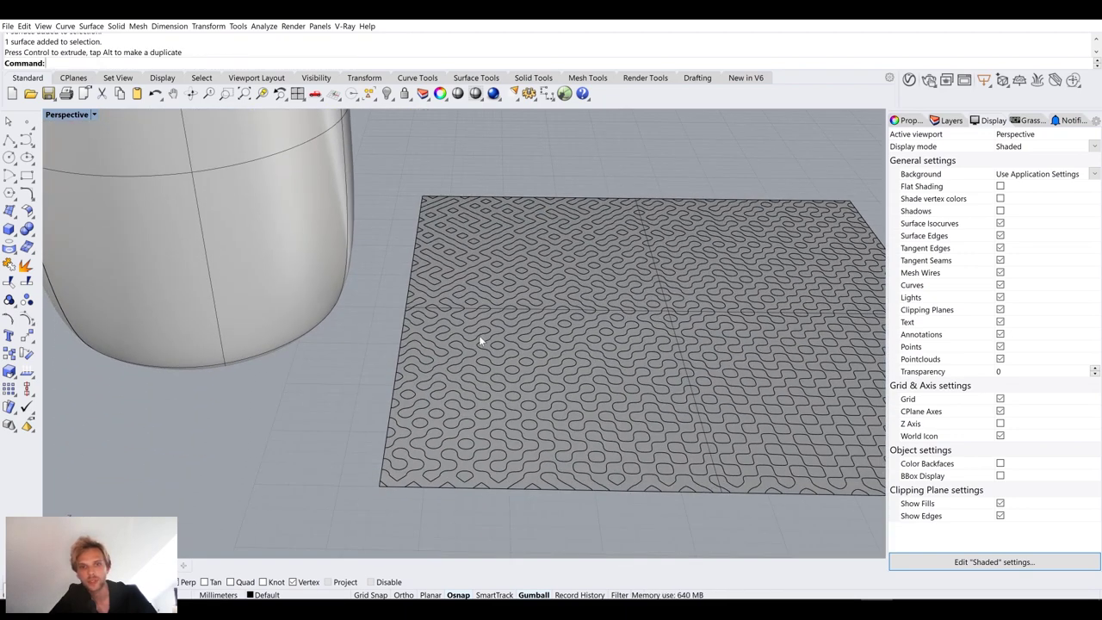
scroll(468, 381, up, 6)
click(429, 351)
scroll(430, 353, down, 8)
shift+right_drag(465, 394, 442, 326)
click(327, 402)
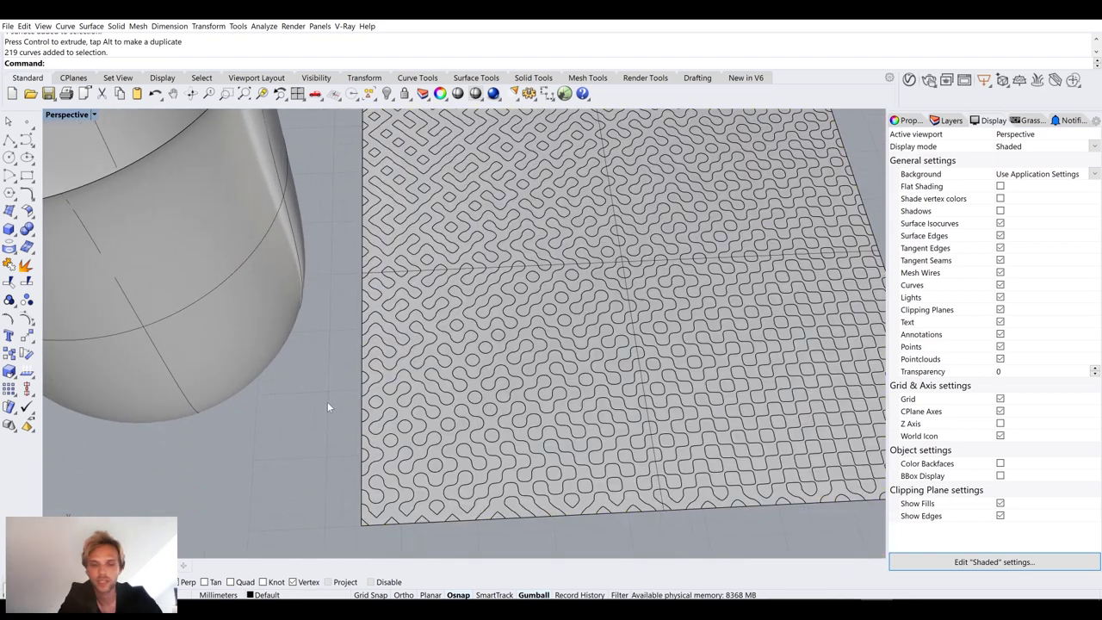
text(FlowAlongSrf)
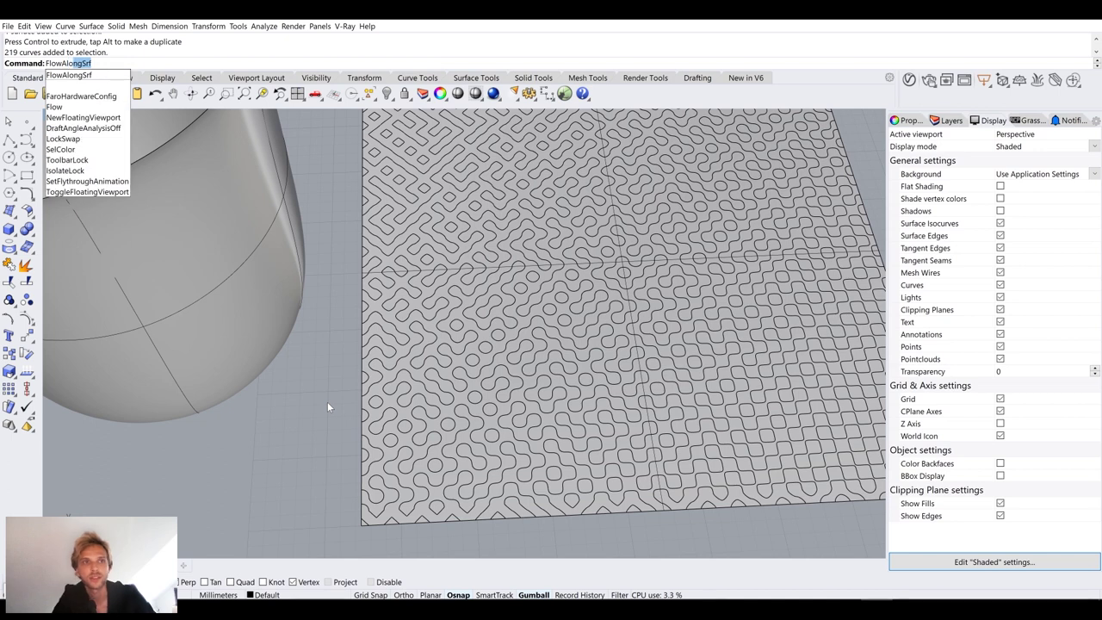
key(Return)
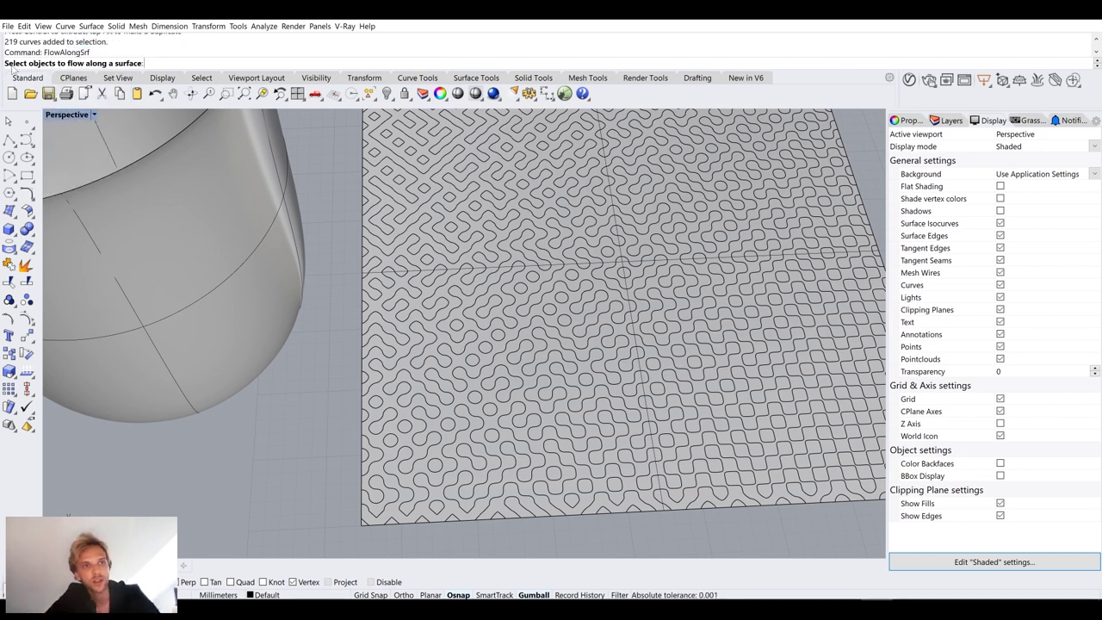
scroll(394, 390, up, 3)
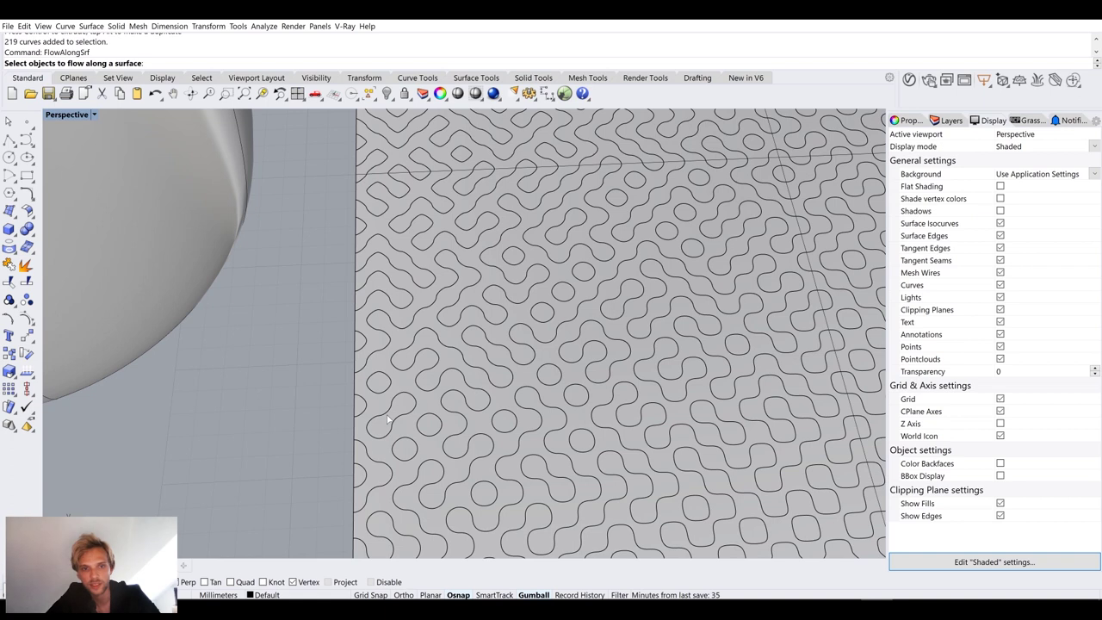
key(ctrl+a)
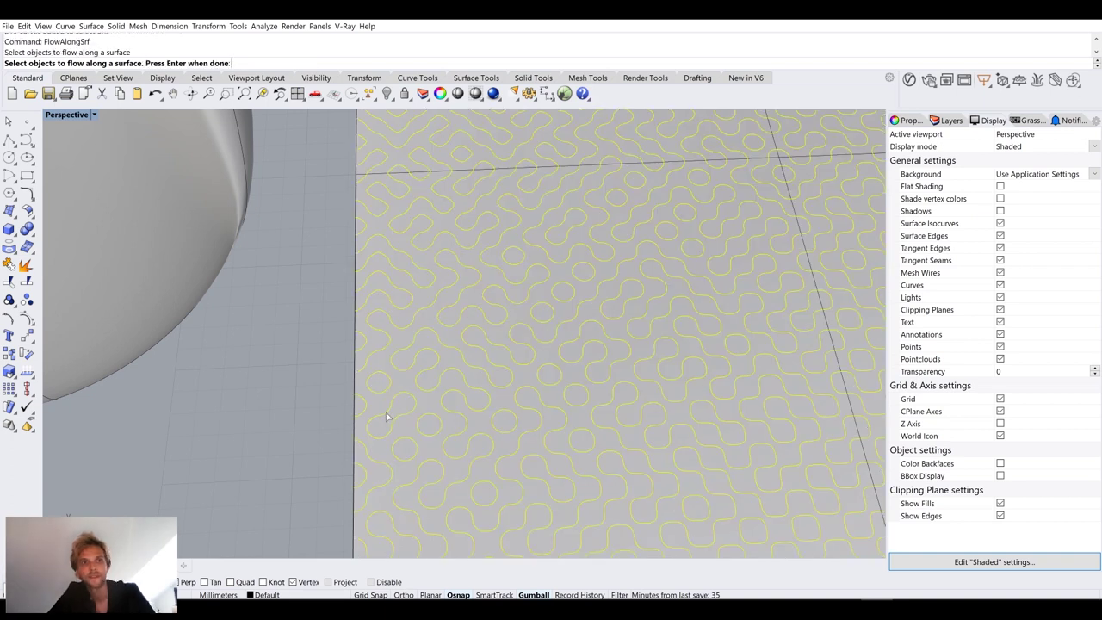
key(Return)
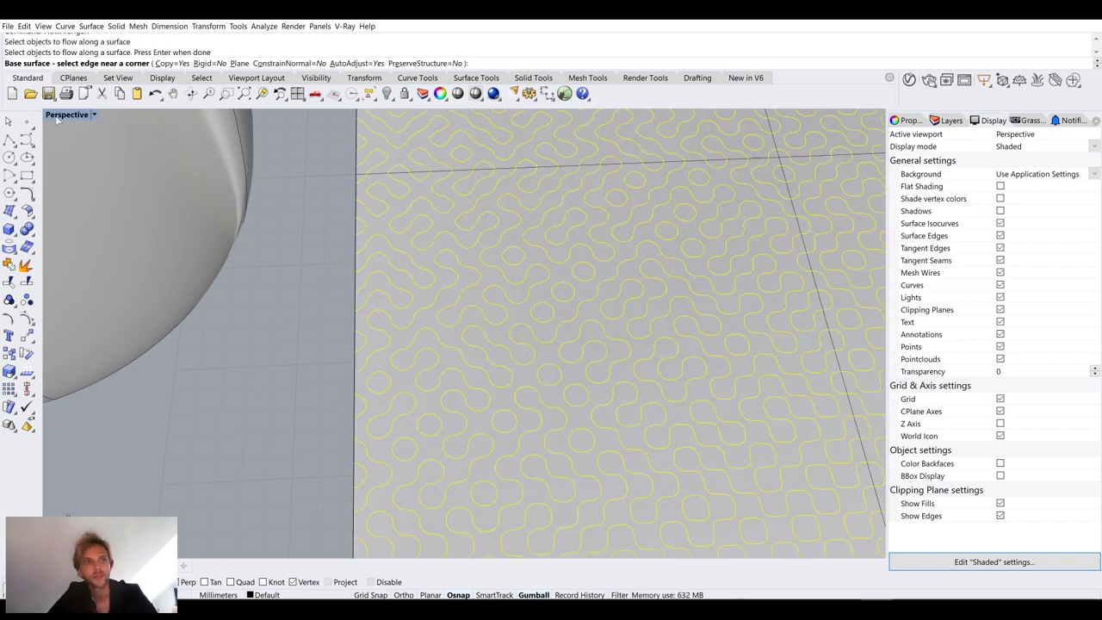
Flow the curves onto the vessel, picking a near corner edge of the flat surface and the matching lower edge of the vessel
scroll(364, 410, down, 3)
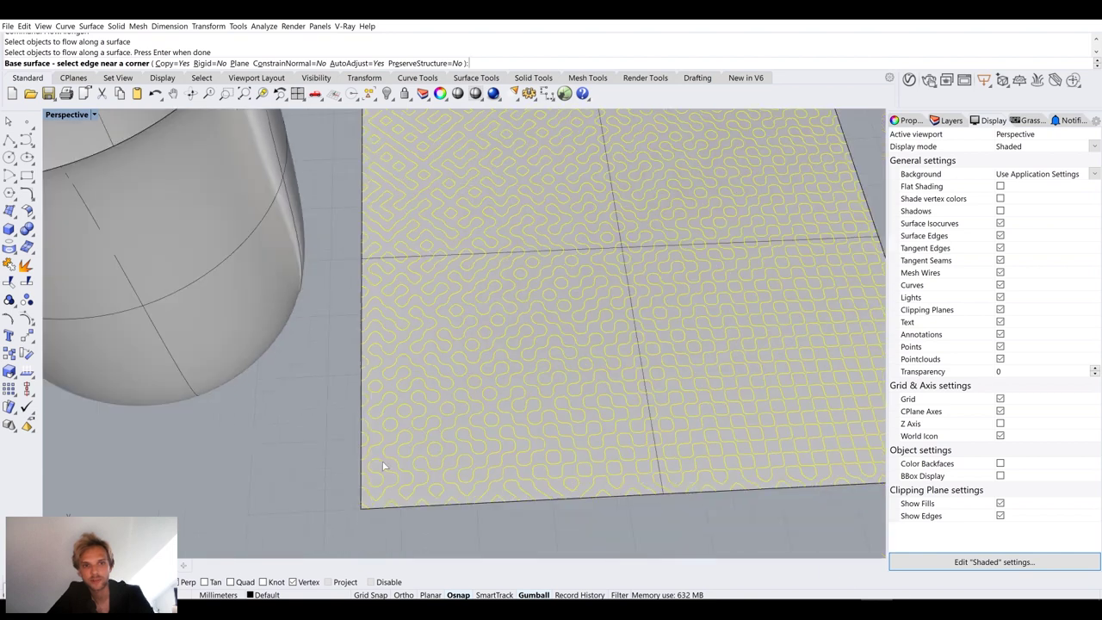
click(368, 510)
right_drag(220, 414, 303, 370)
click(295, 449)
scroll(319, 384, down, 6)
scroll(231, 317, up, 6)
Delete the vessel surface and the flat surface with its original curves, keeping only the cup-shaped curve pattern
click(240, 301)
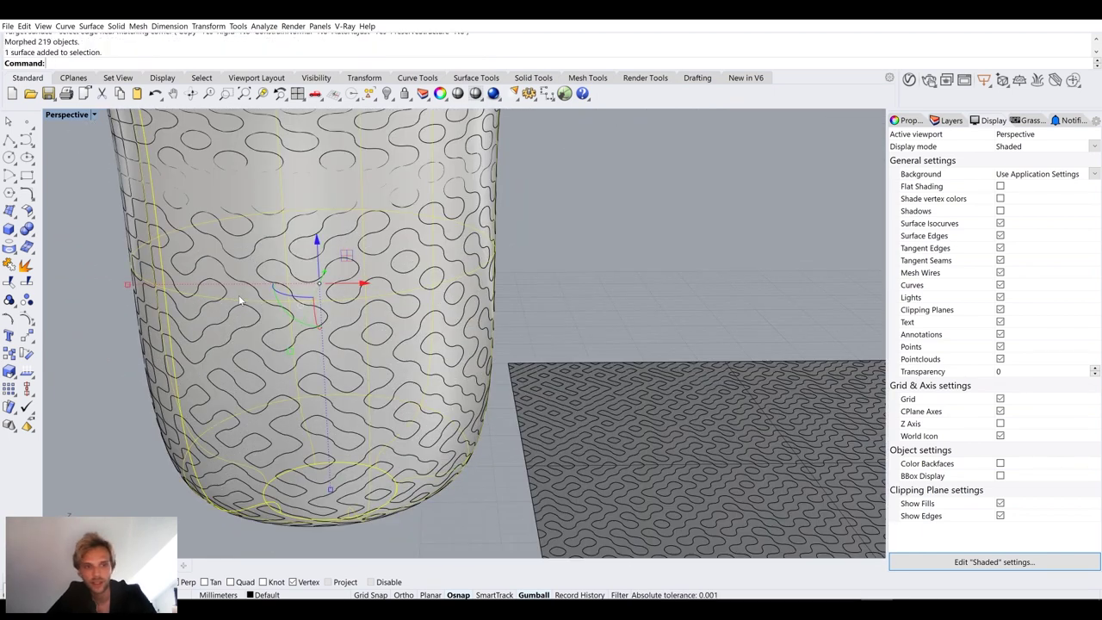
key(Delete)
scroll(469, 476, down, 4)
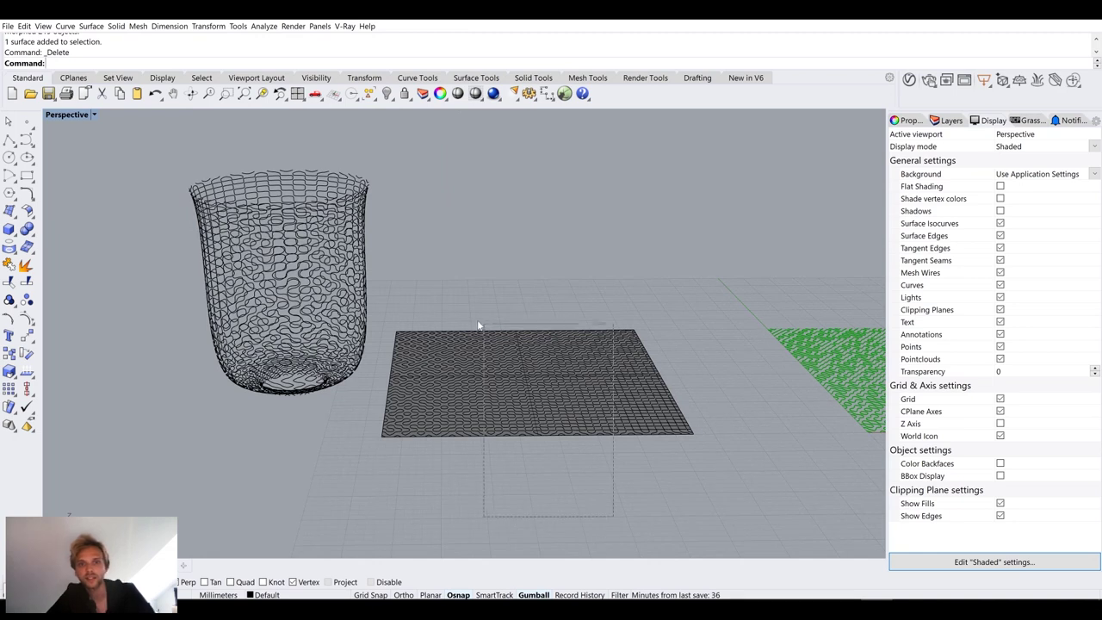
drag(479, 325, 477, 323)
key(Delete)
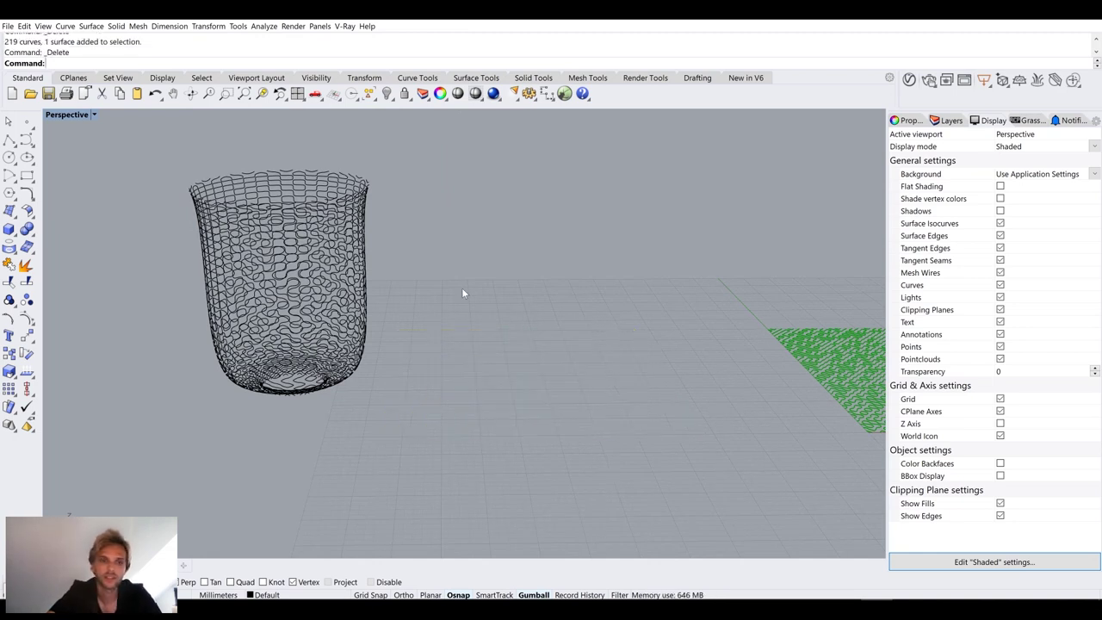
Switch to Grasshopper and delete the Join Curves component
right_drag(465, 294, 410, 306)
scroll(345, 272, up, 2)
click(344, 272)
key(alt+Tab)
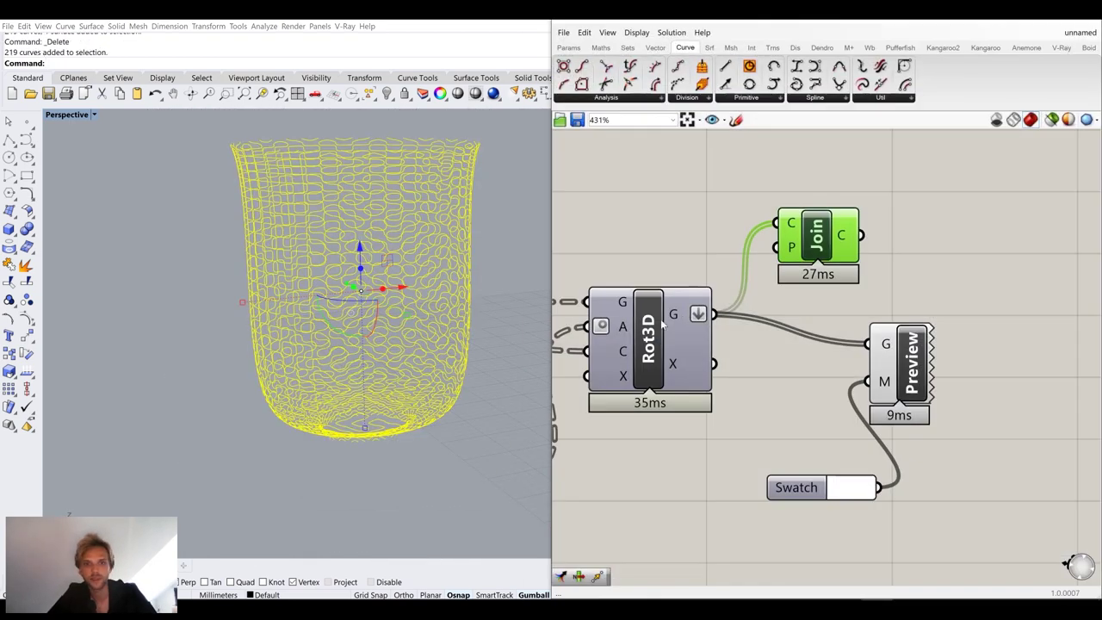
right_drag(862, 322, 768, 440)
scroll(767, 431, down, 2)
key(Delete)
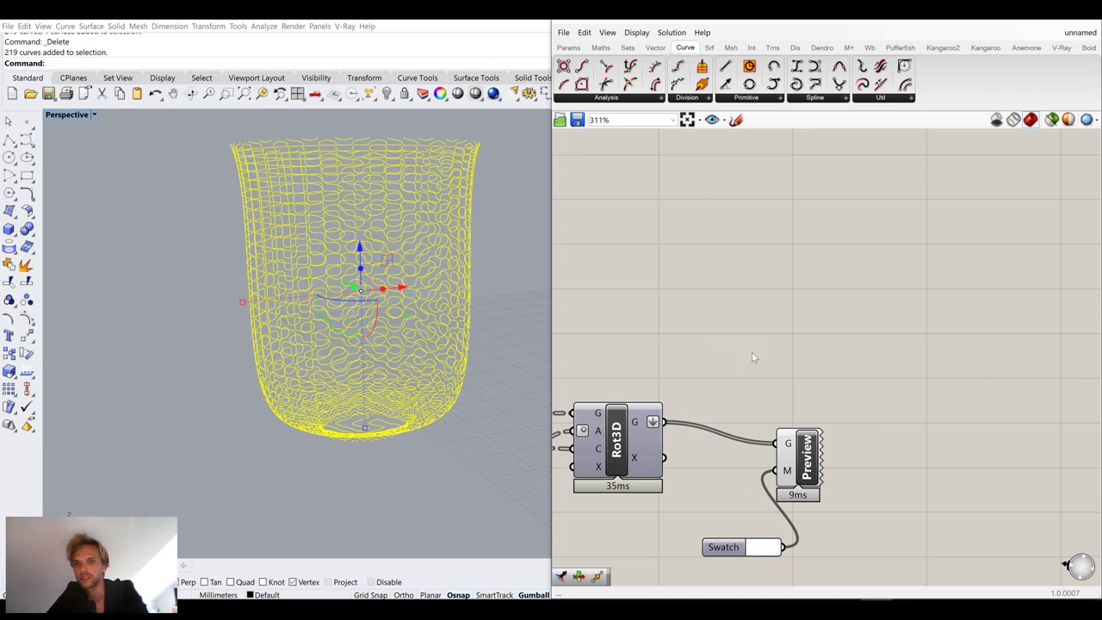
Add a Curve parameter to an empty area of the canvas above Rot3D
right_drag(753, 357, 747, 404)
double_click(777, 315)
text(curve)
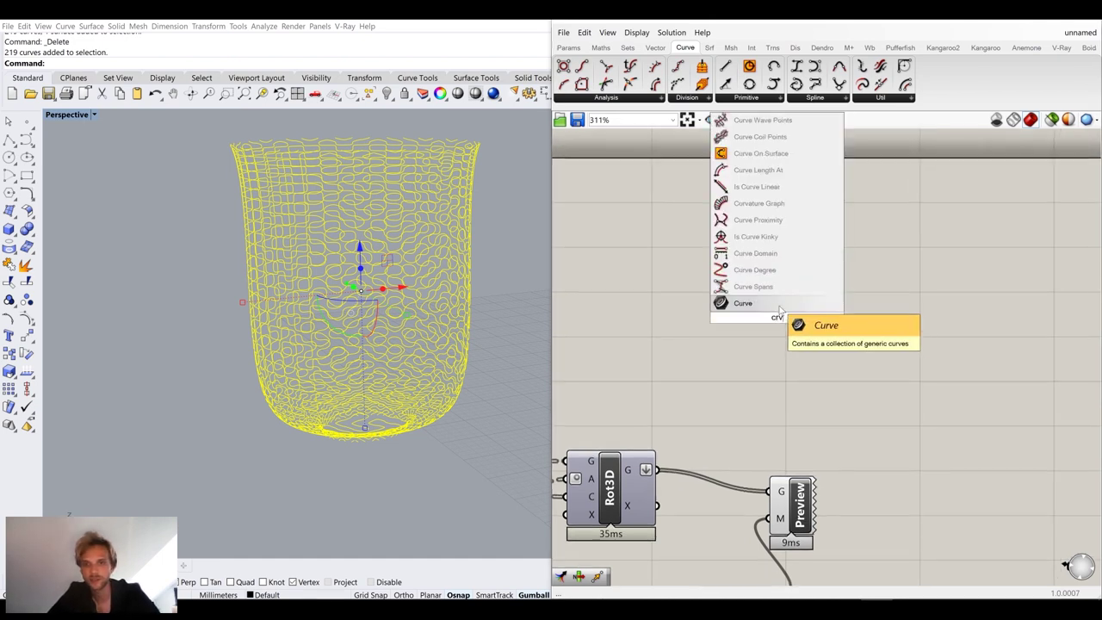
key(Return)
right_drag(720, 249, 751, 282)
Reference all the cup-shaped pattern curves from Rhino in the Curve parameter as multiple curves
right_click(802, 344)
click(834, 490)
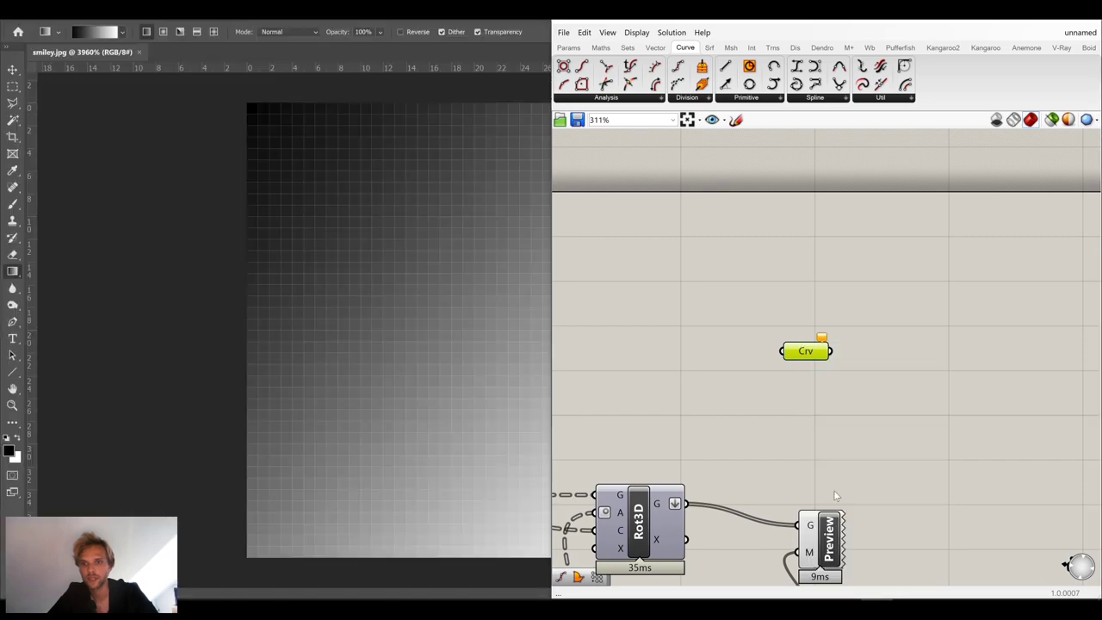
key(Escape)
right_click(805, 351)
click(846, 503)
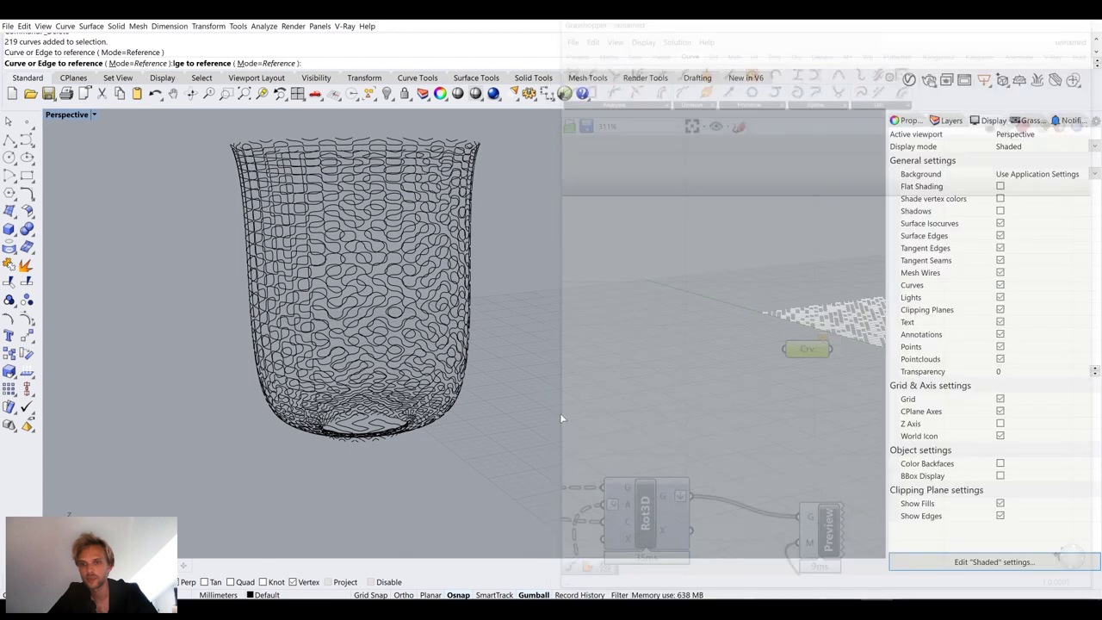
drag(597, 481, 156, 123)
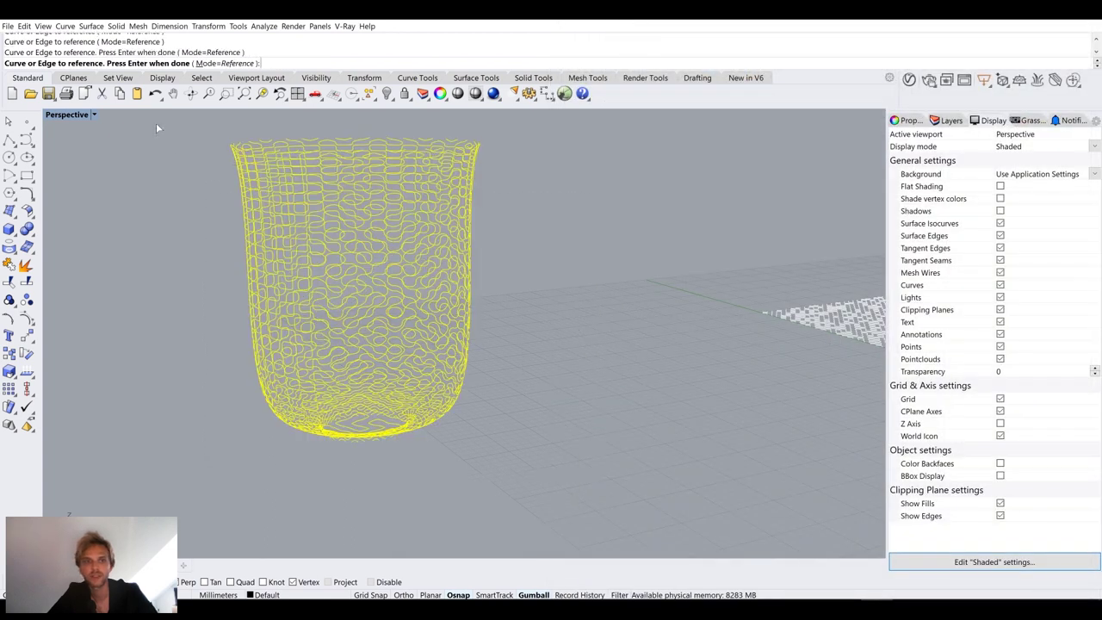
key(Return)
click(875, 297)
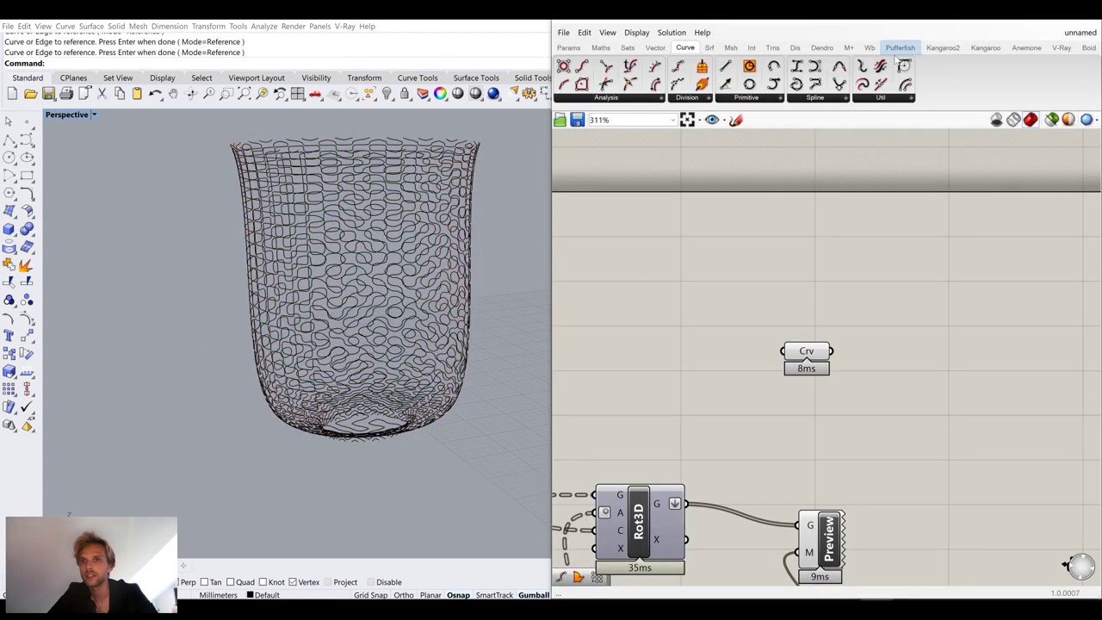
Add Dendro's Curve To Volume component and connect the Curve parameter to its Curves input
click(822, 48)
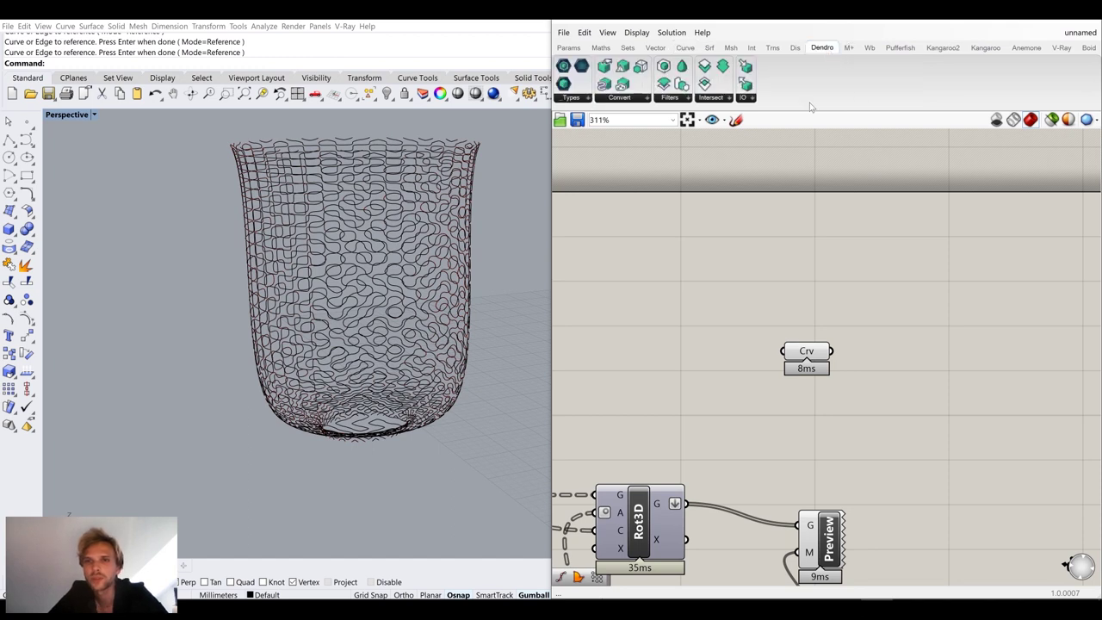
click(622, 97)
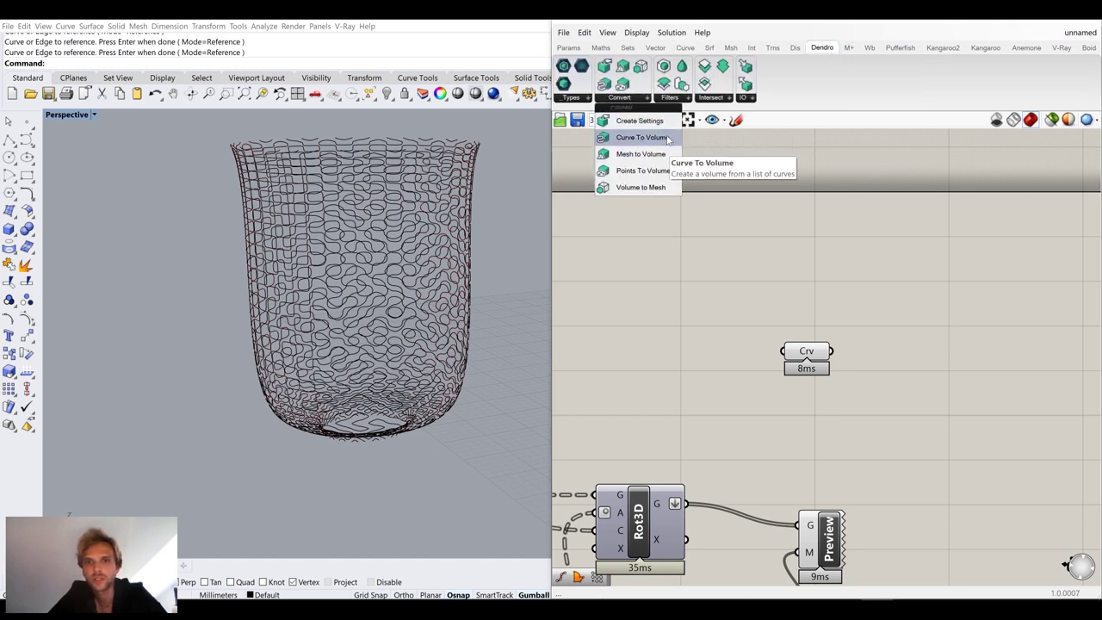
click(666, 138)
click(928, 346)
drag(831, 352, 824, 277)
drag(932, 345, 936, 321)
Add a number slider set to 0.2 and connect it to the Curve Radius input of Curve To Volume
double_click(843, 368)
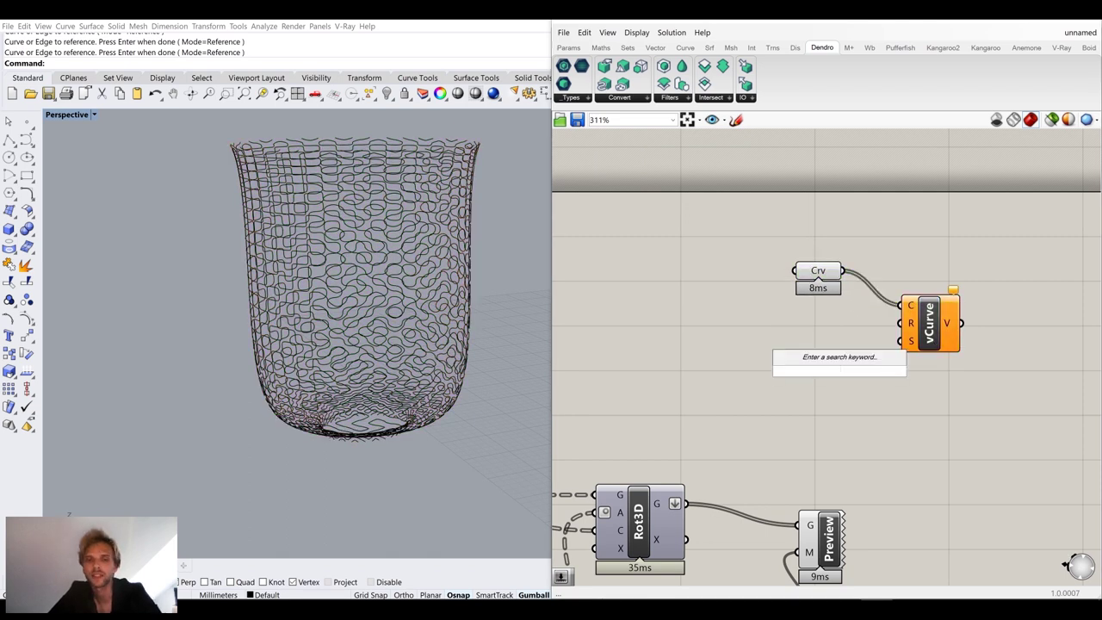
text(0.2)
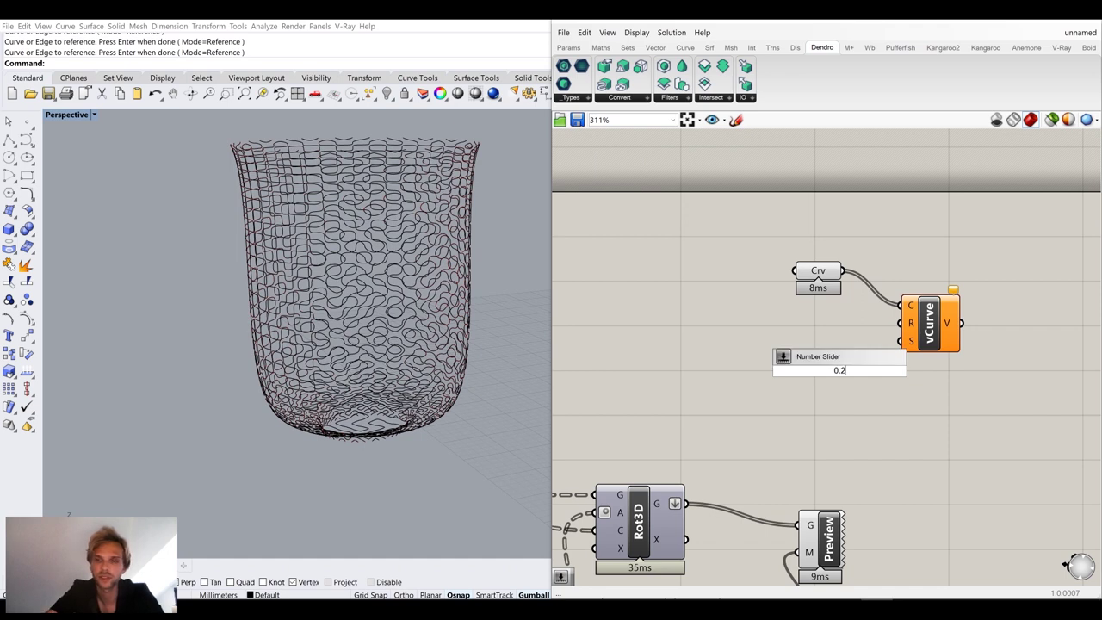
key(Return)
drag(868, 377, 904, 323)
click(854, 329)
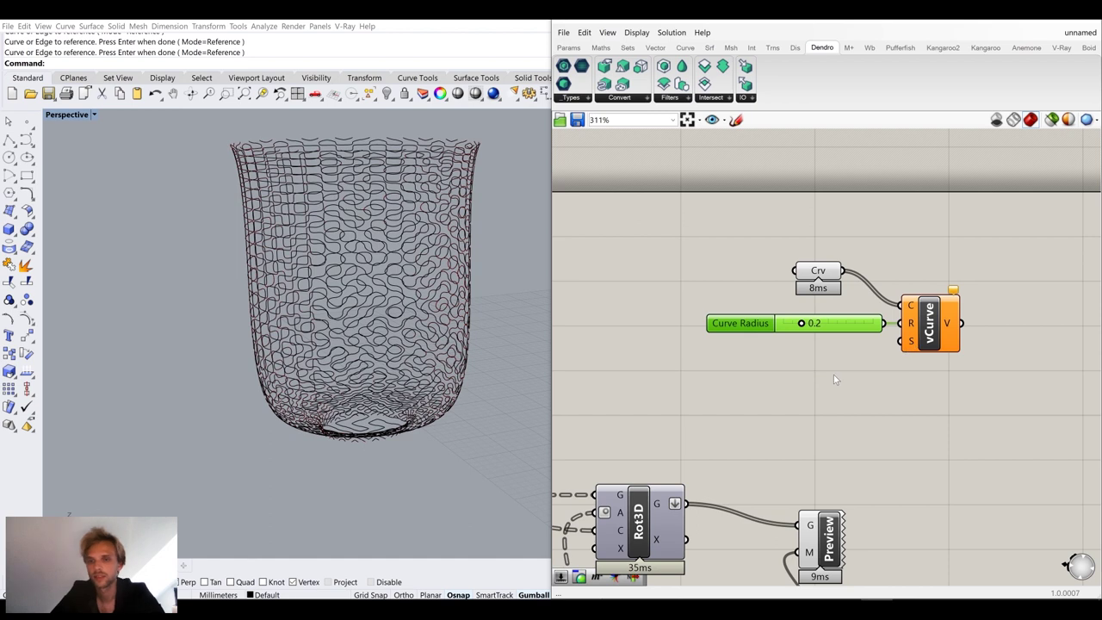
Add Dendro's Create Settings component and connect its output to the Settings input of Curve To Volume
click(646, 99)
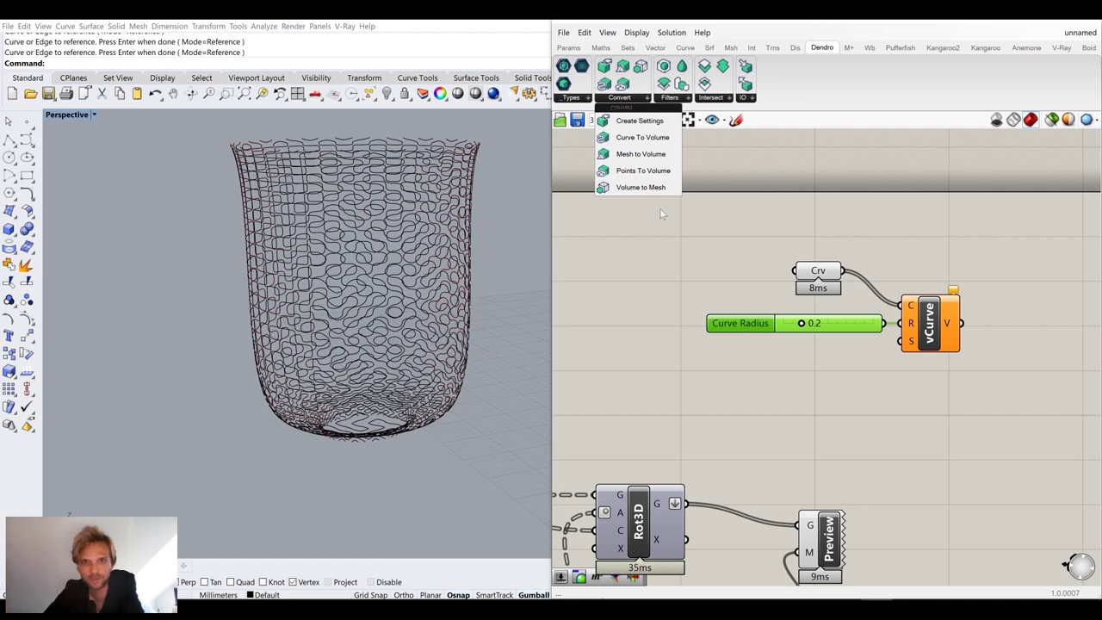
drag(642, 138, 901, 341)
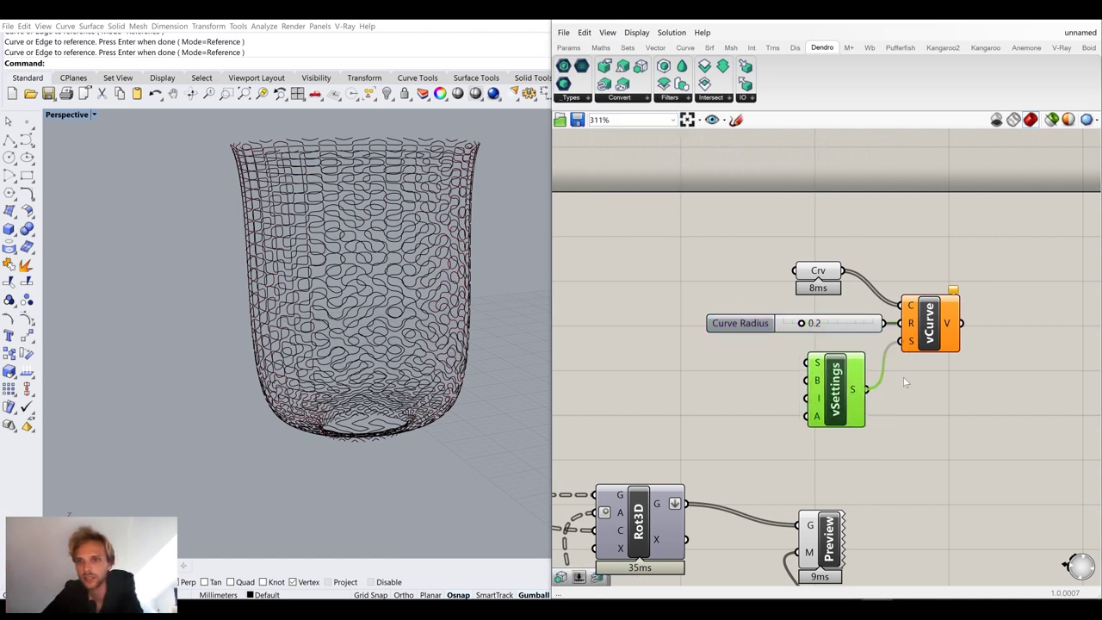
click(897, 444)
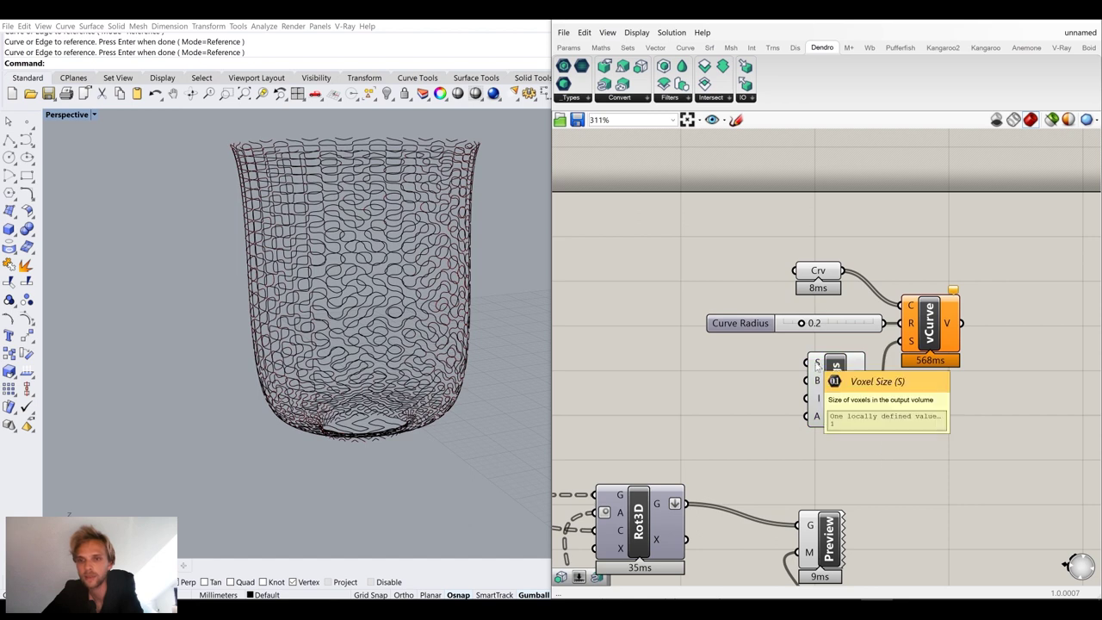
Add a number slider set to 0.15 and connect it to the Voxel Size input of Create Settings
double_click(699, 366)
text(0.15)
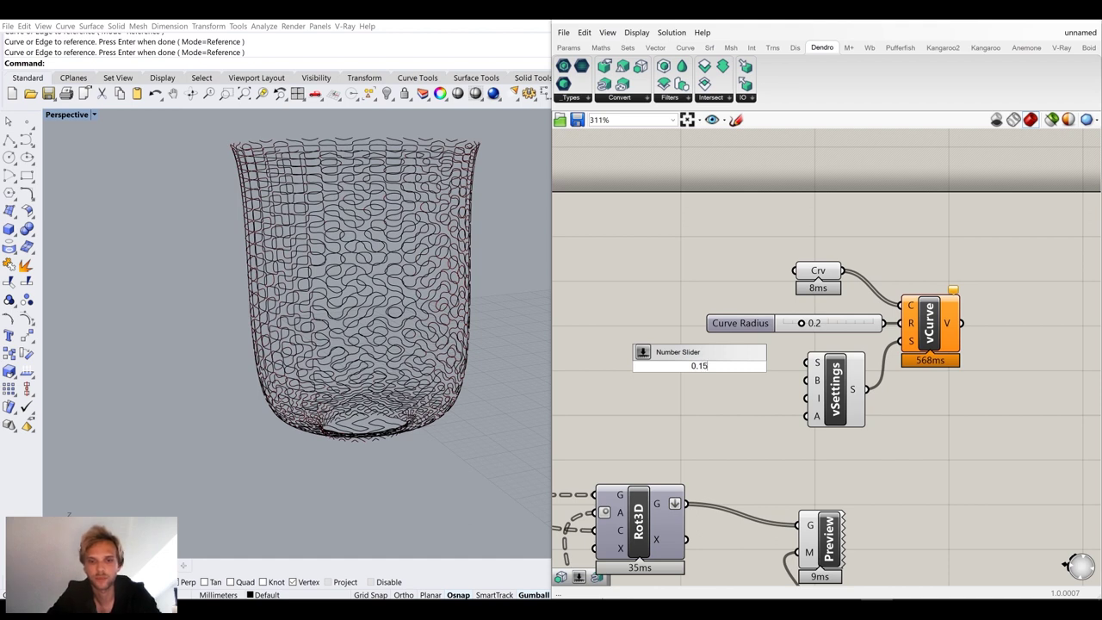
key(Return)
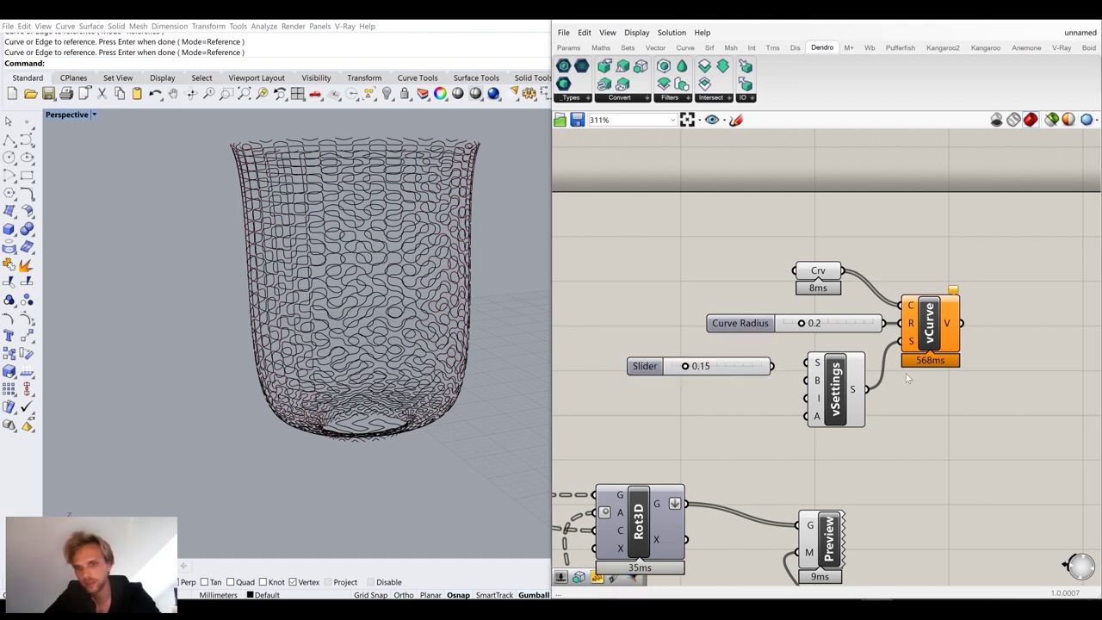
drag(756, 373, 755, 369)
click(939, 423)
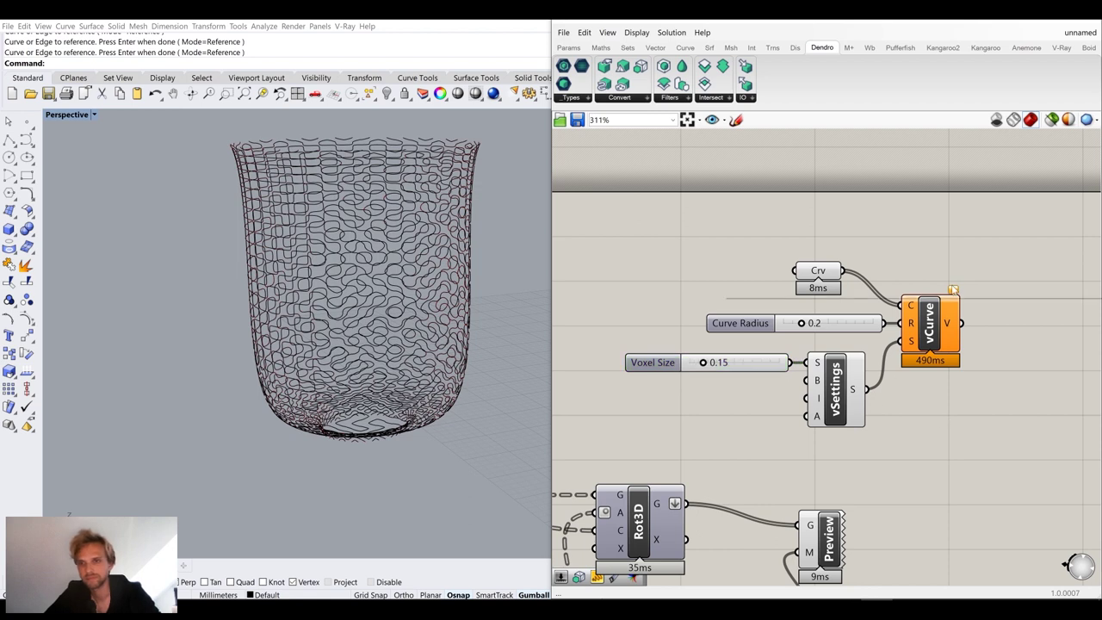
Set the Voxel Size slider feeding Create Settings to 0.12
double_click(736, 394)
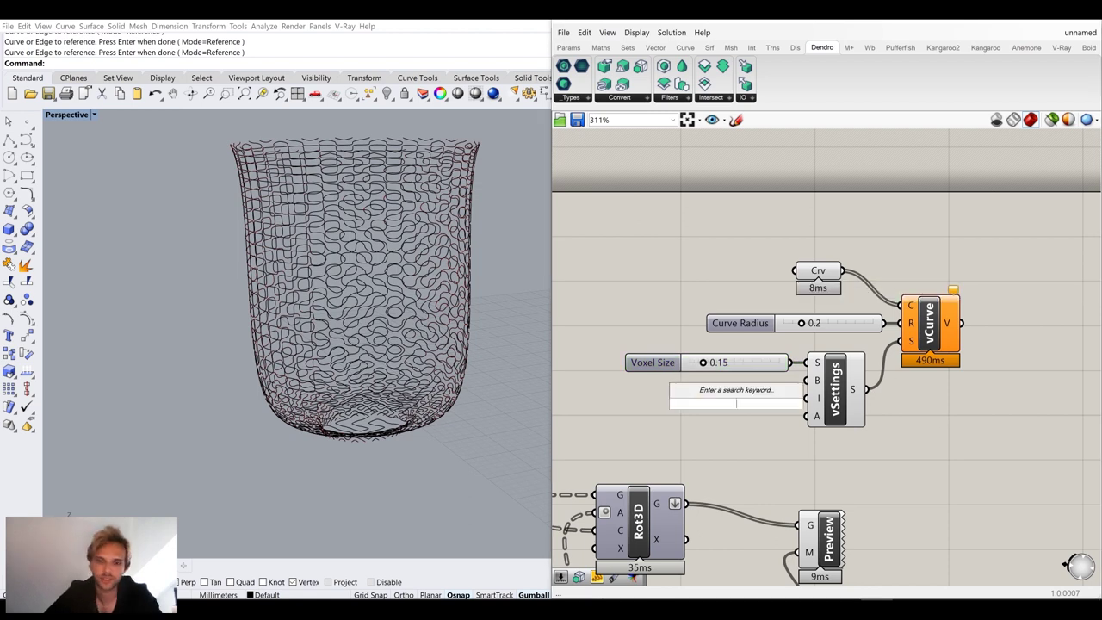
double_click(737, 363)
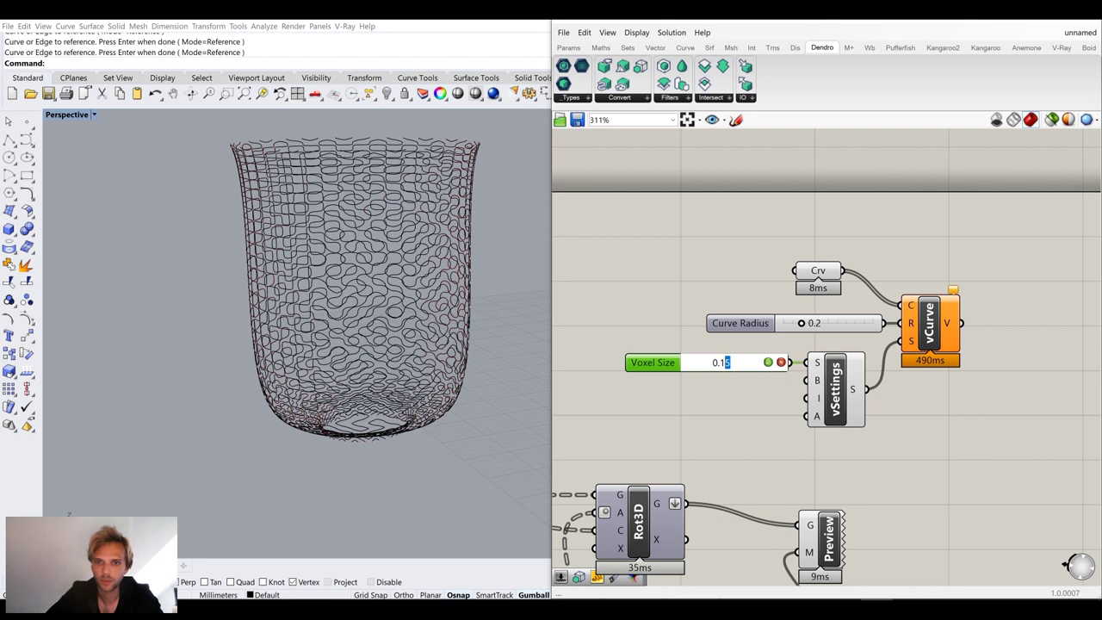
key(Return)
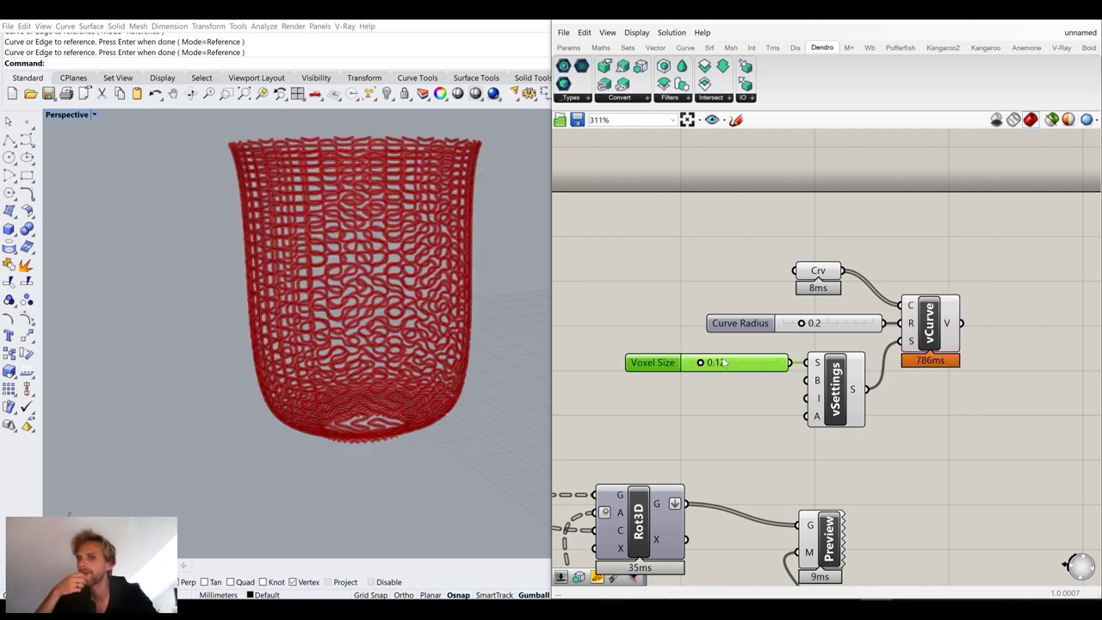
right_drag(483, 274, 419, 305)
scroll(284, 232, up, 12)
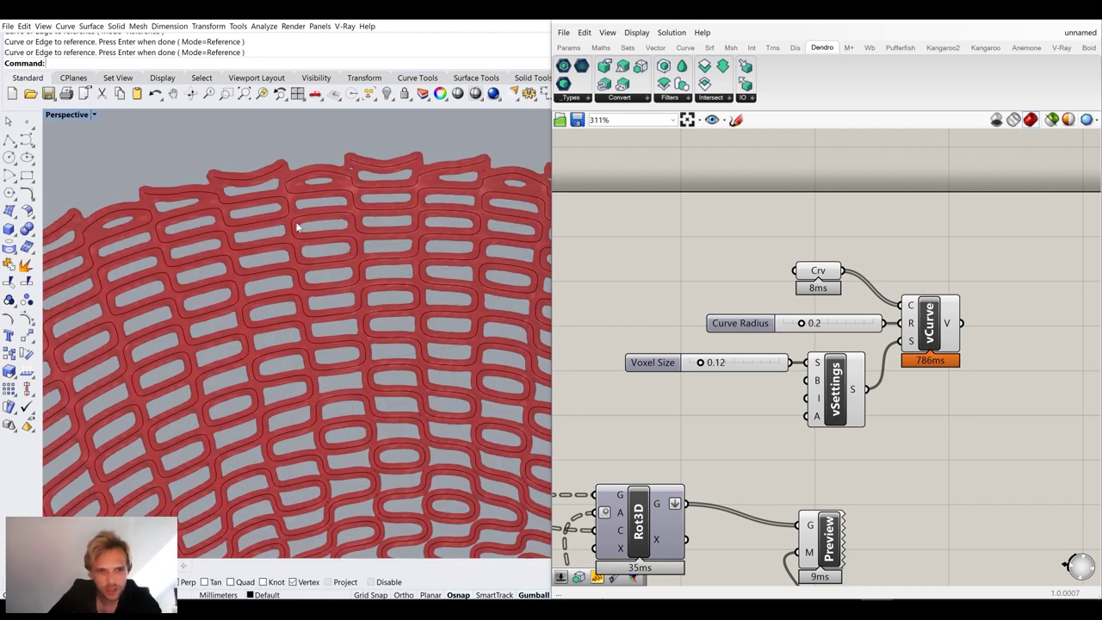
scroll(328, 317, down, 8)
right_drag(343, 338, 344, 314)
scroll(343, 314, down, 4)
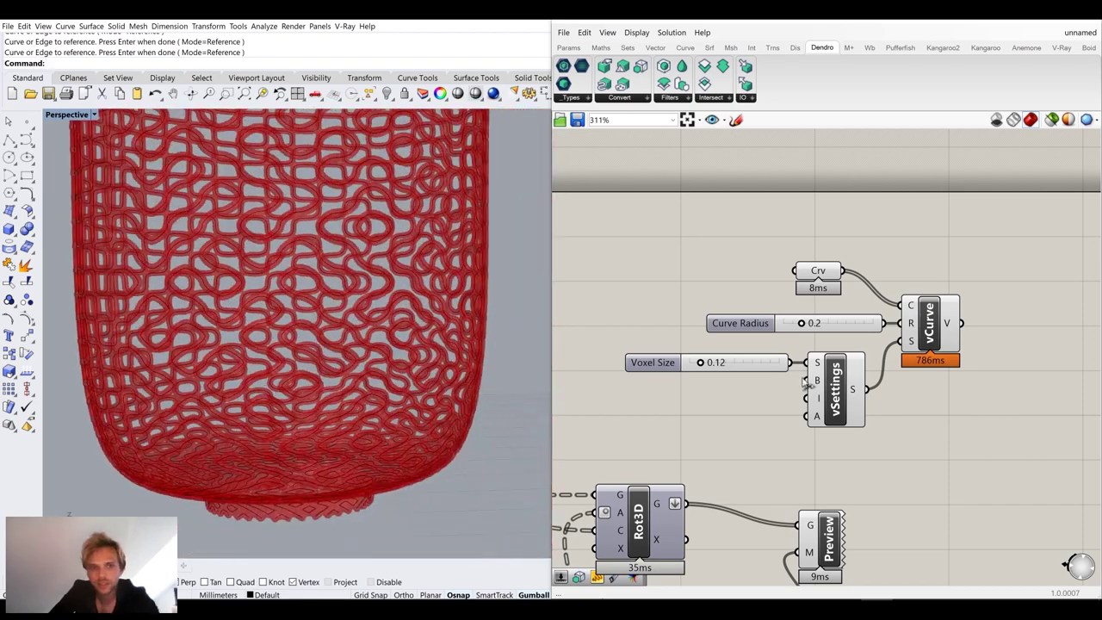
right_drag(1070, 392, 970, 418)
double_click(970, 417)
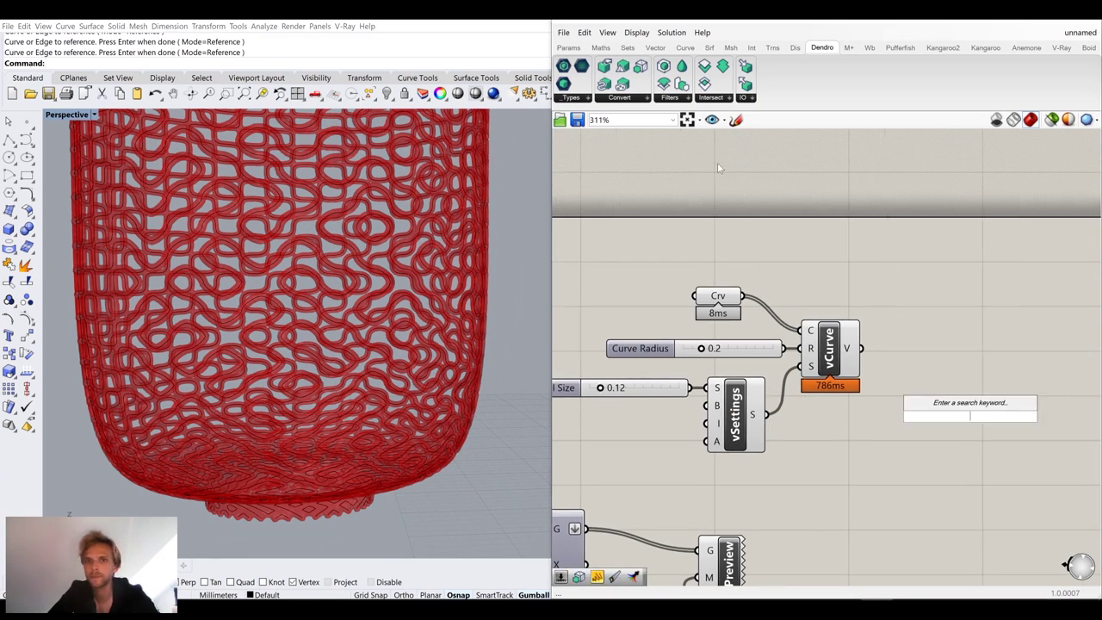
click(661, 100)
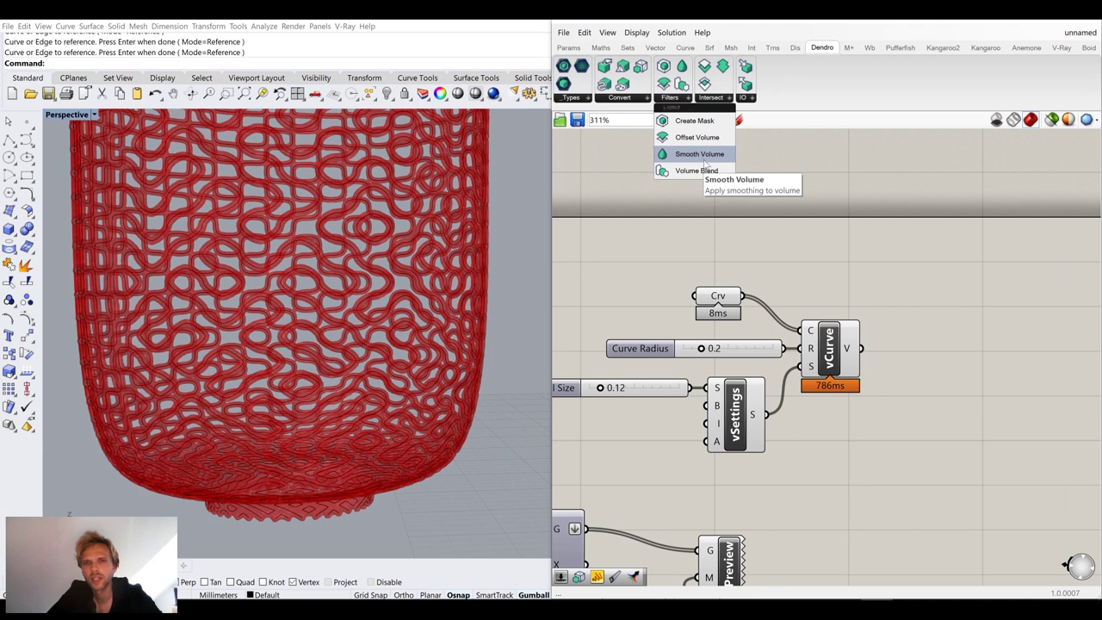
mouse_move(708, 100)
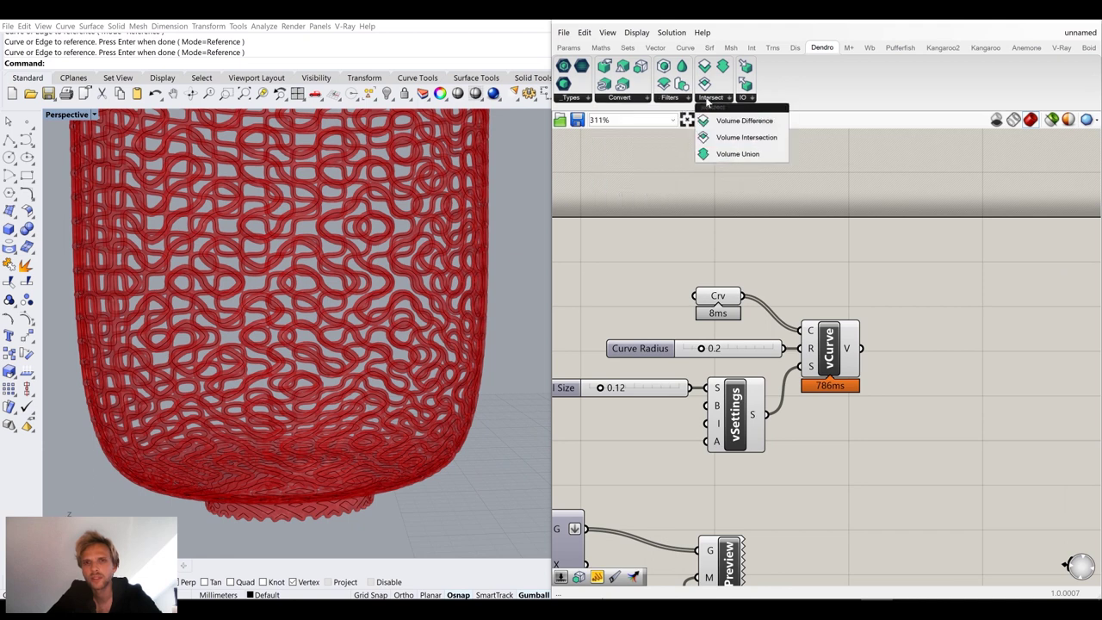
mouse_move(672, 97)
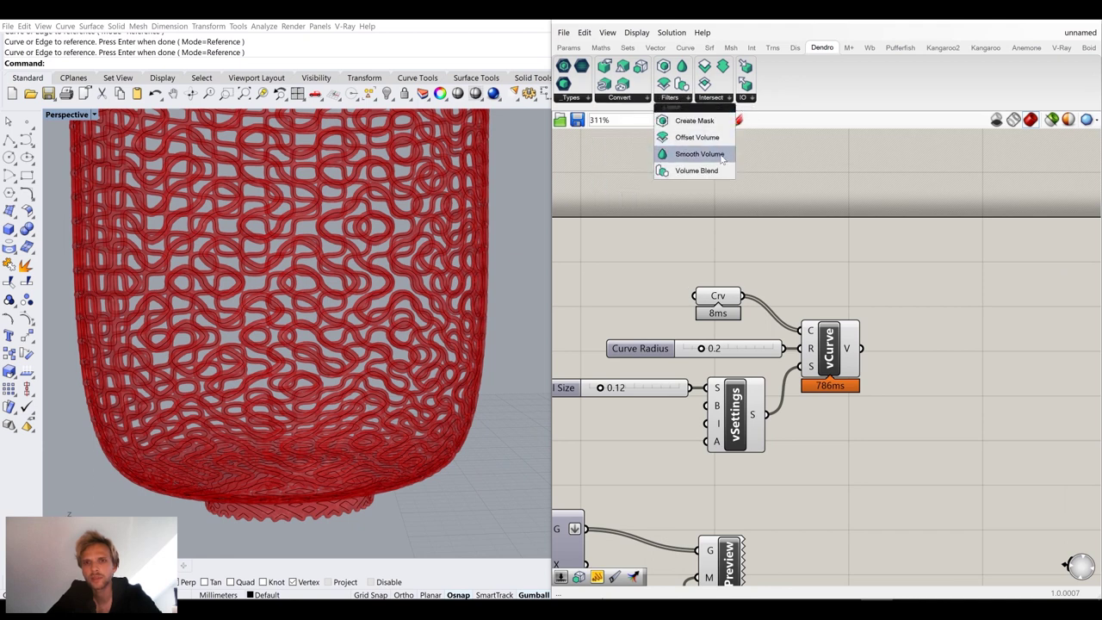
right_drag(810, 283, 863, 266)
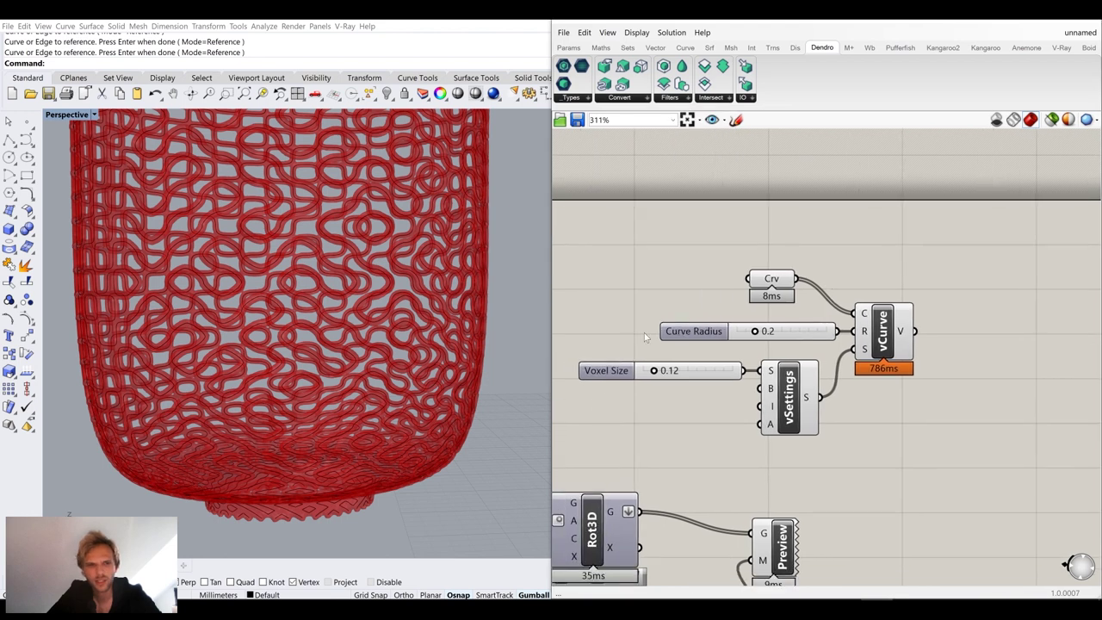
Set the Curve Radius slider of Curve To Volume to 0.3
double_click(775, 334)
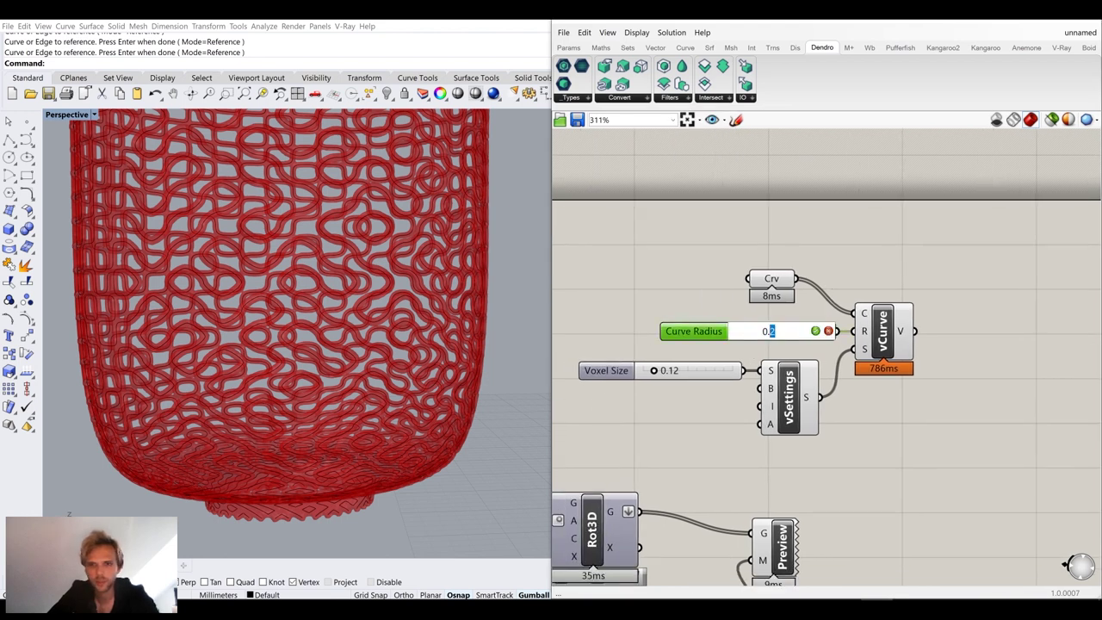
text(3)
key(Return)
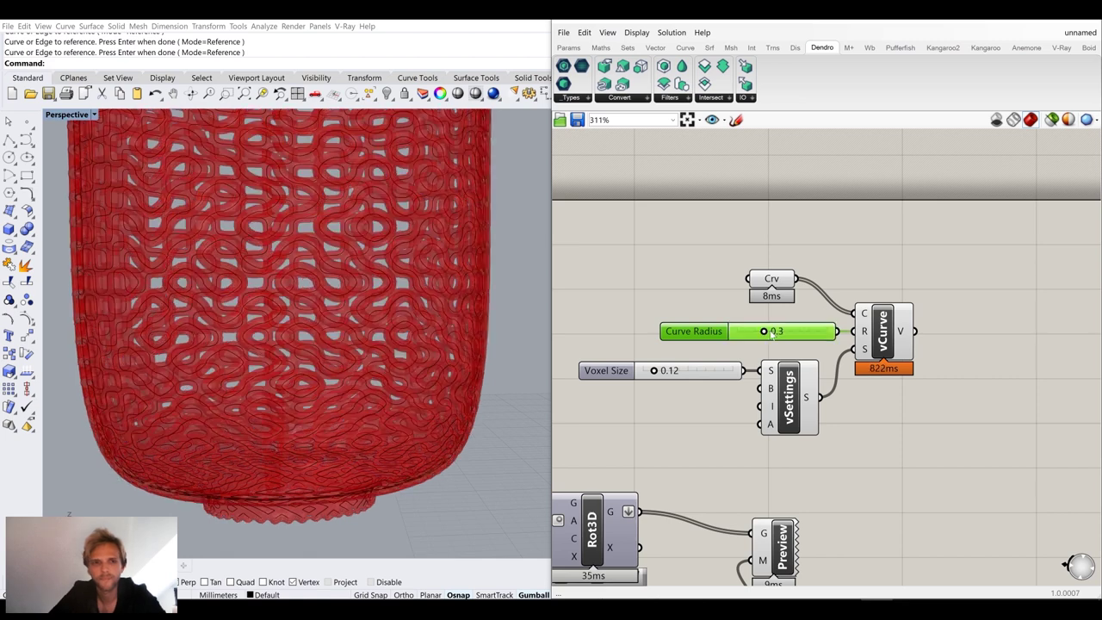
right_drag(371, 289, 366, 313)
scroll(367, 313, down, 6)
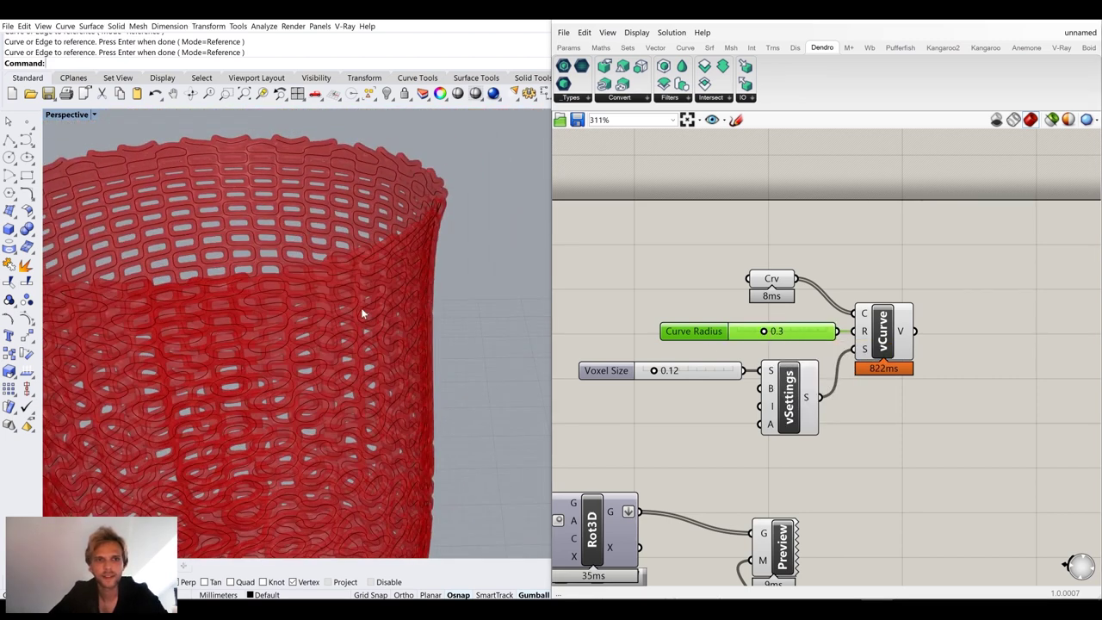
click(901, 249)
Add Dendro's Volume to Mesh component and feed it the Curve To Volume output and the shared Create Settings output
right_drag(901, 245, 814, 229)
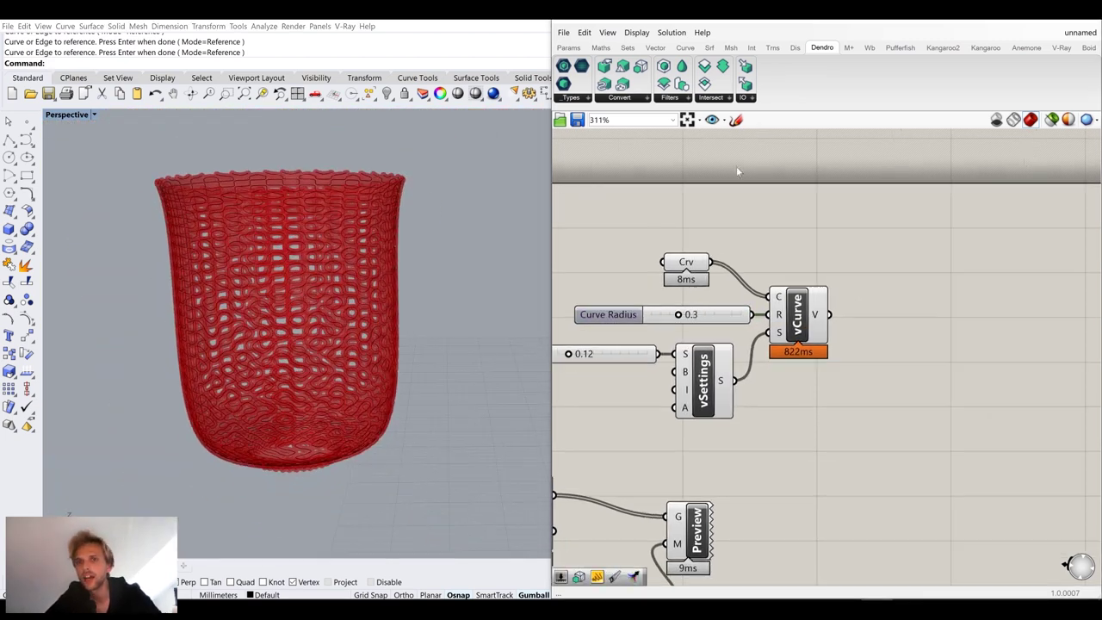
click(632, 100)
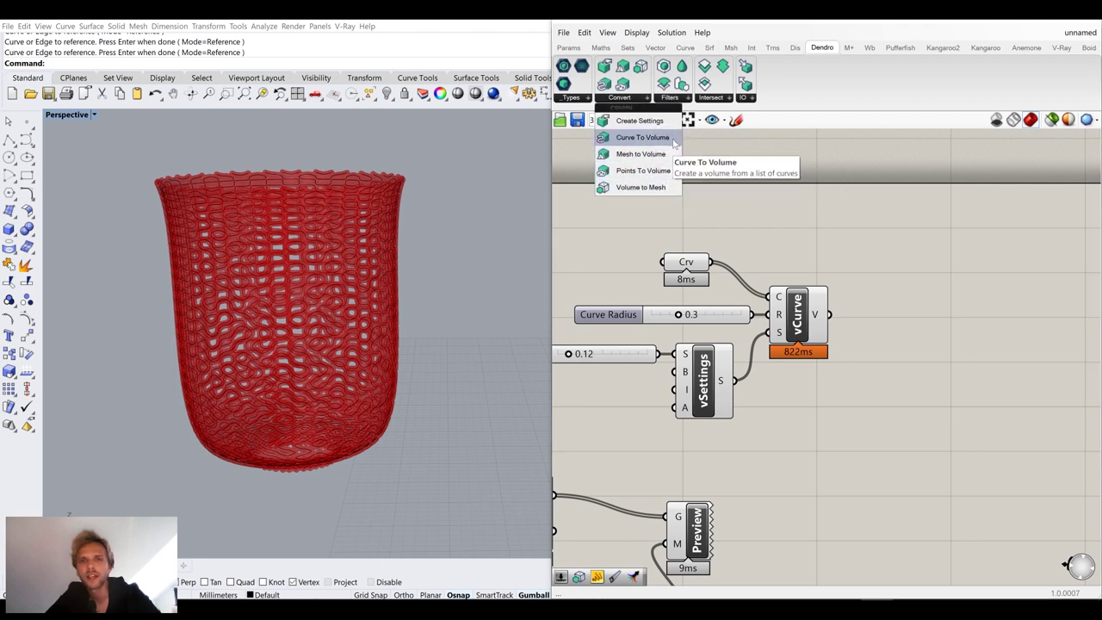
click(641, 187)
click(906, 326)
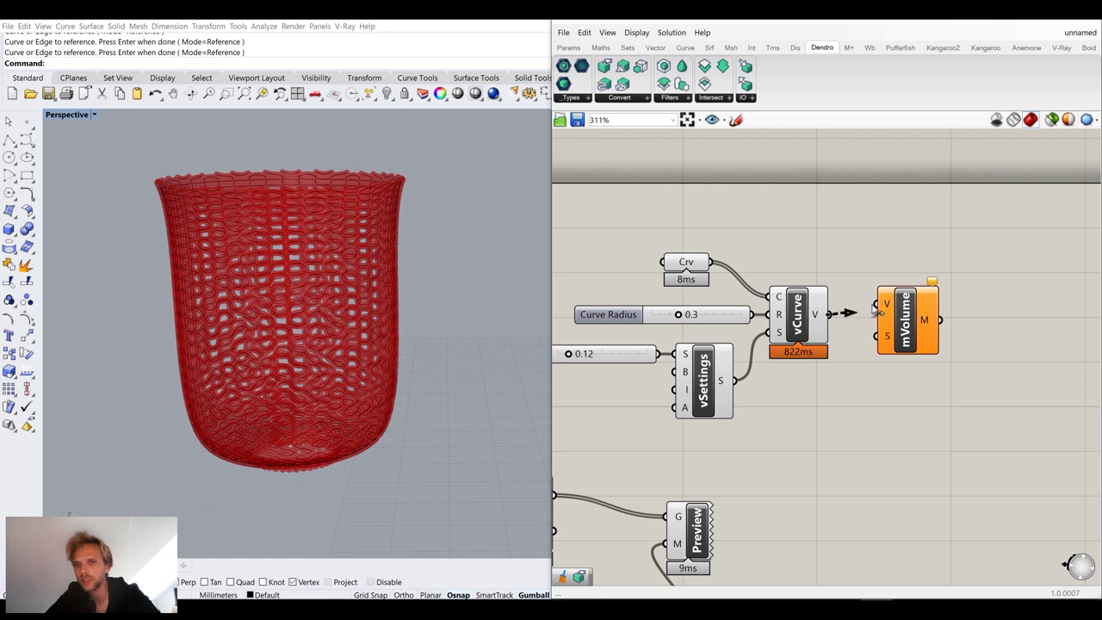
drag(733, 379, 933, 366)
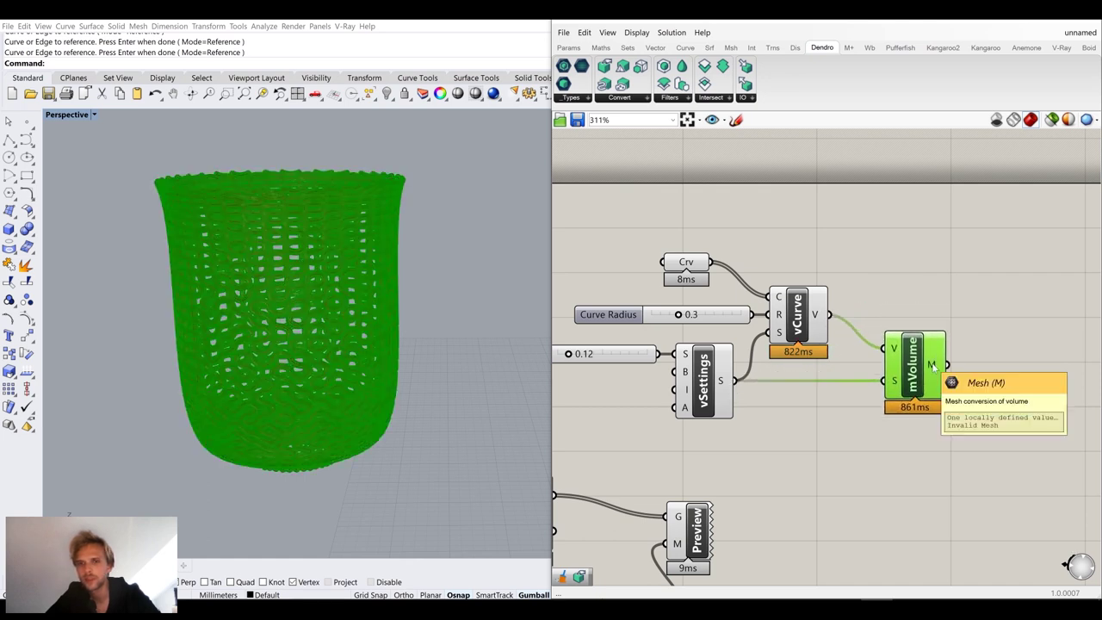
Add a Combine&Clean component beside Volume to Mesh and connect the mesh output to its input
right_drag(987, 377, 871, 377)
double_click(871, 374)
text(c)
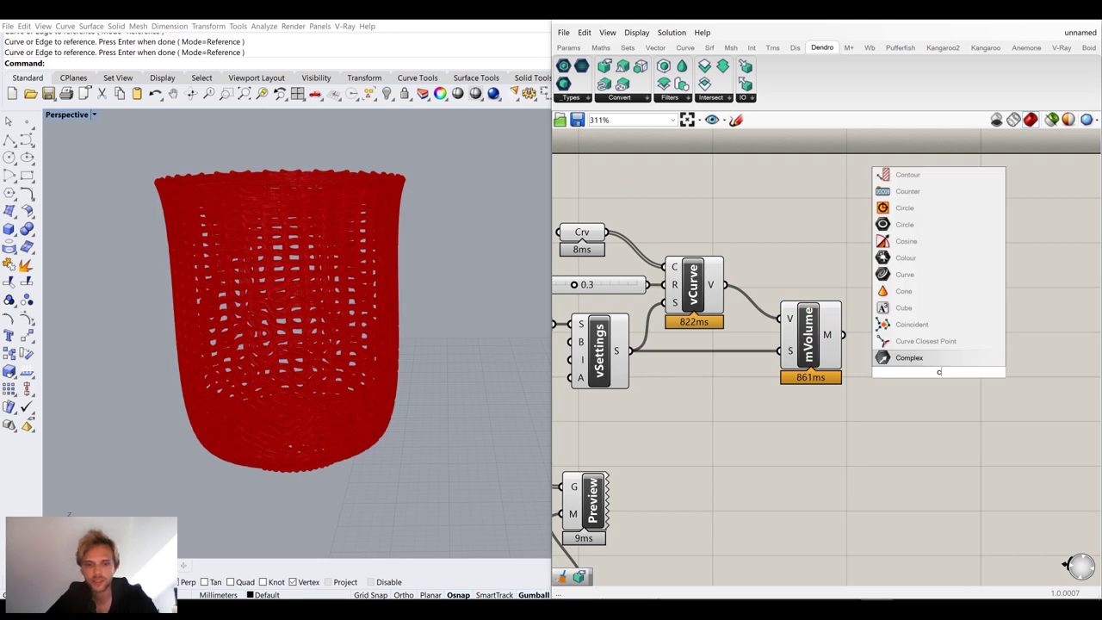
text(lean)
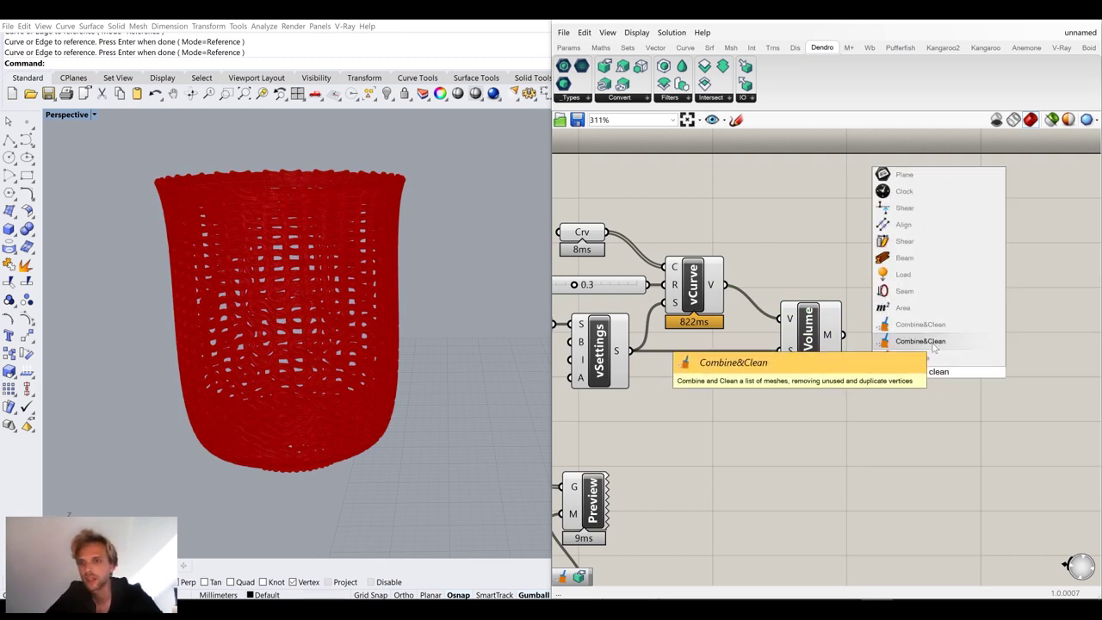
click(934, 344)
drag(893, 366, 903, 371)
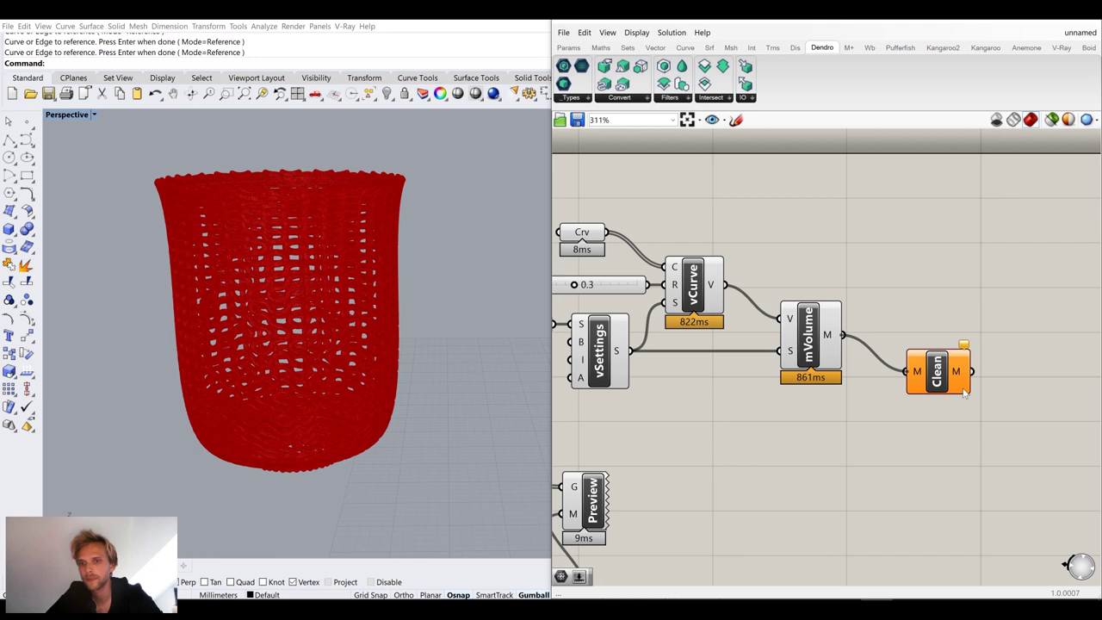
drag(959, 394, 918, 353)
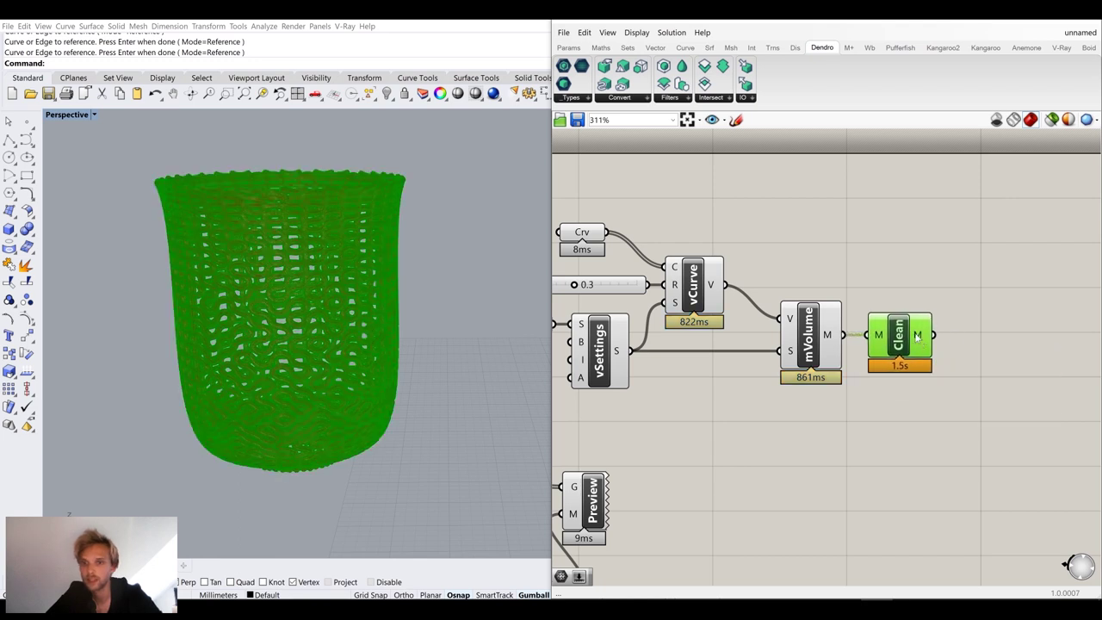
Bake the mesh output of the Combine&Clean component into Rhino with the default attributes
right_click(919, 338)
click(939, 354)
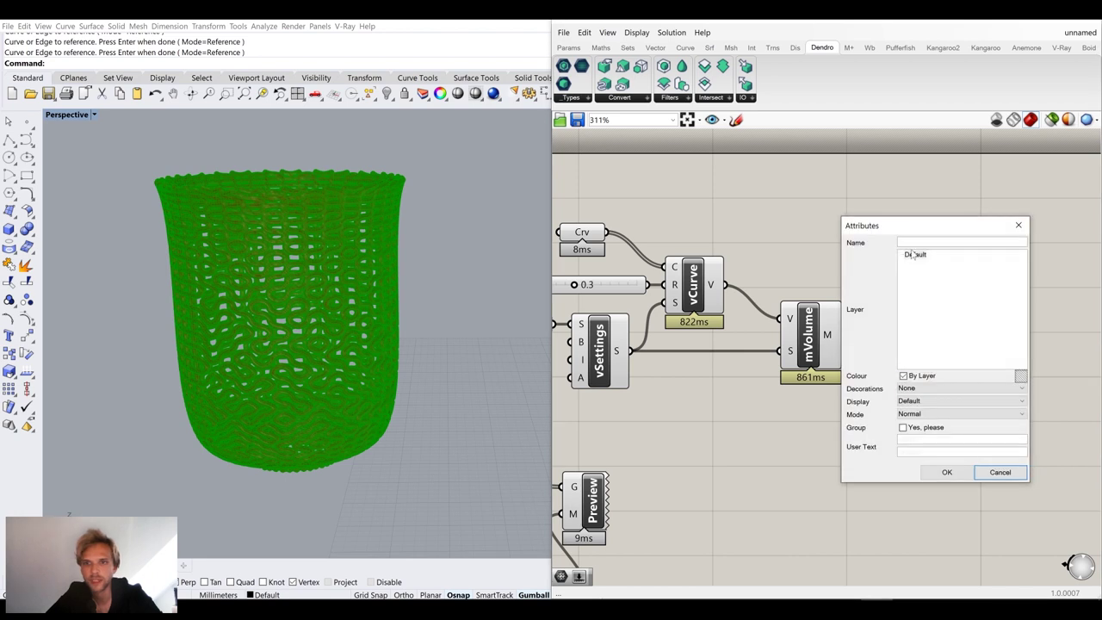
click(948, 472)
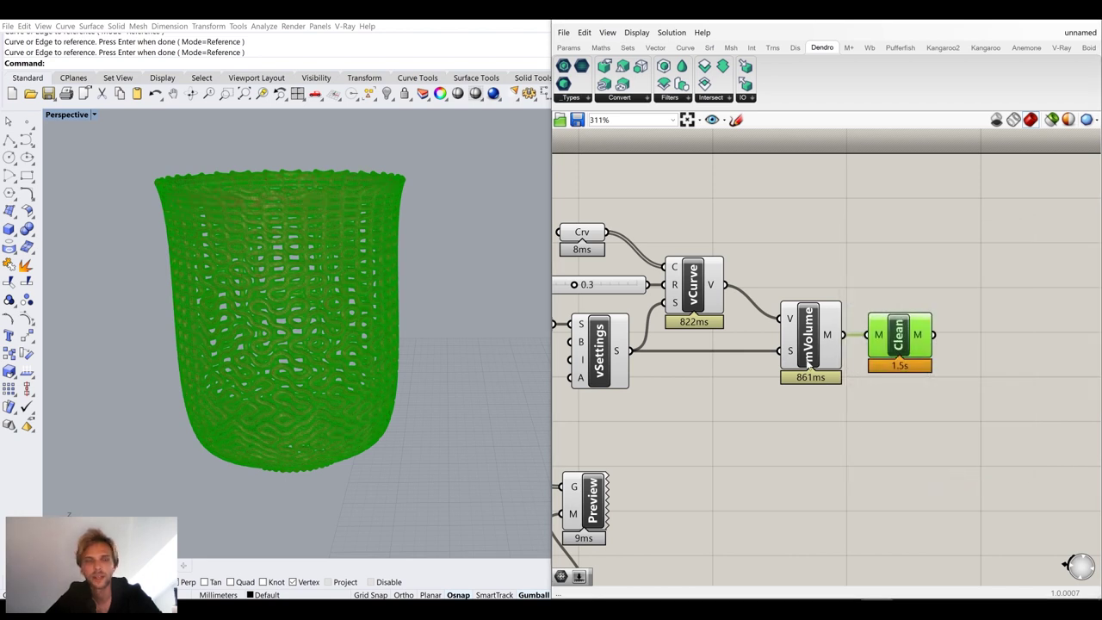
Move the baked vessel mesh in the Perspective view so that it stands beside the Grasshopper preview
click(315, 242)
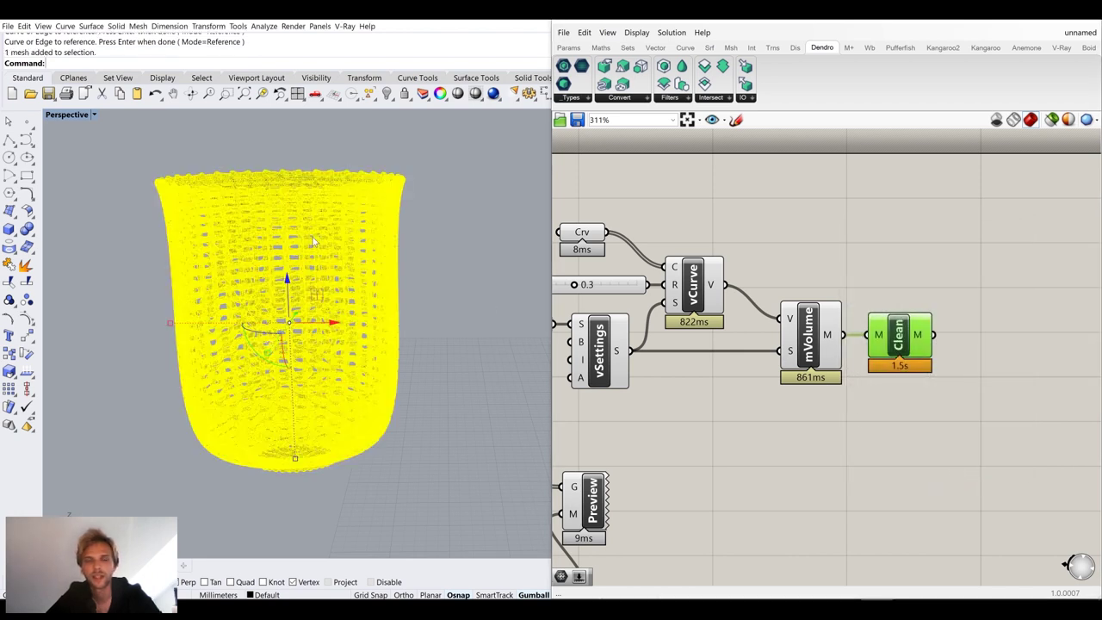
scroll(323, 239, down, 4)
key(alt)
drag(350, 320, 499, 435)
scroll(408, 290, up, 6)
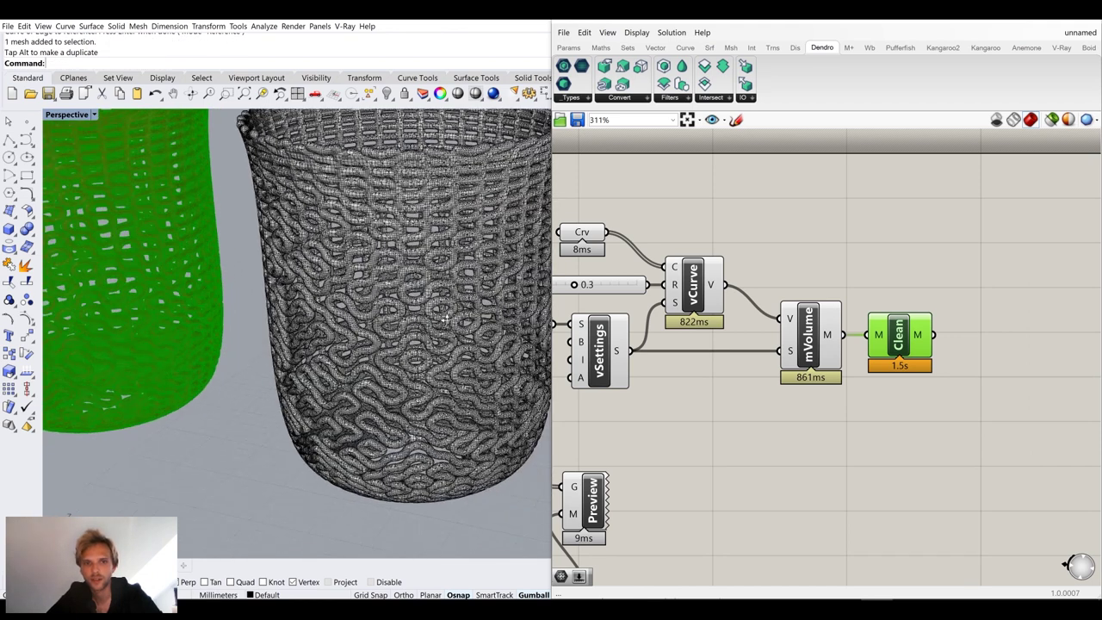
Switch the Perspective viewport to the Arctic display mode
click(70, 117)
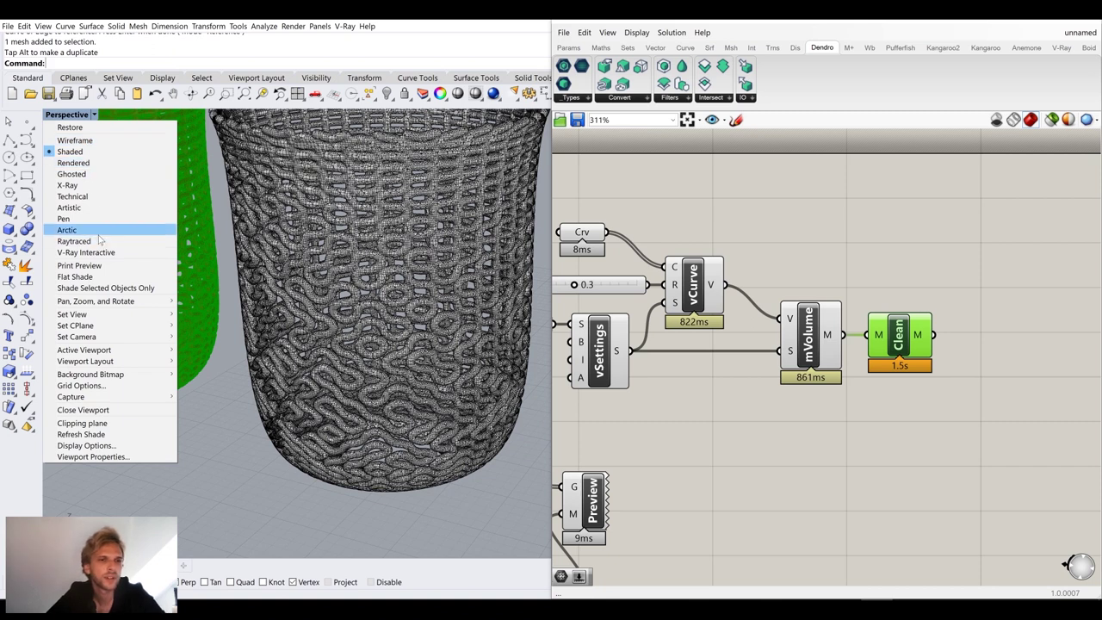
click(67, 230)
scroll(186, 226, down, 5)
Examine the baked mesh's tube surfaces and curve junctions up close and around the vessel's lower edge
scroll(414, 206, up, 5)
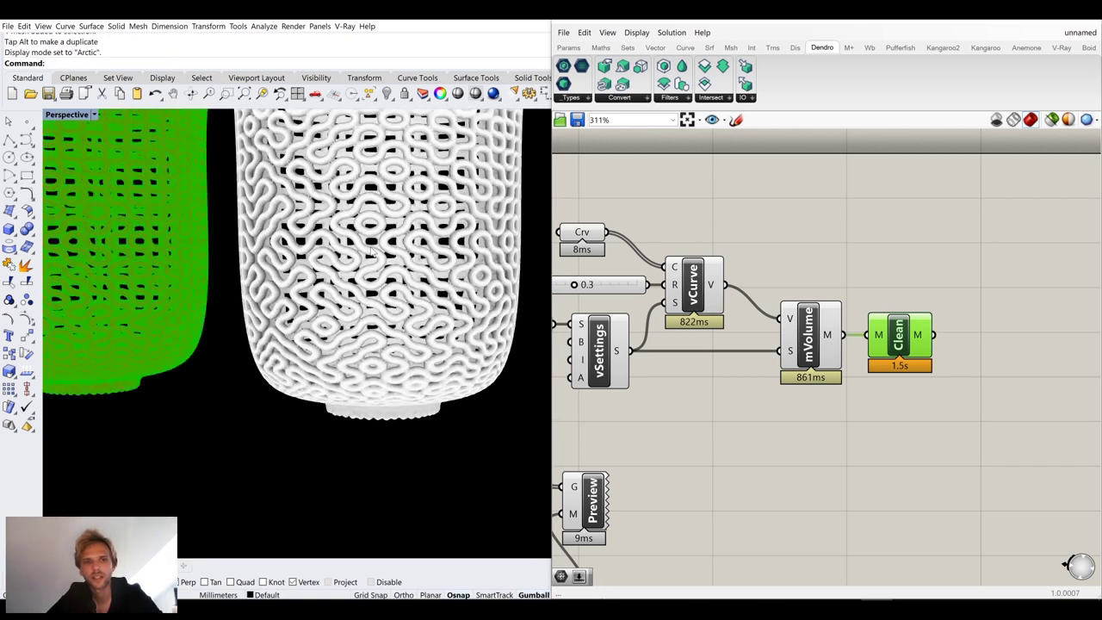
scroll(325, 267, up, 6)
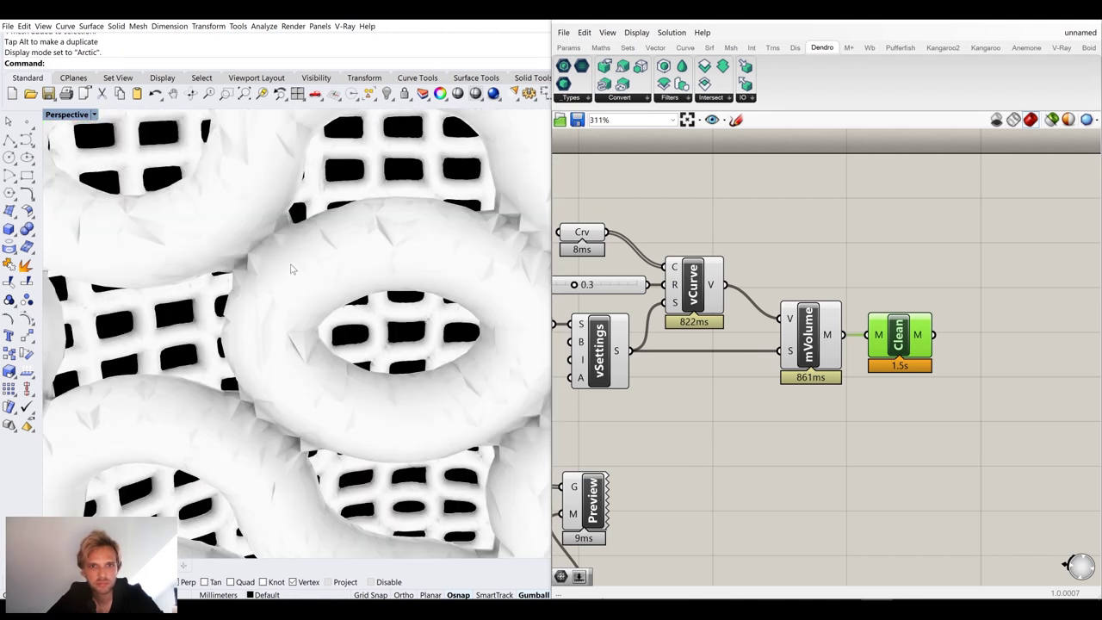
scroll(288, 269, down, 5)
scroll(280, 272, up, 6)
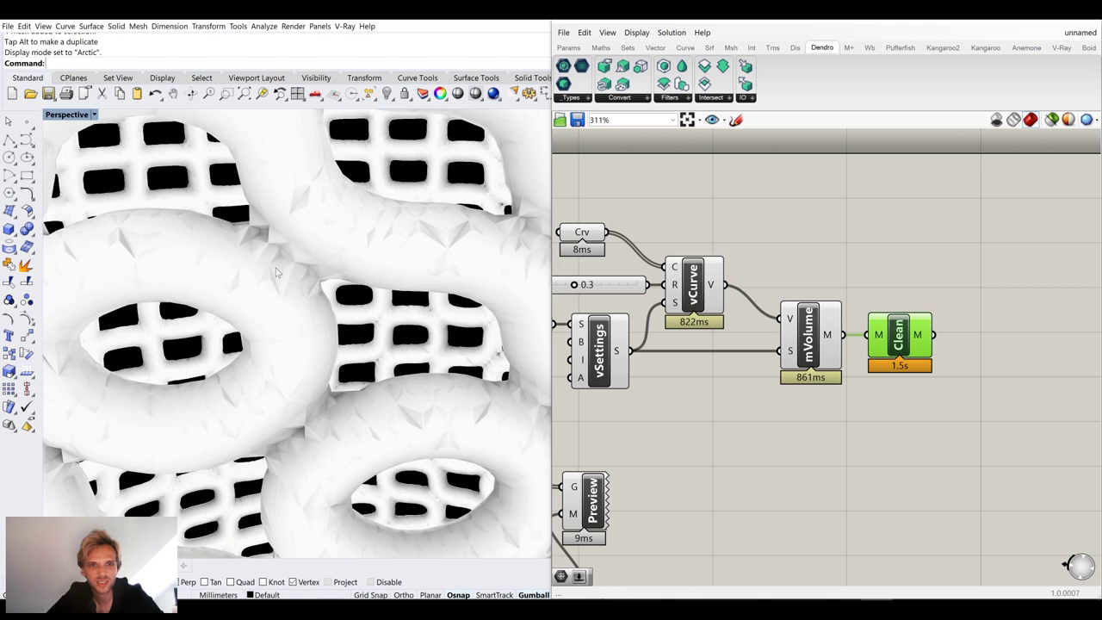
scroll(276, 272, down, 4)
scroll(284, 262, up, 3)
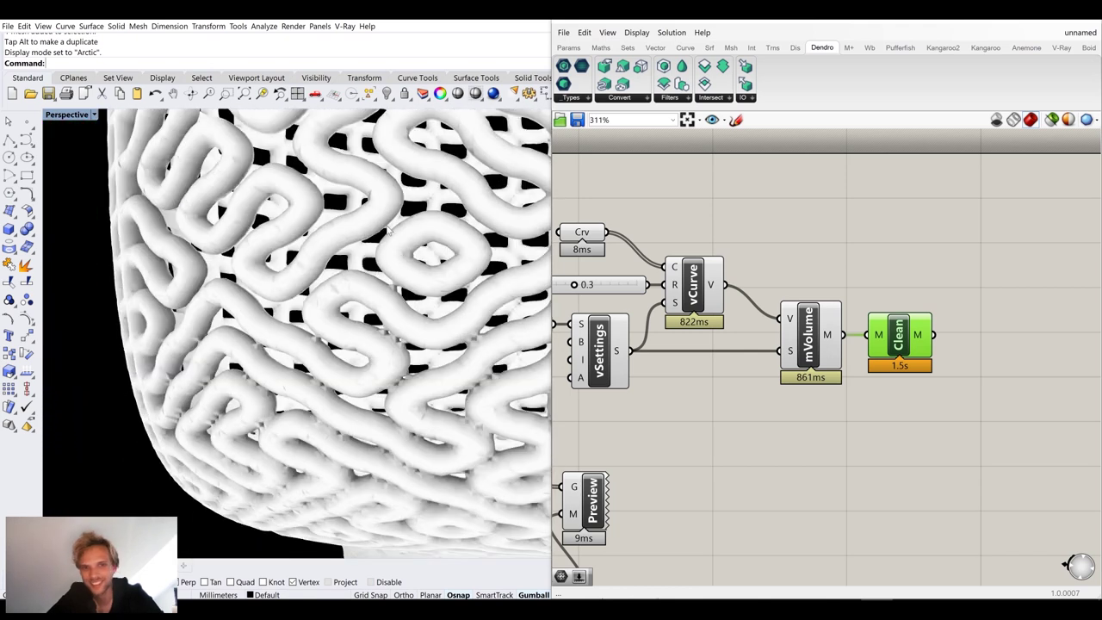
right_drag(414, 225, 421, 225)
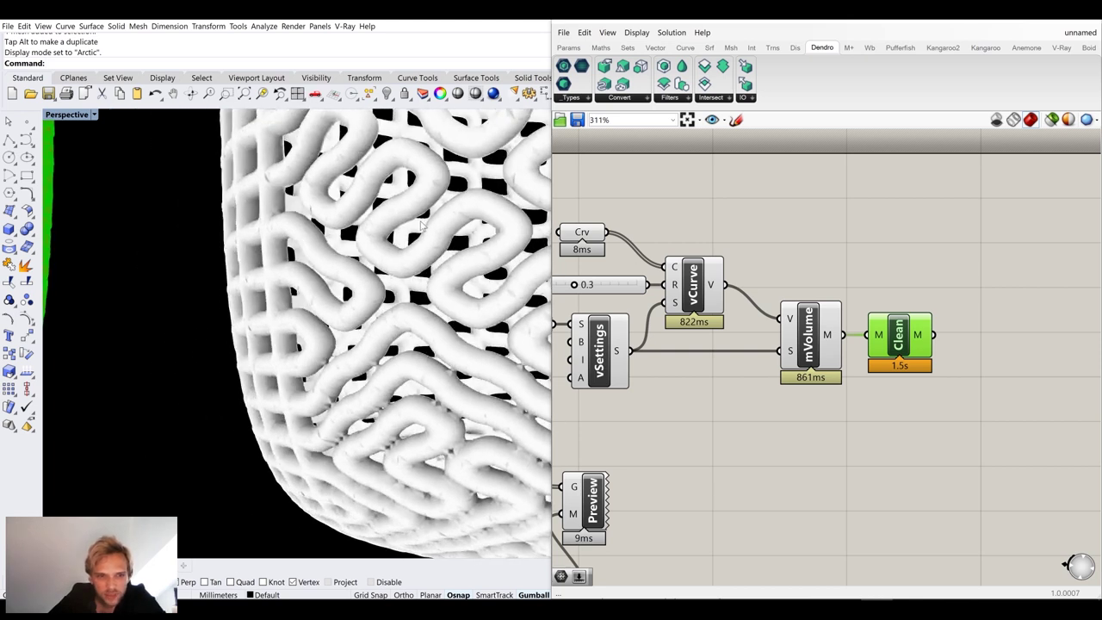
scroll(419, 224, down, 4)
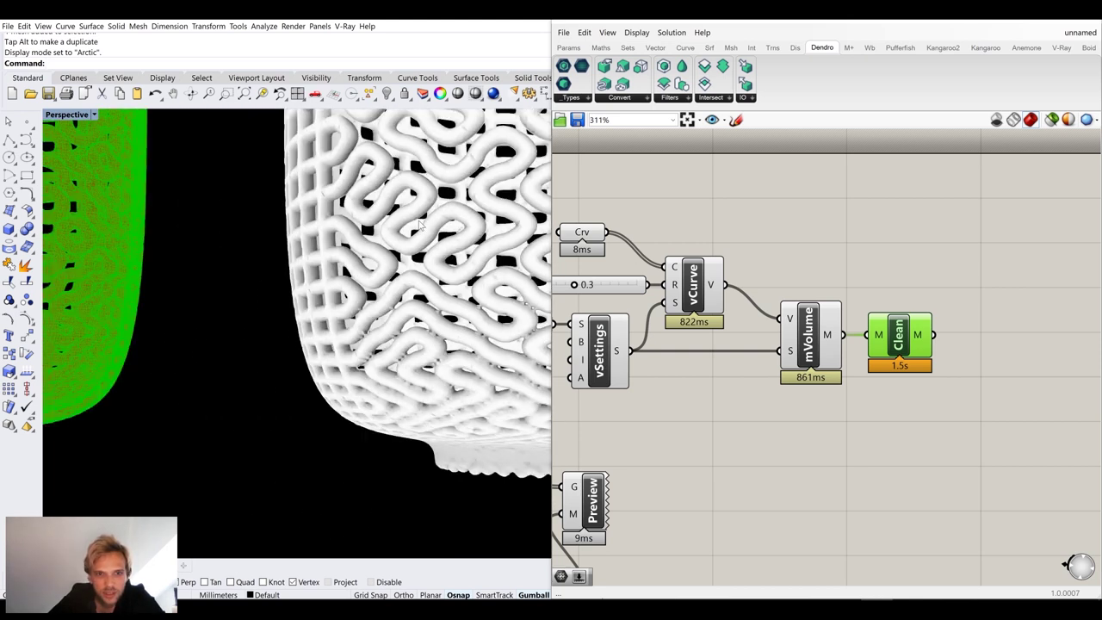
Set the Curve Radius slider of Curve To Volume to 0.4
scroll(738, 286, up, 2)
double_click(738, 286)
double_click(702, 293)
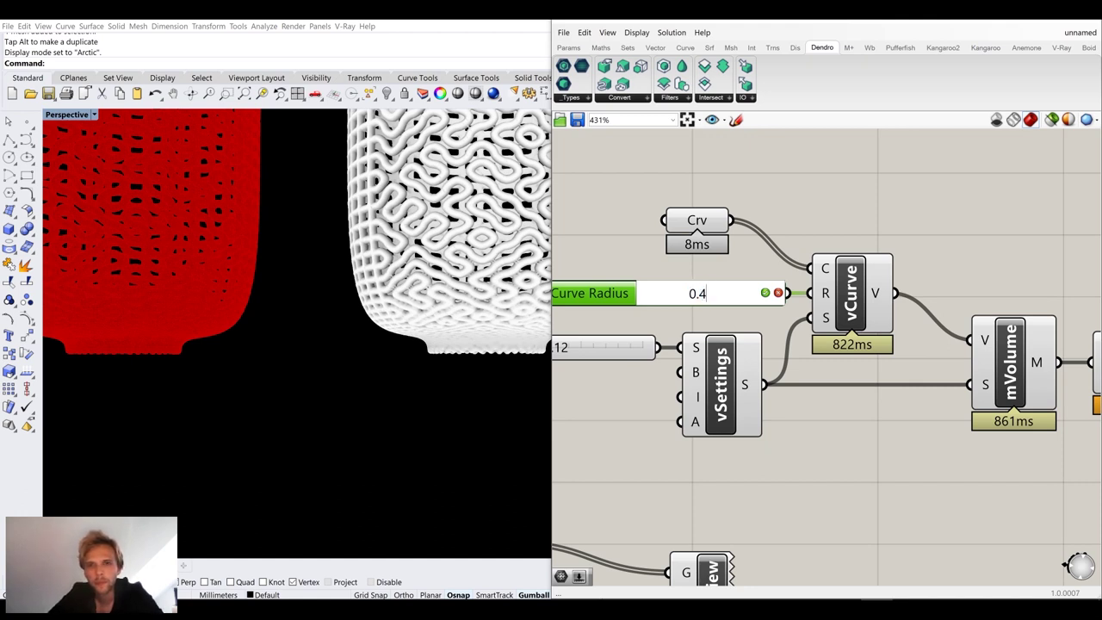
Bake the cleaned mesh output of the Clean component into Rhino on the Default layer
right_drag(895, 384, 669, 374)
click(928, 365)
right_click(937, 353)
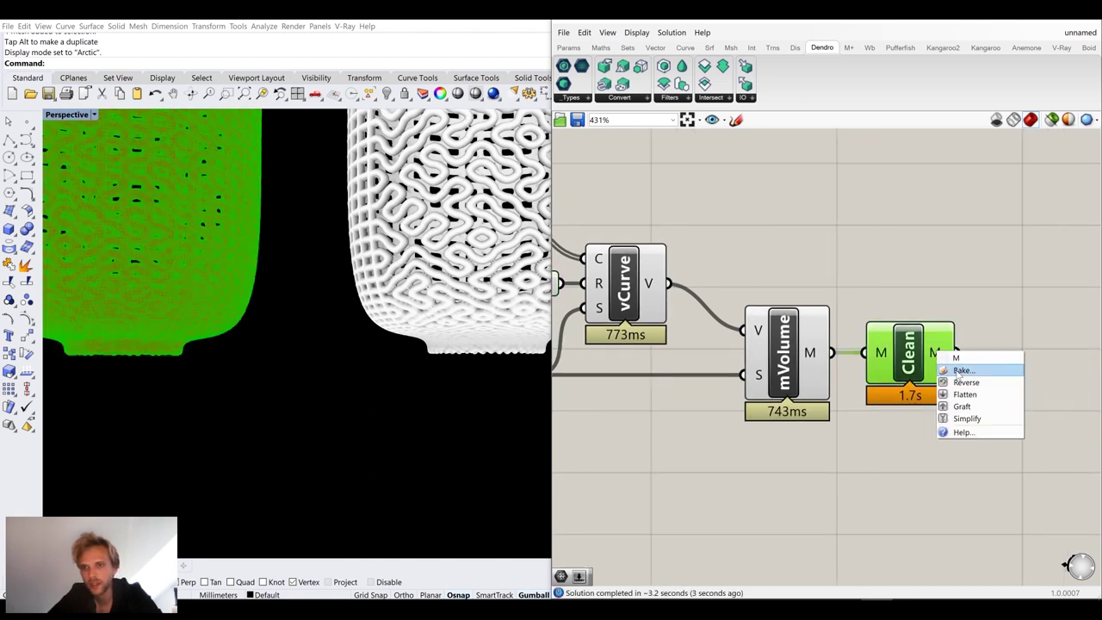
click(948, 367)
click(936, 276)
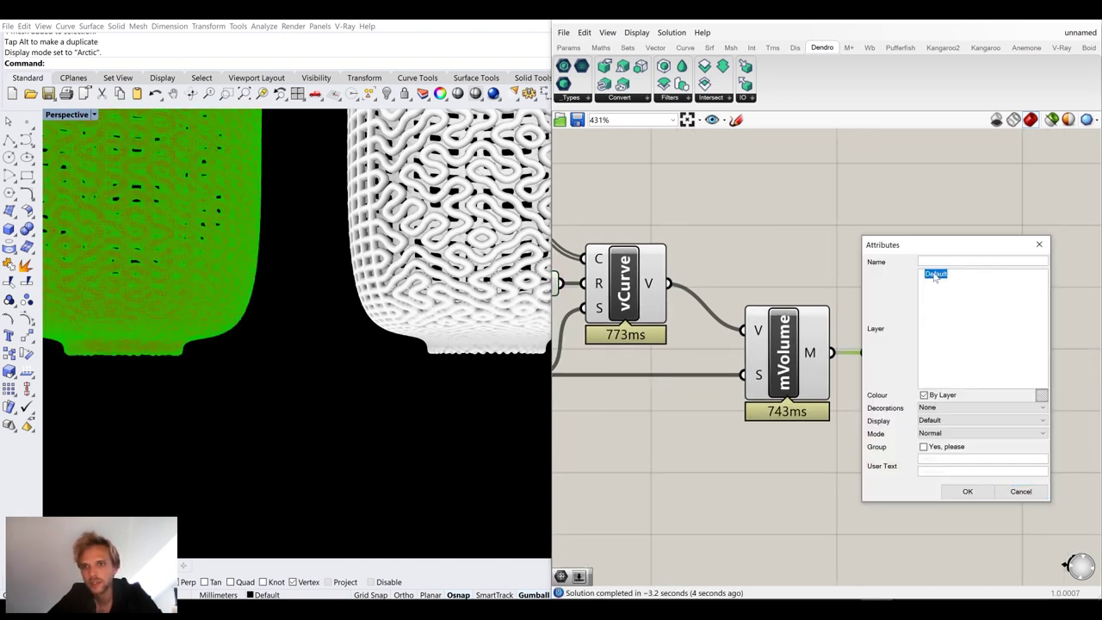
click(967, 491)
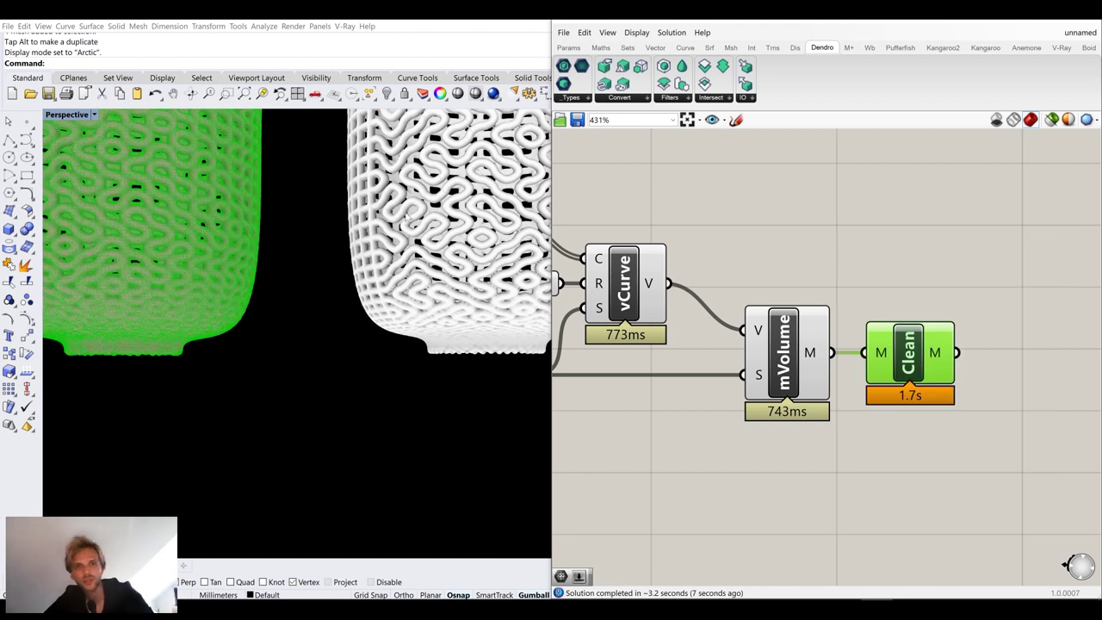
Move the newly baked vessel mesh about 56 mm along the X axis so that it stands beyond the first baked vessel
scroll(312, 235, down, 6)
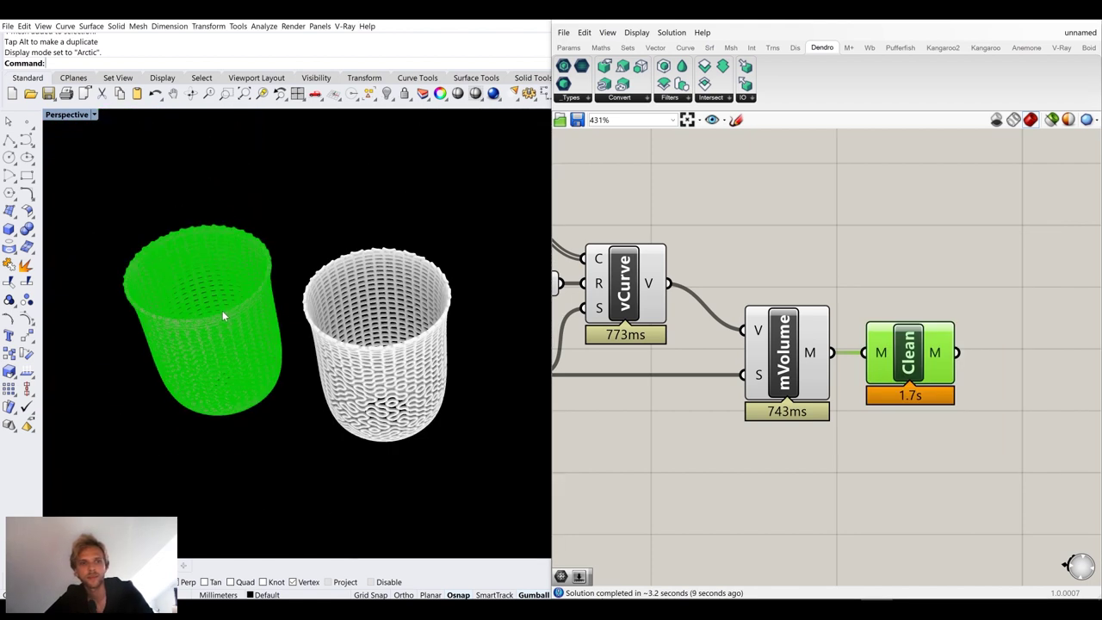
click(223, 316)
scroll(223, 316, down, 4)
drag(208, 309, 399, 353)
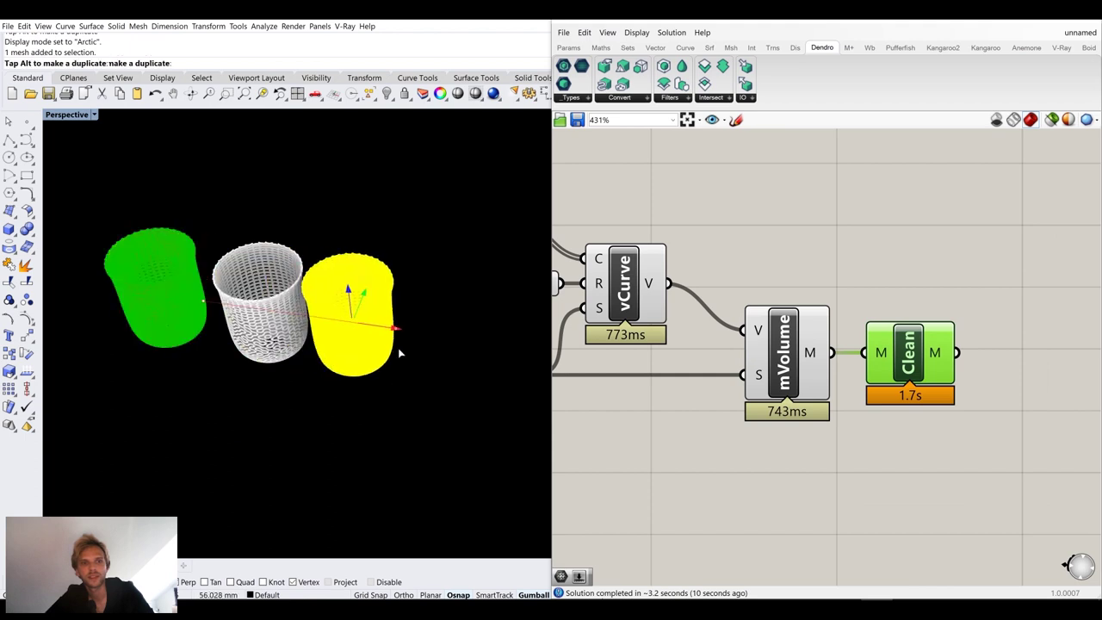
click(366, 419)
Examine the thicker vessel mesh's tube surfaces and junctions up close, and compare its overall shape with the thinner baked vessel
scroll(369, 366, up, 6)
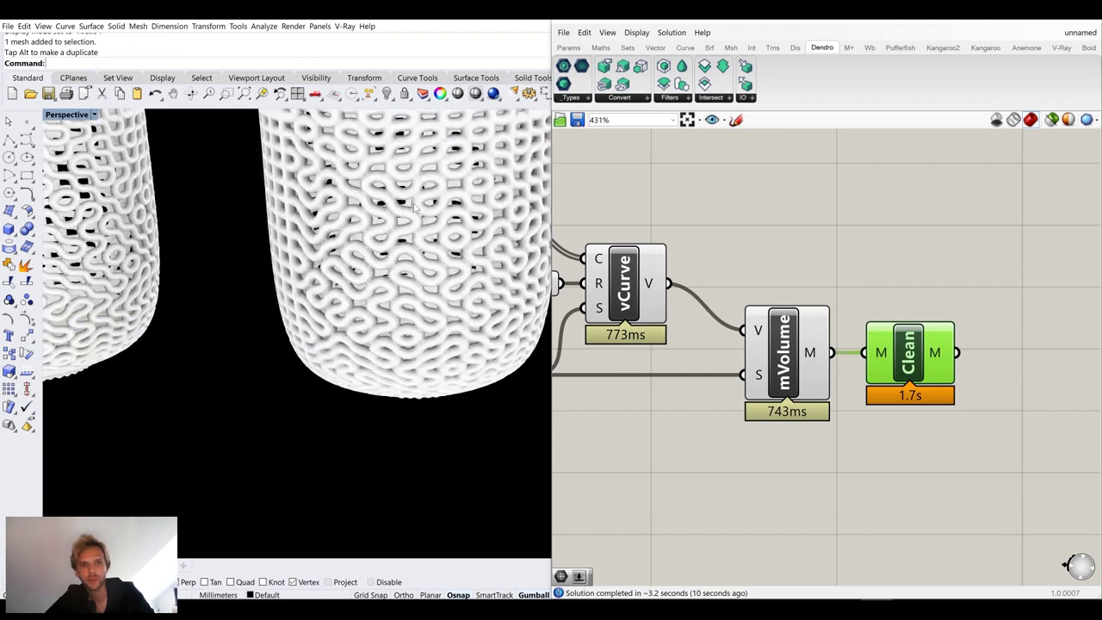
scroll(366, 345, up, 8)
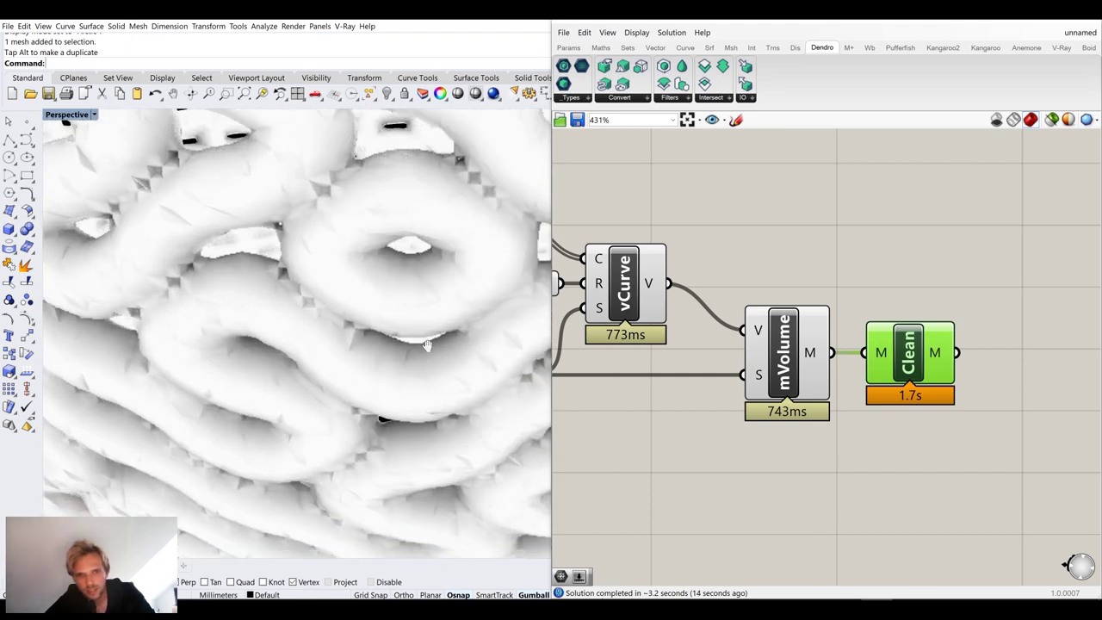
scroll(414, 328, down, 5)
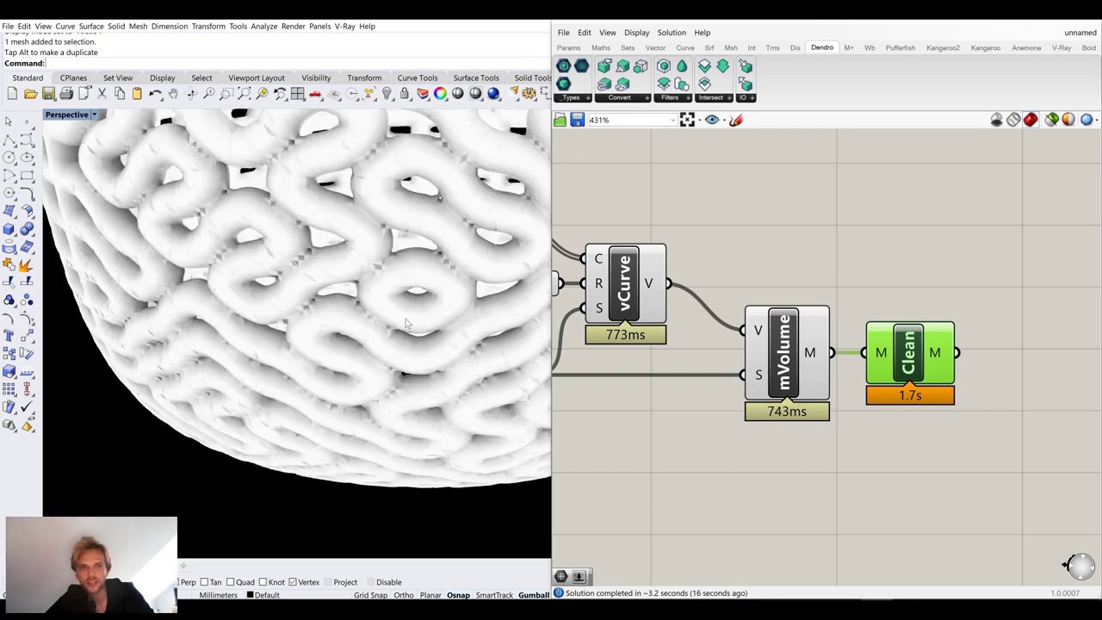
scroll(398, 312, down, 10)
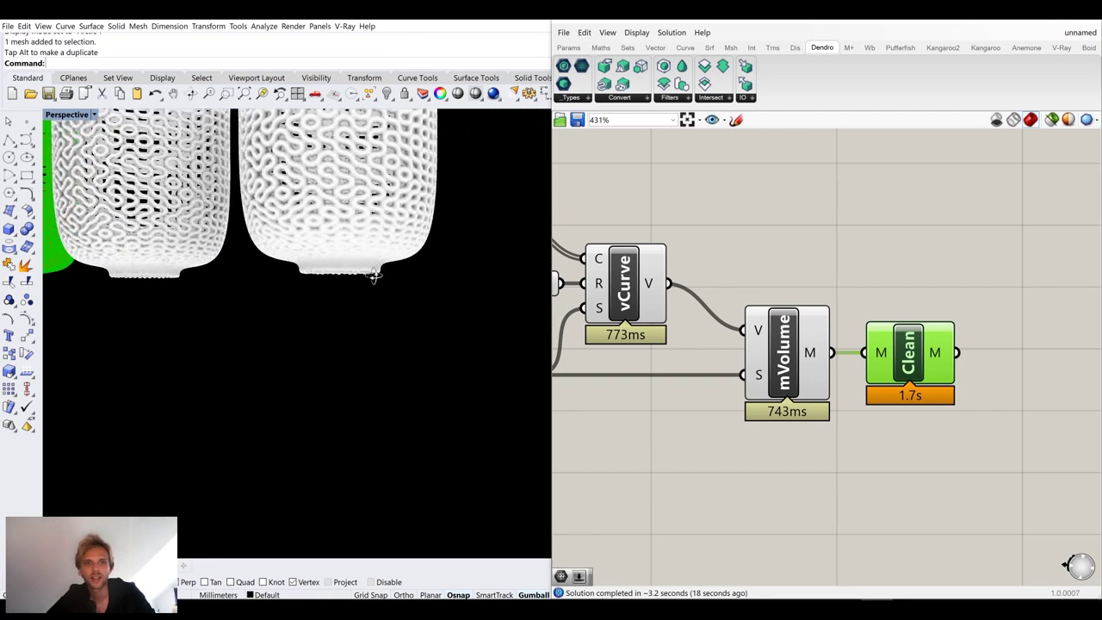
right_drag(383, 260, 395, 321)
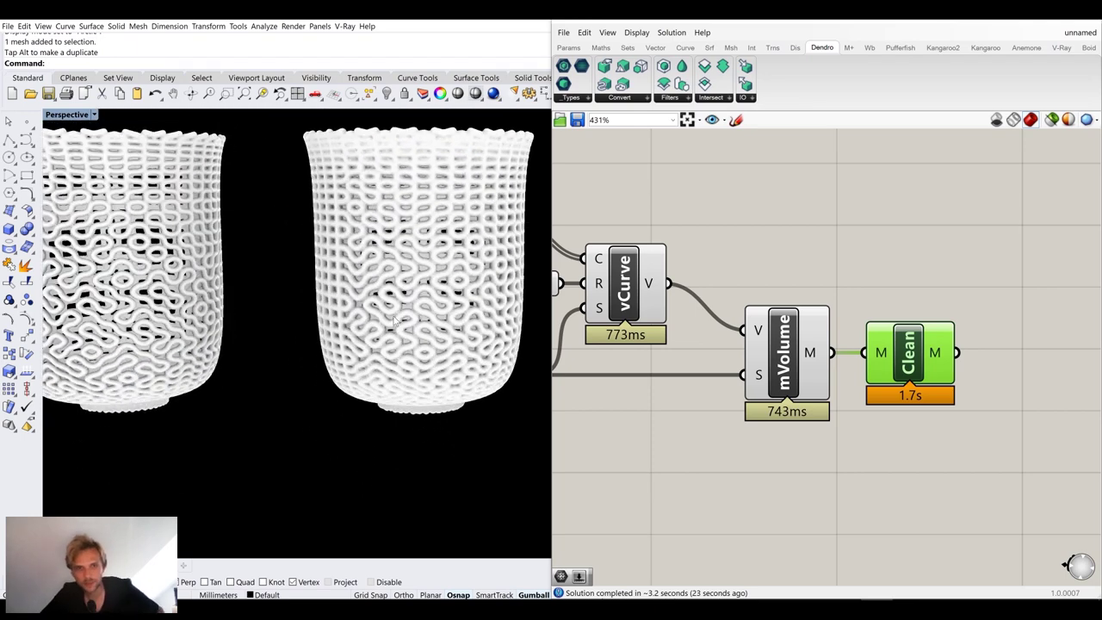
right_drag(369, 249, 371, 290)
scroll(376, 262, down, 5)
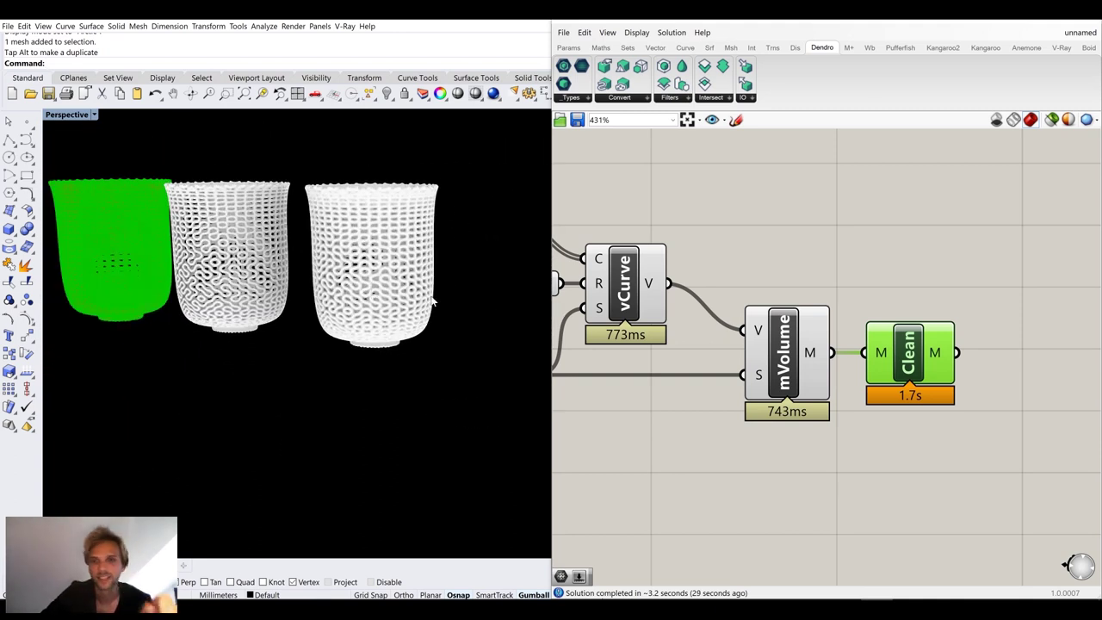
Close the Grasshopper window and frame the preview and both baked vessels side by side in the Perspective viewport
click(768, 239)
scroll(767, 238, down, 4)
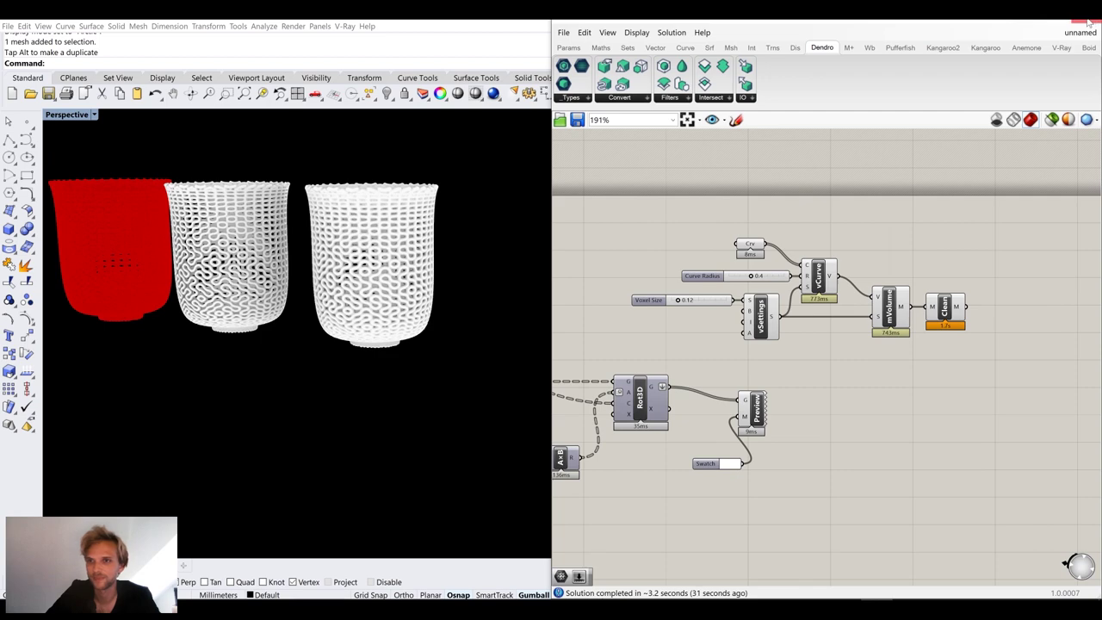
click(1087, 22)
shift+right_drag(512, 296, 718, 312)
scroll(543, 276, up, 4)
right_drag(542, 276, 643, 301)
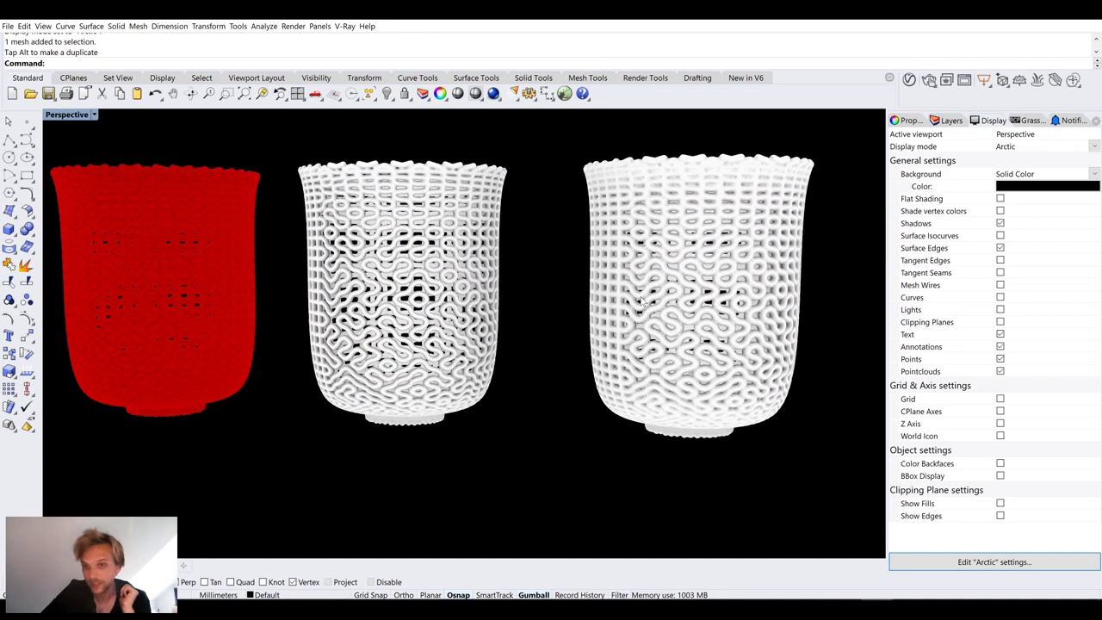